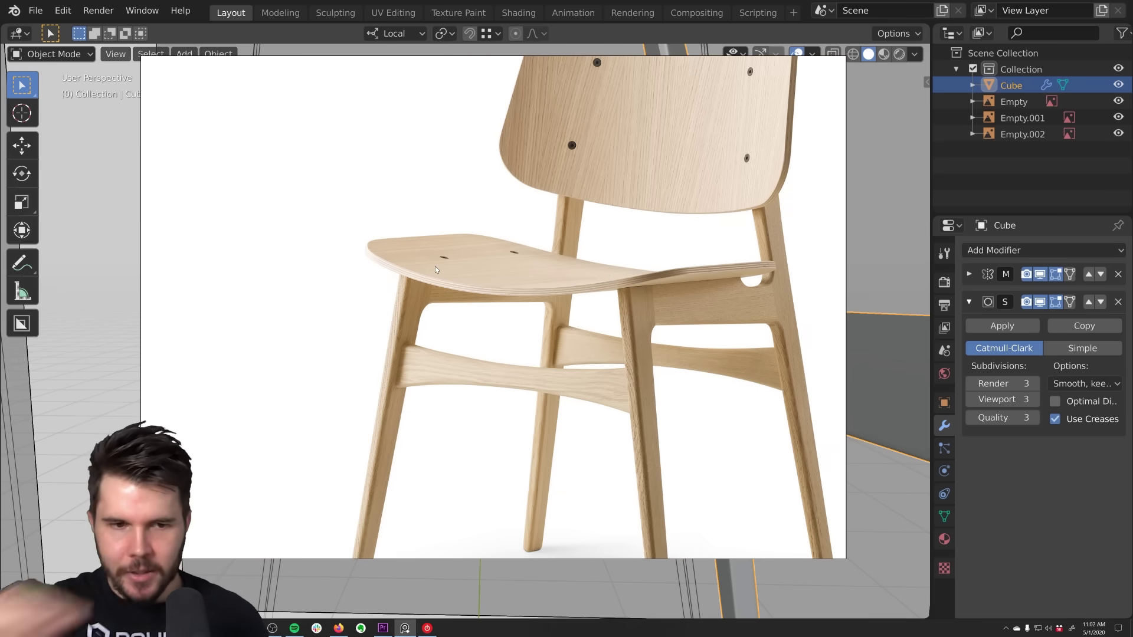
Step: Show the chair scene in top orthographic view and turn on the Screencast Keys overlay
scroll(435, 266, up, 3)
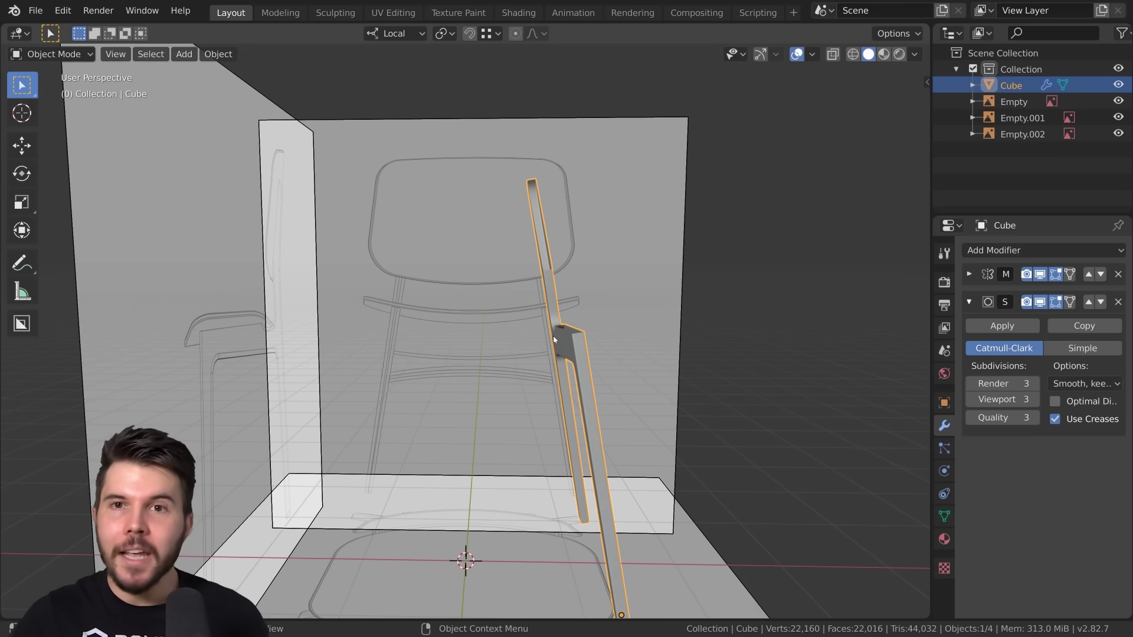
key(KP_7)
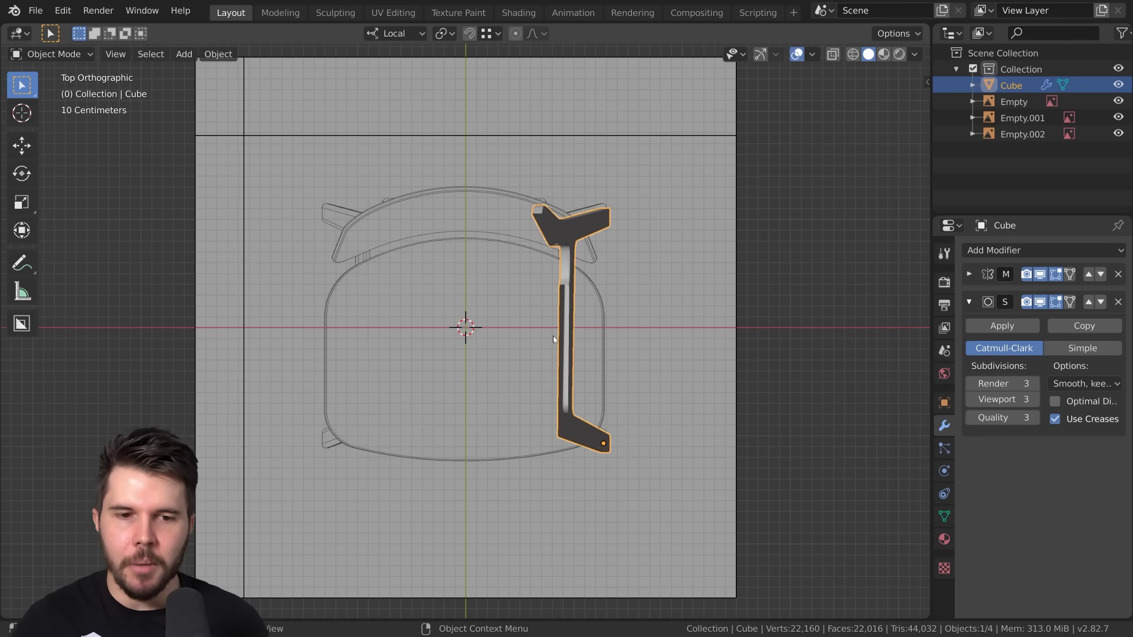
scroll(638, 306, up, 3)
key(n)
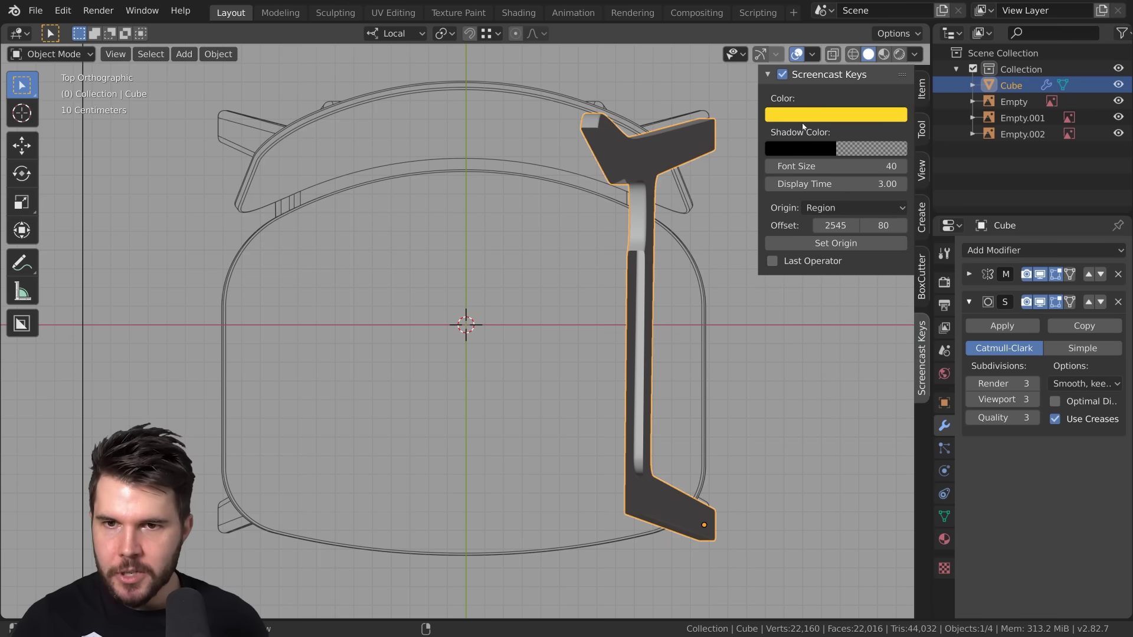
click(782, 75)
key(n)
scroll(428, 448, down, 1)
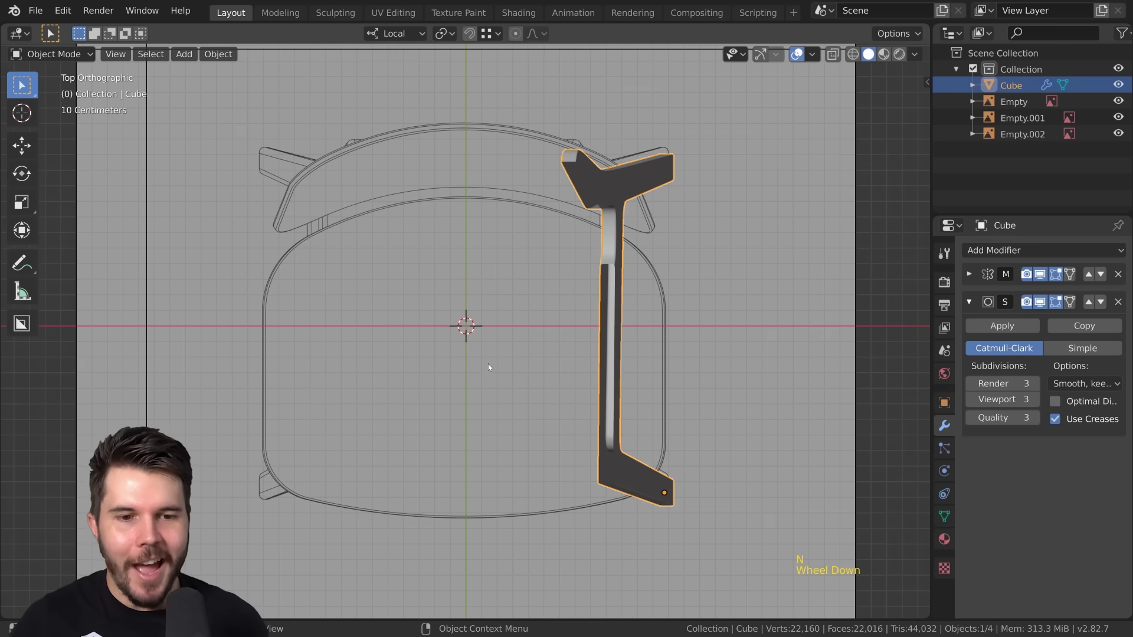
Step: Add a plane mesh at the world origin over the seat outline and select its left edge in Edit Mode
key(shift+a)
mouse_move(512, 330)
click(640, 331)
scroll(636, 340, down, 3)
shift+middle_drag(636, 340, 573, 323)
scroll(604, 342, up, 3)
key(Tab)
alt+click(401, 345)
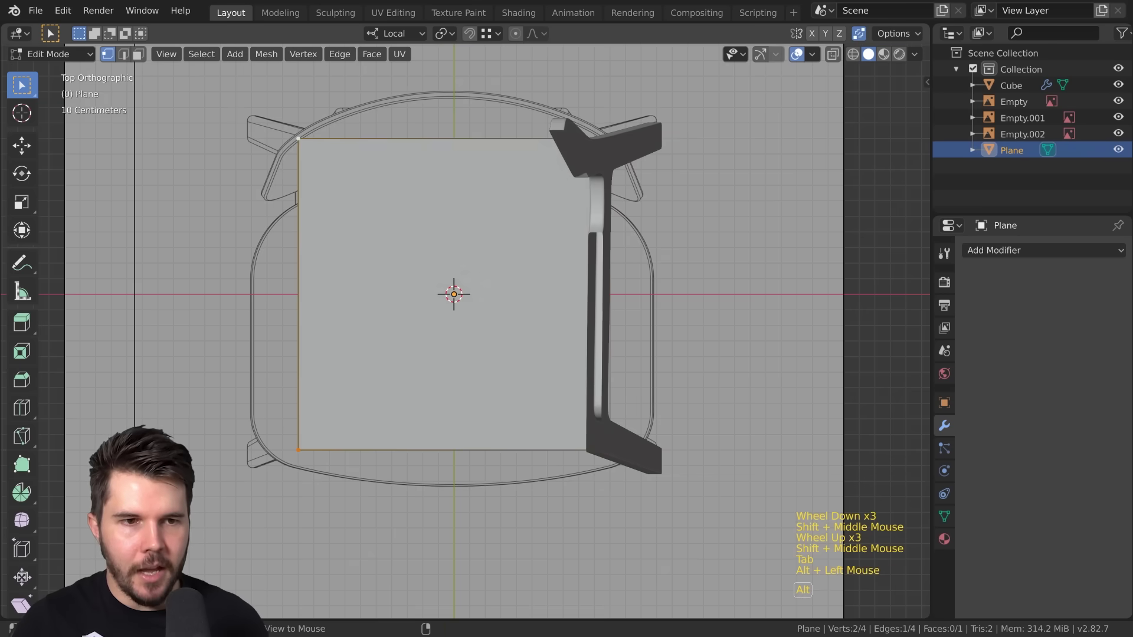
scroll(401, 346, down, 3)
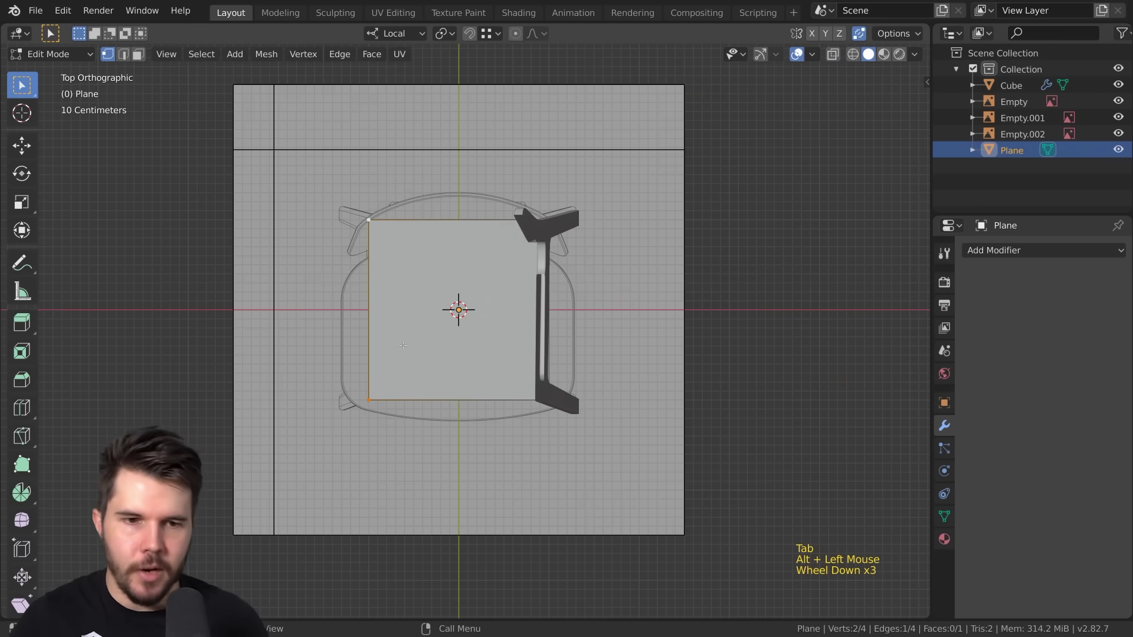
scroll(414, 337, up, 2)
middle_drag(490, 331, 507, 313)
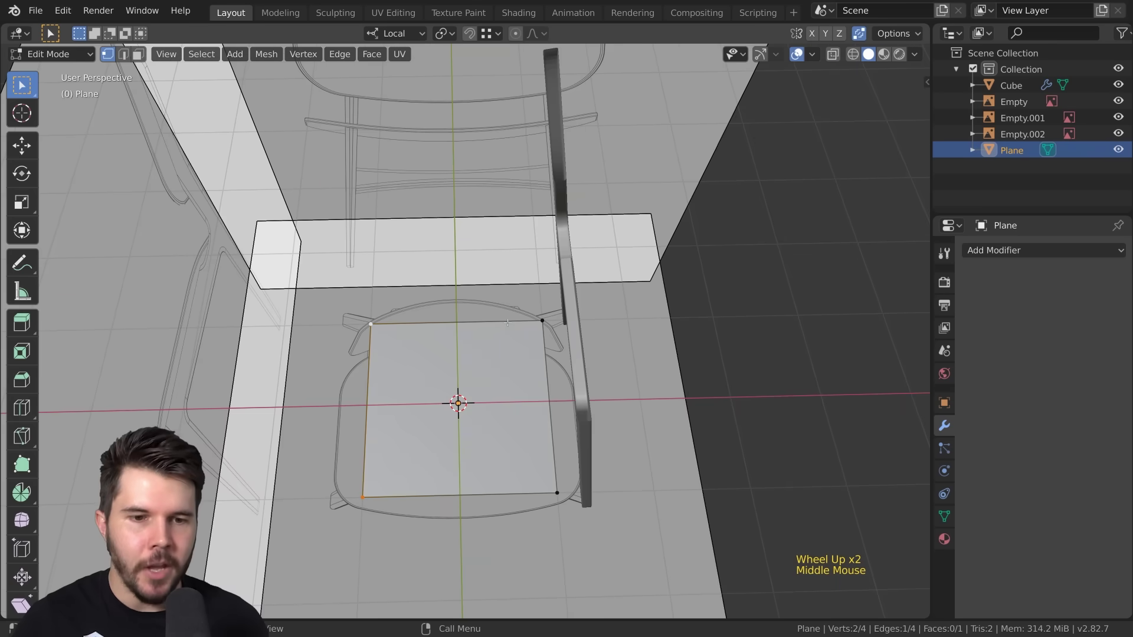
key(KP_Decimal)
scroll(561, 343, down, 3)
shift+middle_drag(561, 342, 463, 300)
scroll(390, 271, up, 3)
scroll(462, 299, down, 4)
key(Tab)
click(586, 232)
key(Tab)
key(Tab)
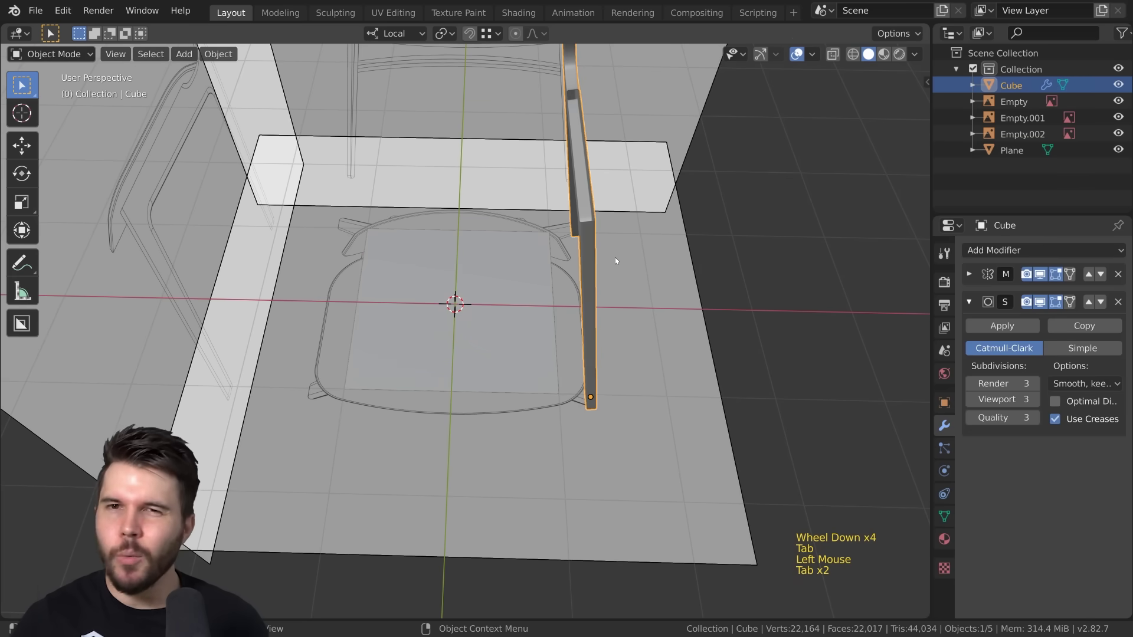
Step: In top view, edit the plane and move its left edge about 1.12 m along X, just past the centre line
key(KP_7)
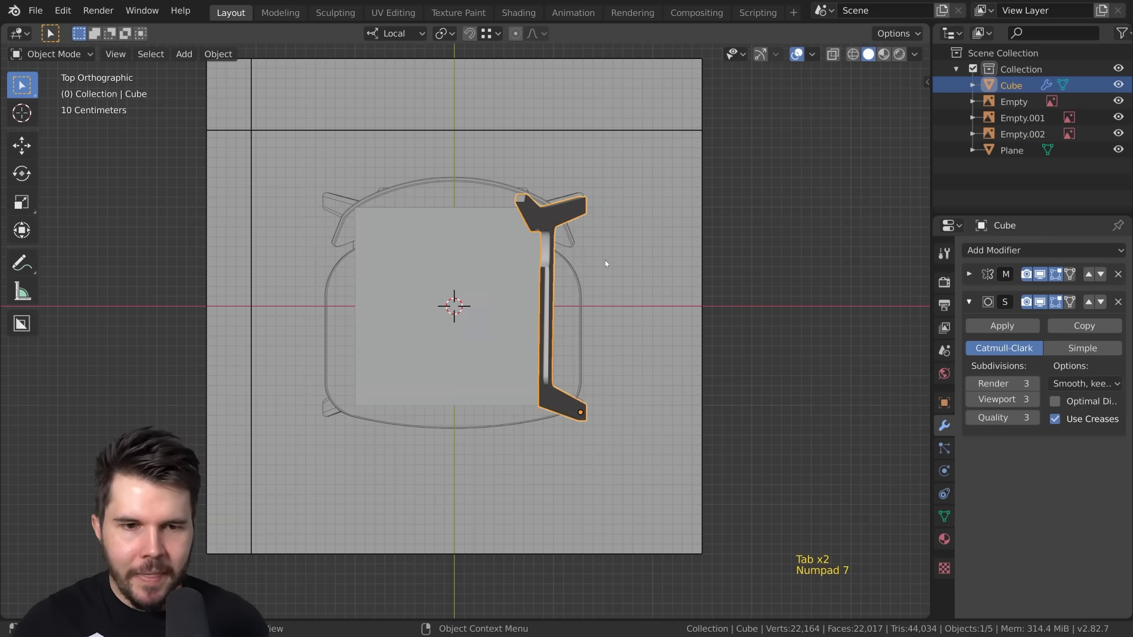
click(422, 346)
key(Tab)
scroll(422, 345, up, 6)
shift+middle_drag(422, 345, 450, 401)
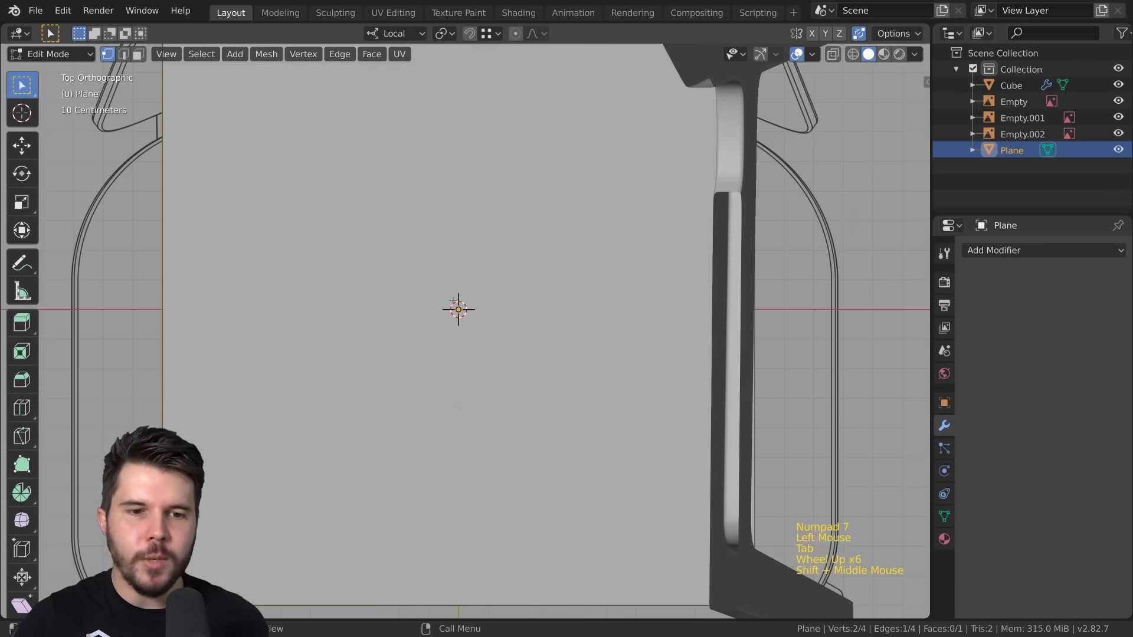
scroll(451, 401, down, 2)
scroll(465, 331, down, 1)
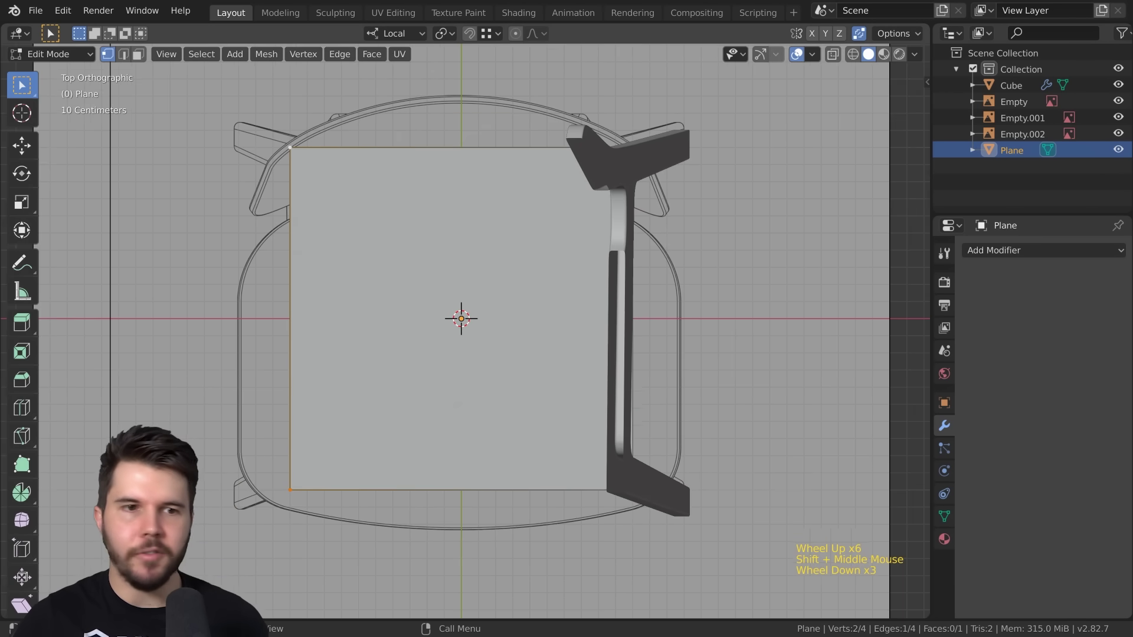
scroll(361, 302, up, 1)
key(g)
key(x)
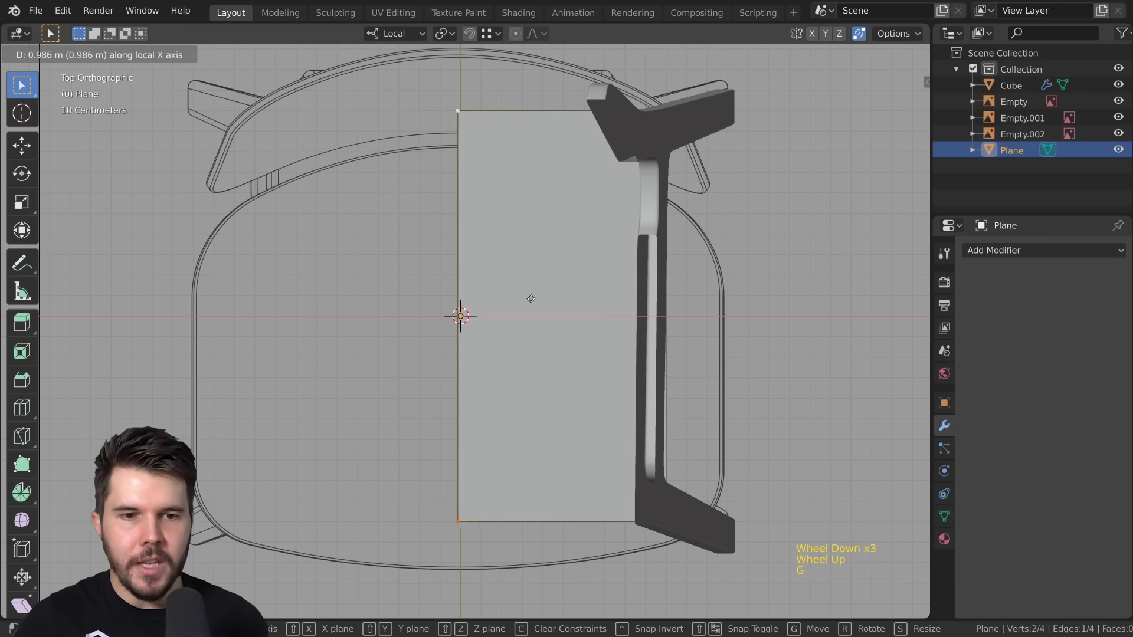
click(559, 298)
Step: Add a Mirror modifier on the X axis to the plane
click(1044, 250)
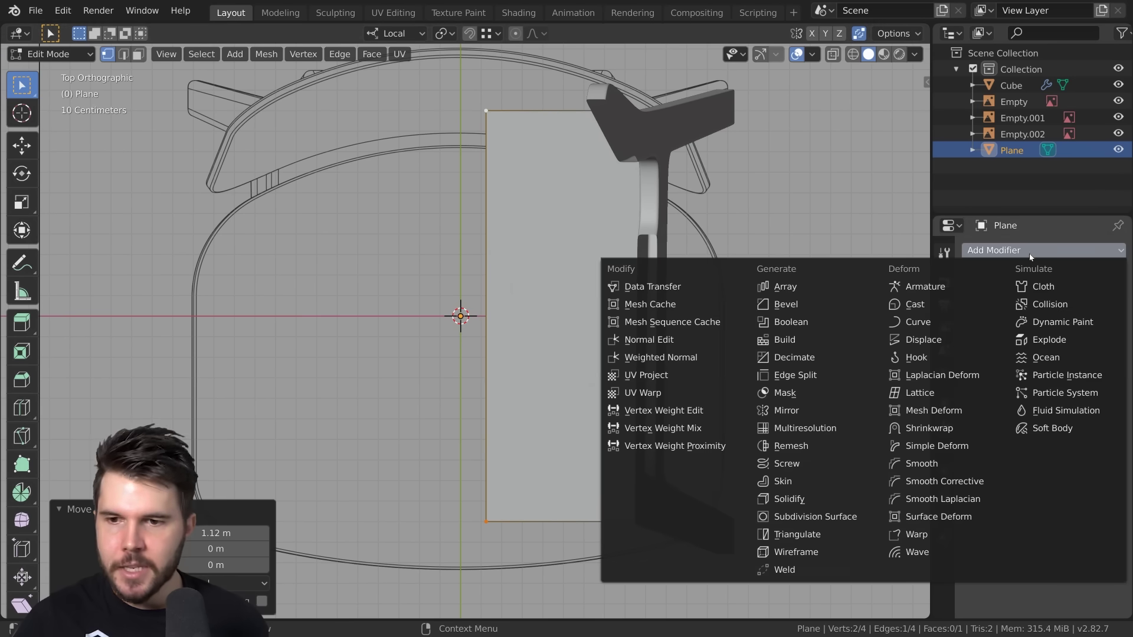
click(786, 410)
scroll(465, 331, down, 2)
middle_drag(465, 332, 467, 378)
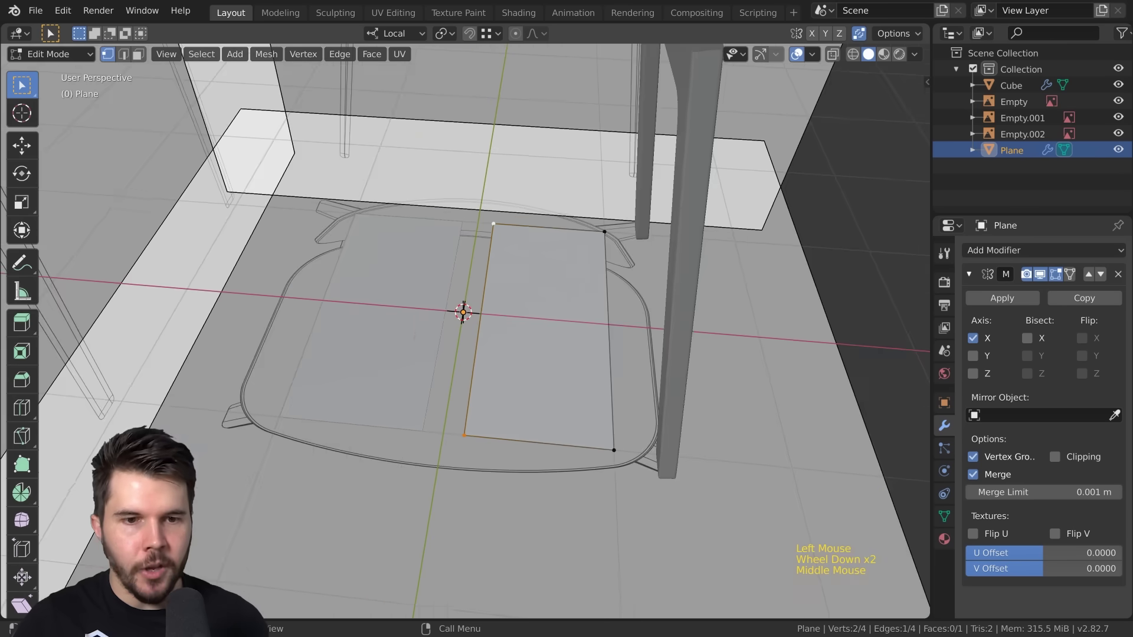
Step: Nudge the plane's inner edge about 0.04 m towards the centre line
scroll(466, 378, up, 3)
key(g)
middle_drag(544, 298, 530, 299)
click(530, 300)
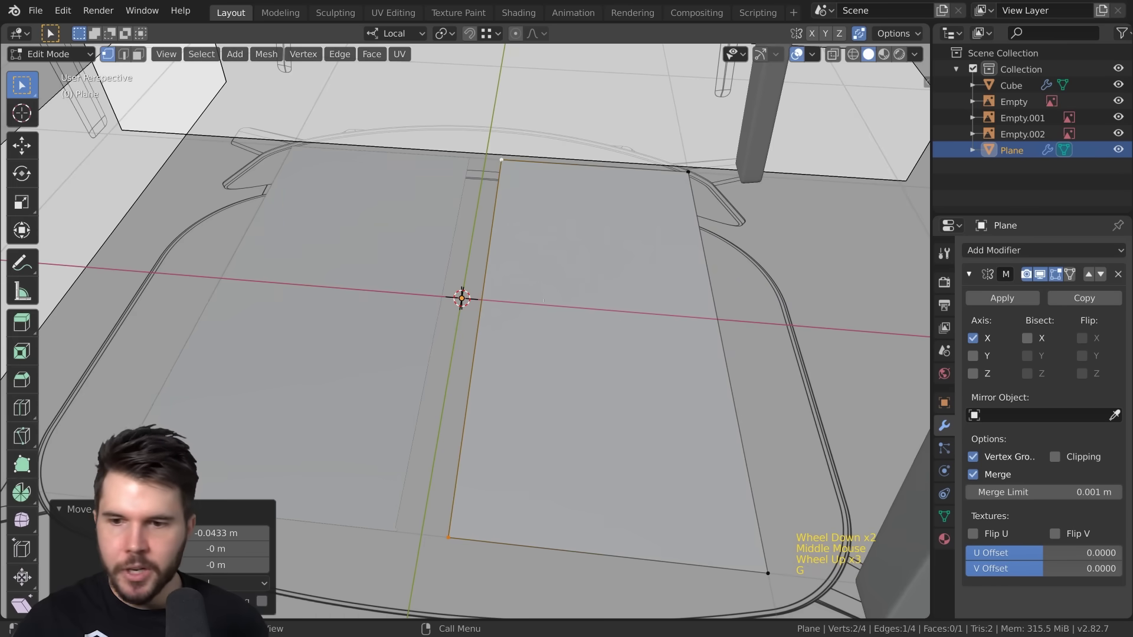
click(983, 340)
click(983, 340)
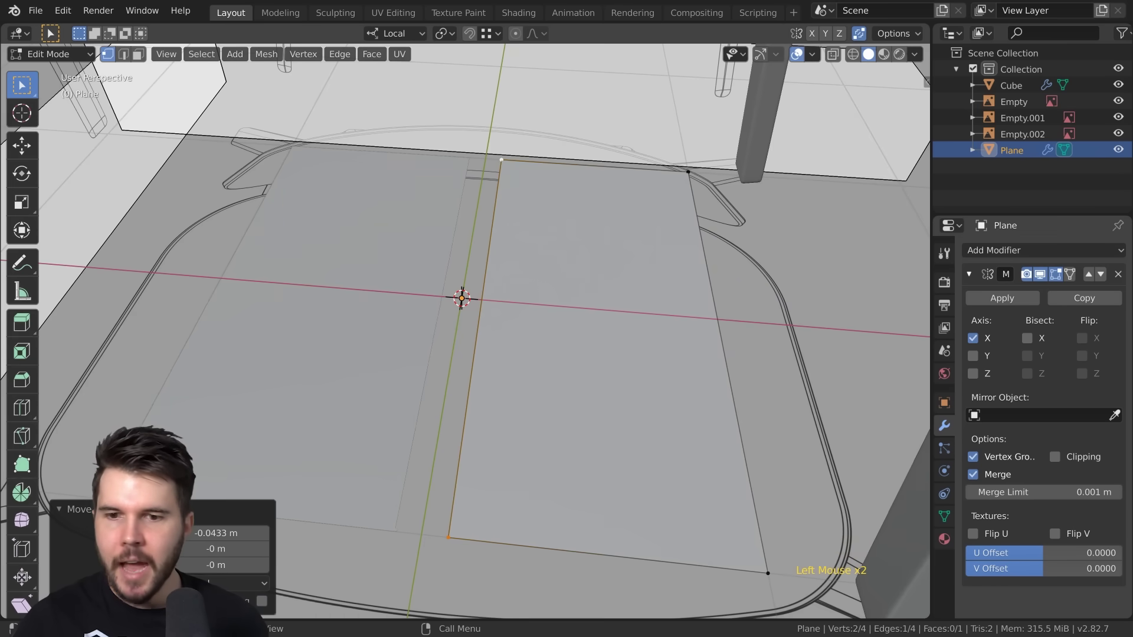
scroll(158, 276, down, 2)
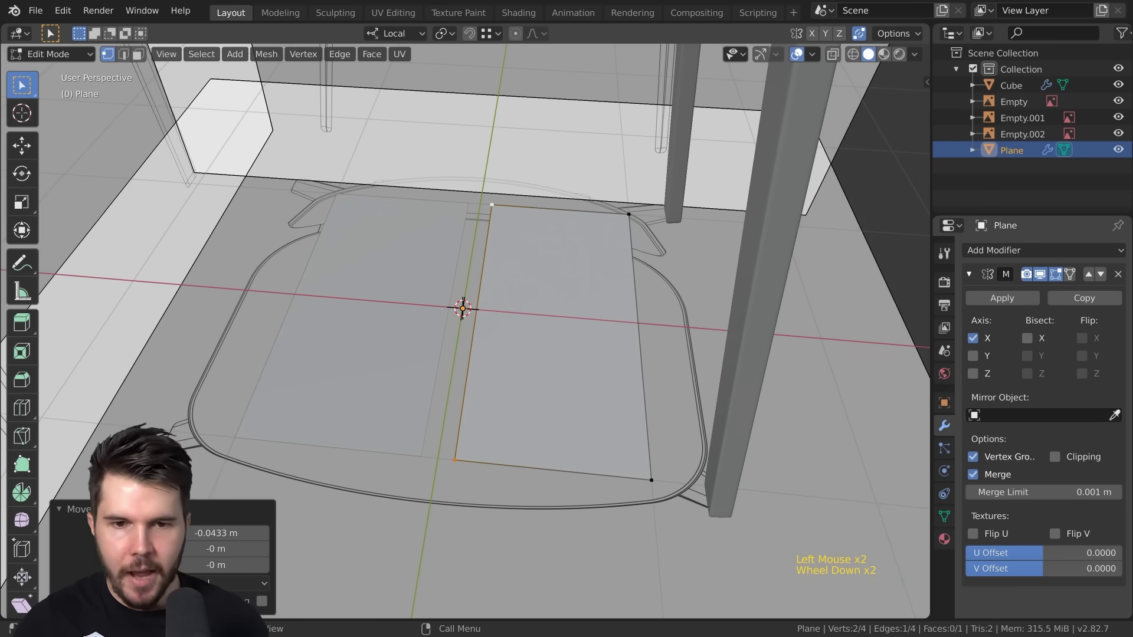
scroll(466, 330, up, 3)
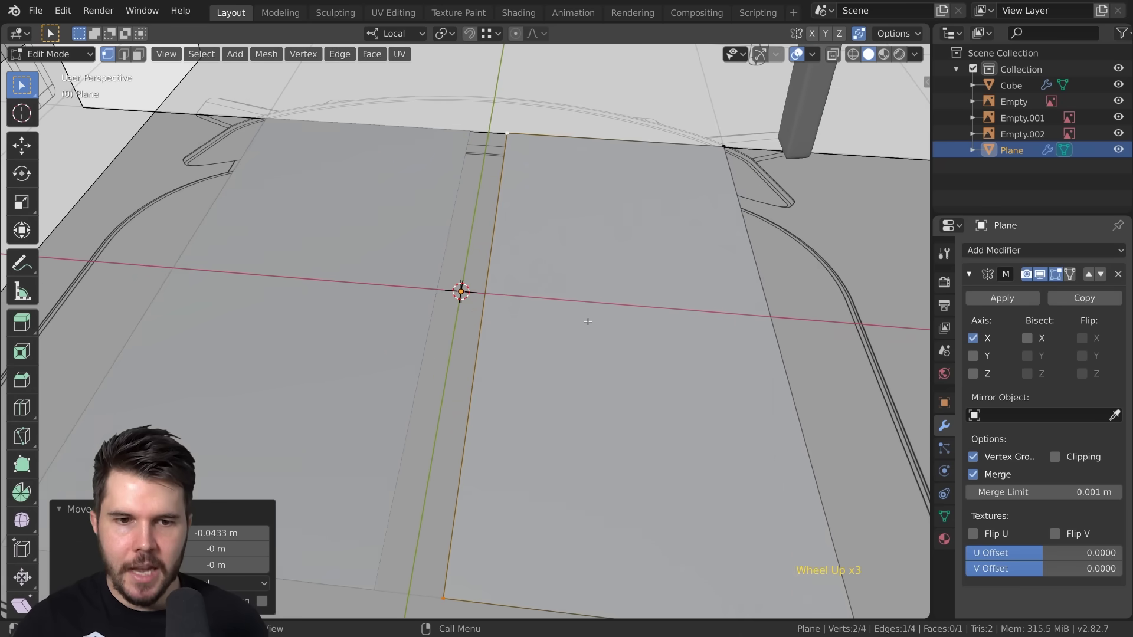
scroll(583, 317, down, 3)
scroll(583, 317, up, 1)
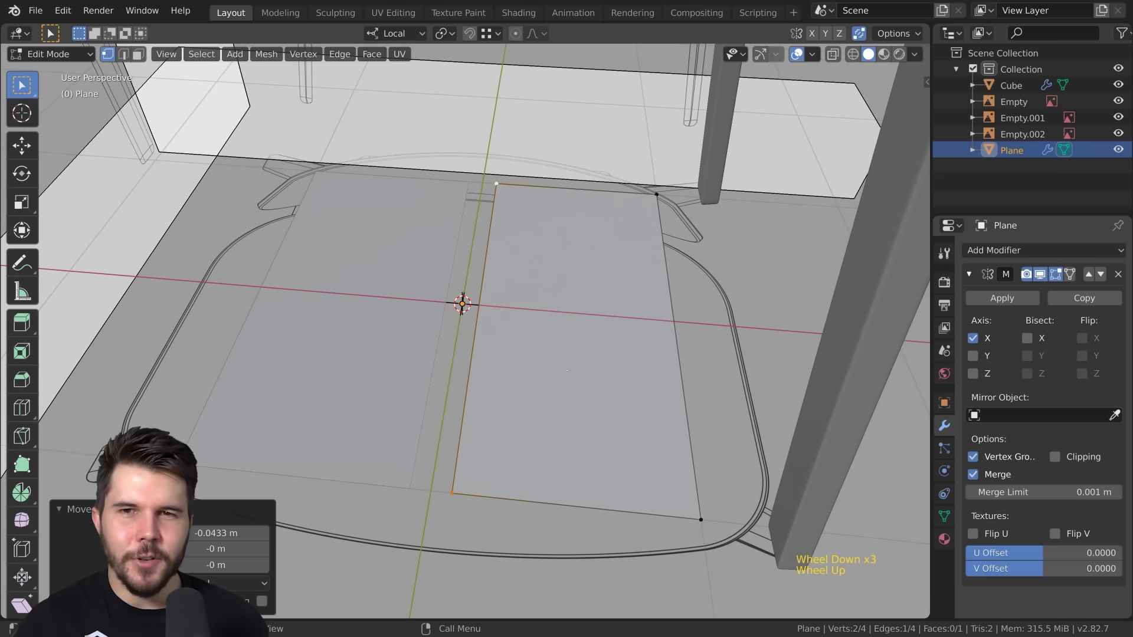
scroll(215, 284, down, 3)
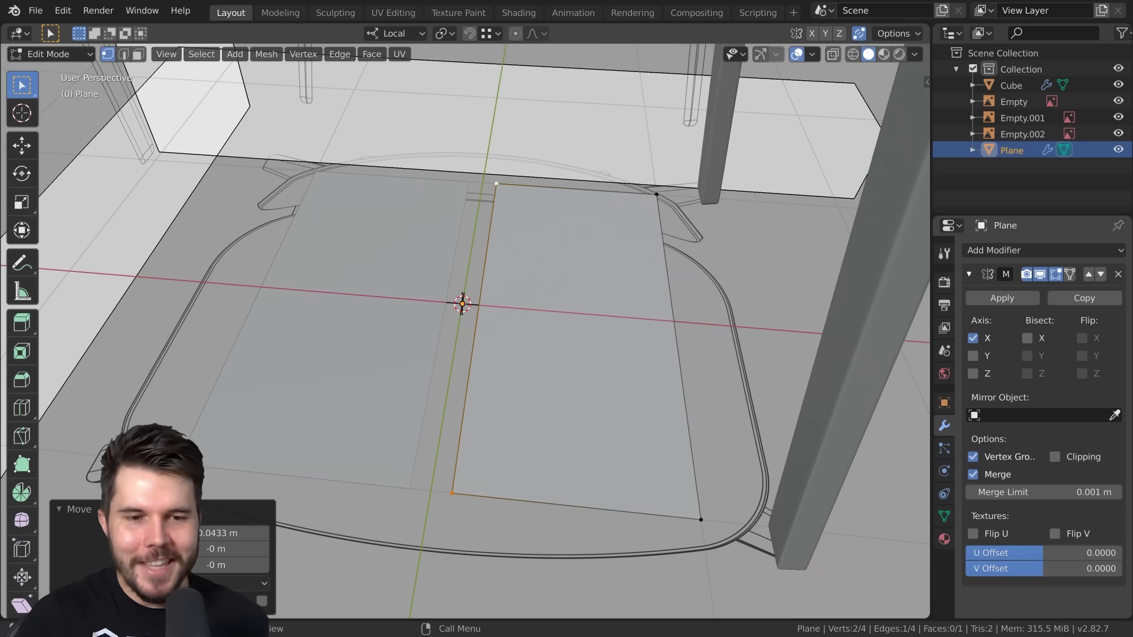
middle_drag(224, 278, 214, 284)
scroll(214, 283, down, 5)
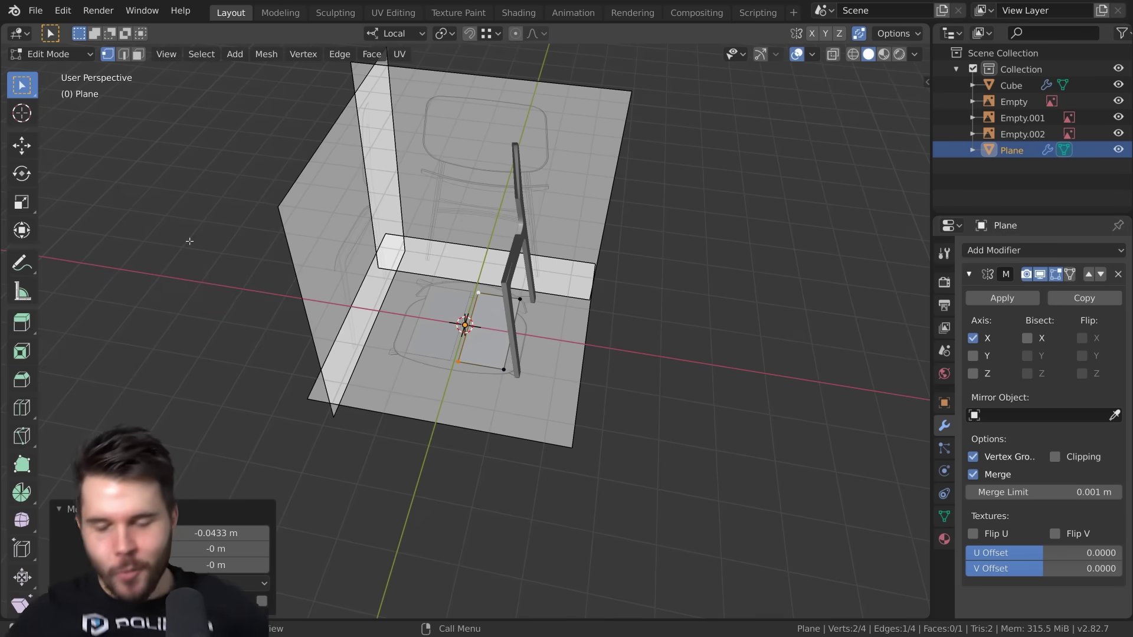
key(Right)
key(KP_1)
key(KP_Decimal)
scroll(413, 295, up, 2)
middle_drag(189, 241, 538, 349)
scroll(538, 349, down, 2)
scroll(553, 349, up, 2)
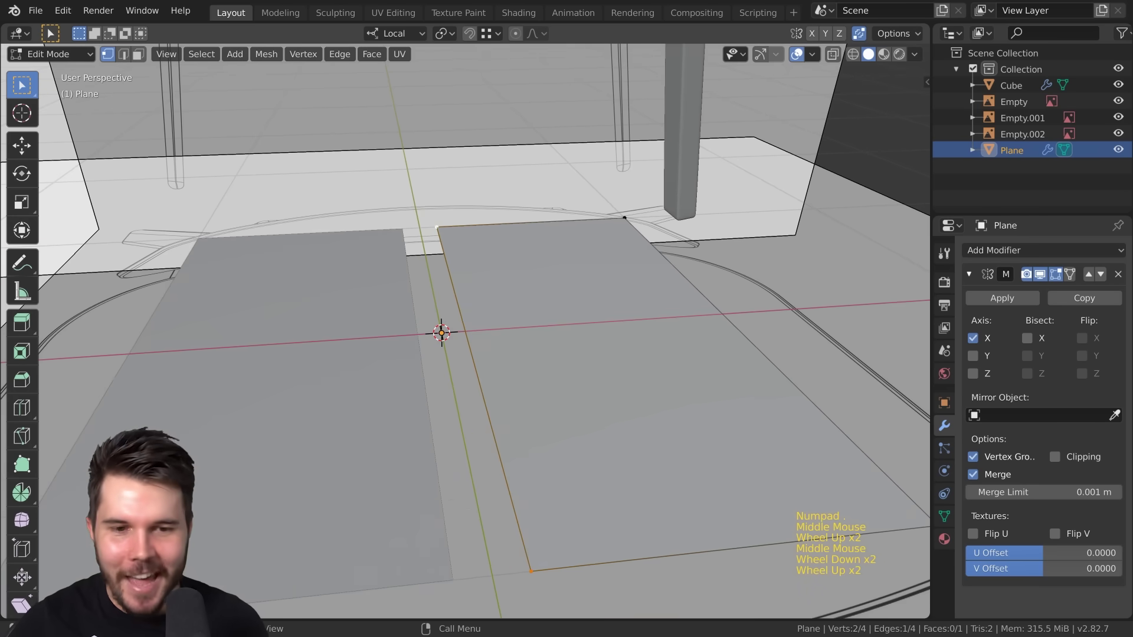
Step: Enable Clipping in the Mirror modifier and move the plane's inner edge about 0.33 m along negative X onto the centre line
click(1055, 457)
key(g)
key(x)
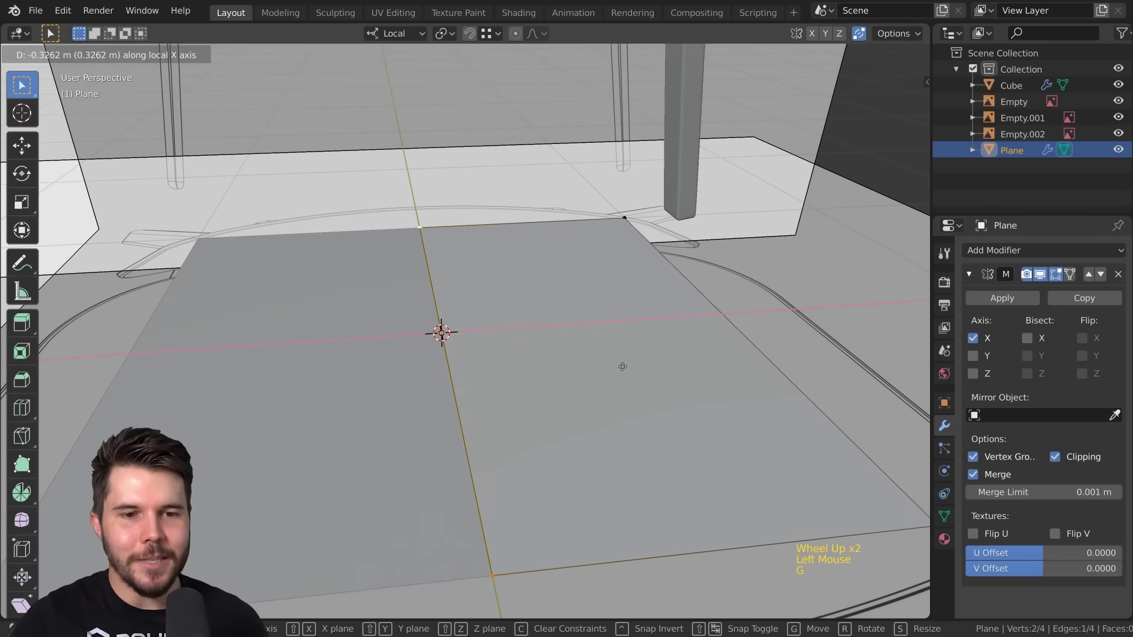
click(623, 367)
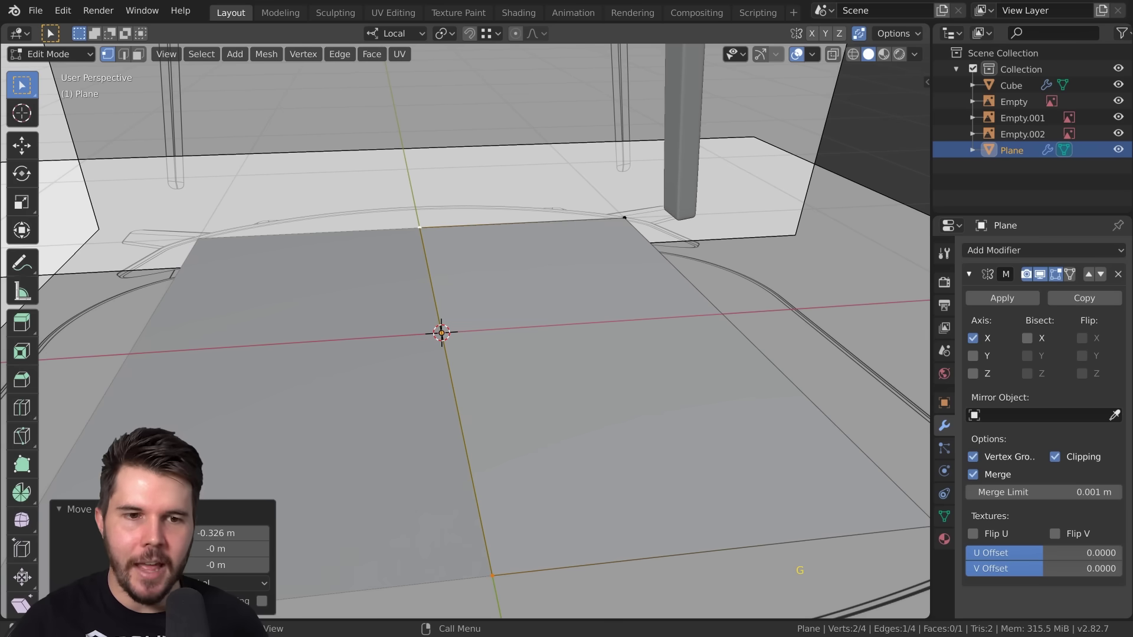
click(420, 225)
key(g)
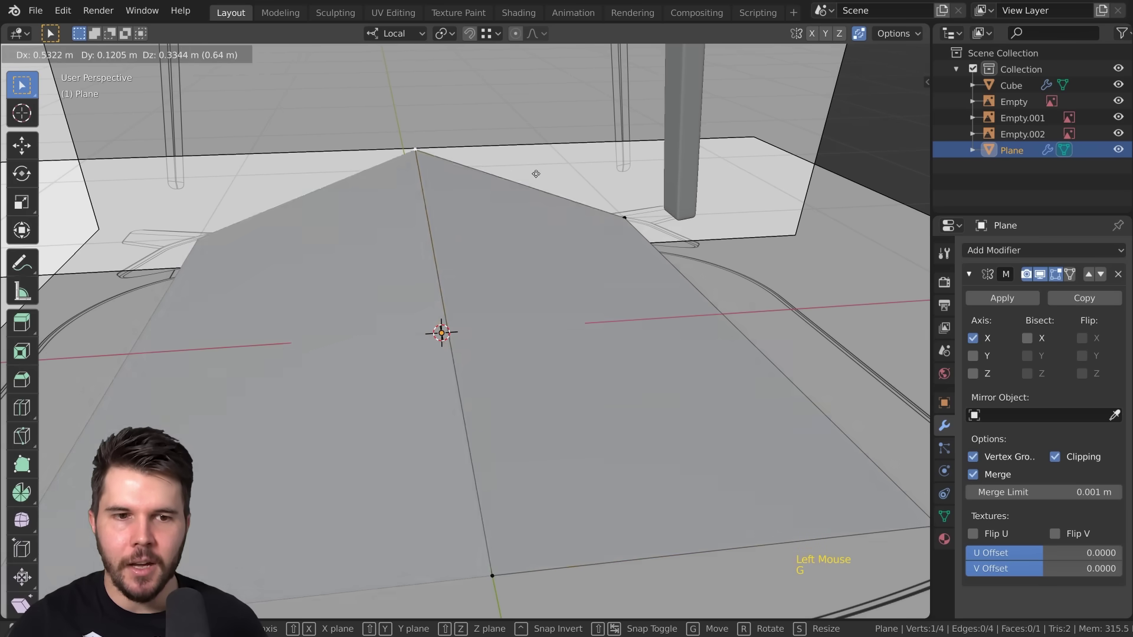
right_click(419, 208)
scroll(420, 208, down, 4)
middle_drag(419, 208, 442, 245)
double_click(576, 243)
key(g)
drag(590, 240, 590, 240)
Step: In top view, leave Edit Mode and move the plane about 0.18 m along negative Y to centre it on the seat outline
key(KP_7)
scroll(601, 246, down, 2)
key(a)
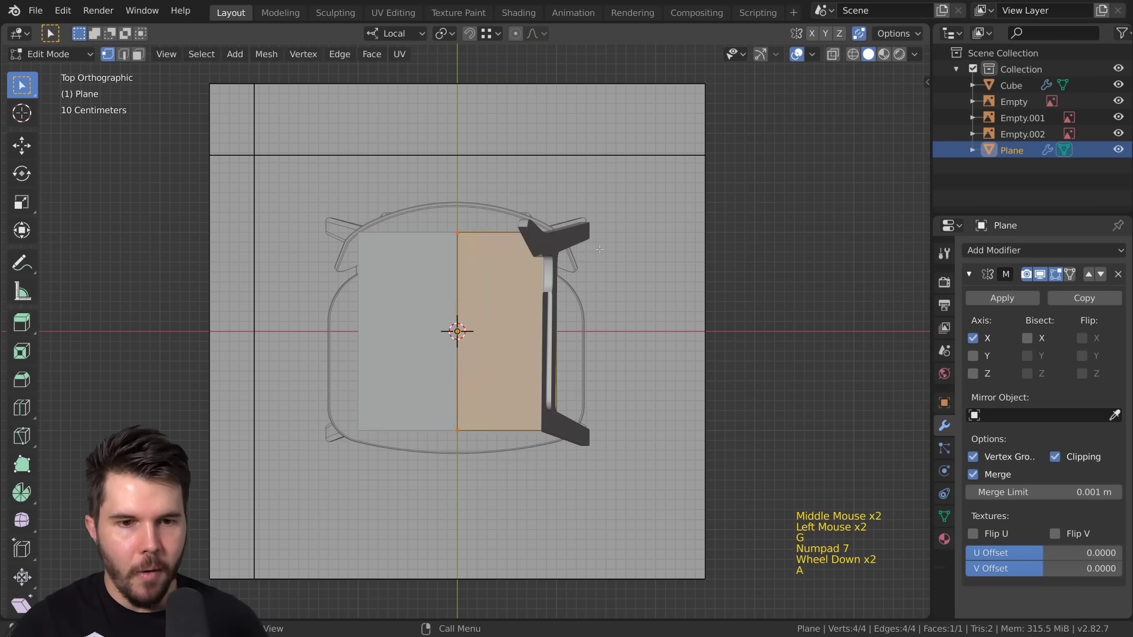
key(Tab)
key(g)
key(y)
click(602, 289)
Step: Switch to wireframe shading and raise the plane about 2.14 m in front view towards the seat's height
scroll(602, 289, up, 3)
shift+middle_drag(482, 296, 552, 403)
key(KP_1)
scroll(553, 403, down, 4)
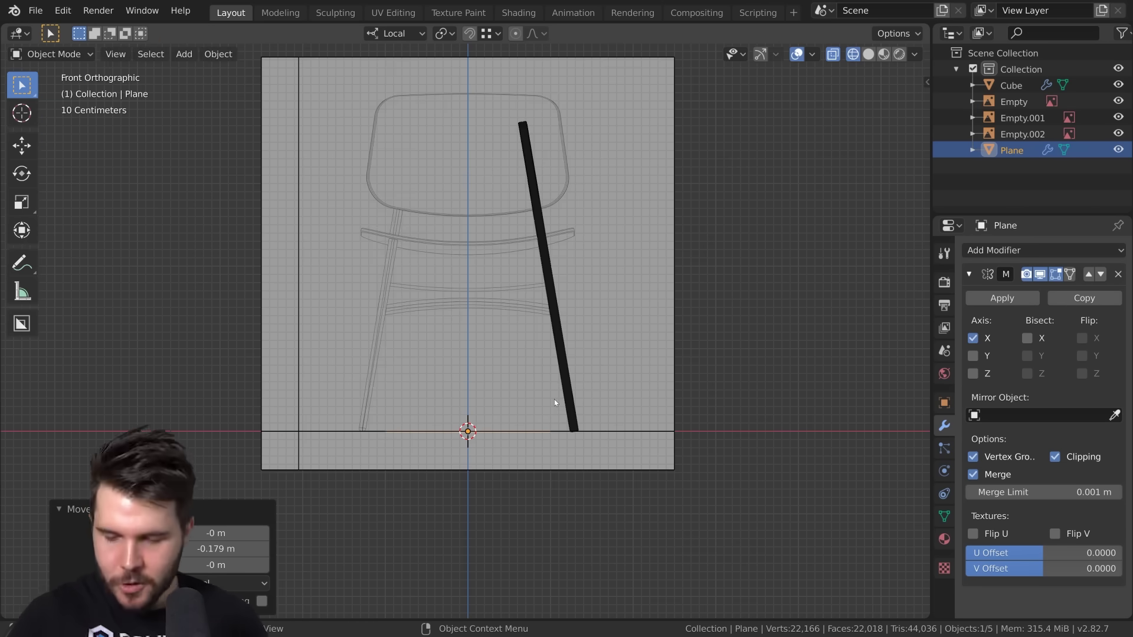
key(KP_Enter)
key(KP_3)
key(KP_7)
key(KP_1)
key(KP_3)
key(KP_1)
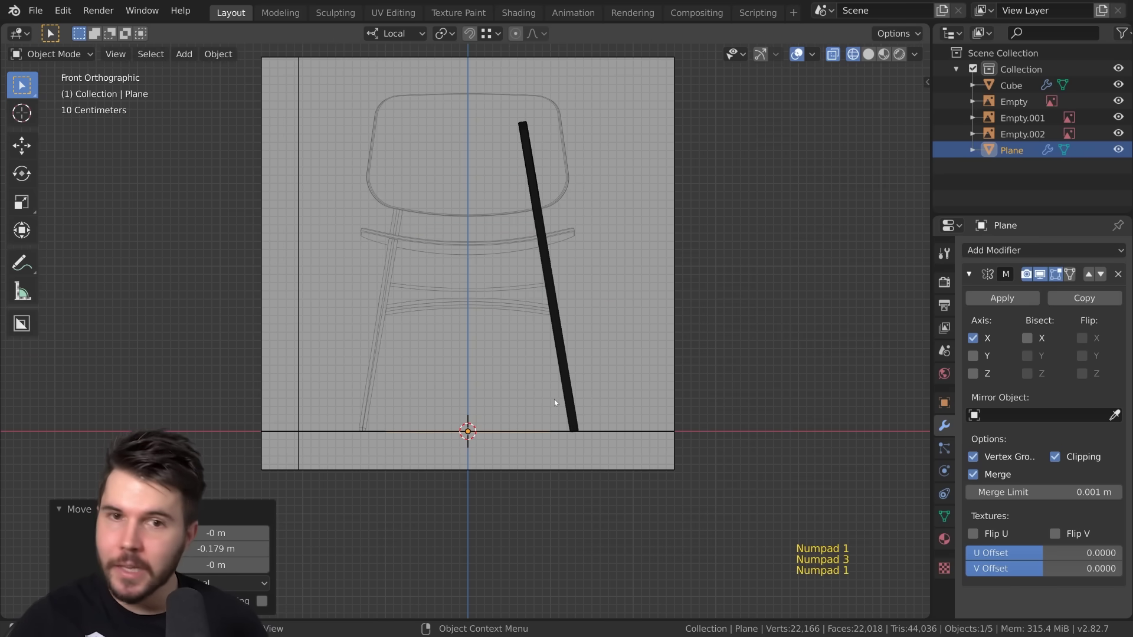
key(g)
shift+middle_click(556, 271)
click(557, 240)
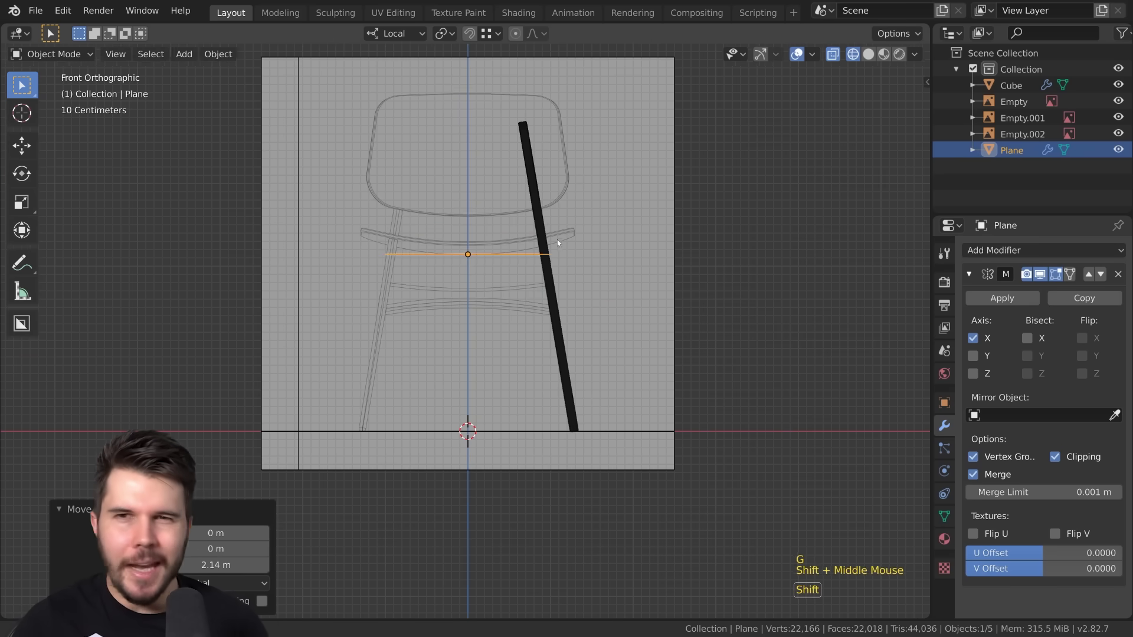
Step: In top view, move the plane's outer edge about 0.28 m along X to meet the side of the seat outline
scroll(545, 376, up, 4)
key(KP_7)
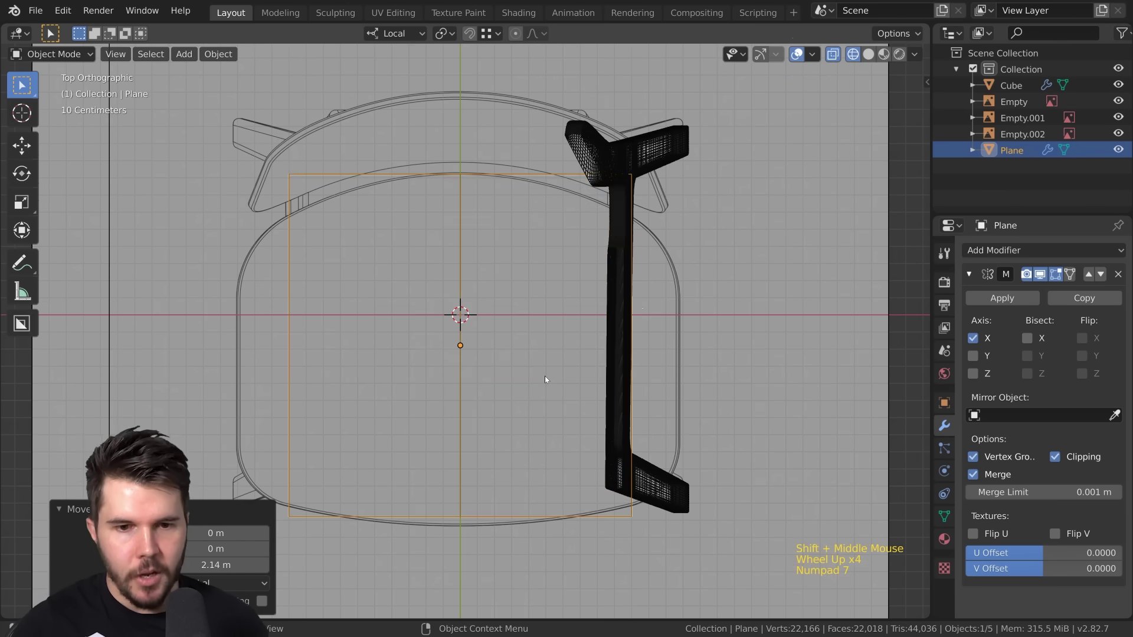
key(Tab)
alt+click(632, 306)
key(g)
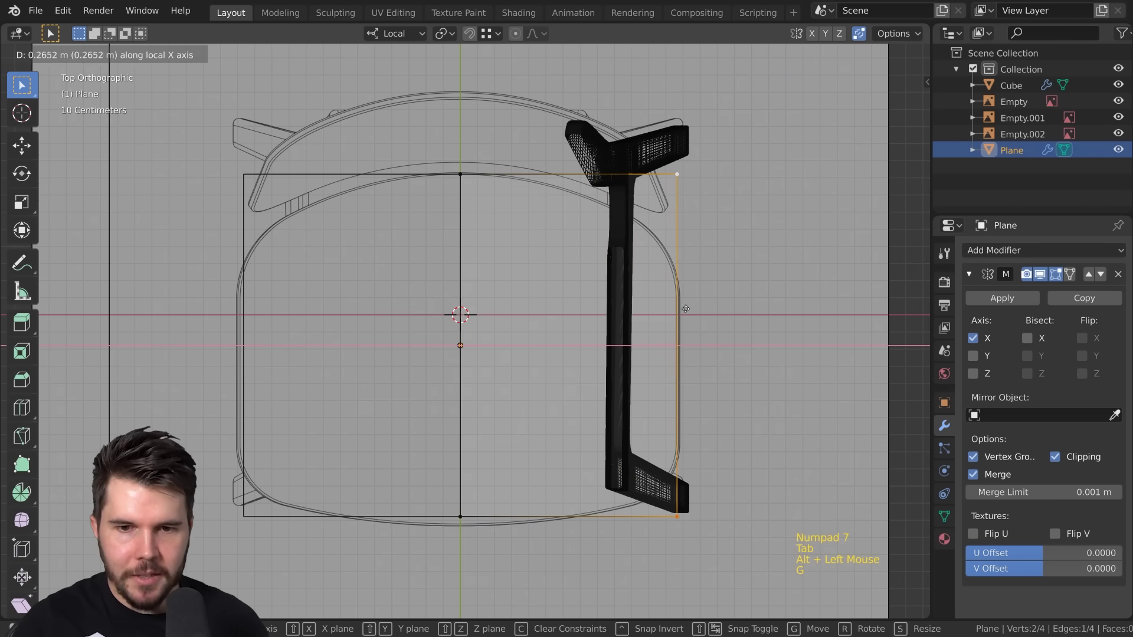
click(689, 309)
scroll(721, 215, up, 1)
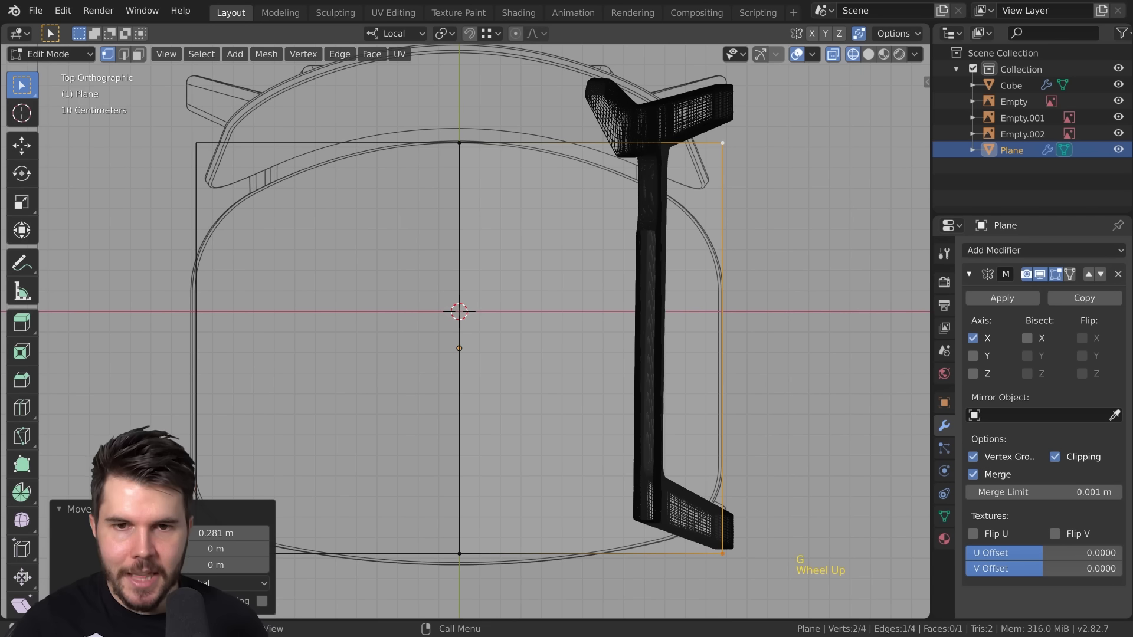
Step: Raise the plane object about 0.28 m along Z to the seat curve in front view and check it in side view
key(Tab)
key(KP_1)
shift+middle_drag(735, 118, 682, 416)
key(g)
key(z)
click(691, 346)
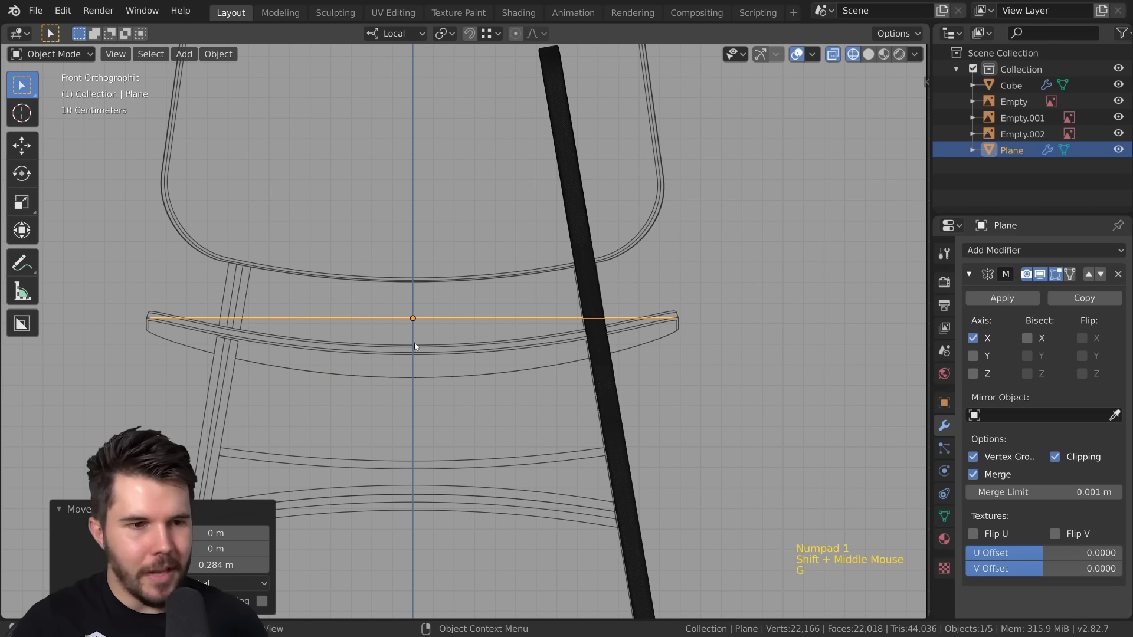
scroll(647, 321, down, 2)
scroll(647, 321, up, 1)
key(KP_3)
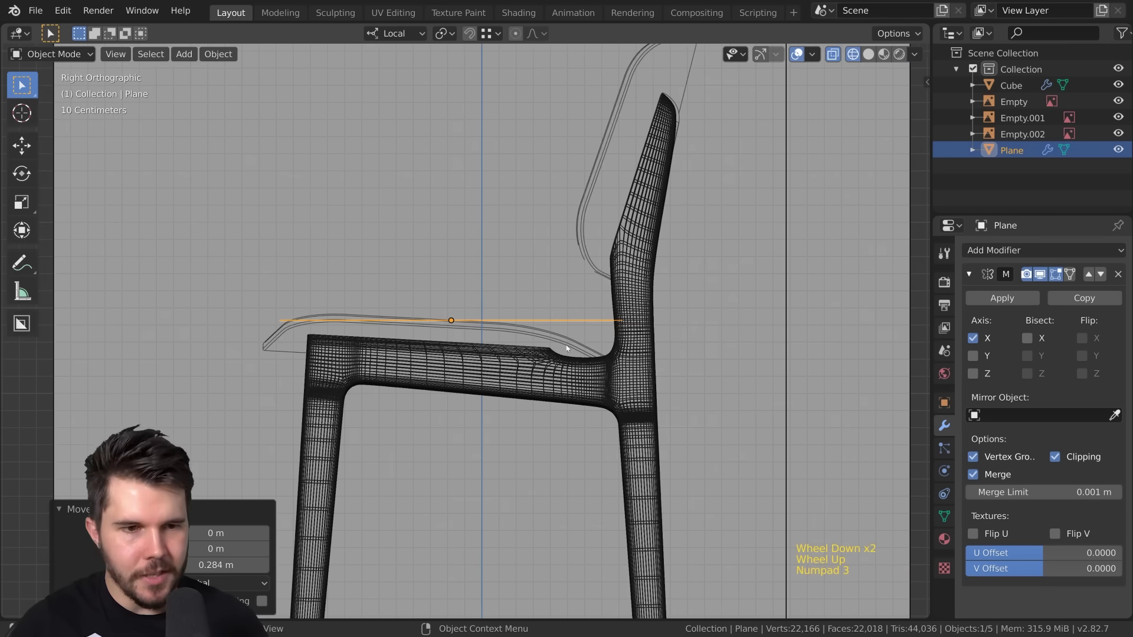
Step: Examine how the reference image planes sit around the chair in perspective, picking each one, and return to top view
key(KP_7)
shift+middle_drag(624, 343, 628, 309)
click(685, 231)
scroll(686, 230, down, 8)
middle_drag(686, 230, 538, 233)
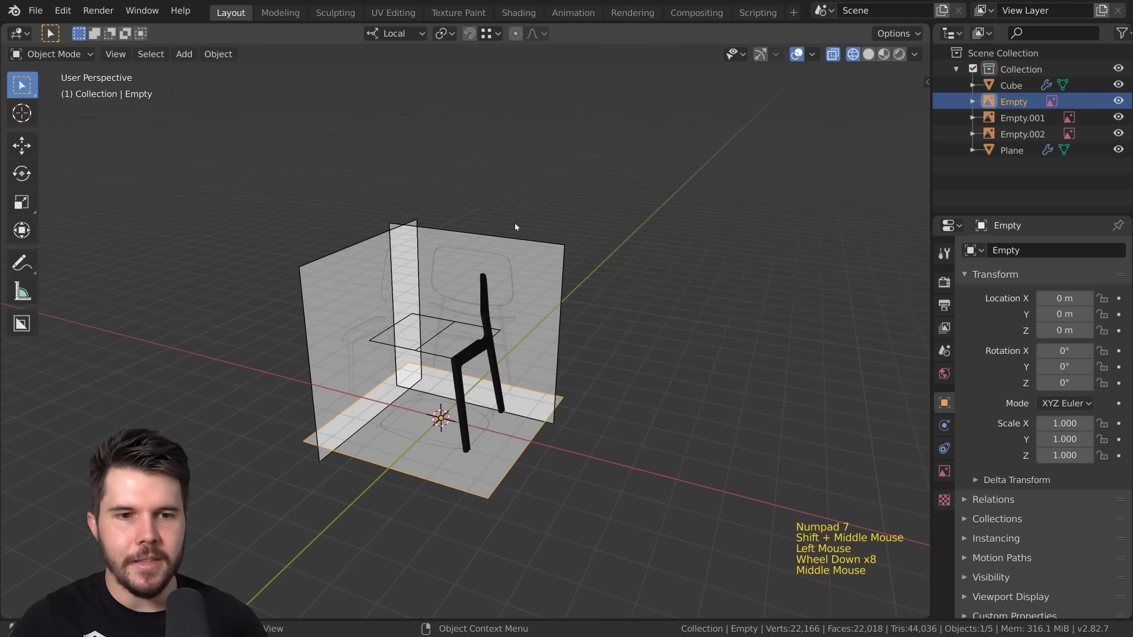
click(383, 275)
click(413, 378)
click(346, 317)
click(345, 317)
click(459, 301)
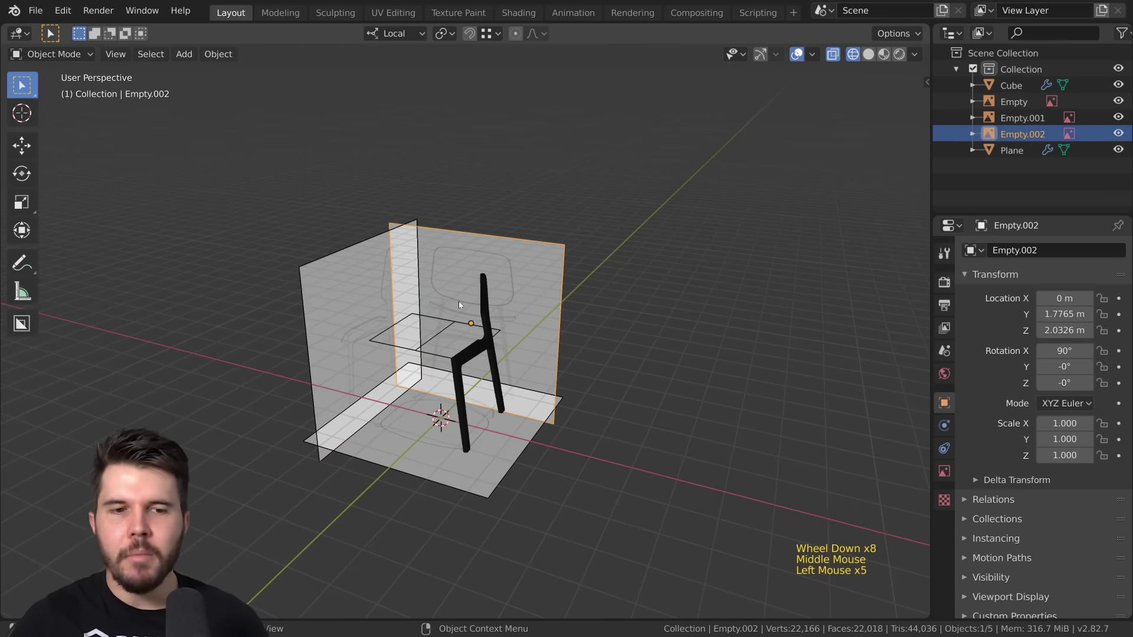
click(433, 448)
key(KP_7)
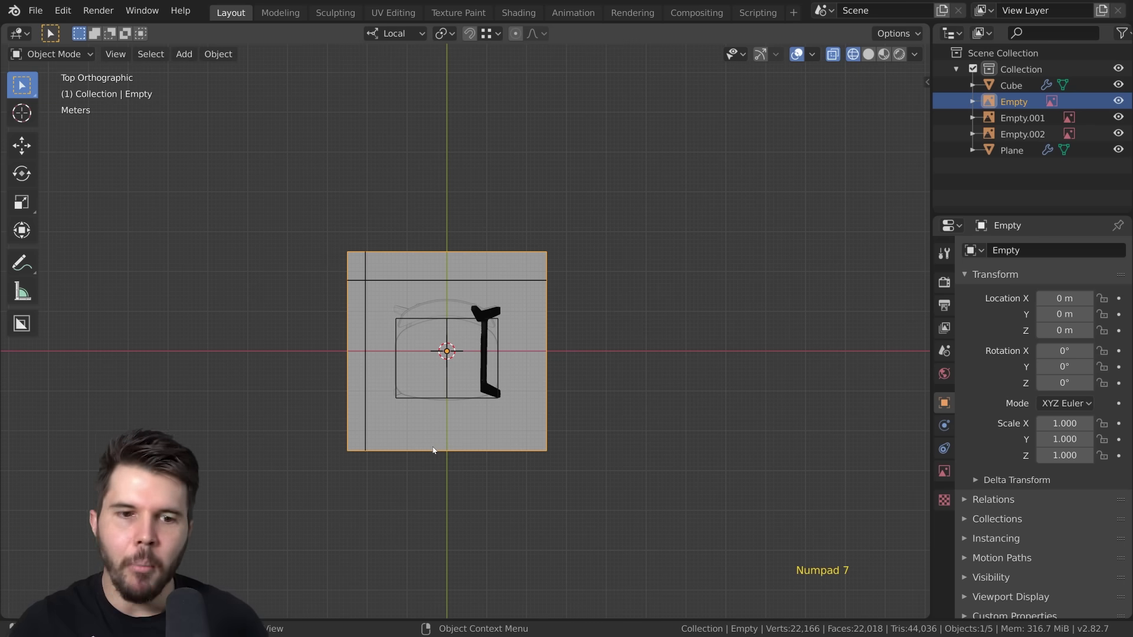
Step: Compare the back leg and frame with the reference drawings in top, front and side views
scroll(433, 450, up, 7)
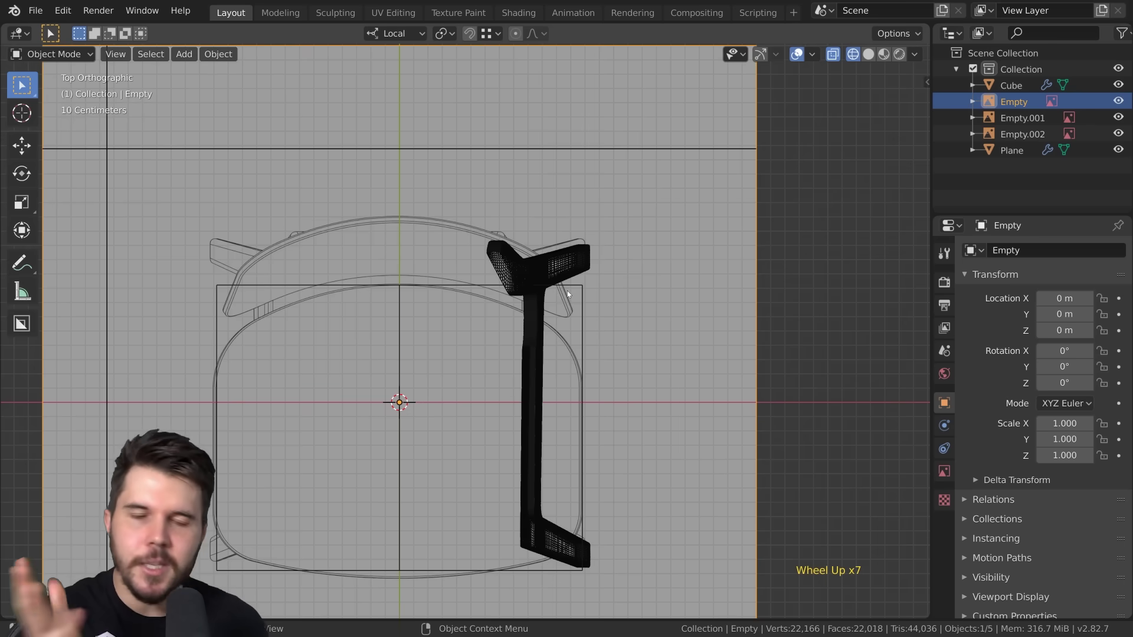
scroll(590, 251, up, 2)
shift+middle_drag(590, 250, 481, 372)
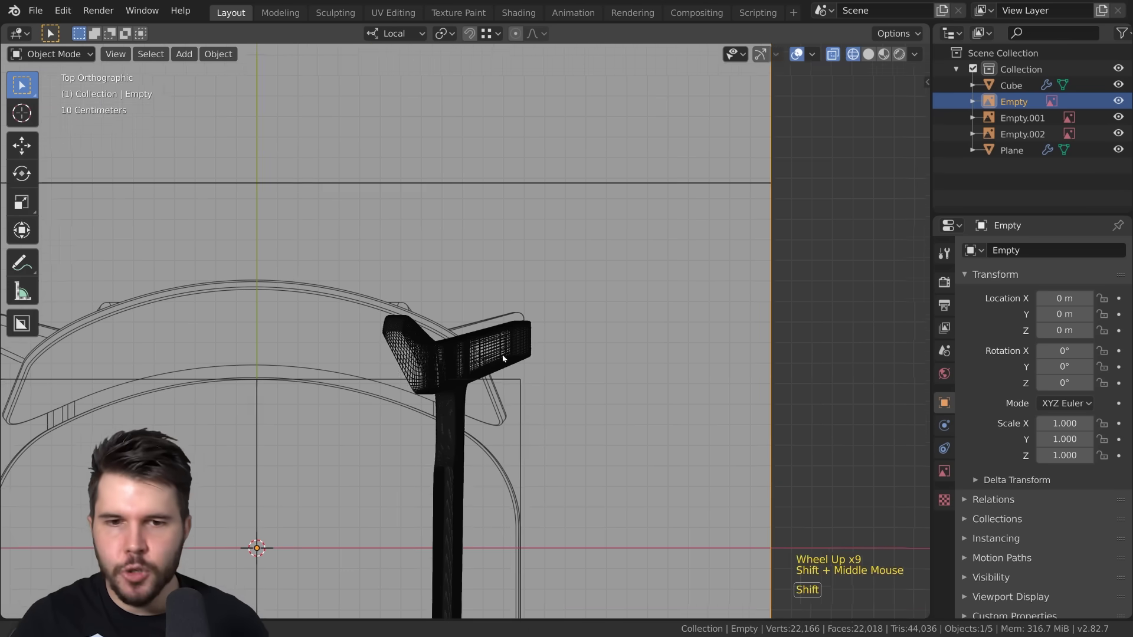
scroll(481, 372, up, 5)
scroll(602, 332, down, 1)
double_click(572, 316)
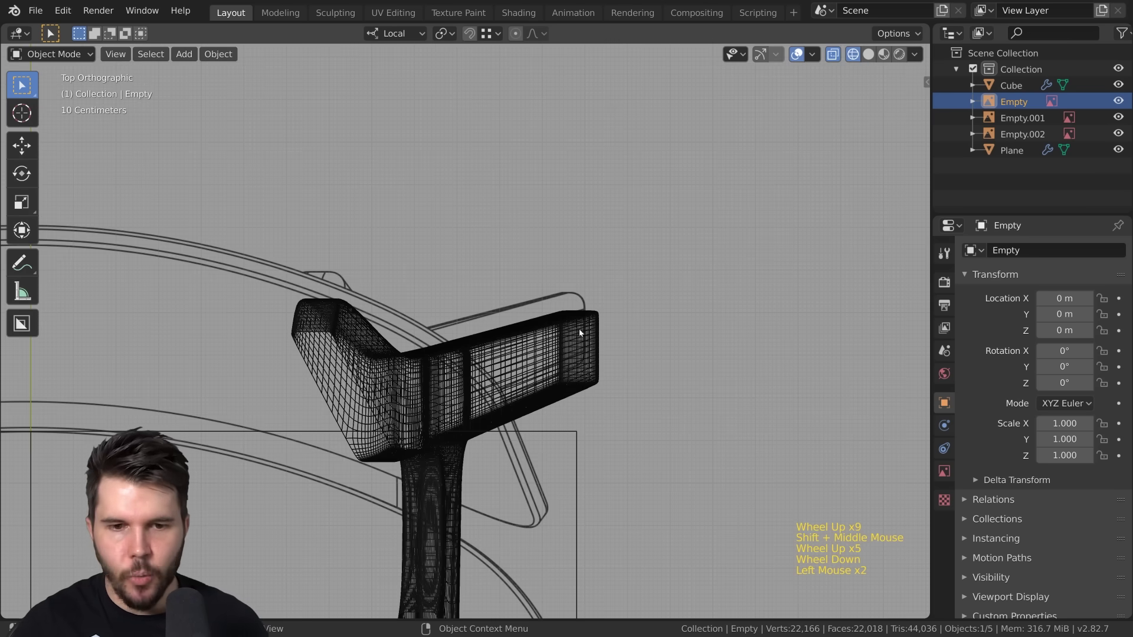
key(KP_1)
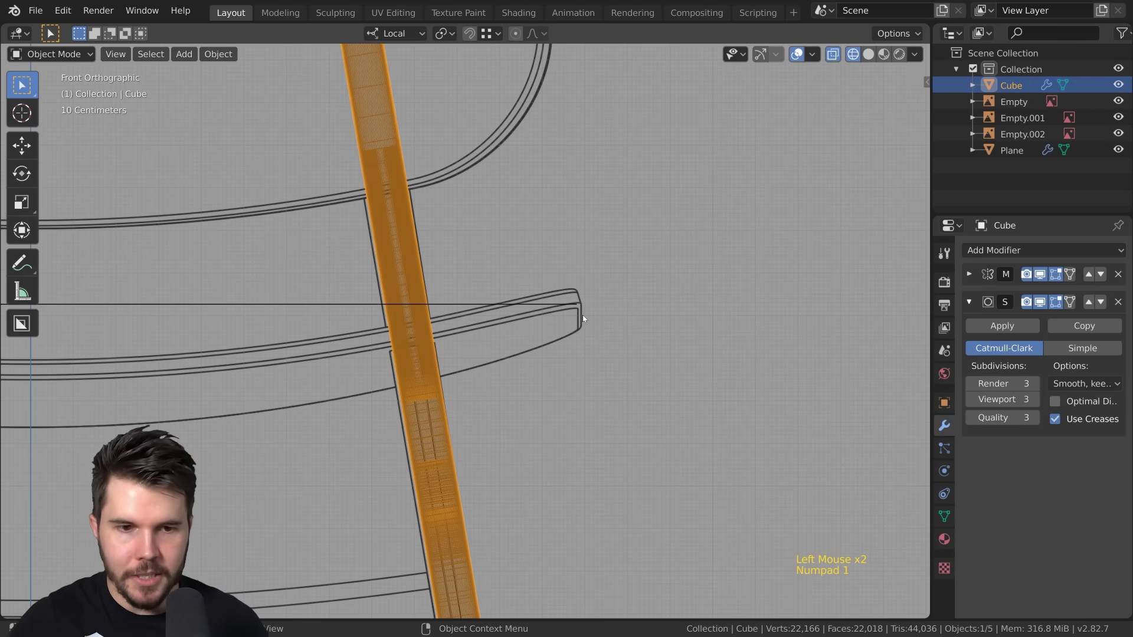
key(KP_3)
scroll(582, 317, down, 10)
key(KP_7)
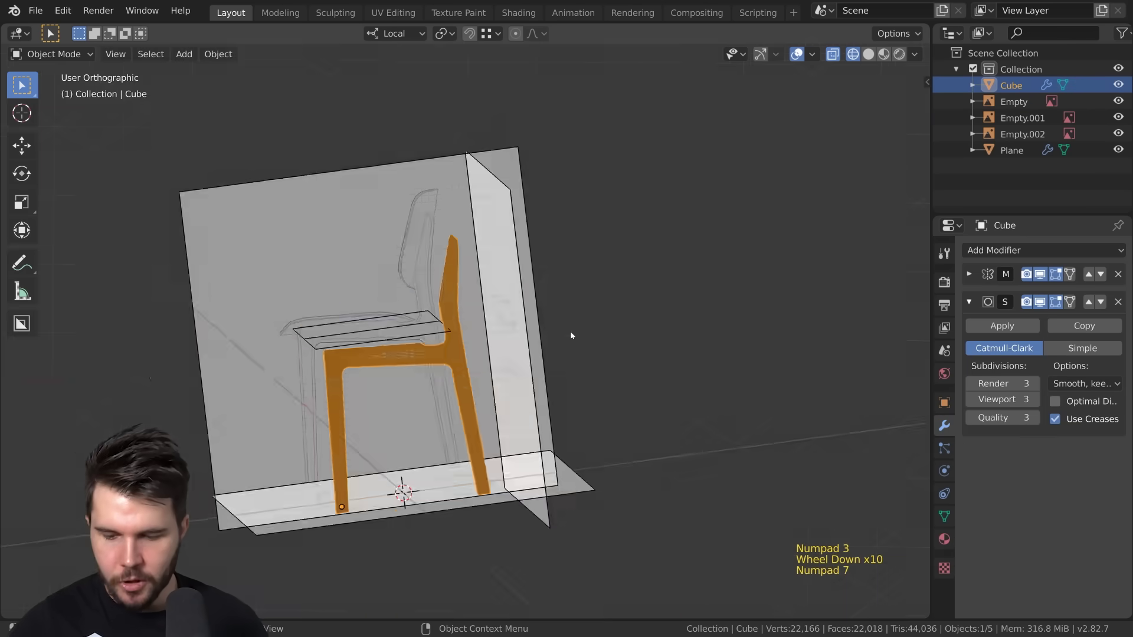
Step: In top view, move the floor reference image about 0.044 m along negative Y to line it up with the chair frame
scroll(573, 332, up, 9)
click(629, 219)
scroll(630, 219, down, 1)
scroll(630, 216, up, 2)
key(g)
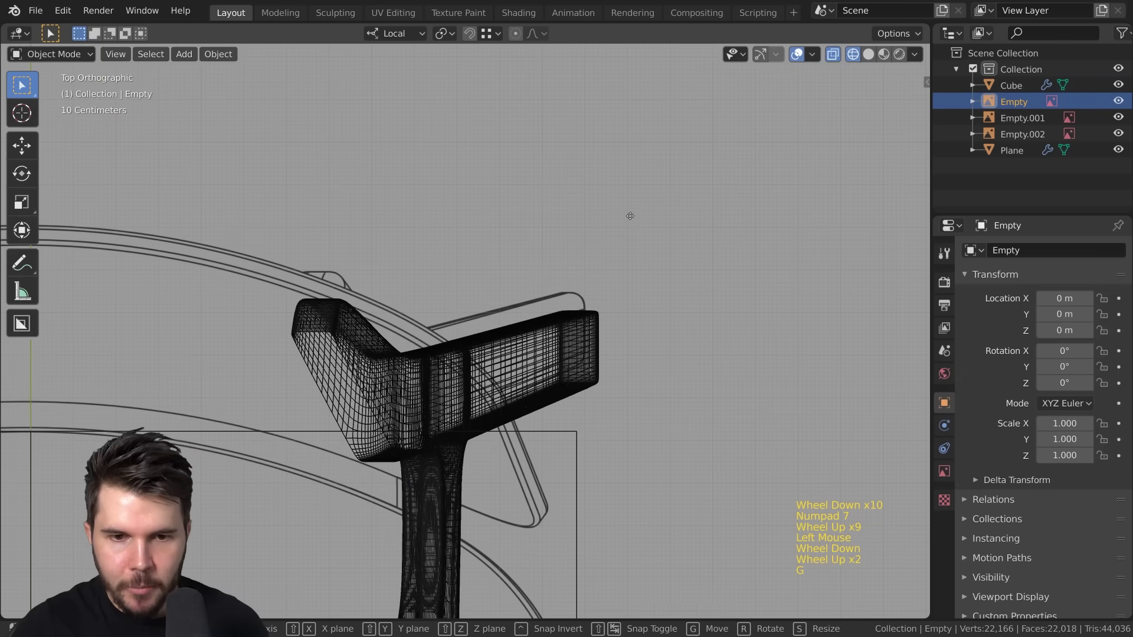
click(632, 235)
scroll(617, 281, down, 3)
mouse_move(618, 285)
shift+middle_down()
mouse_move(572, 278)
mouse_move(607, 291)
shift+middle_up()
scroll(571, 278, up, 3)
scroll(607, 291, up, 2)
scroll(598, 297, down, 1)
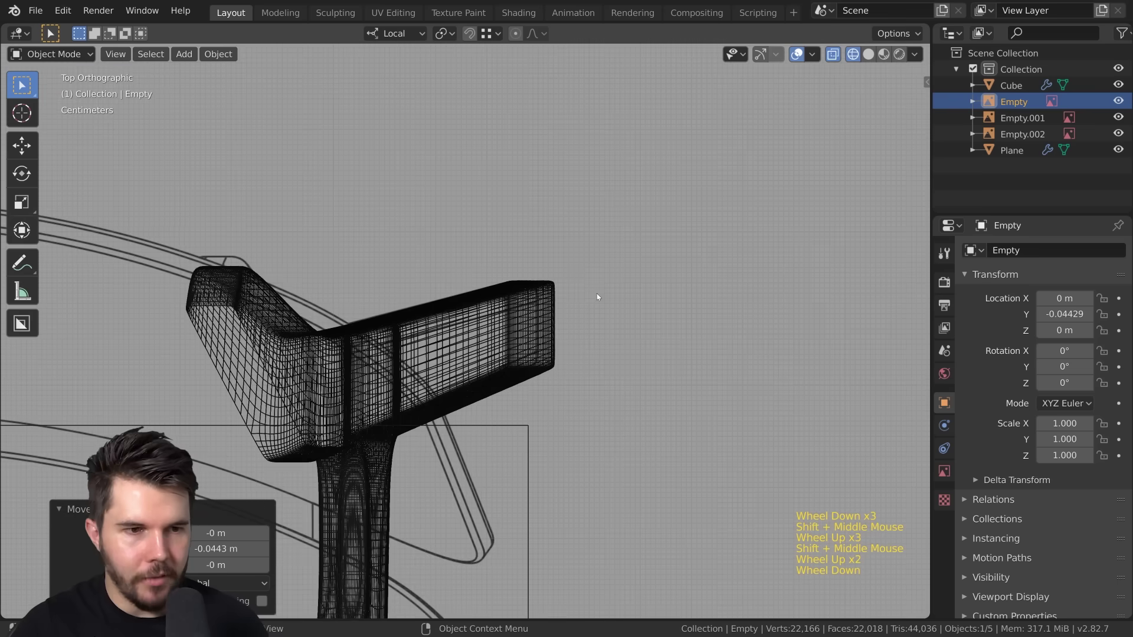
Step: Move the floor reference image about 0.029 m along X and check its fit at the front leg
key(g)
key(x)
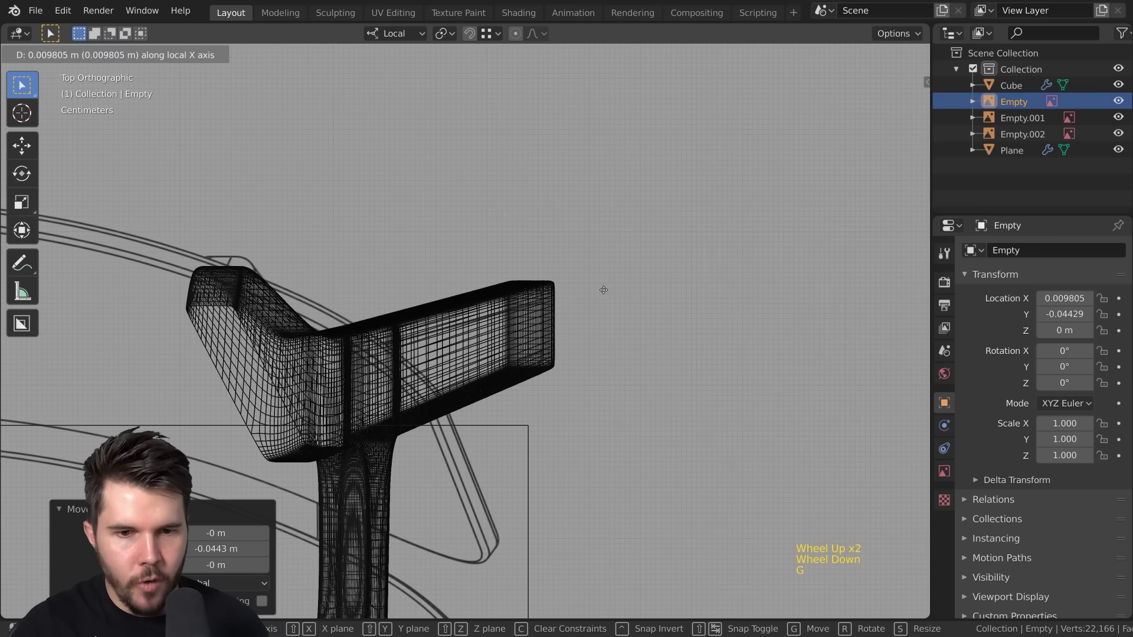
click(607, 286)
scroll(606, 289, down, 4)
shift+middle_drag(607, 321, 593, 192)
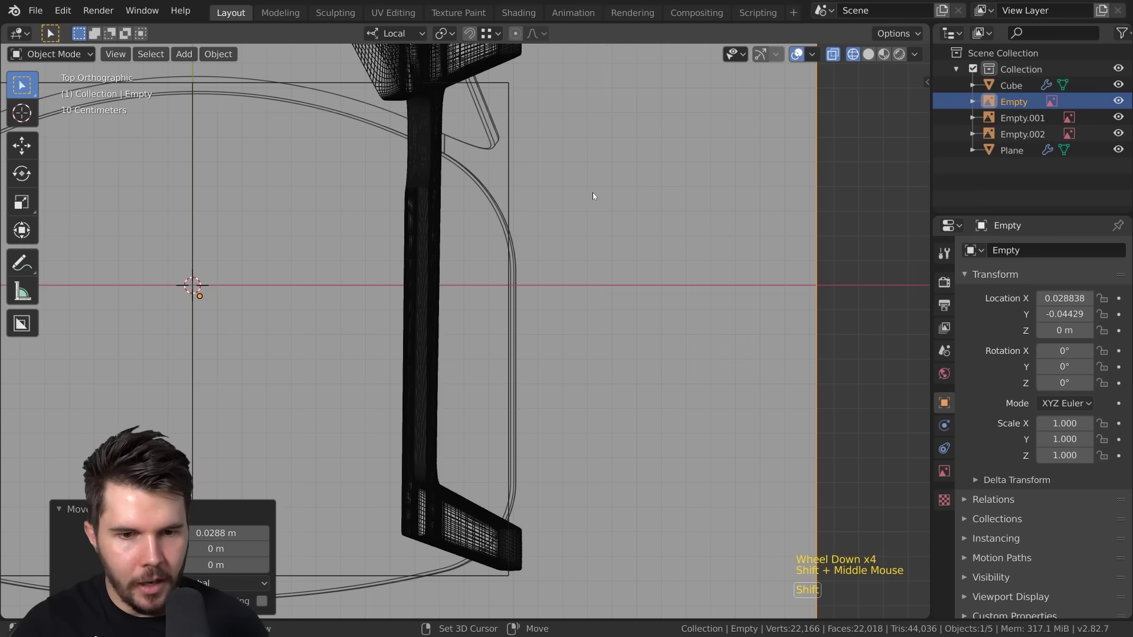
shift+middle_drag(573, 342, 580, 170)
scroll(533, 380, down, 1)
Step: Select the chair frame and set its Subdivision modifier's viewport level to 1
click(522, 366)
click(521, 366)
click(970, 399)
click(970, 399)
scroll(615, 389, up, 7)
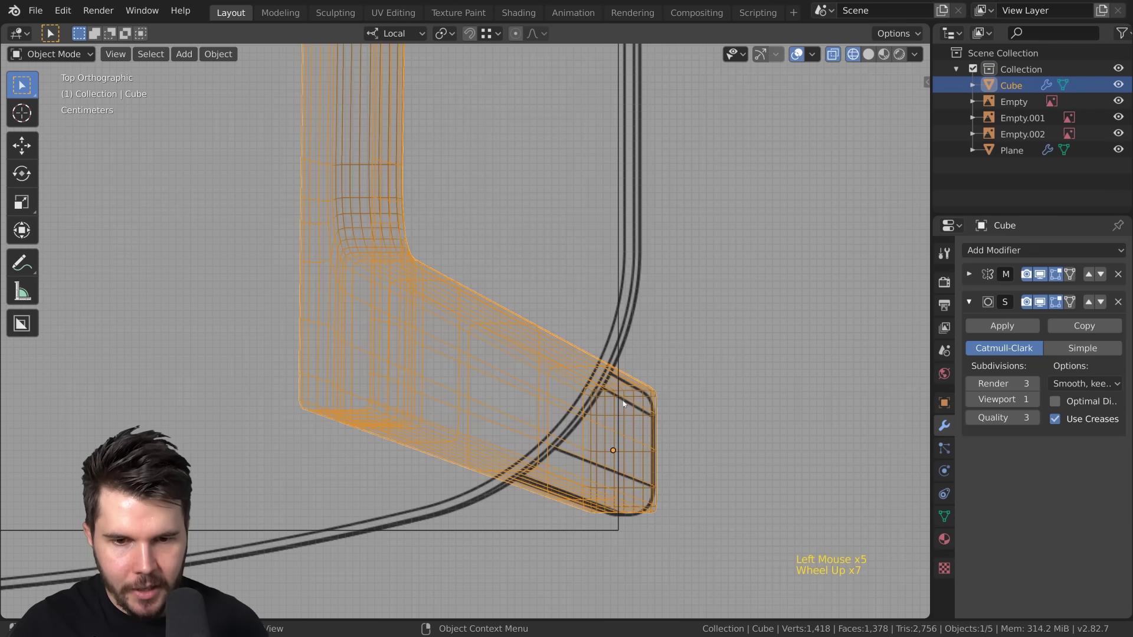
scroll(641, 413, down, 8)
shift+middle_drag(456, 349, 498, 374)
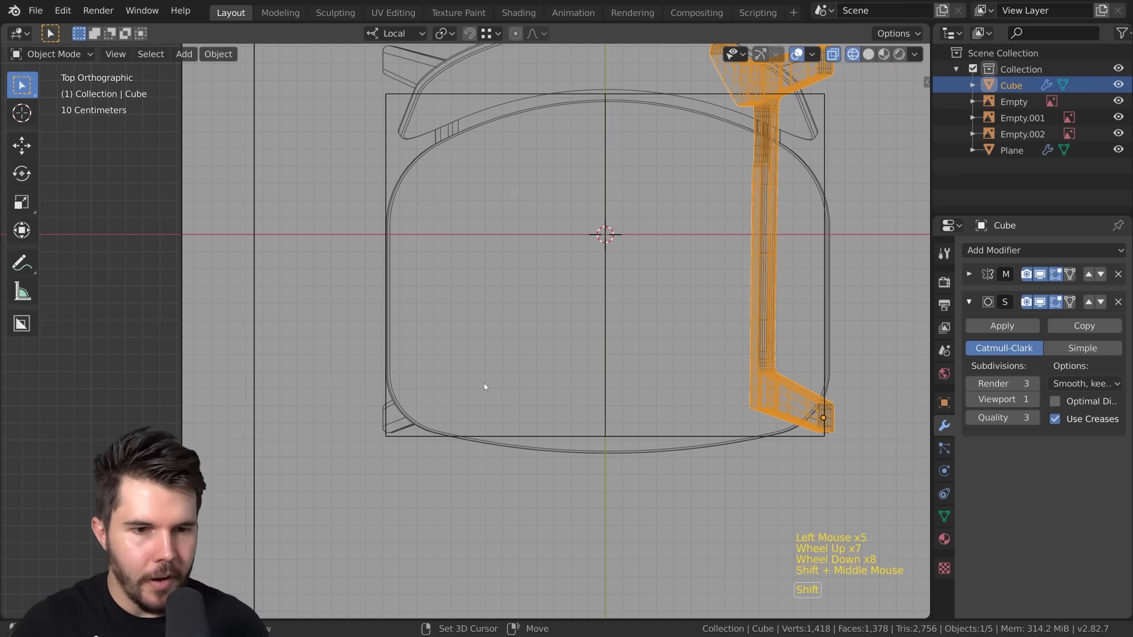
Step: Select the seat plane and move it about 0.009 m along X to fit the shifted seat outline
click(385, 381)
click(385, 381)
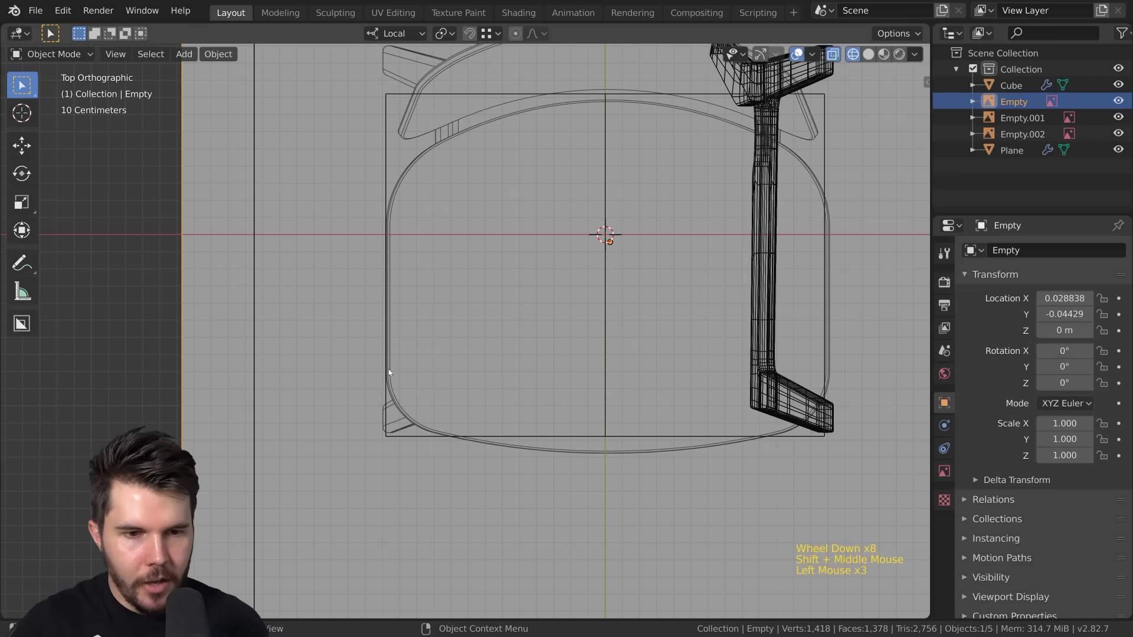
click(389, 372)
shift+middle_drag(768, 334, 686, 303)
key(g)
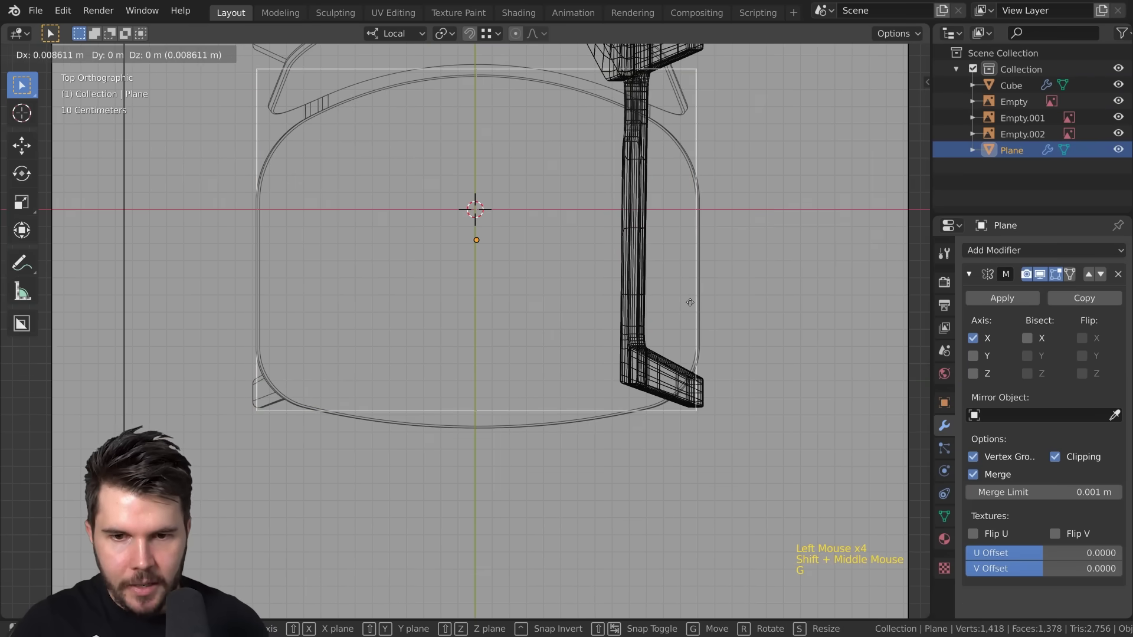
click(690, 302)
mouse_move(691, 302)
shift+middle_down()
mouse_move(700, 322)
mouse_move(678, 321)
shift+middle_up()
Step: Check the plane's fit against the seat drawings in front, perspective and top views
key(Tab)
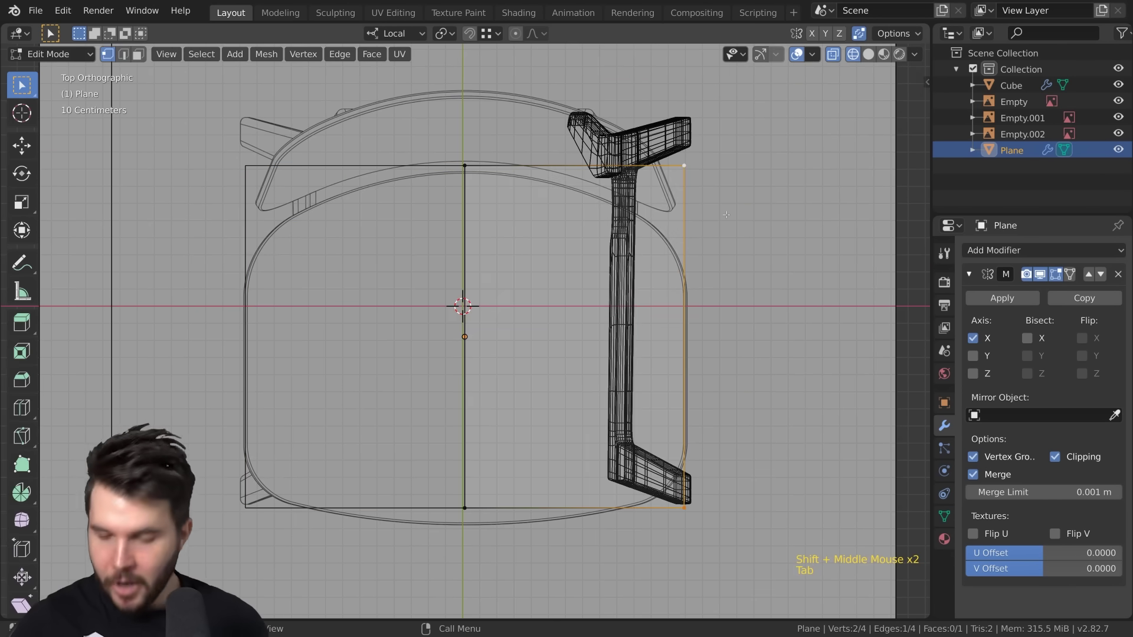
key(KP_1)
scroll(502, 287, up, 2)
scroll(502, 287, up, 1)
mouse_move(513, 295)
shift+middle_down()
mouse_move(502, 288)
mouse_move(476, 341)
mouse_move(491, 320)
shift+middle_up()
scroll(502, 287, down, 3)
key(Tab)
key(z)
scroll(608, 325, down, 3)
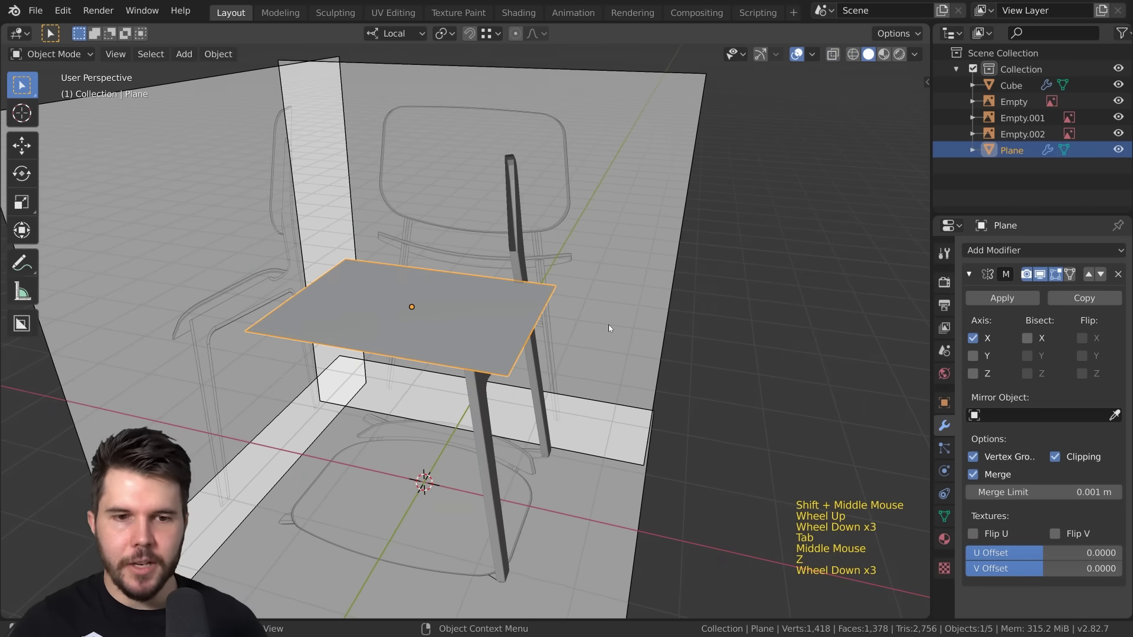
key(KP_7)
key(z)
scroll(433, 195, up, 3)
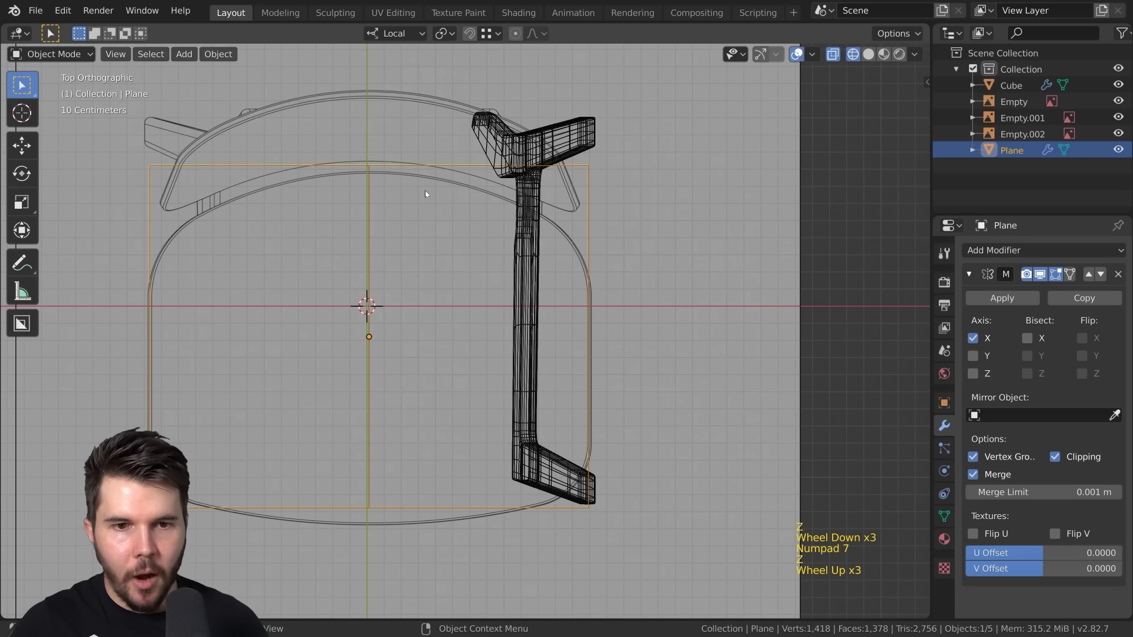
Step: In solid shading, add a Subdivision Surface modifier to the seat plane and set its viewport and render levels to 3
mouse_move(480, 189)
middle_down()
mouse_move(553, 323)
mouse_move(494, 262)
mouse_move(612, 278)
middle_up()
key(z)
click(1118, 273)
click(1044, 251)
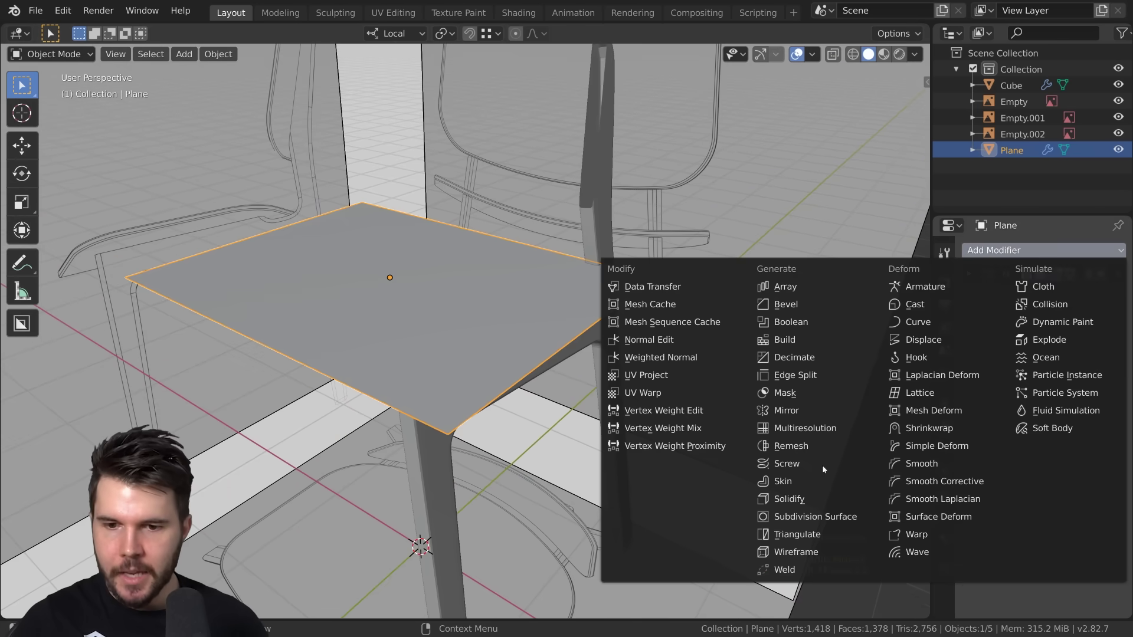
click(813, 518)
middle_drag(480, 405, 531, 413)
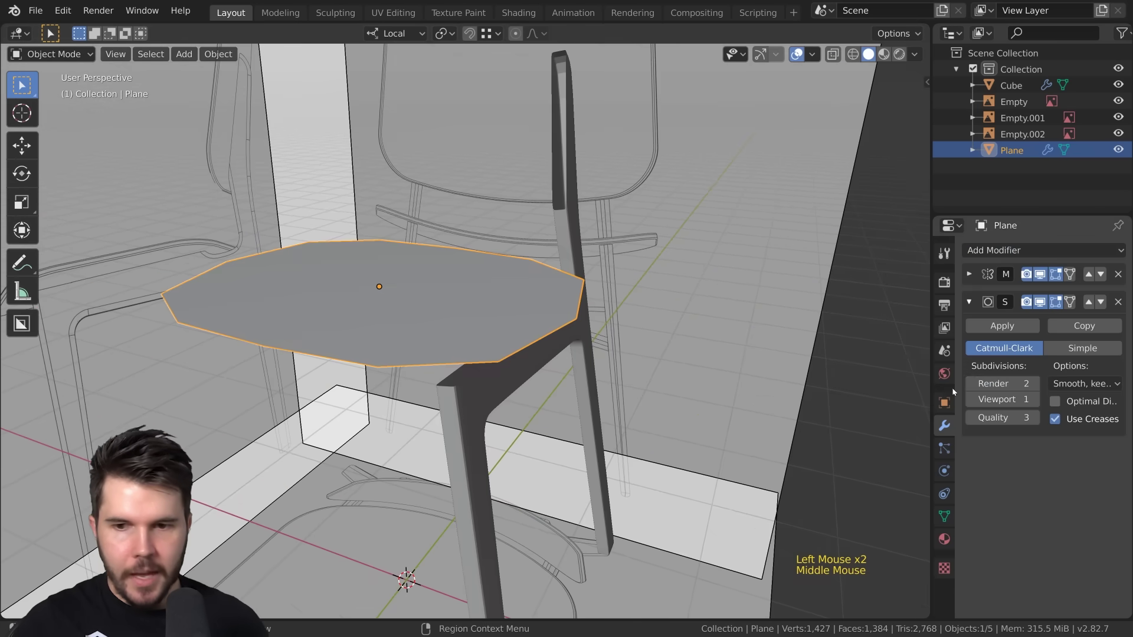
click(1033, 401)
click(1034, 400)
click(1034, 385)
middle_drag(542, 372, 510, 304)
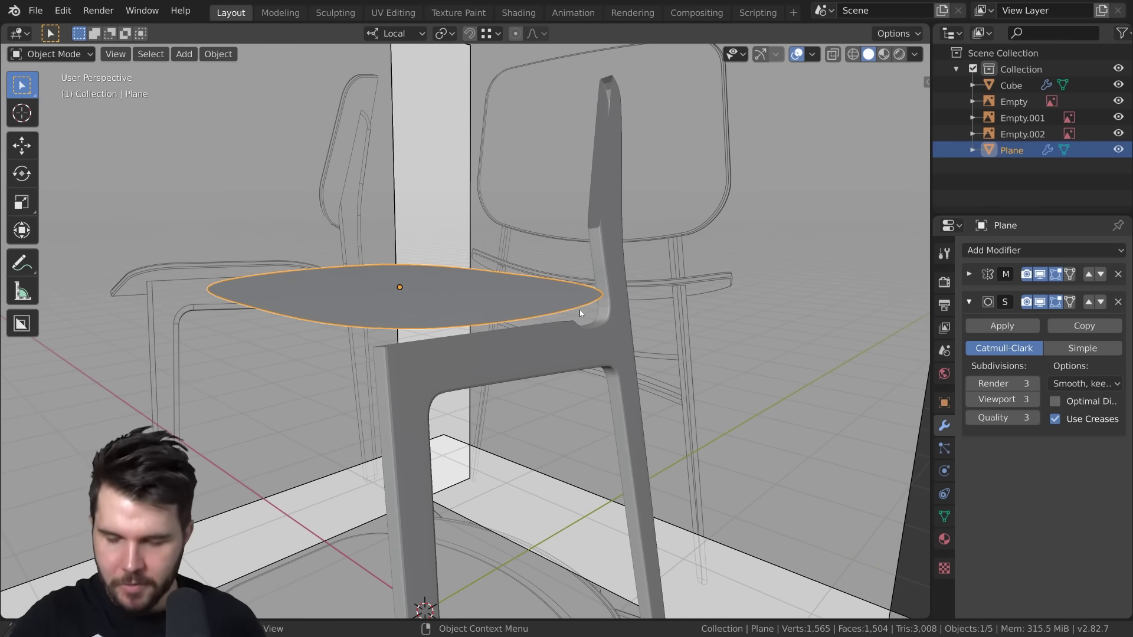
Step: Enter Edit Mode on the seat plane and show it in wireframe over the seat outline in top view
key(KP_1)
scroll(581, 314, up, 1)
key(Tab)
middle_drag(614, 283, 531, 347)
key(KP_7)
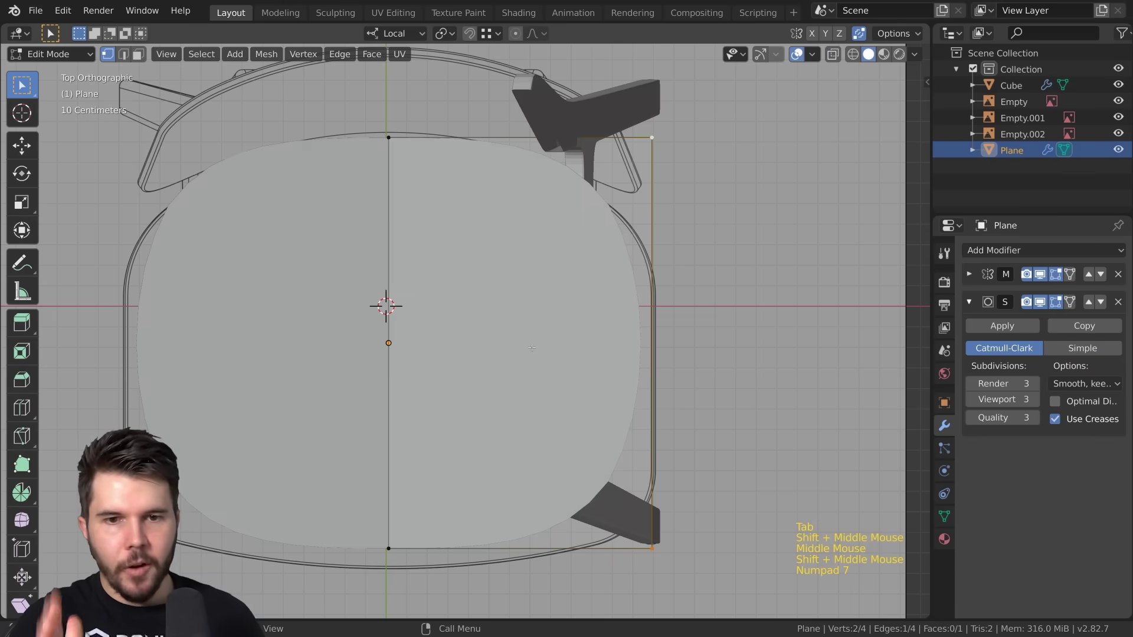
scroll(567, 332, down, 2)
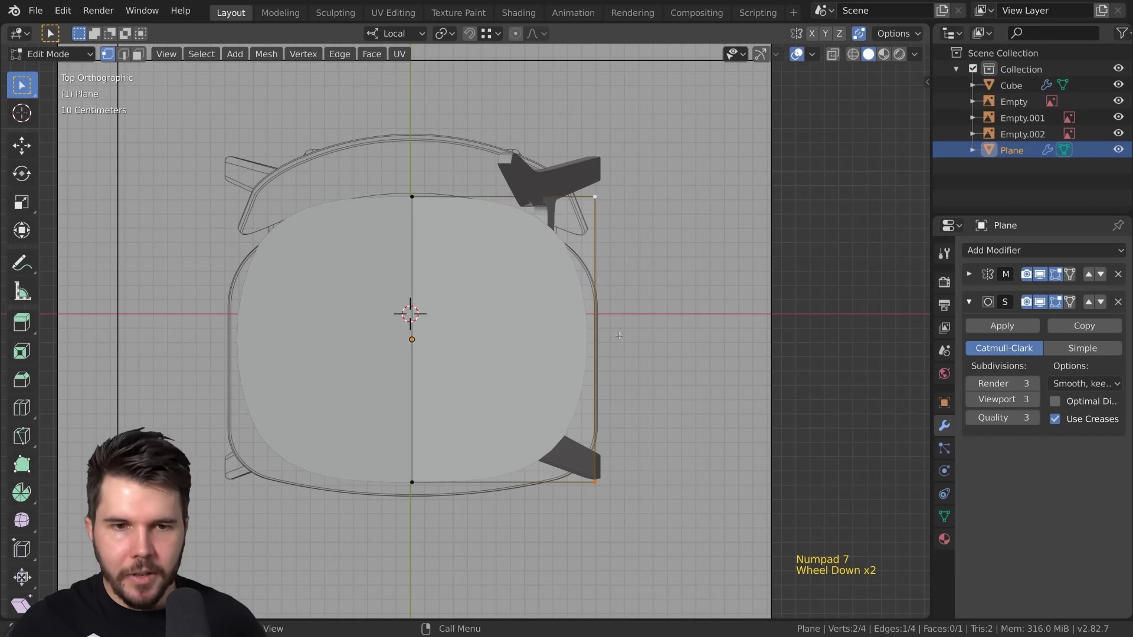
scroll(567, 332, up, 1)
shift+middle_drag(566, 327, 567, 331)
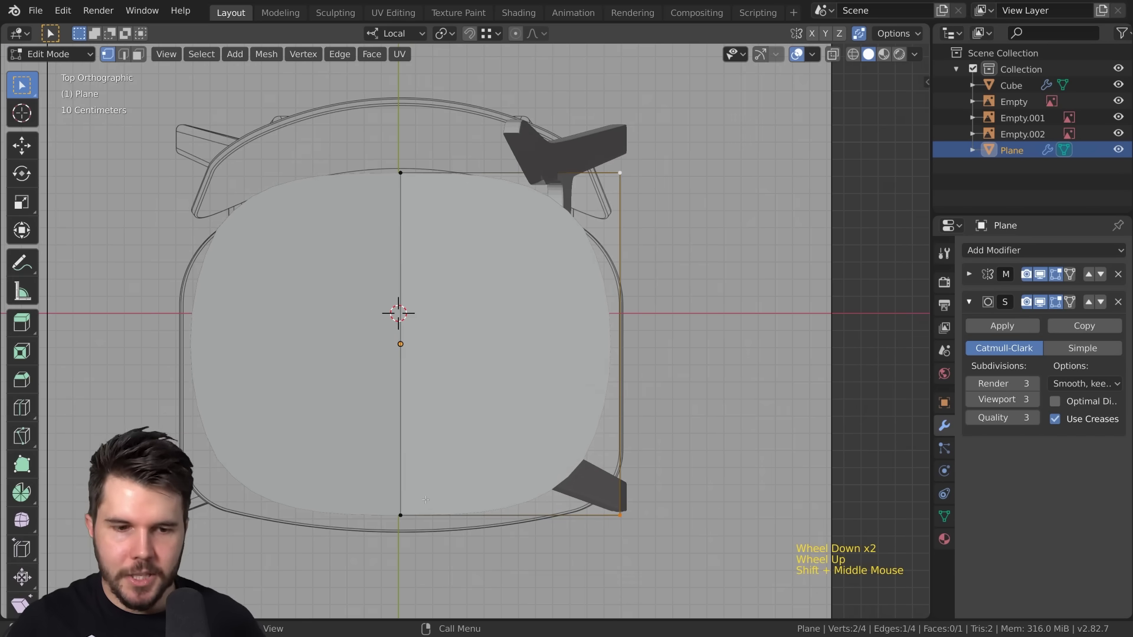
click(417, 505)
key(z)
shift+middle_drag(531, 355, 549, 354)
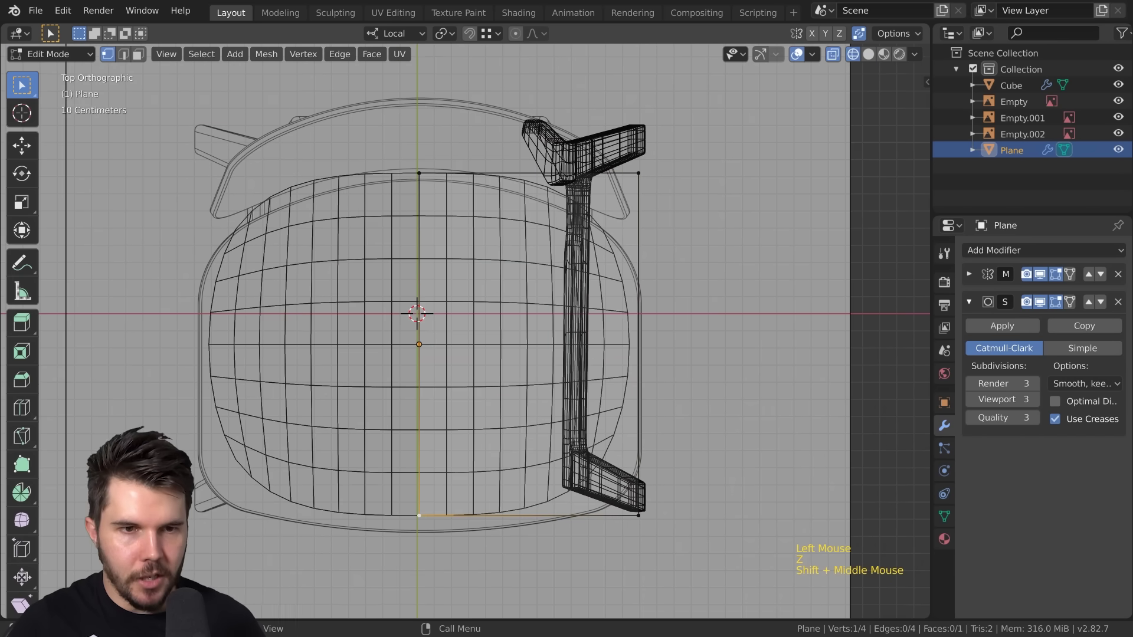
Step: Shift the whole seat mesh slightly along negative Y, and move its front centre vertex about 0.06 m further towards the outline
alt+click(426, 197)
key(a)
key(g)
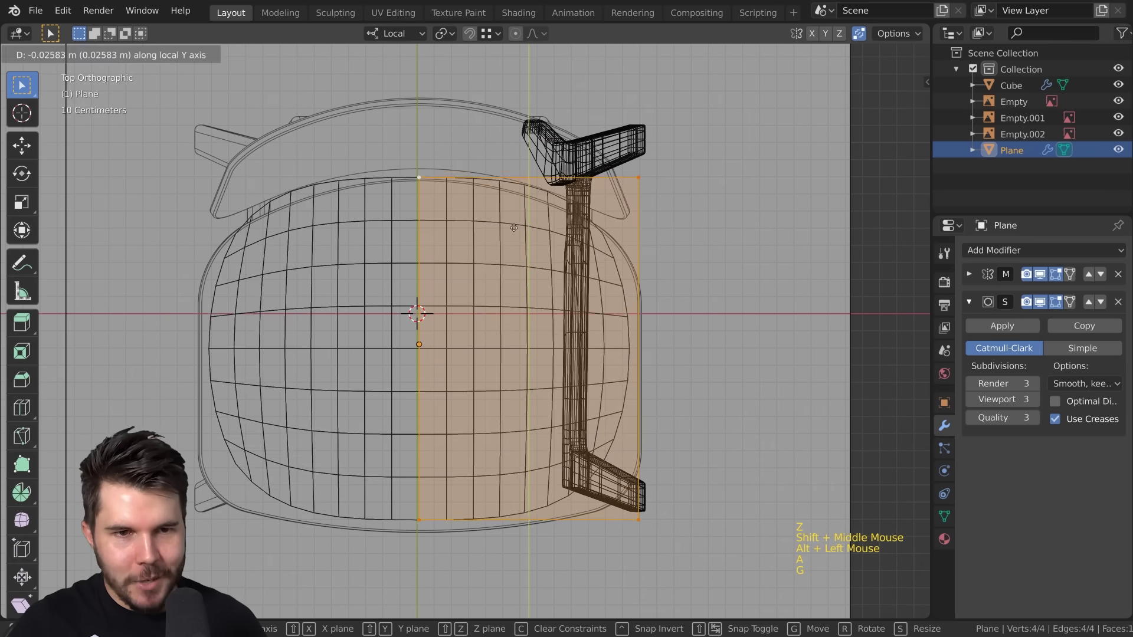
click(409, 506)
click(420, 522)
key(g)
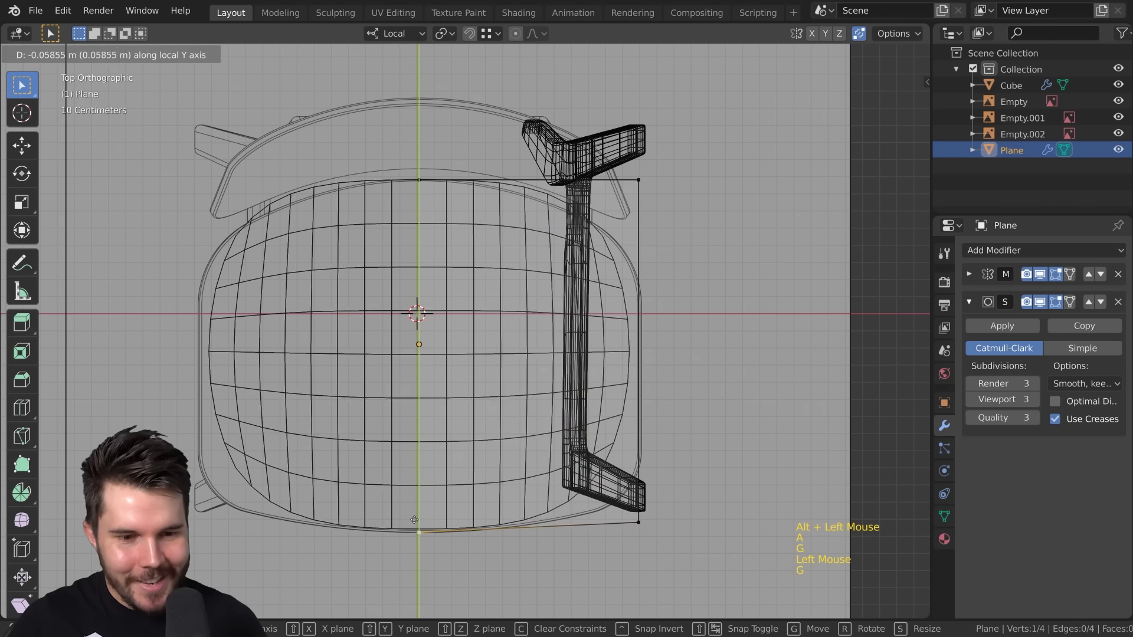
click(441, 514)
Step: Add a centred front-to-back edge loop through the half of the seat mesh on the positive X side
click(639, 528)
scroll(640, 529, down, 2)
scroll(551, 178, up, 3)
shift+middle_drag(640, 529, 529, 234)
key(ctrl+r)
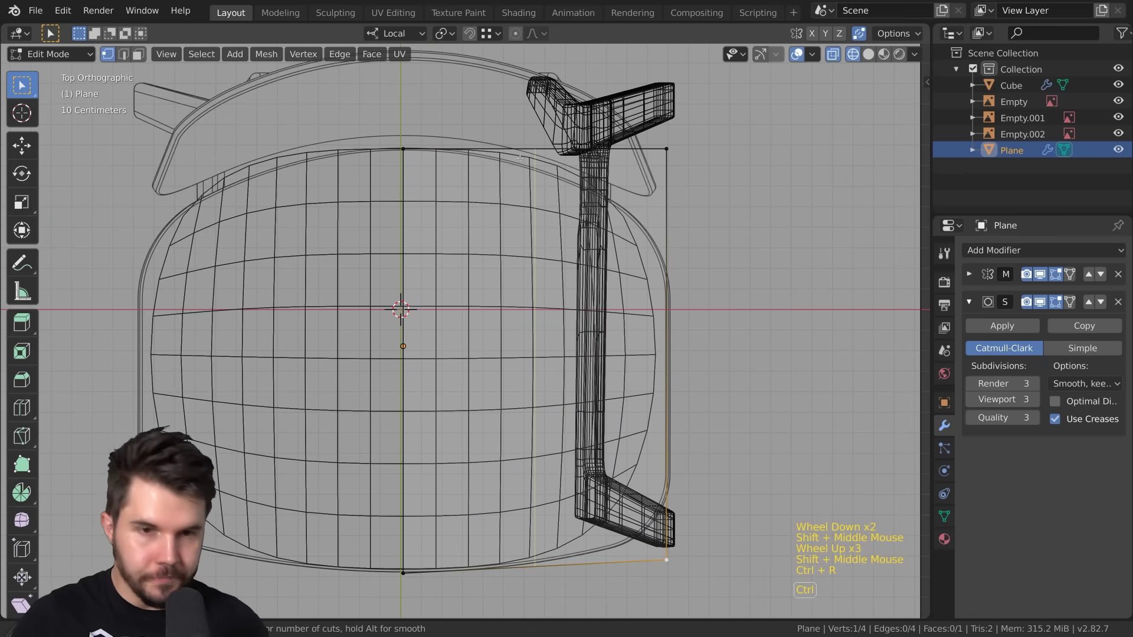
click(534, 167)
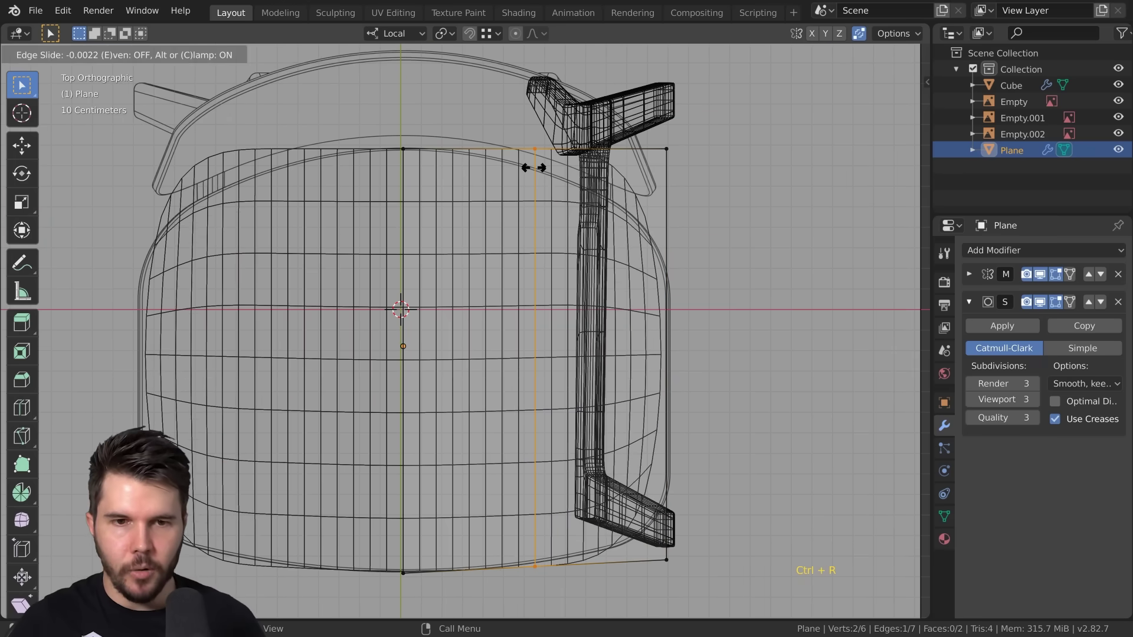
right_click(534, 167)
Step: Move the new loop's back vertex about 0.095 m along negative Y and its front vertex about 0.022 m along Y
click(534, 149)
key(g)
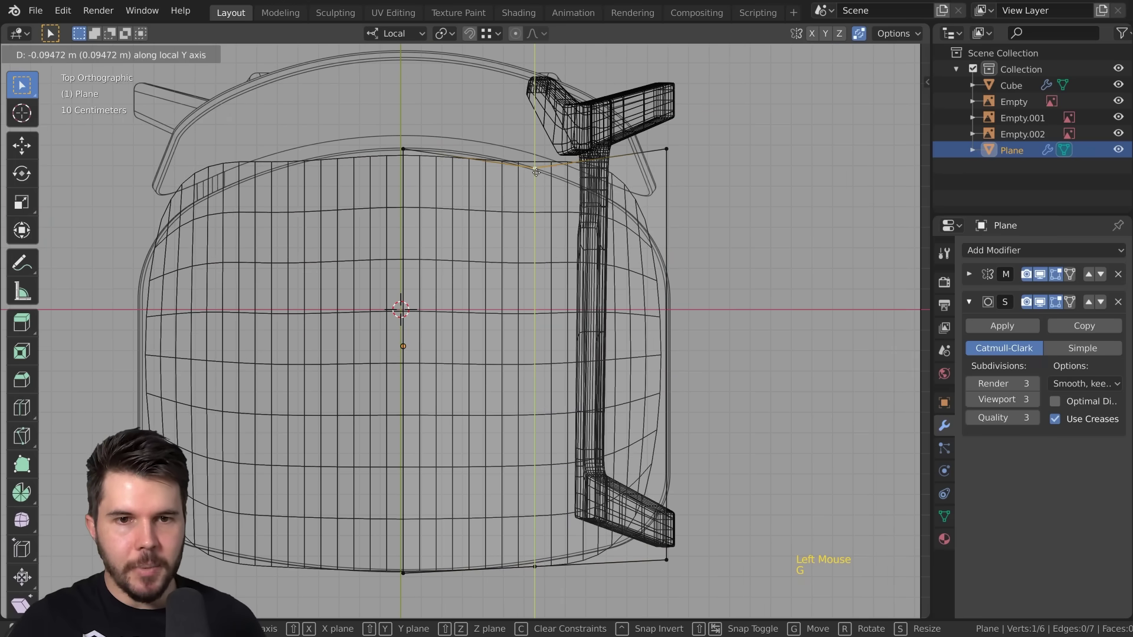
click(536, 171)
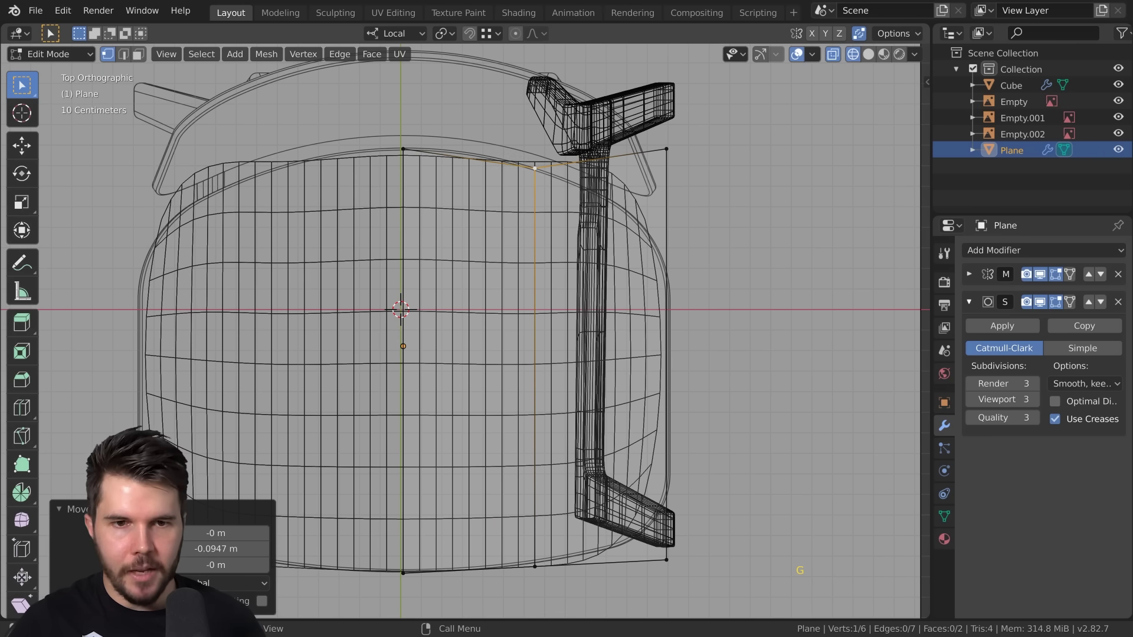
key(g)
right_click(535, 561)
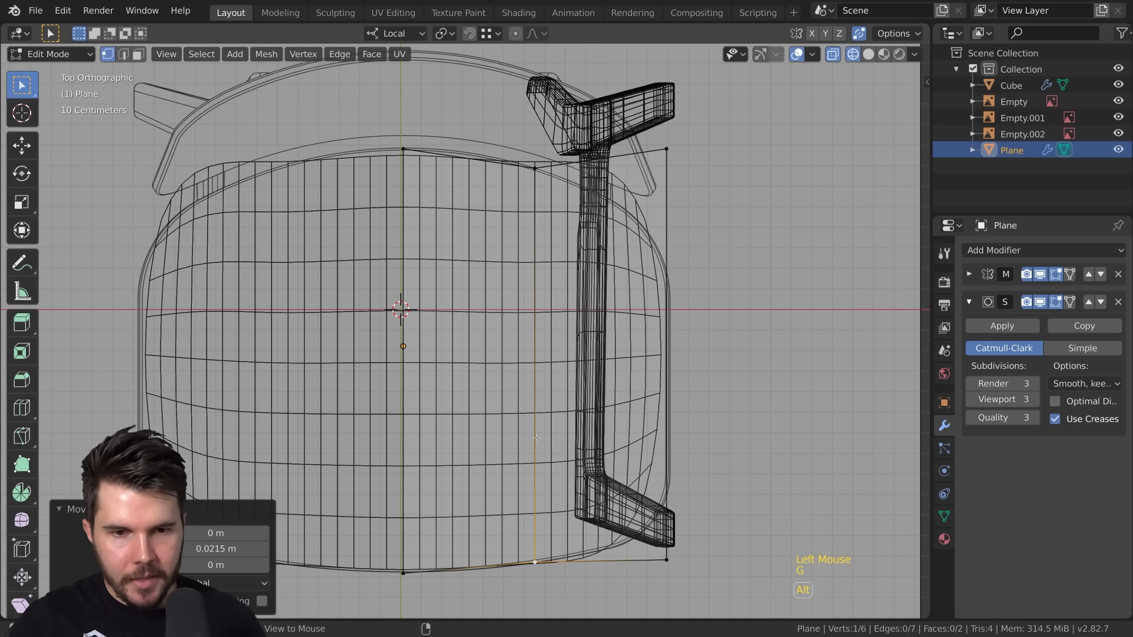
Step: Scale the seat mesh's outer edge on the positive X side to 0.644
alt+click(535, 560)
scroll(534, 560, down, 2)
scroll(535, 561, up, 3)
alt+click(707, 268)
scroll(708, 268, down, 3)
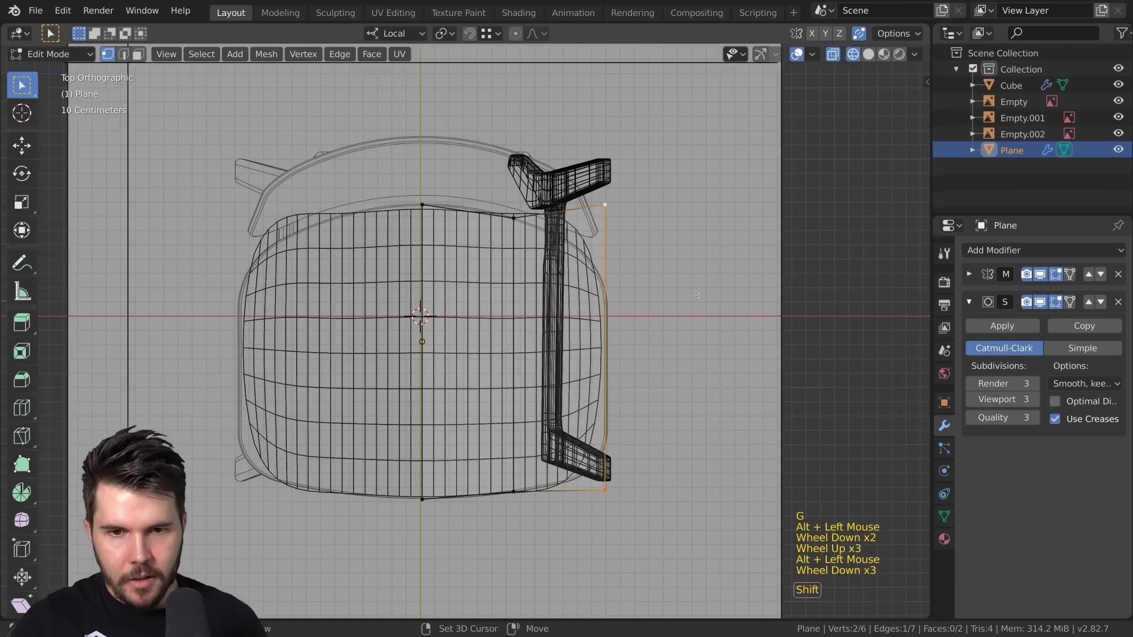
shift+middle_drag(579, 211, 577, 196)
scroll(539, 246, up, 2)
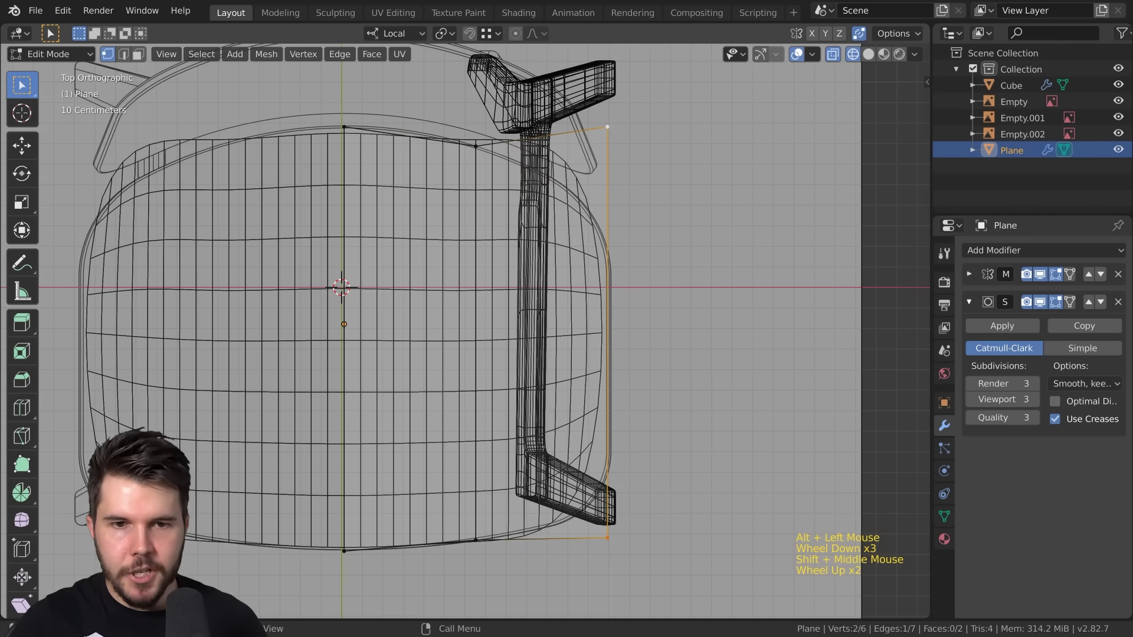
key(s)
click(664, 275)
Step: Move the outer edge slightly outwards along X and scale it by 1.079 to follow the seat outline
key(g)
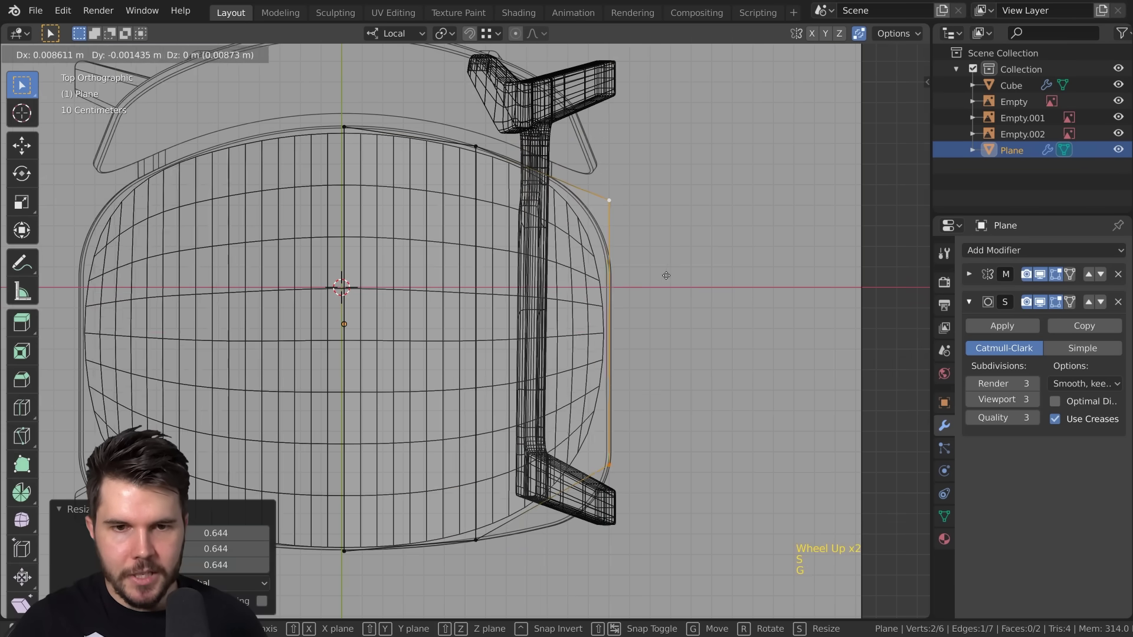
key(x)
click(677, 277)
key(s)
click(681, 273)
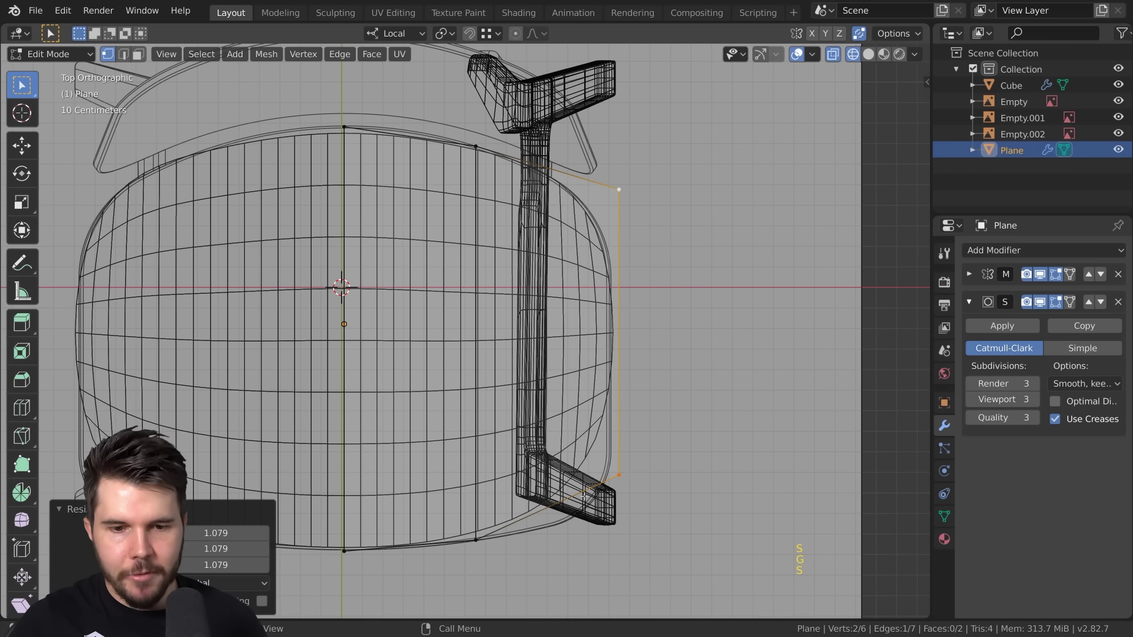
Step: Move the front outer corner vertex about 0.181 m along negative Y
click(585, 475)
key(g)
key(y)
click(580, 481)
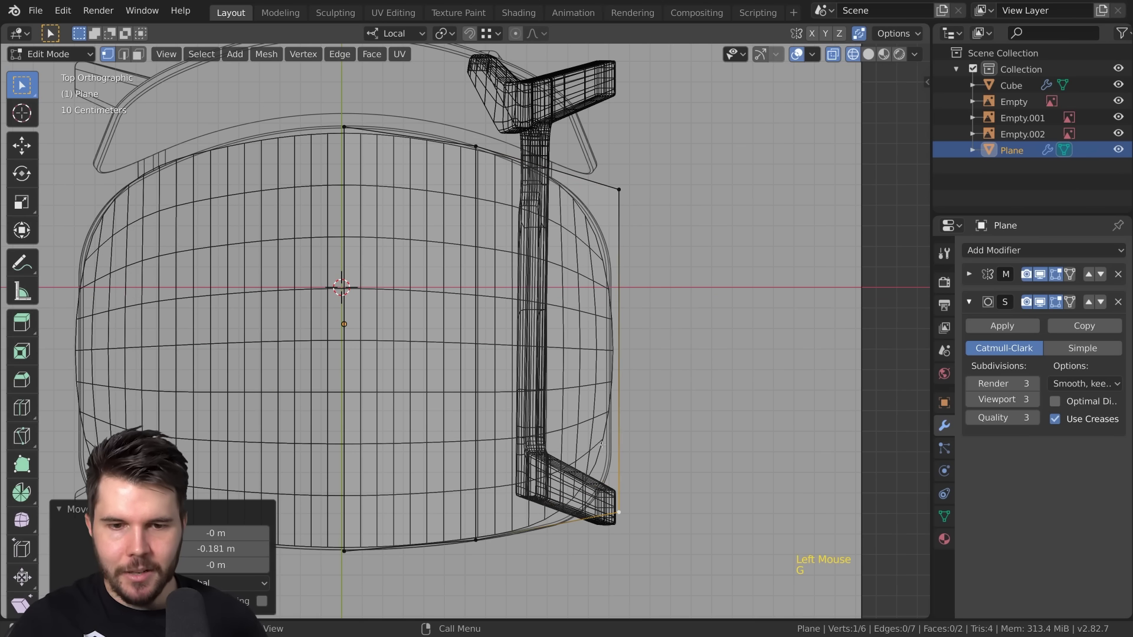
Step: Add a centred front-to-back edge loop between the existing middle loop and the outer edge
alt+click(508, 242)
scroll(525, 227, down, 1)
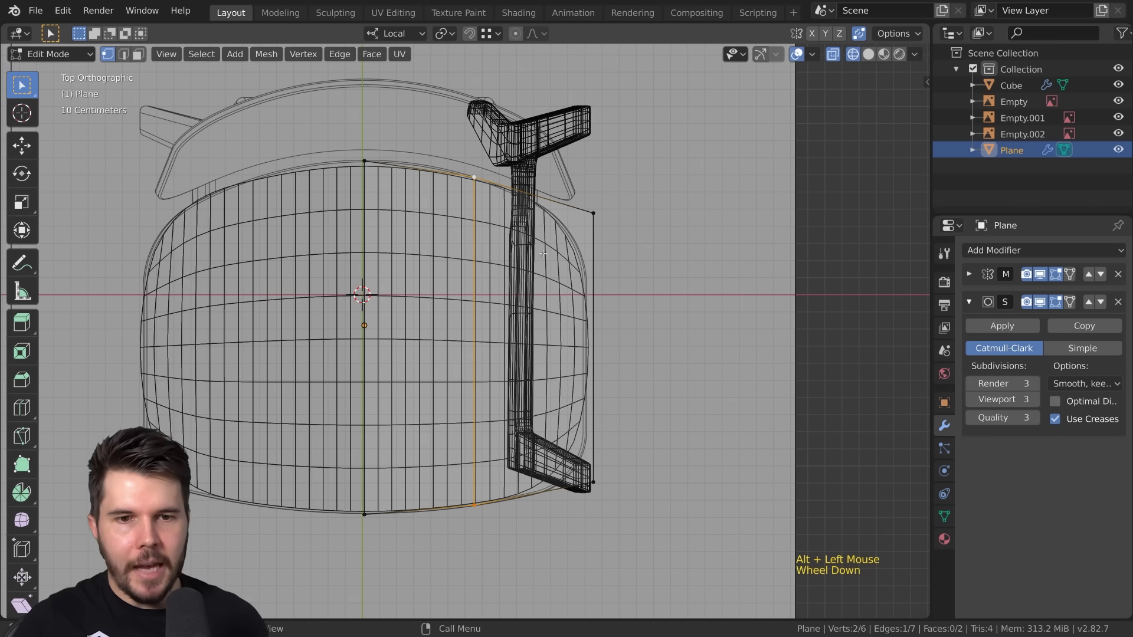
key(ctrl+r)
click(532, 193)
right_click(534, 193)
Step: Edge-slide the older middle loop towards the centre line by a factor of about 0.295
alt+click(480, 236)
key(g)
Step: Move the inner loop's back vertex about 0.022 m along Y and the outer loop's back vertex about 0.033 m along negative Y
key(g)
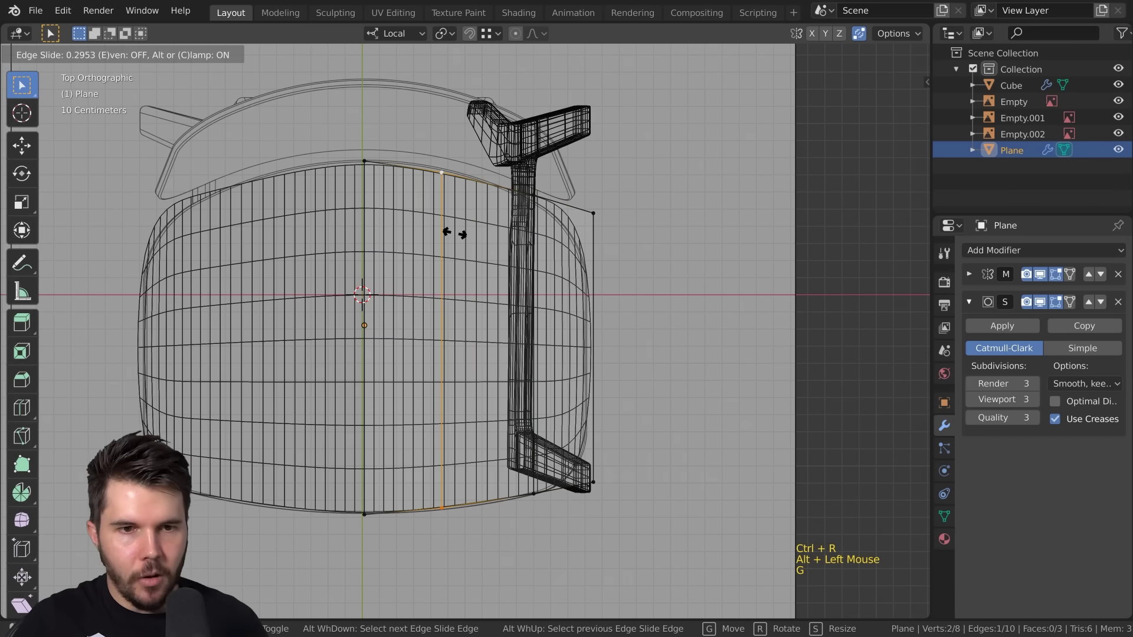
click(456, 231)
click(444, 198)
key(g)
key(y)
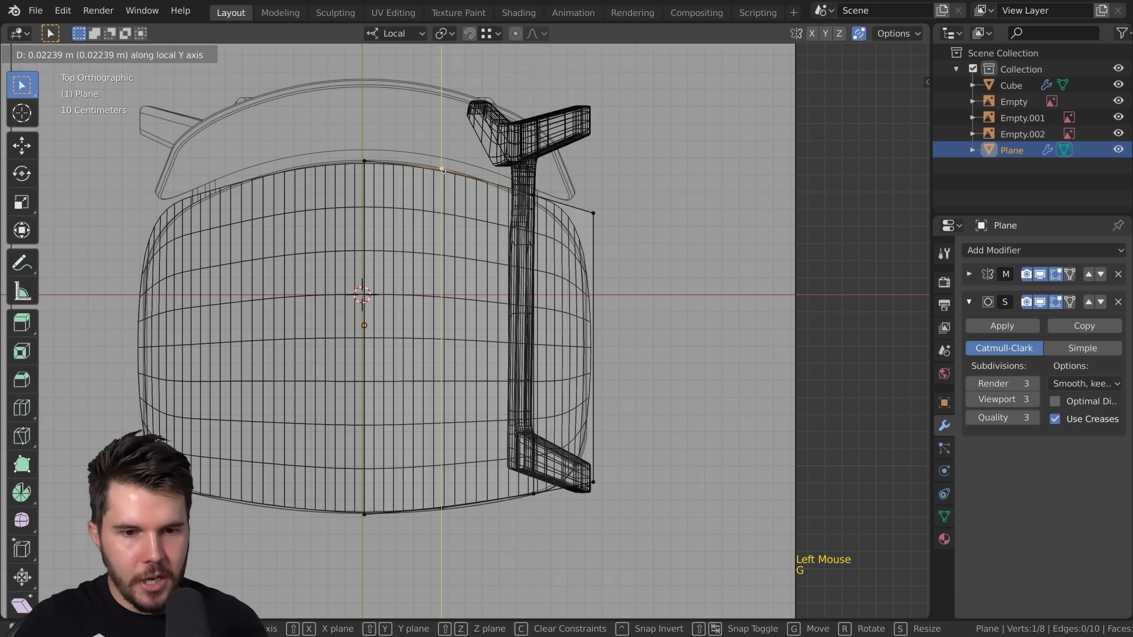
click(446, 195)
click(536, 223)
Step: Move the back outer corner vertex of the seat about 0.129 m along negative Y
key(g)
click(546, 311)
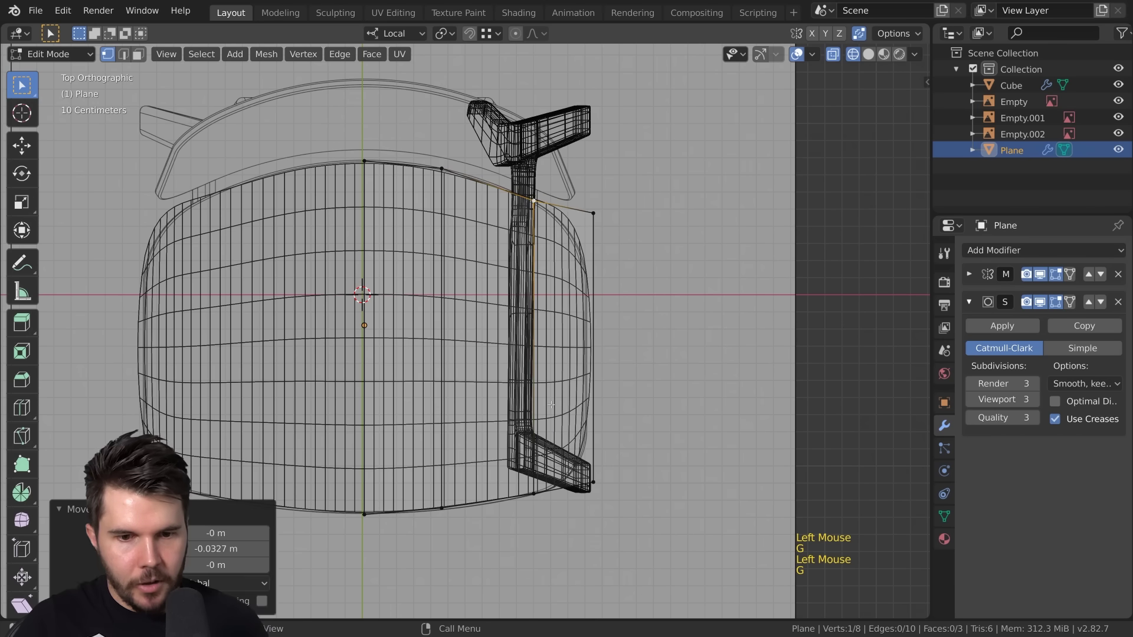
click(595, 215)
key(g)
click(600, 254)
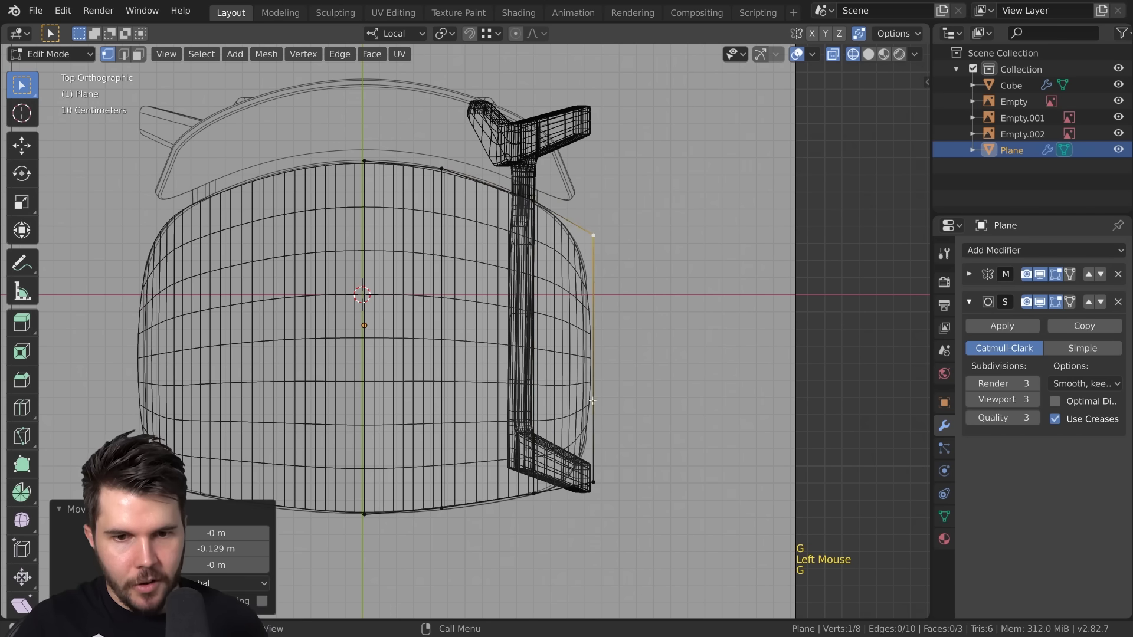
key(g)
scroll(634, 299, up, 3)
shift+middle_drag(634, 299, 591, 340)
scroll(591, 340, down, 4)
scroll(576, 327, up, 2)
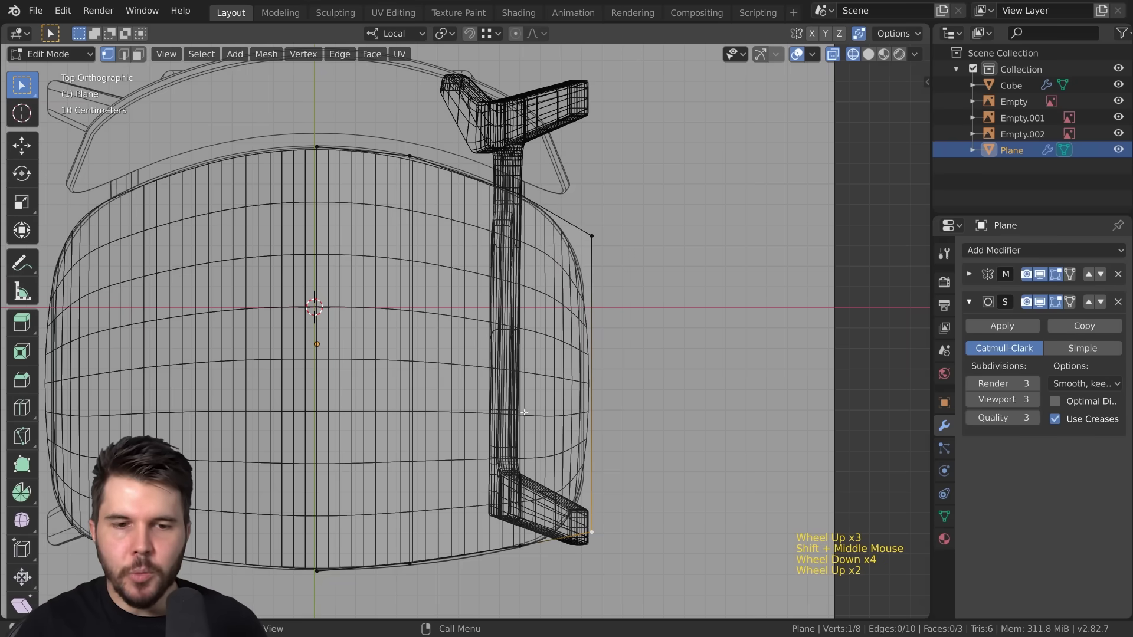
click(520, 195)
shift+click(592, 236)
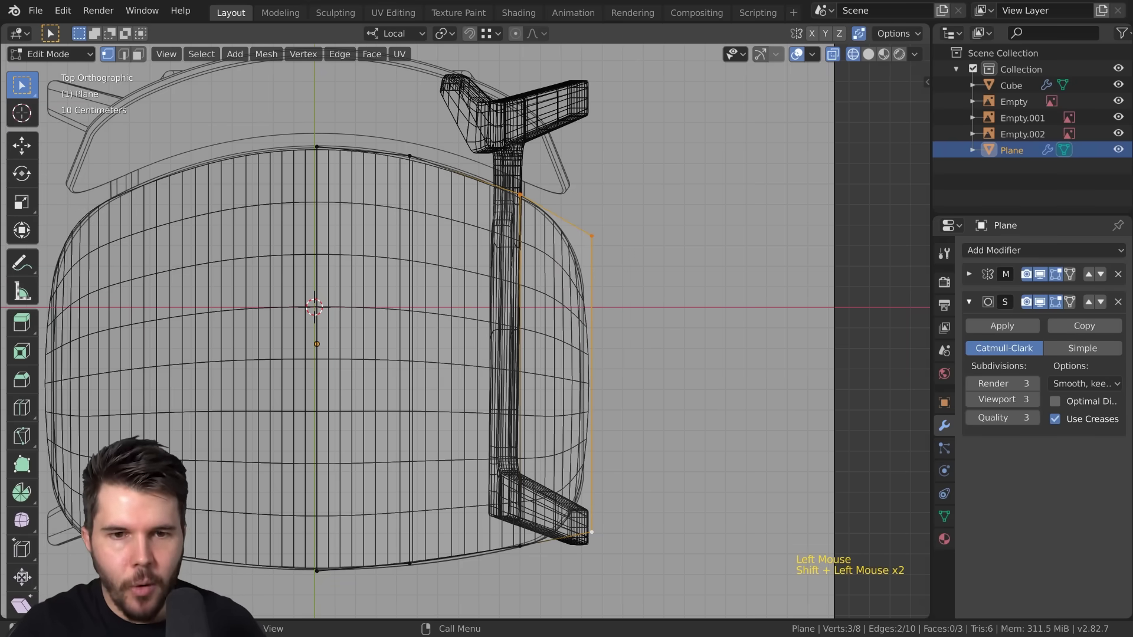
click(520, 195)
click(592, 236)
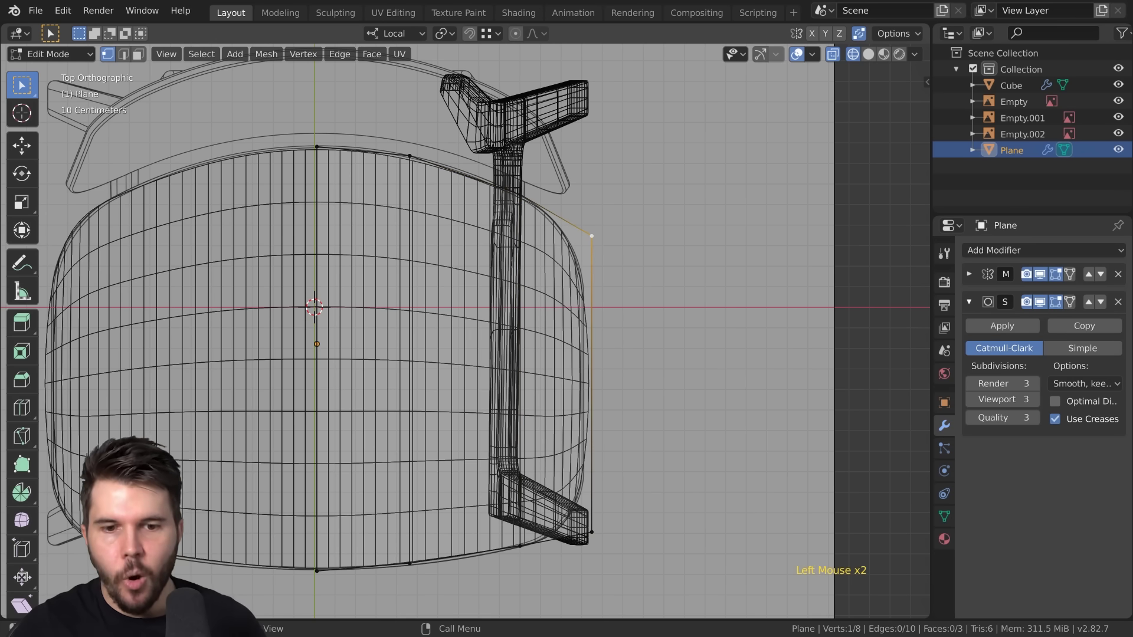
scroll(597, 312, up, 2)
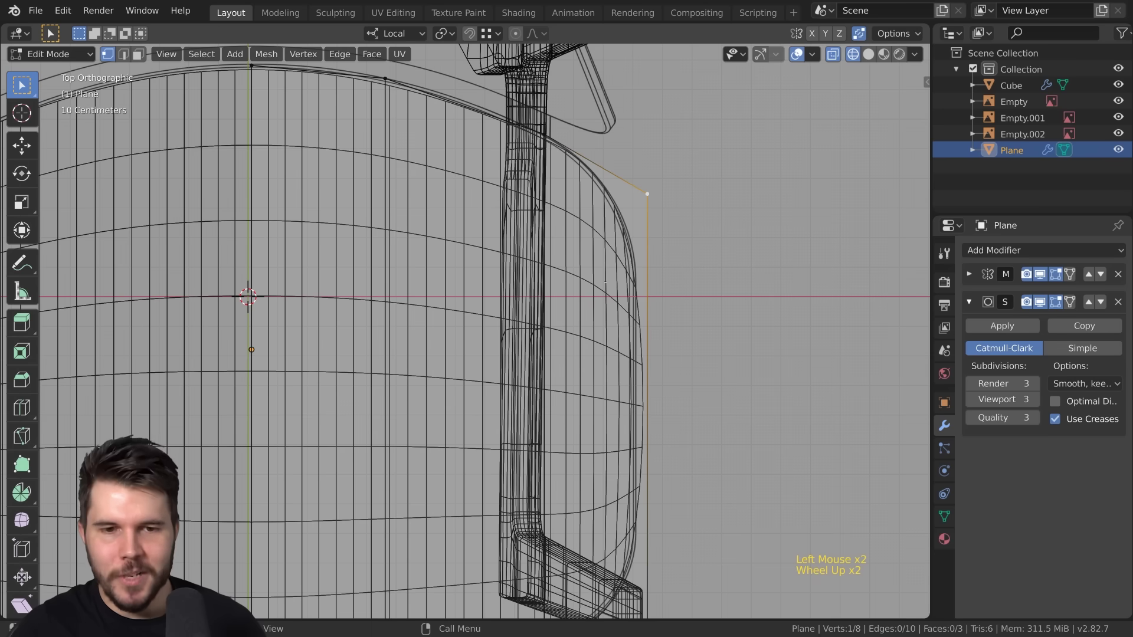
key(Tab)
key(Tab)
Step: Add a side-to-side edge loop across the seat half, slid towards the back by a factor of about 0.479
key(ctrl+r)
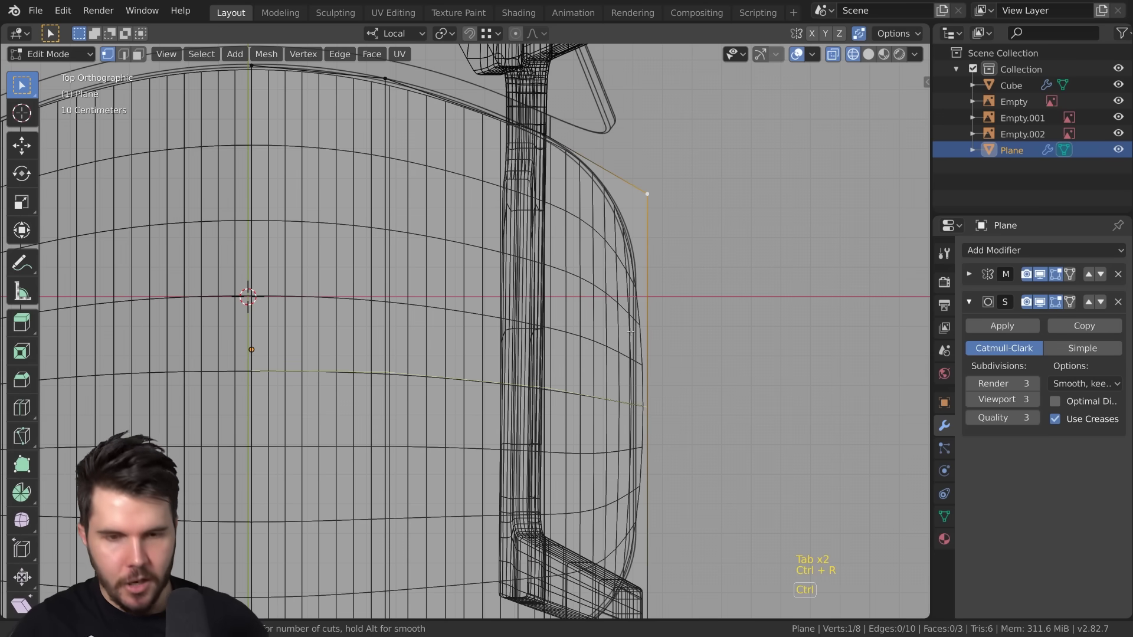
click(496, 366)
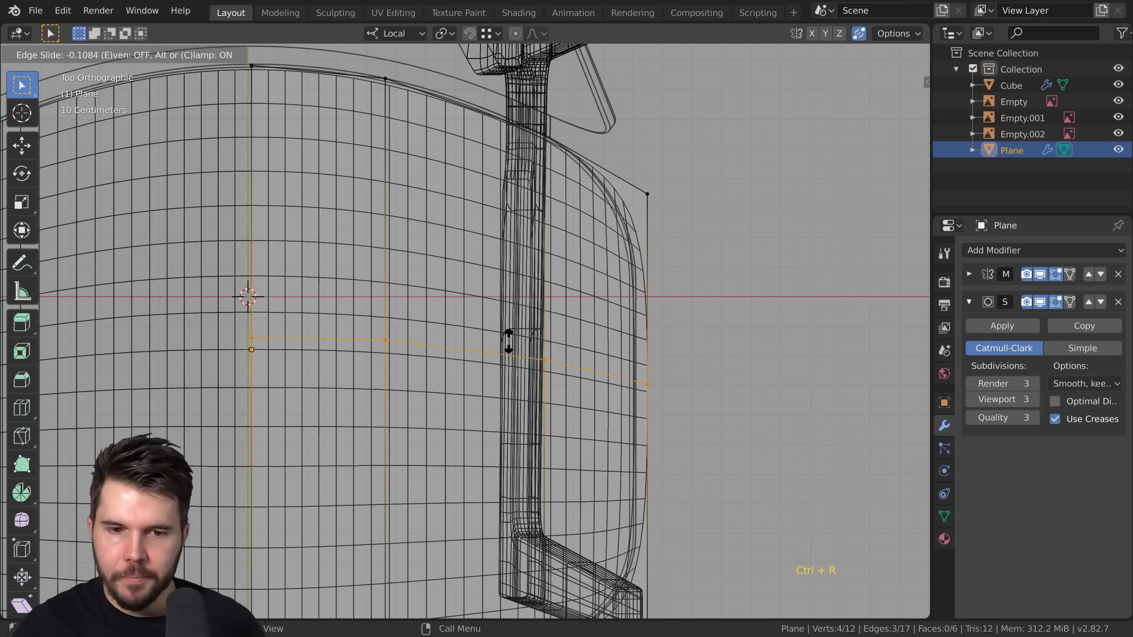
click(516, 256)
scroll(517, 255, down, 4)
scroll(625, 277, up, 2)
Step: Edge-slide the seat's outer edge loop slightly inwards to match the side outline
shift+middle_drag(625, 277, 549, 295)
alt+click(542, 298)
scroll(545, 298, up, 2)
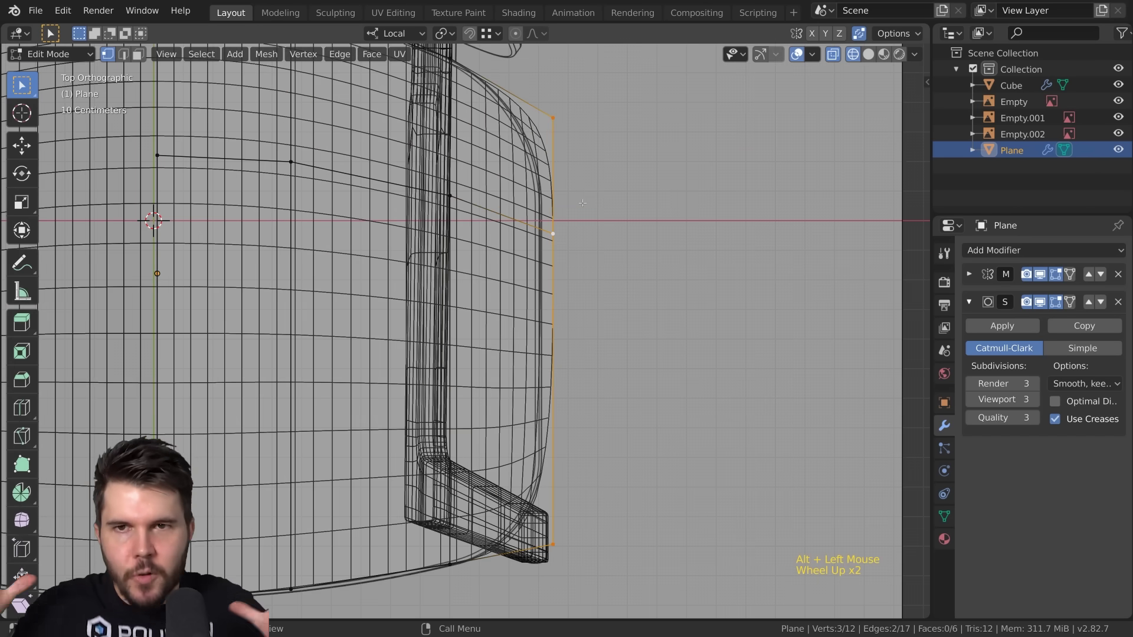
key(g)
key(g)
click(679, 222)
scroll(679, 223, down, 2)
shift+middle_drag(555, 189, 580, 273)
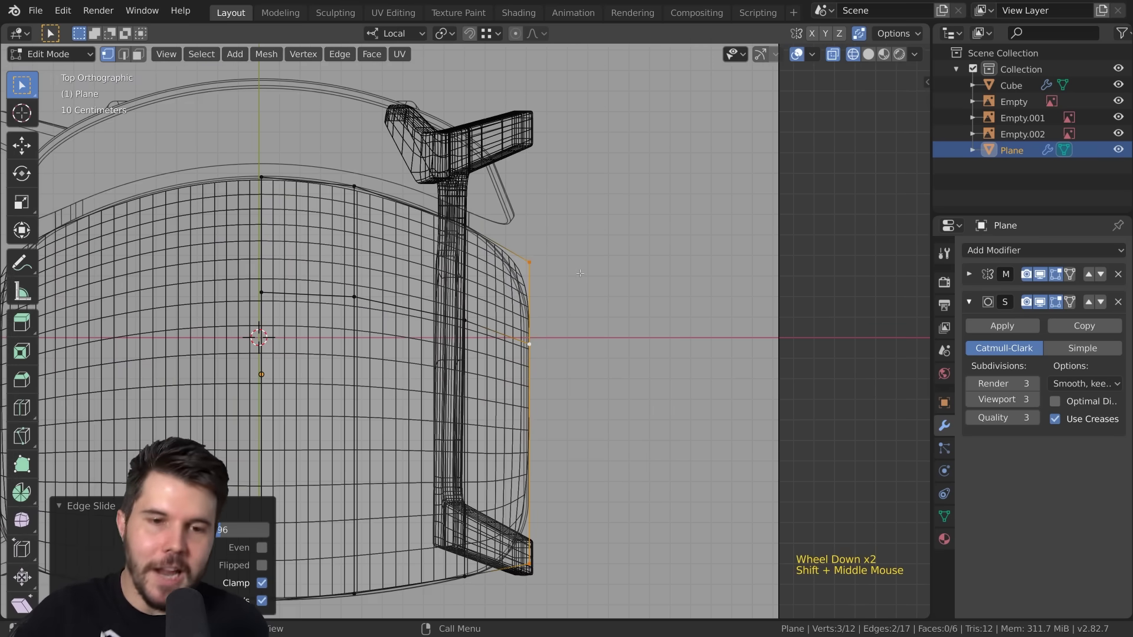
Step: Move the back outer corner vertex about 0.027 m along negative X and 0.028 m along negative Y
scroll(580, 273, up, 3)
click(571, 216)
key(g)
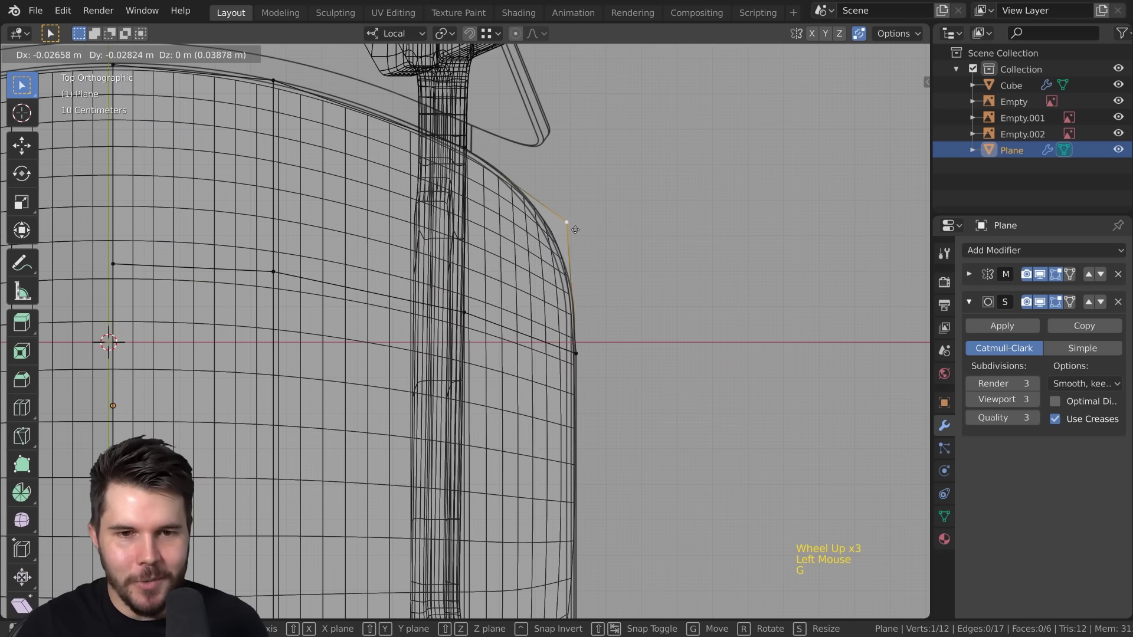
click(575, 229)
Step: Add another side-to-side edge loop near the front of the seat, slid forwards by a factor of 0.290
scroll(576, 229, down, 4)
shift+middle_drag(566, 354, 556, 254)
scroll(556, 254, up, 3)
scroll(556, 253, down, 3)
key(ctrl+r)
click(520, 233)
click(525, 248)
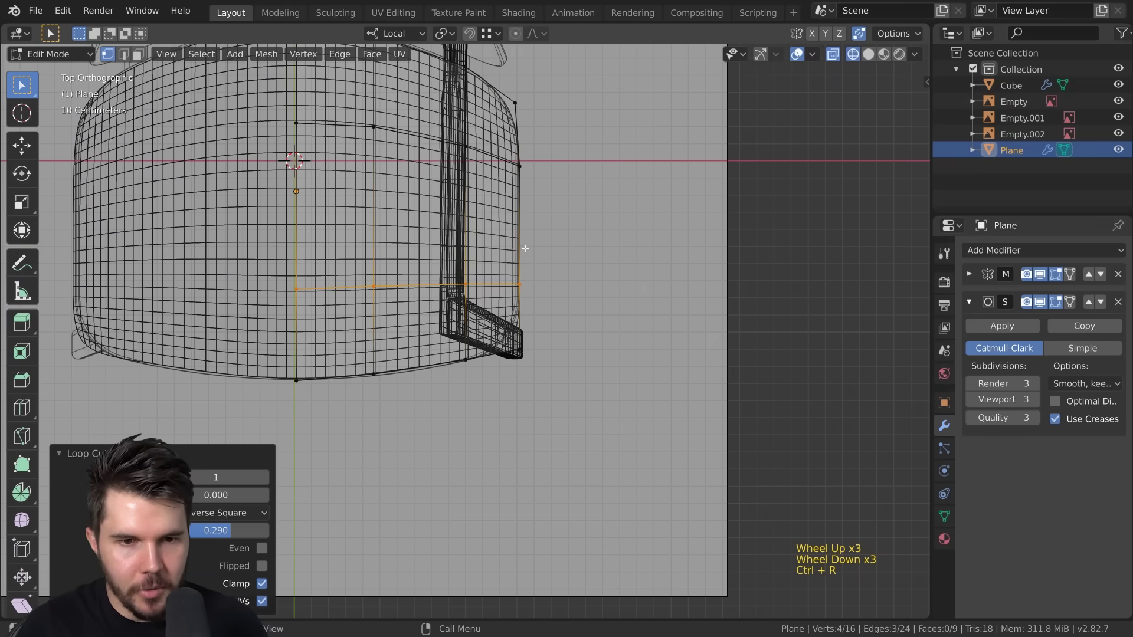
Step: Move the front outer corner vertex about 0.038 m along negative X and 0.049 m along Y, then leave Edit Mode
scroll(466, 331, up, 6)
click(625, 392)
key(g)
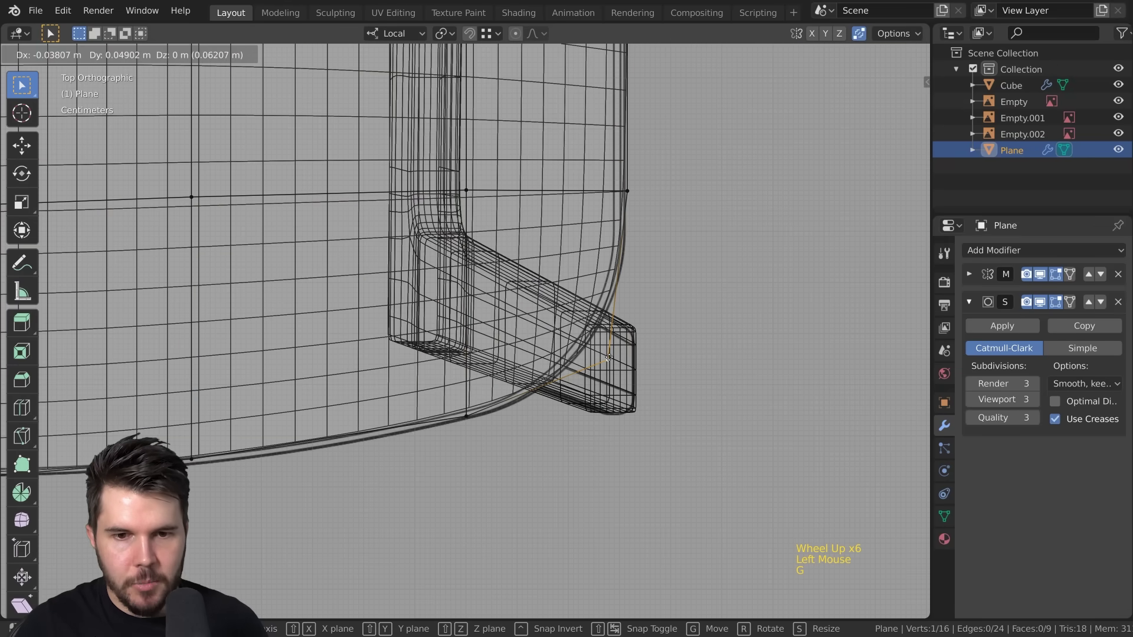
key(Tab)
Step: Hide the chair leg object and select the seat plane in top view
scroll(609, 356, down, 6)
middle_drag(610, 357, 489, 370)
click(477, 379)
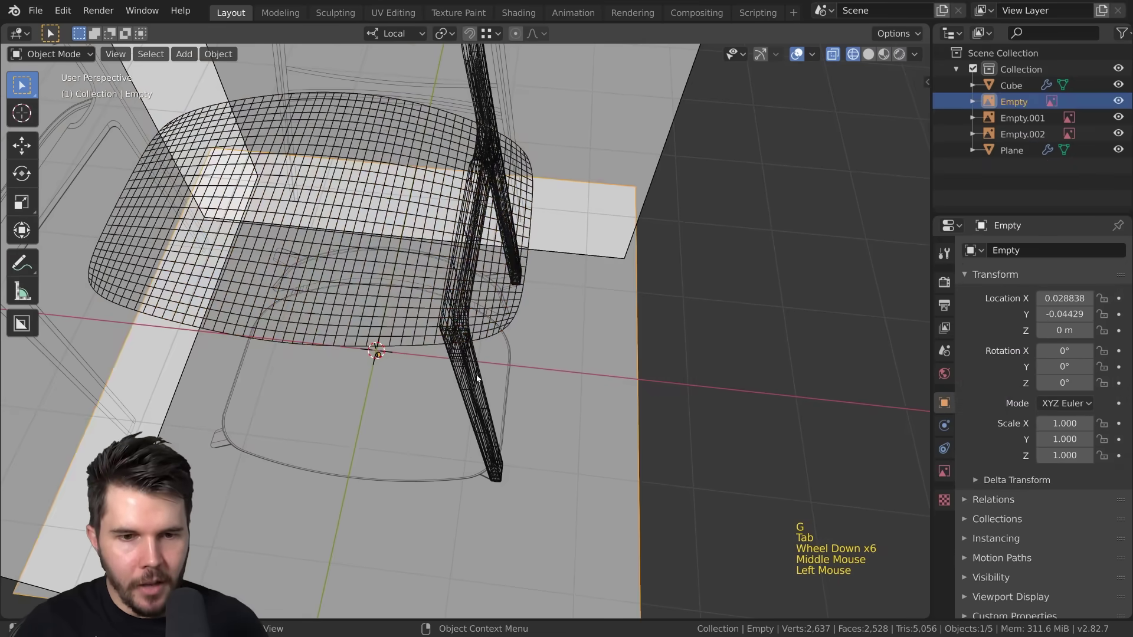
key(h)
key(alt+h)
click(466, 374)
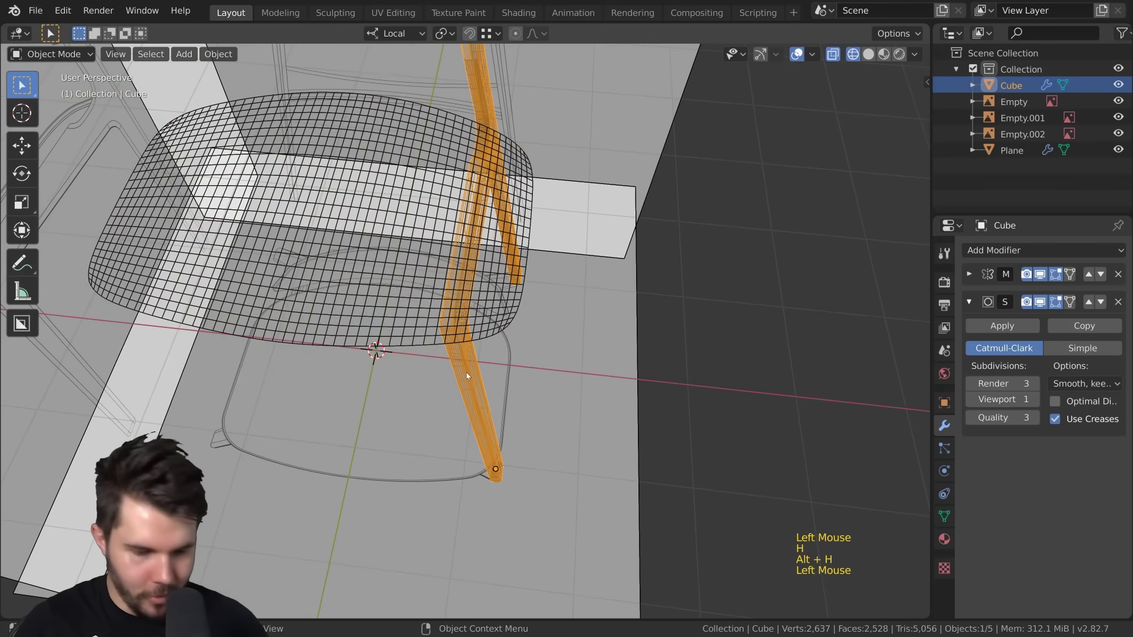
key(h)
key(KP_7)
scroll(476, 360, up, 3)
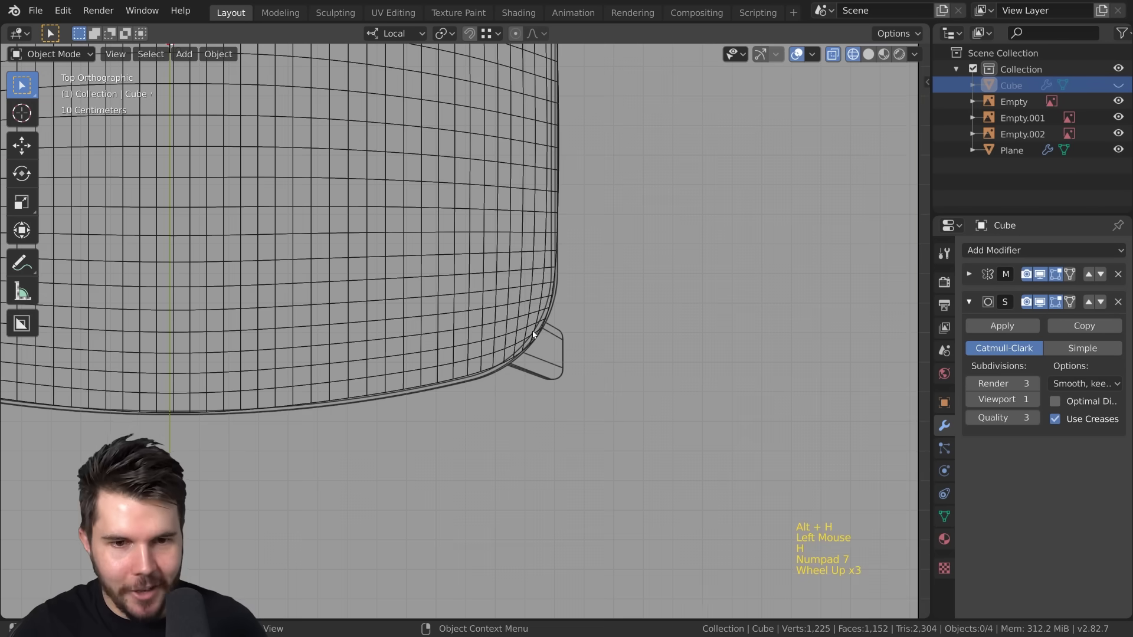
click(533, 335)
click(551, 291)
Step: Compare the seat plane with the reference drawings in the top, front and right views
scroll(551, 292, down, 3)
shift+middle_drag(551, 291, 545, 420)
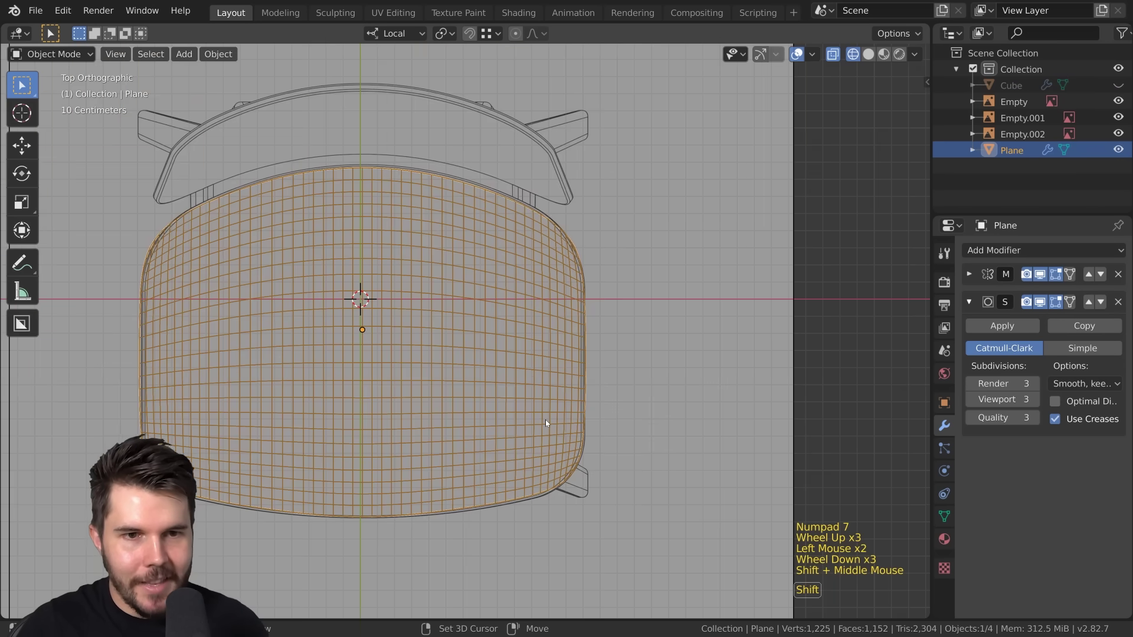
shift+middle_drag(547, 335, 612, 441)
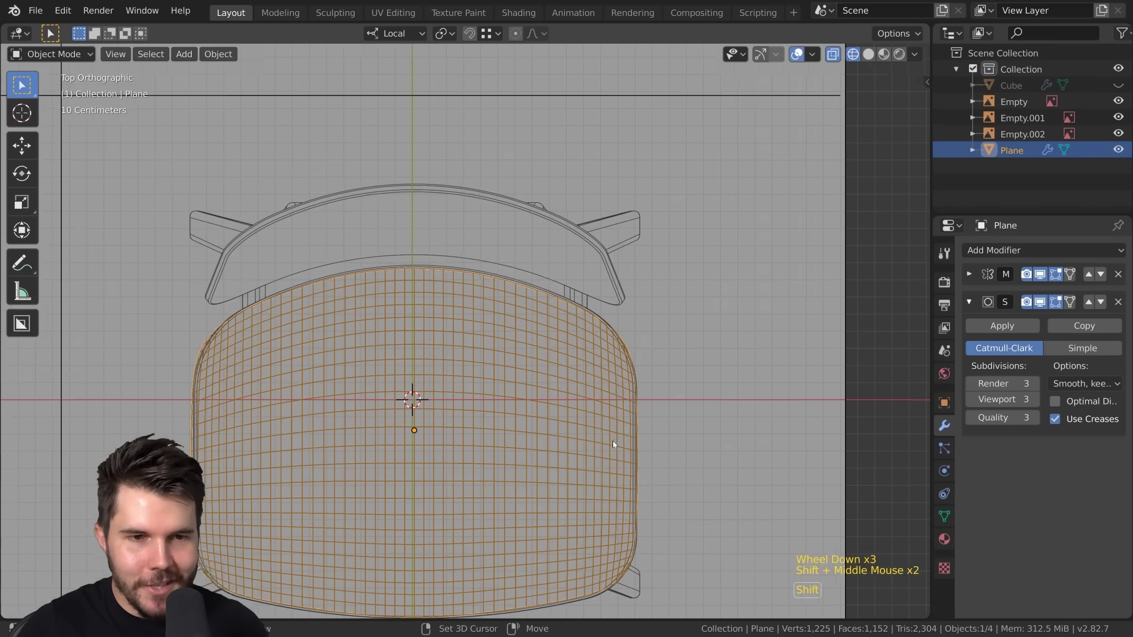
scroll(611, 445, up, 3)
key(KP_1)
scroll(611, 445, down, 2)
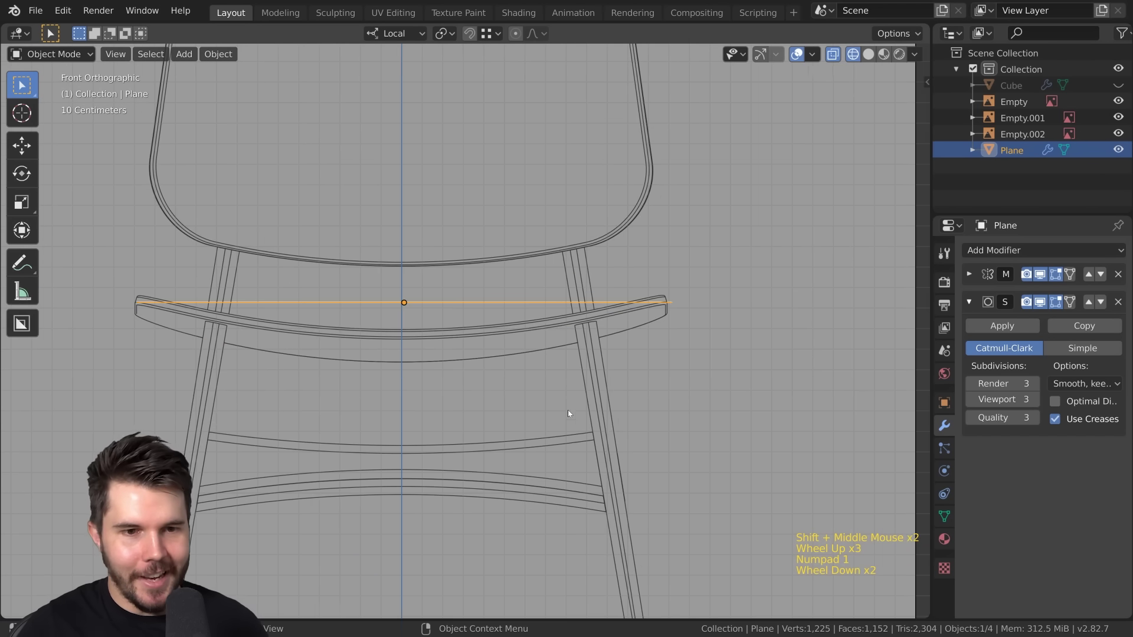
key(KP_3)
key(KP_1)
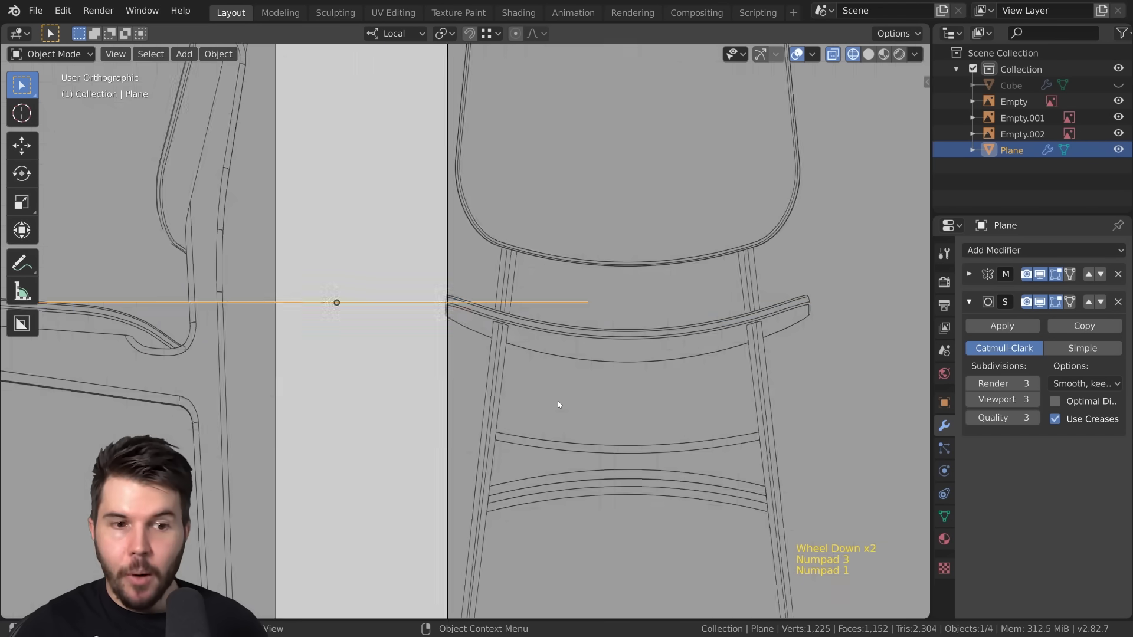
key(KP_7)
key(KP_3)
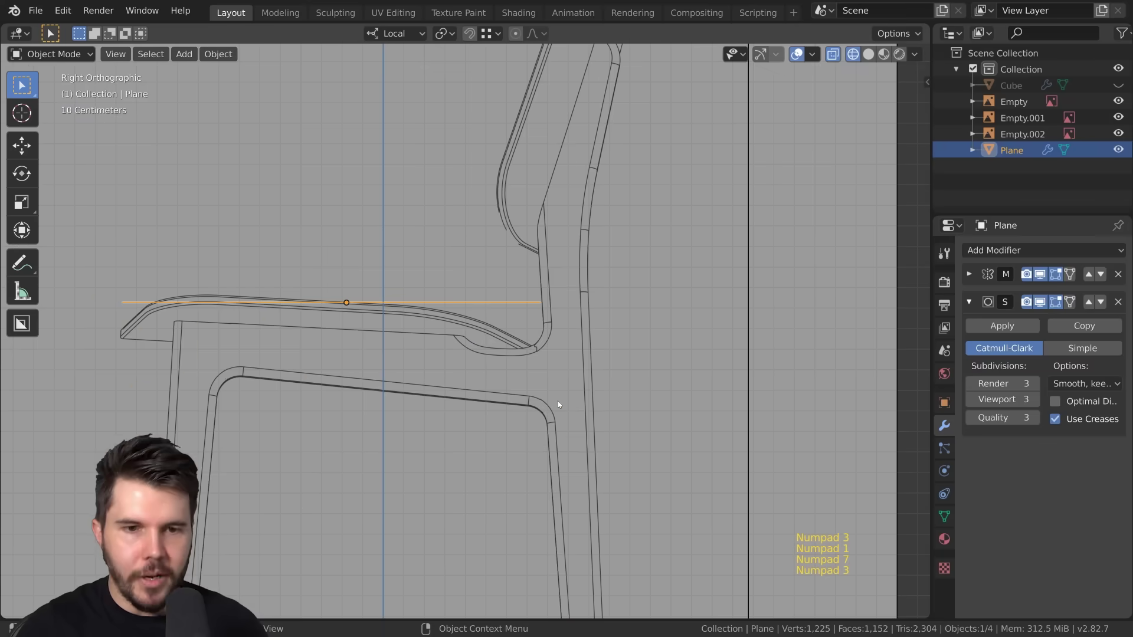
Step: Enter Edit Mode on the seat plane in front view and deselect all its vertices
key(Tab)
shift+middle_drag(456, 321, 628, 315)
key(KP_1)
scroll(395, 269, up, 3)
key(alt+a)
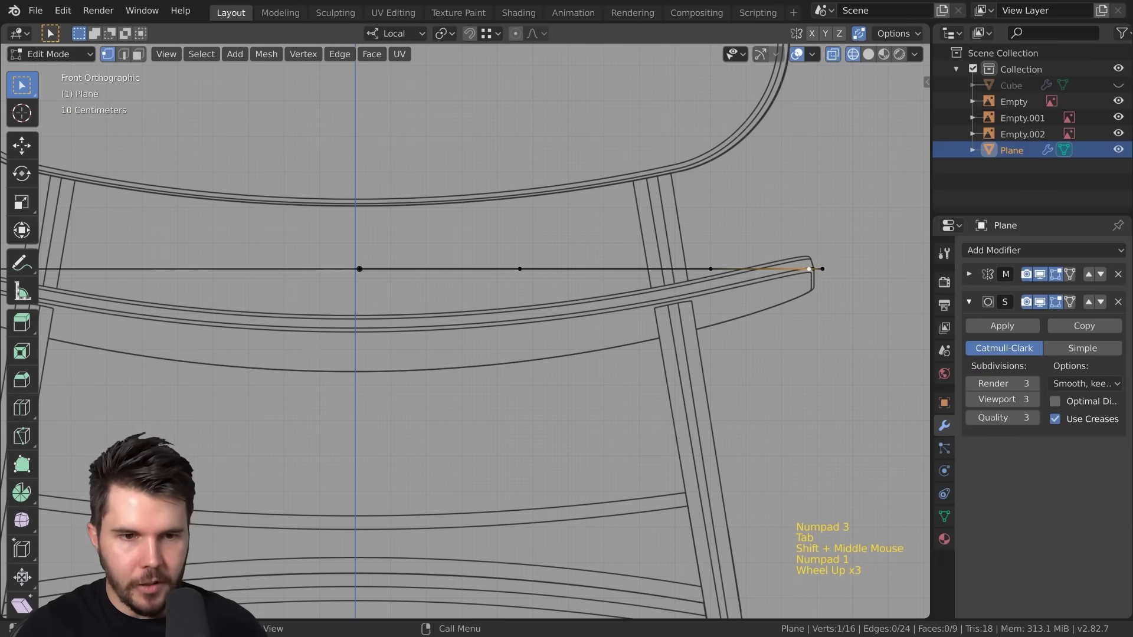
Step: Examine the curved seat profile in the front reference against the flat plane's vertices
scroll(695, 301, down, 2)
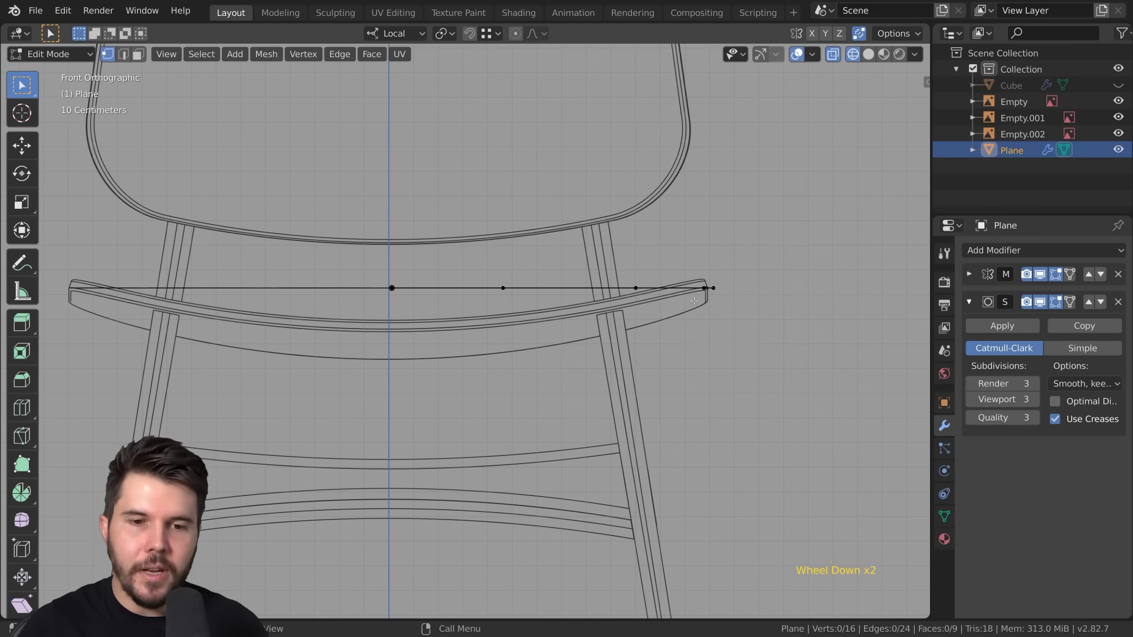
scroll(695, 301, up, 2)
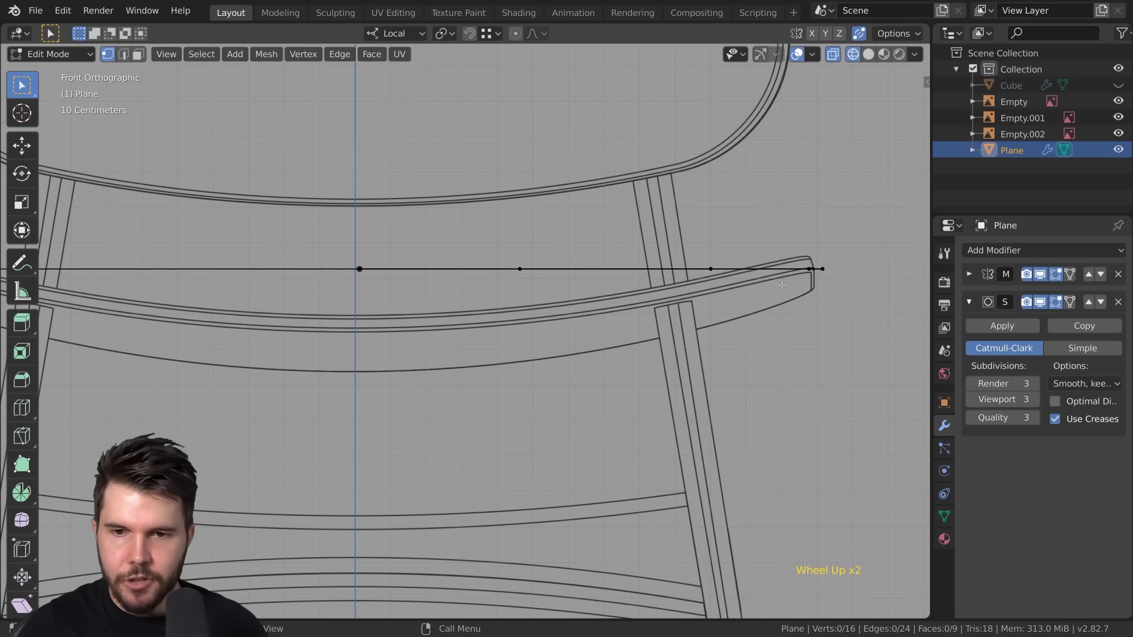
shift+middle_drag(368, 323, 41, 343)
scroll(514, 308, up, 2)
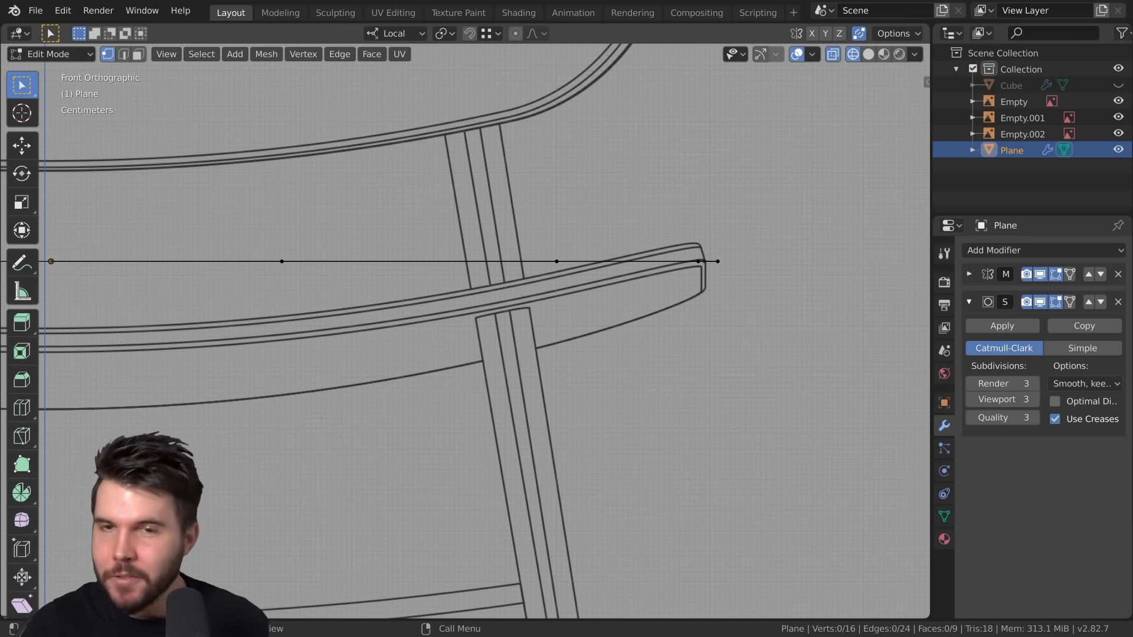
scroll(569, 362, down, 3)
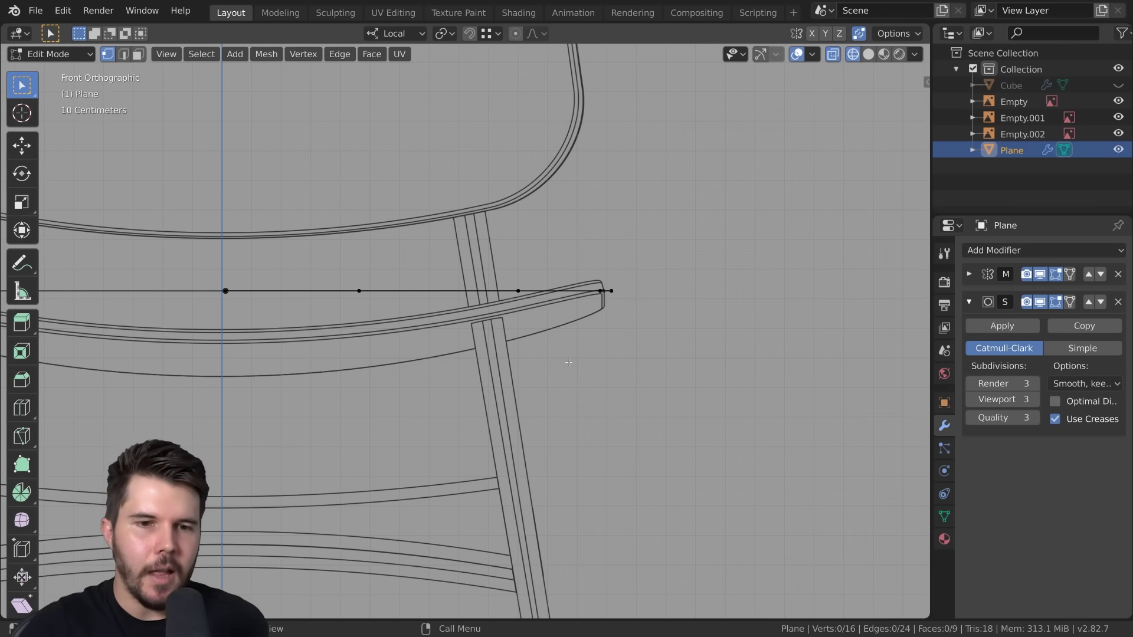
scroll(568, 362, up, 2)
shift+middle_drag(473, 333, 625, 314)
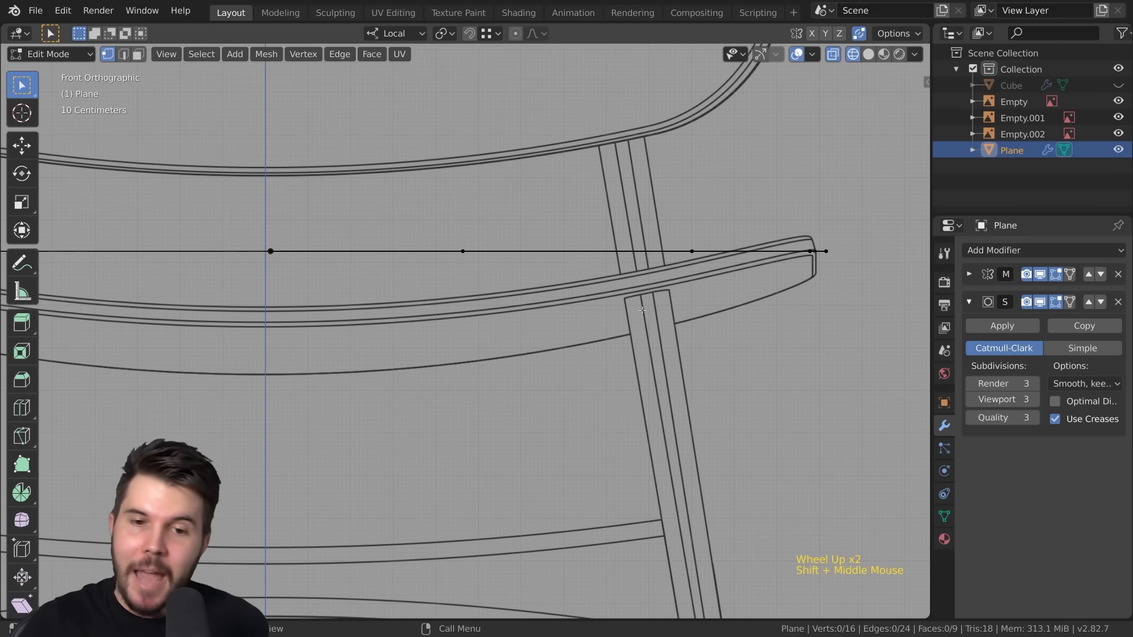
Step: Lower all vertices of the seat plane about 0.155 m along Z, onto the lowest point of the seat curve in the front reference
scroll(544, 295, up, 2)
scroll(547, 297, down, 3)
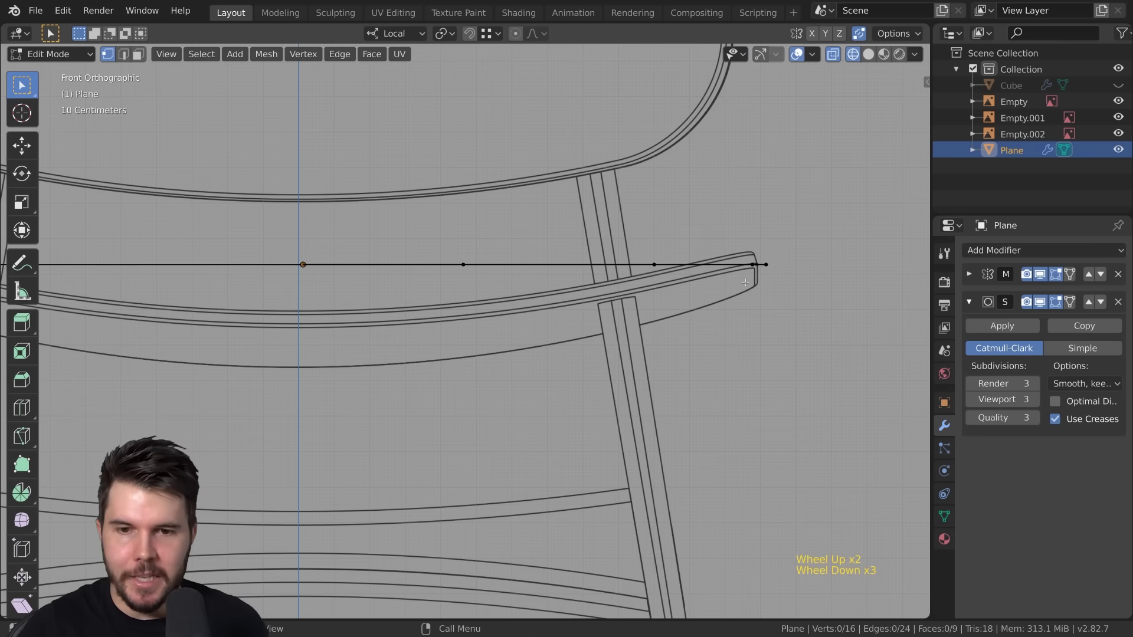
shift+middle_drag(328, 317, 409, 321)
scroll(409, 321, up, 1)
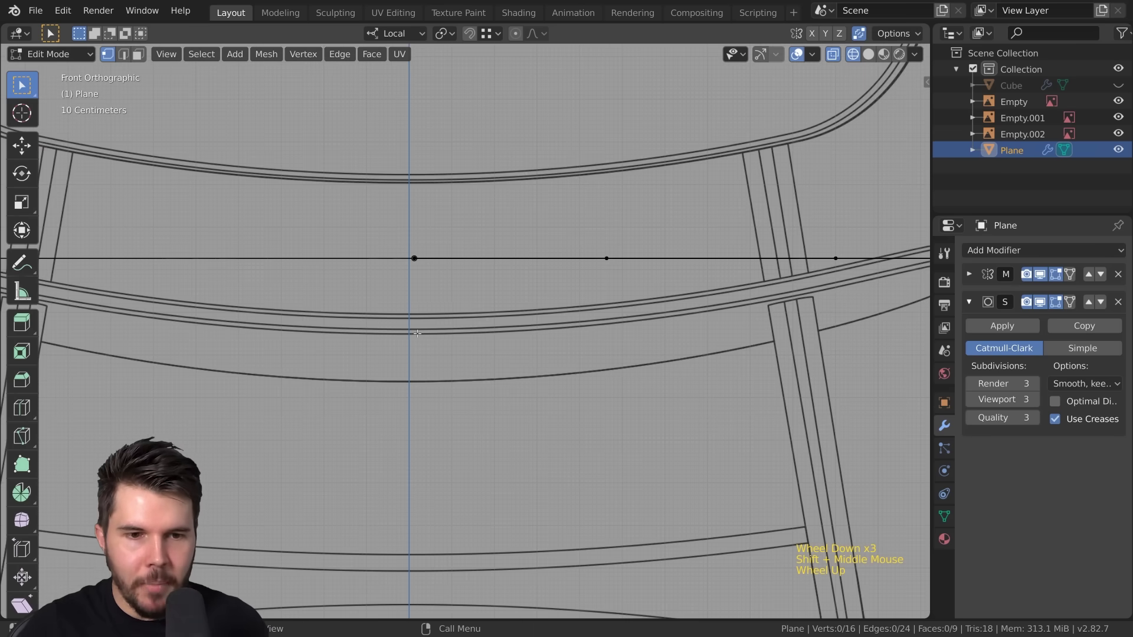
scroll(417, 333, up, 3)
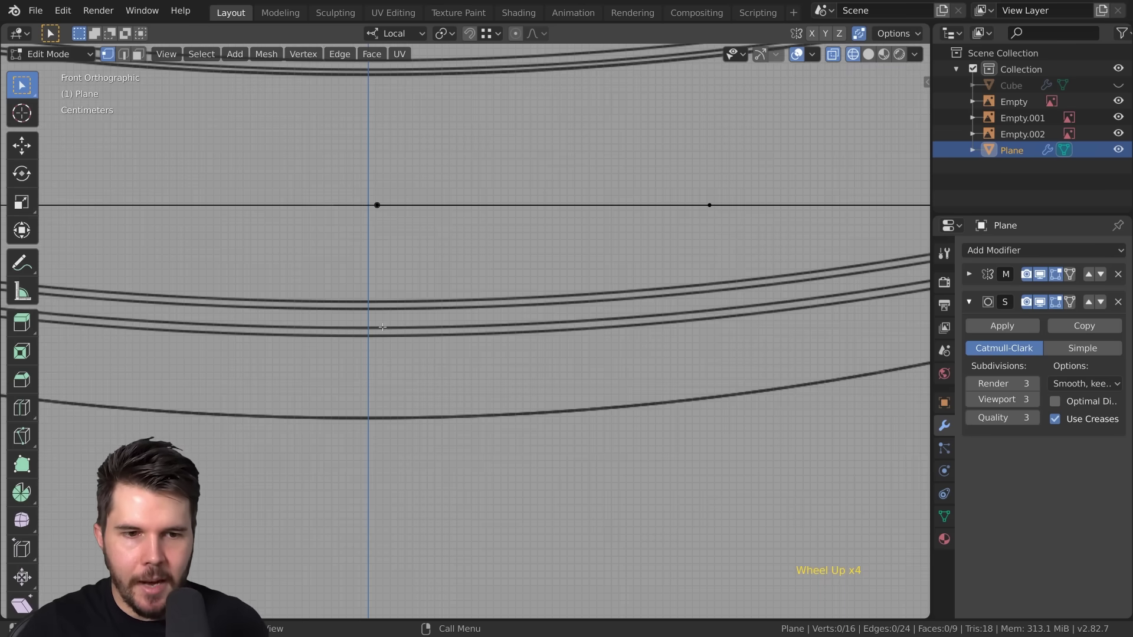
scroll(382, 327, down, 7)
key(a)
key(g)
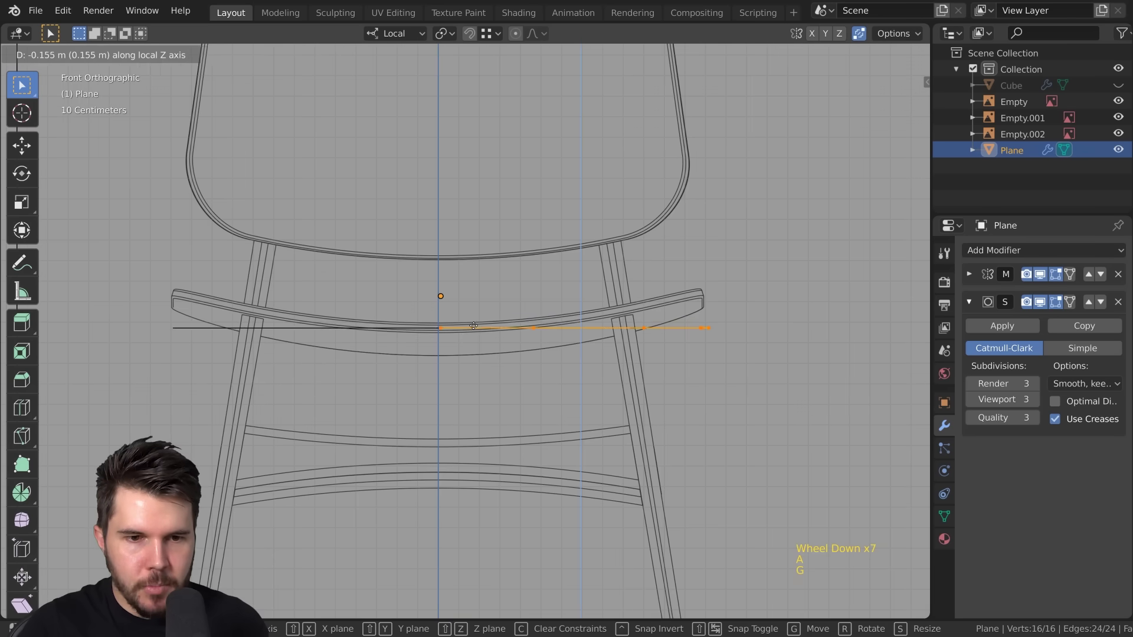
click(473, 326)
scroll(469, 327, up, 7)
key(g)
click(654, 333)
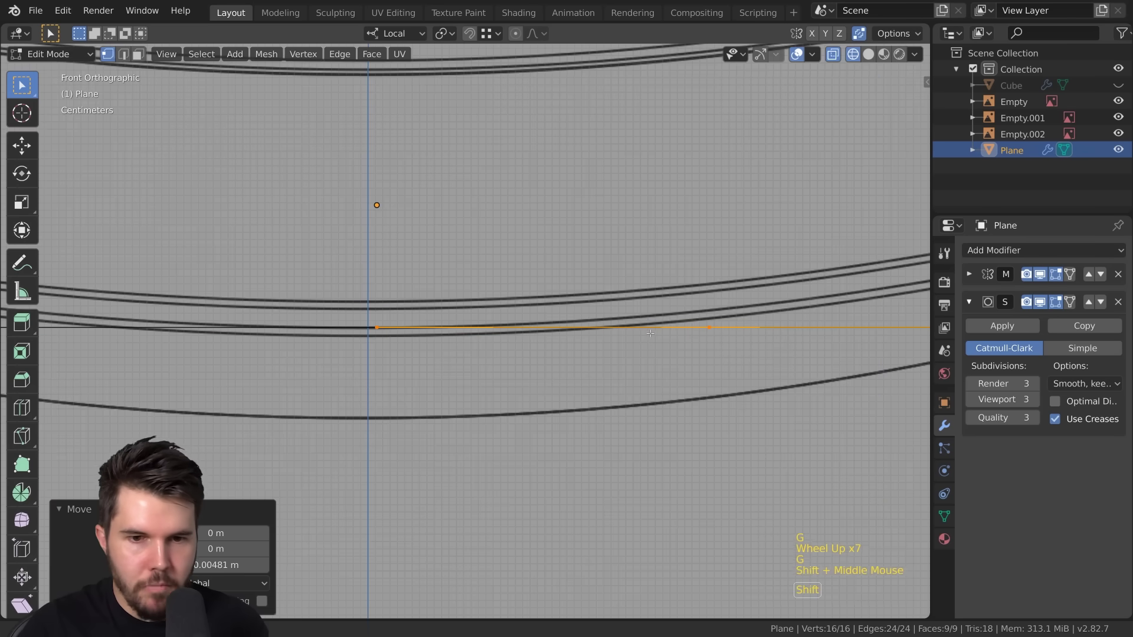
shift+middle_drag(653, 333, 539, 345)
shift+scroll(538, 346, down, 1)
scroll(538, 345, down, 4)
key(alt+a)
key(b)
drag(275, 314, 448, 350)
middle_drag(449, 350, 427, 388)
scroll(427, 388, down, 3)
key(KP_1)
scroll(427, 386, up, 1)
Step: Raise the second column of vertices from the centre 0.024 m along Z onto the seat curve in front view
key(alt+a)
key(b)
drag(511, 301, 544, 347)
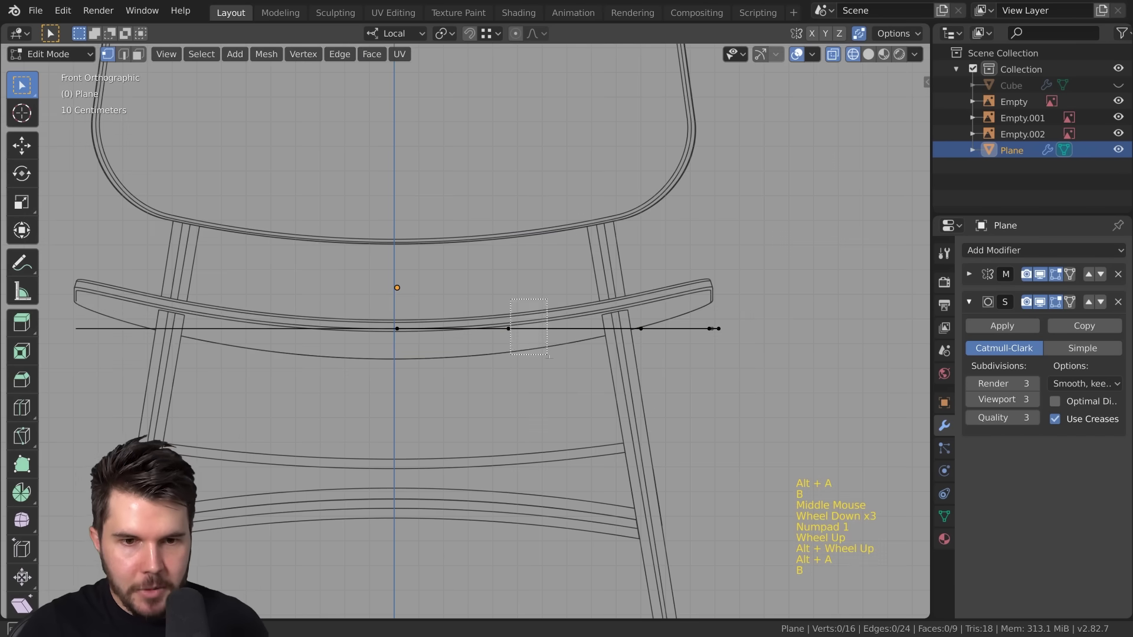
scroll(549, 330, up, 5)
key(b)
drag(534, 289, 626, 384)
key(g)
key(z)
click(630, 379)
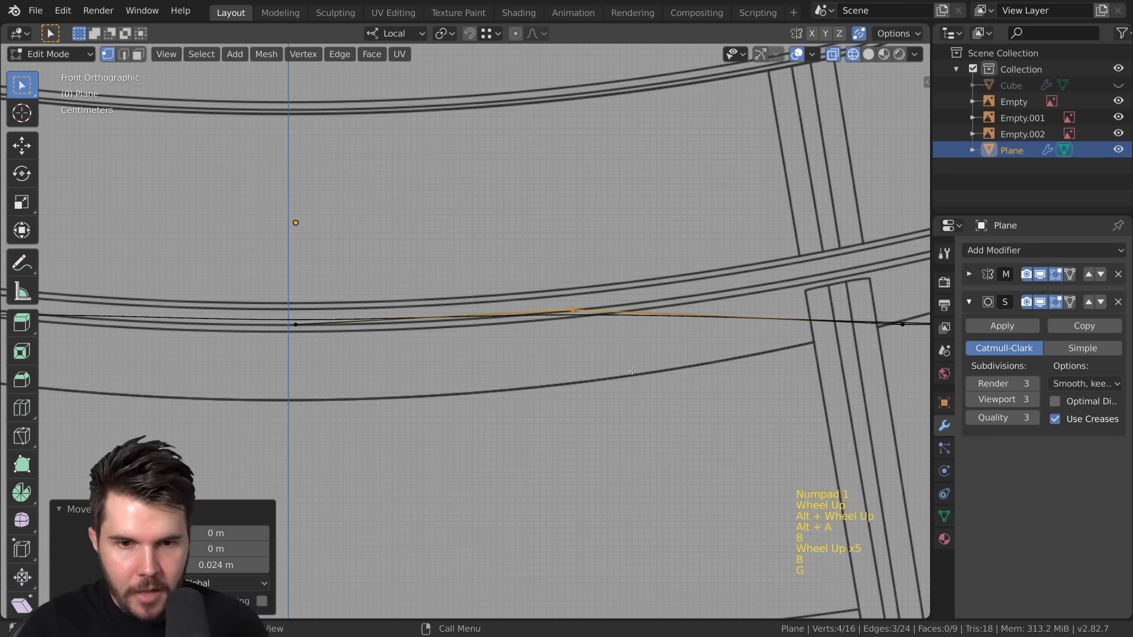
Step: Raise the third column of vertices about 0.11 m along Z to follow the front reference curve
shift+middle_drag(923, 343, 596, 333)
key(alt+a)
key(b)
drag(596, 333, 612, 353)
key(g)
key(z)
key(z)
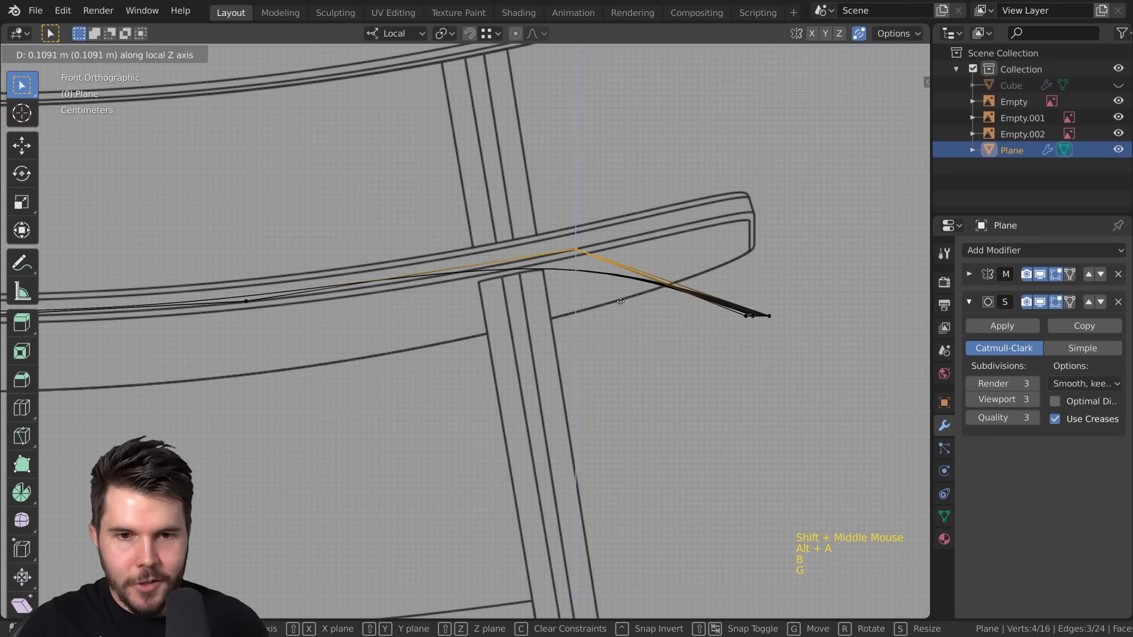
click(617, 291)
Step: Raise the outermost column of vertices 0.171 m along Z to the tip of the seat in the front reference
key(alt+a)
key(b)
drag(730, 262, 821, 416)
key(g)
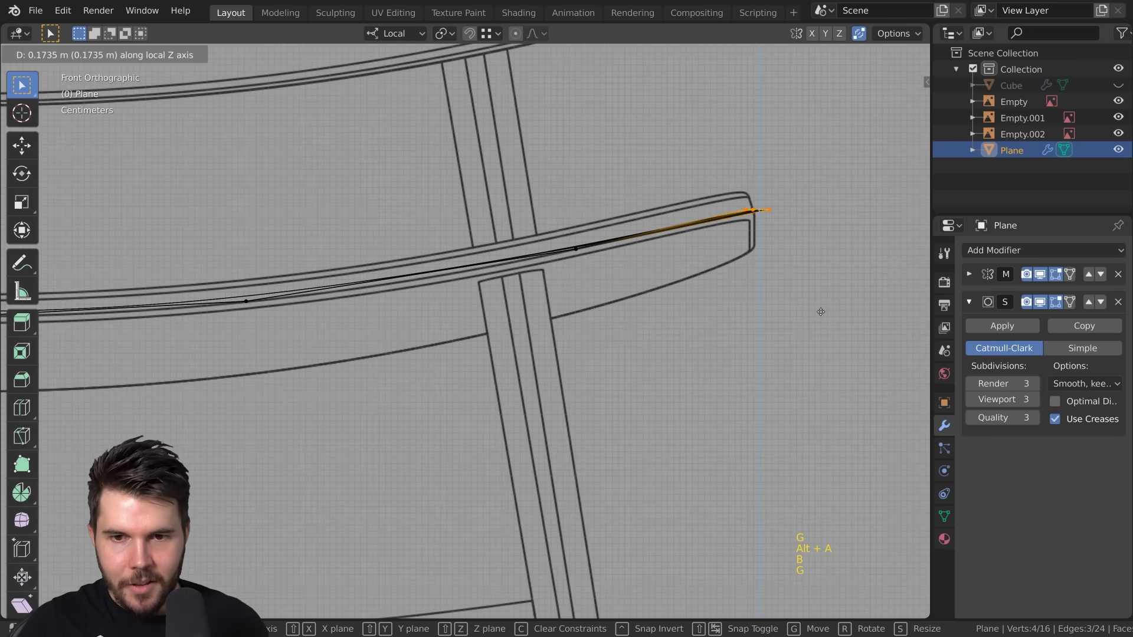
click(822, 317)
Step: Rotate the whole seat mesh 3.36° in right view to match the slope of the side reference
scroll(822, 317, down, 6)
middle_drag(821, 317, 661, 348)
scroll(597, 379, down, 1)
key(KP_3)
scroll(596, 379, up, 3)
scroll(596, 380, down, 3)
scroll(689, 327, up, 2)
scroll(688, 327, up, 1)
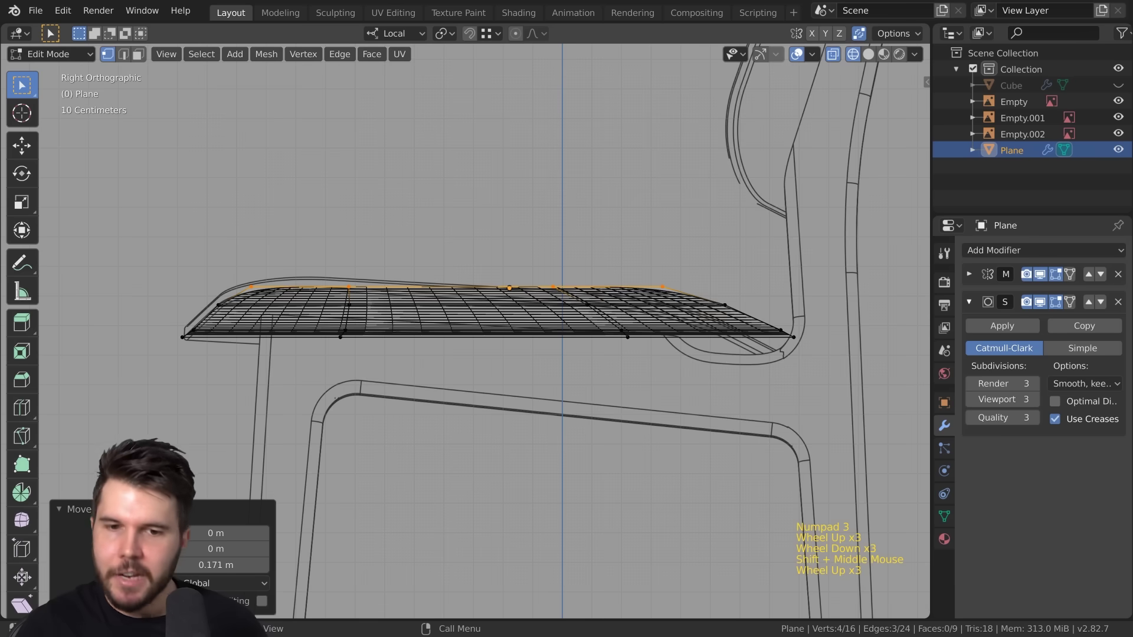
key(a)
key(r)
click(821, 313)
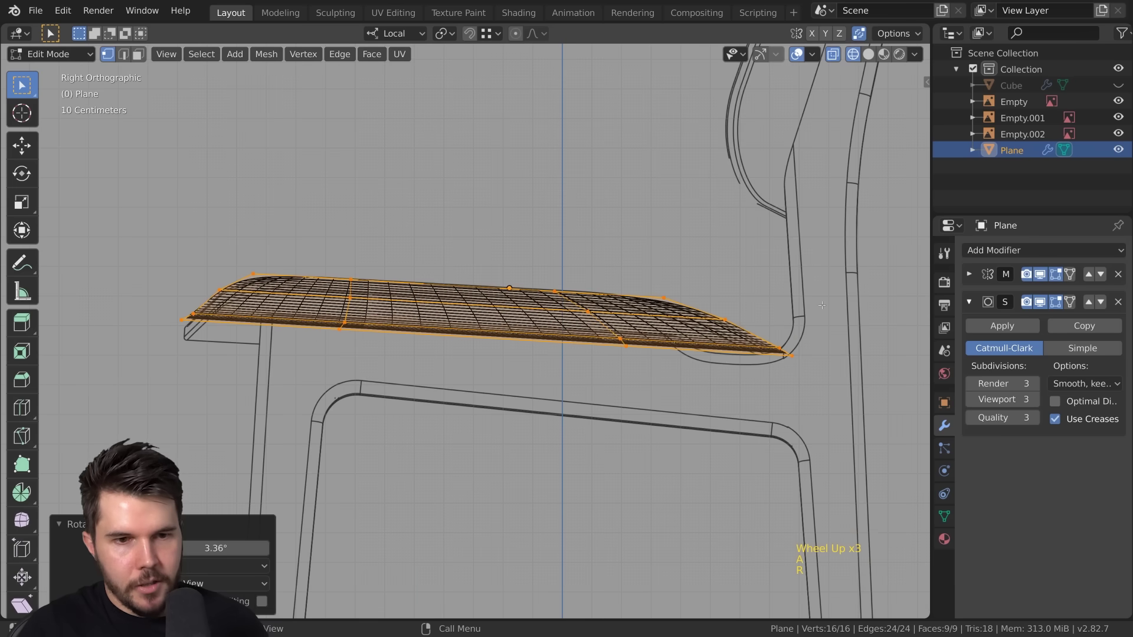
Step: Lower the whole rotated seat mesh 0.0658 m along Z toward the underside of the seat in the side reference
key(g)
key(z)
click(824, 327)
scroll(824, 327, up, 2)
shift+scroll(204, 307, up, 1)
shift+middle_drag(203, 307, 406, 307)
shift+scroll(406, 307, down, 1)
scroll(406, 307, up, 3)
scroll(406, 308, down, 3)
Step: Lower the seat mesh another 0.01 m along Z to meet the reference's front edge
key(g)
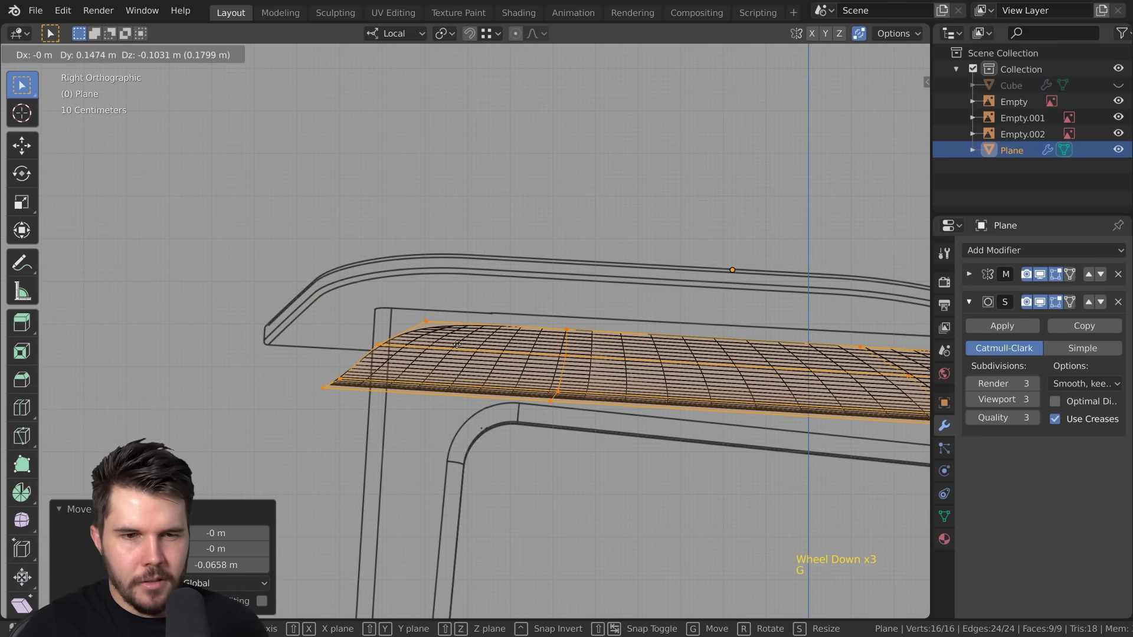
right_click(457, 344)
scroll(136, 353, up, 3)
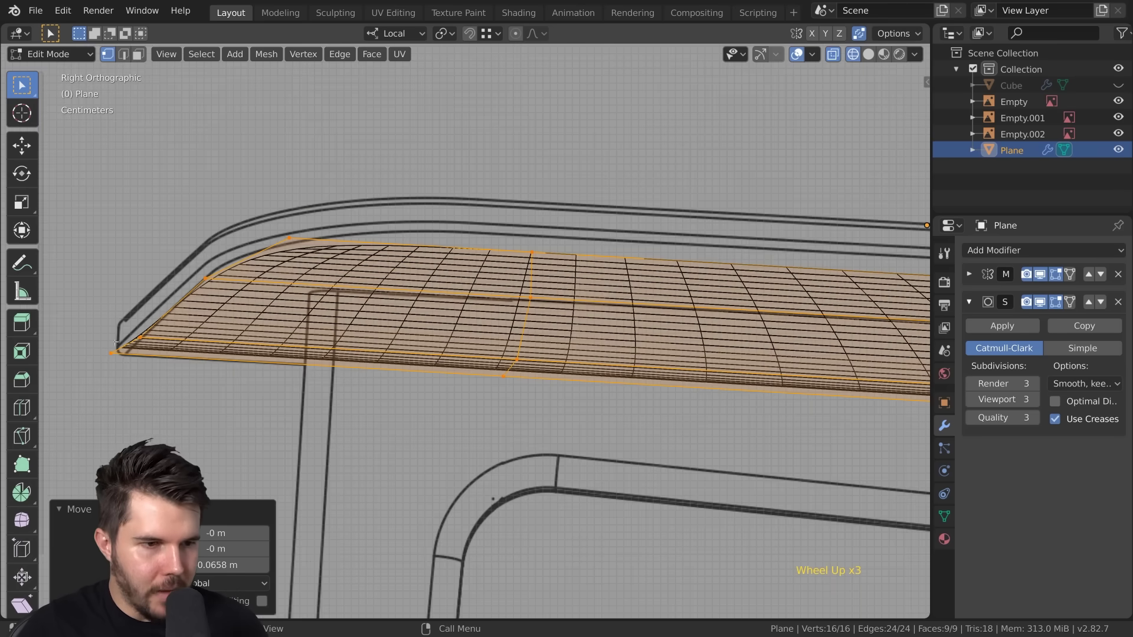
key(g)
key(z)
click(171, 345)
scroll(236, 325, down, 2)
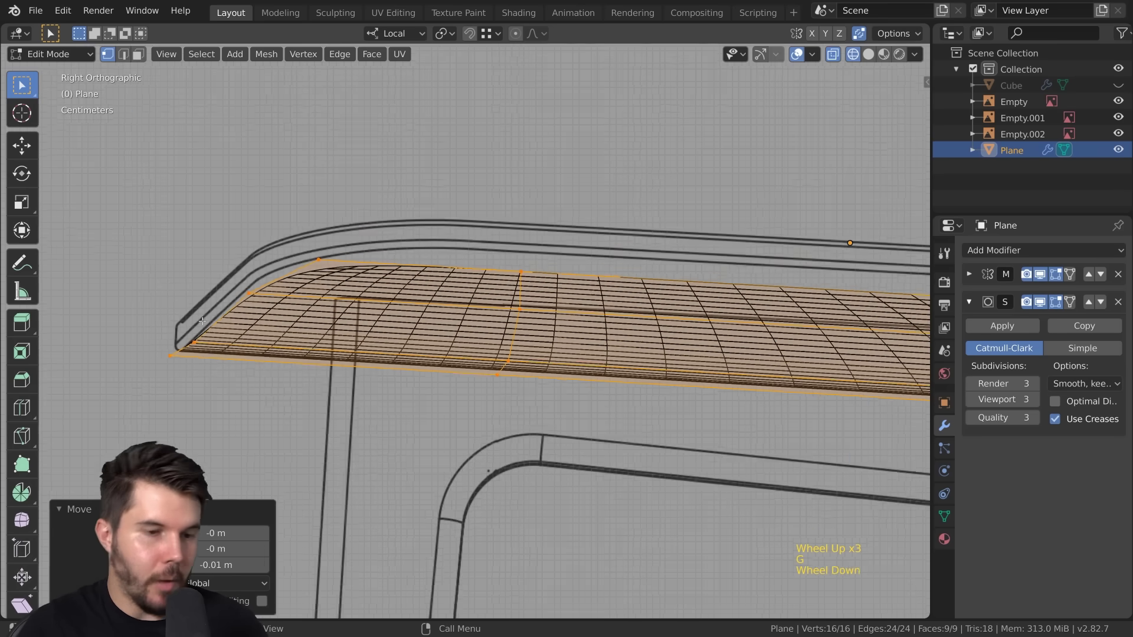
Step: Nudge the two middle vertices of the seat's front edge up along Z onto the side reference outline
shift+middle_drag(305, 300, 444, 322)
scroll(431, 323, up, 5)
click(301, 420)
key(g)
key(z)
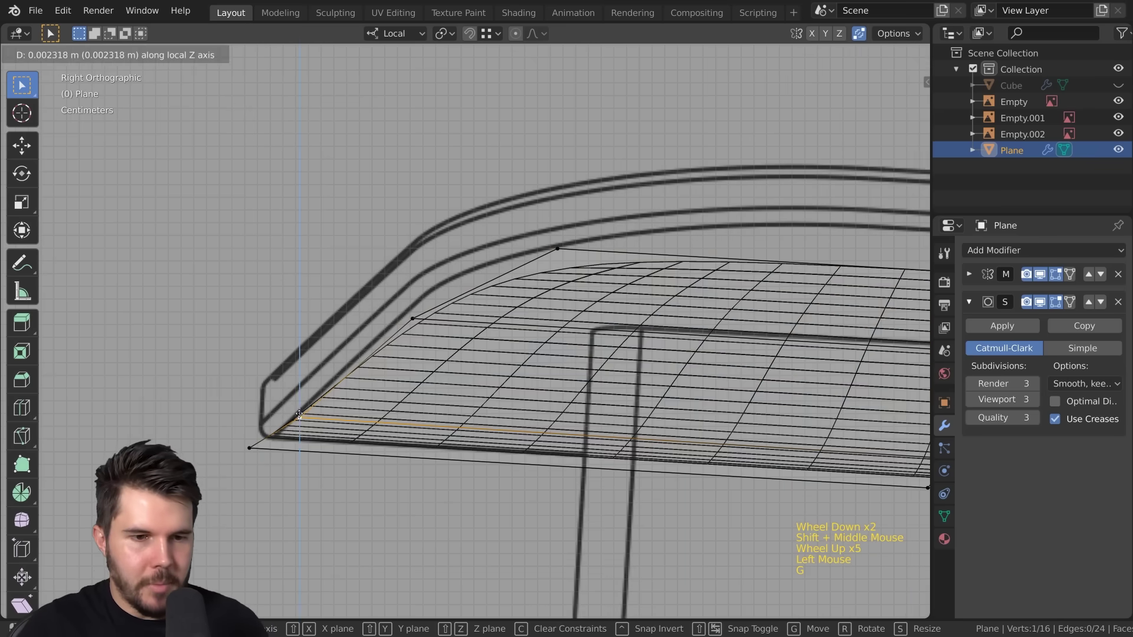
click(305, 417)
click(415, 318)
key(g)
key(z)
click(420, 311)
click(557, 249)
Step: Raise the two rear rows of seat vertices 0.0116 m along Z toward the side reference outline
scroll(625, 298, down, 4)
shift+middle_drag(642, 310, 437, 310)
scroll(448, 298, down, 4)
scroll(531, 322, up, 5)
shift+middle_drag(795, 343, 622, 316)
click(676, 334)
alt+click(679, 336)
alt+shift+click(361, 339)
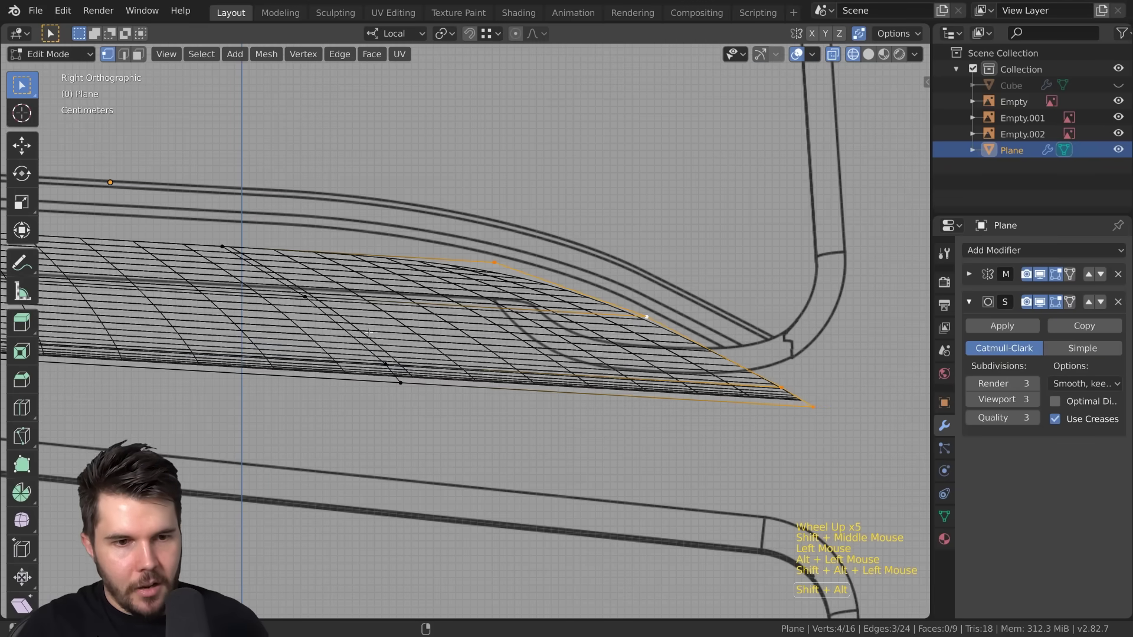
key(g)
key(z)
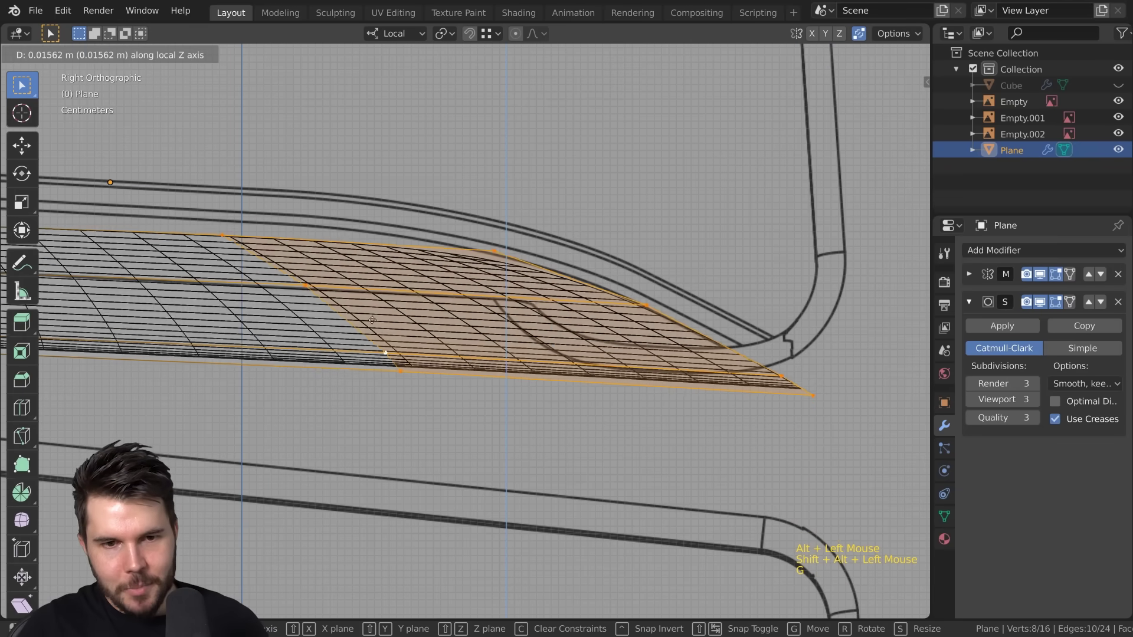
click(374, 318)
Step: Move the second row of vertices from the seat's front along Z to refine the side profile
scroll(374, 319, down, 4)
shift+middle_drag(373, 318, 542, 314)
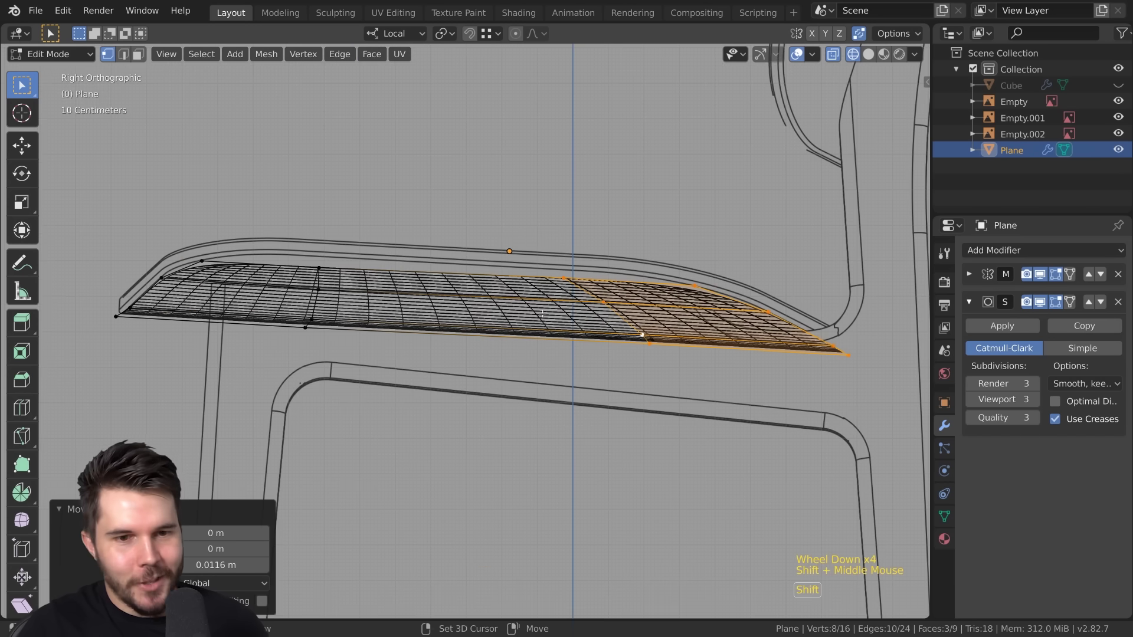
alt+click(317, 301)
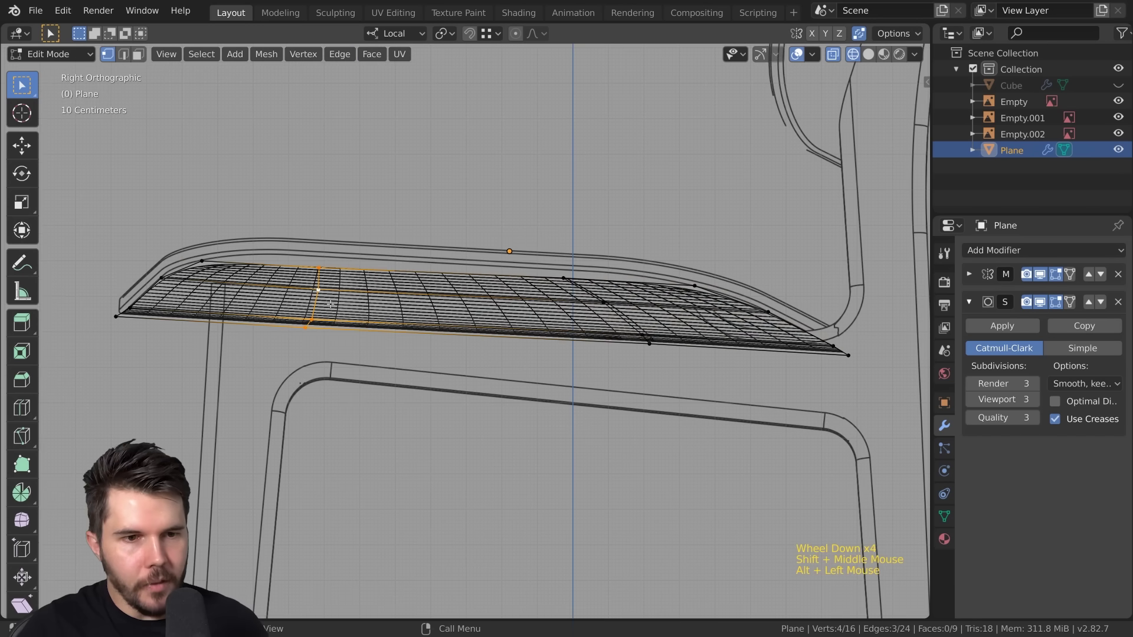
key(g)
key(z)
click(321, 295)
Step: Leave Edit Mode and view the seat in solid shading from a perspective angle
key(Tab)
scroll(336, 305, down, 4)
mouse_move(336, 302)
middle_down()
mouse_move(493, 331)
mouse_move(468, 349)
mouse_move(459, 461)
mouse_move(400, 340)
mouse_move(450, 324)
mouse_move(437, 329)
mouse_move(493, 444)
mouse_move(426, 400)
mouse_move(473, 360)
mouse_move(511, 260)
mouse_move(411, 243)
middle_up()
key(z)
scroll(469, 349, up, 1)
key(KP_3)
scroll(493, 444, down, 3)
scroll(477, 267, up, 2)
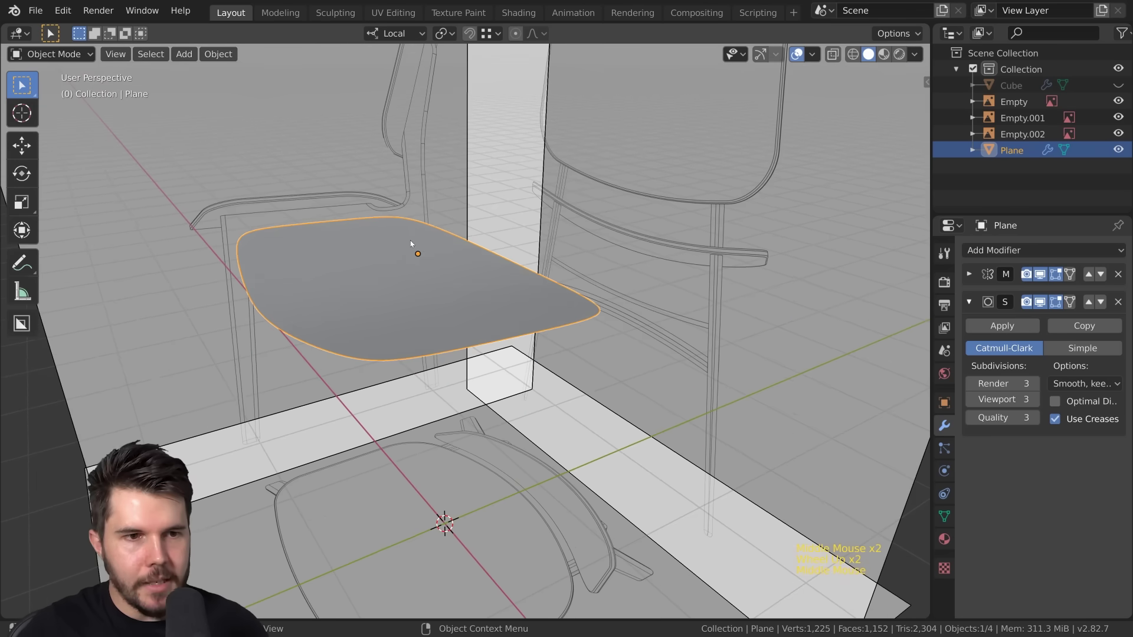
Step: Switch to the wooden chair photo to examine the seat's plywood edge, and return to Blender
key(alt+Tab)
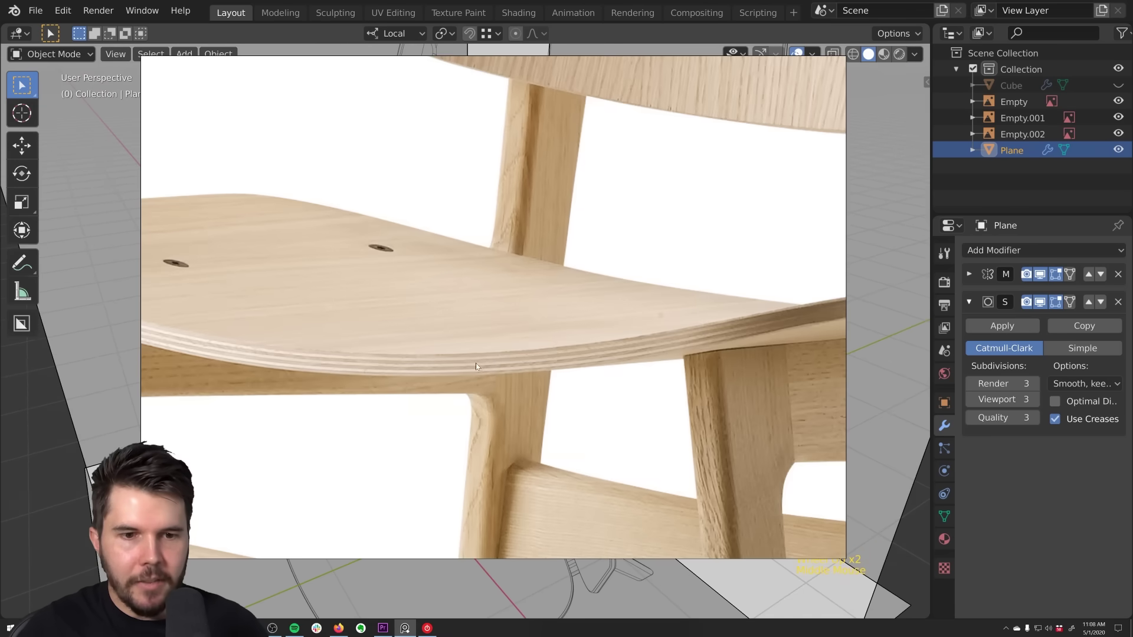
scroll(519, 366, down, 2)
key(alt+Tab)
scroll(528, 366, down, 2)
middle_drag(528, 366, 582, 359)
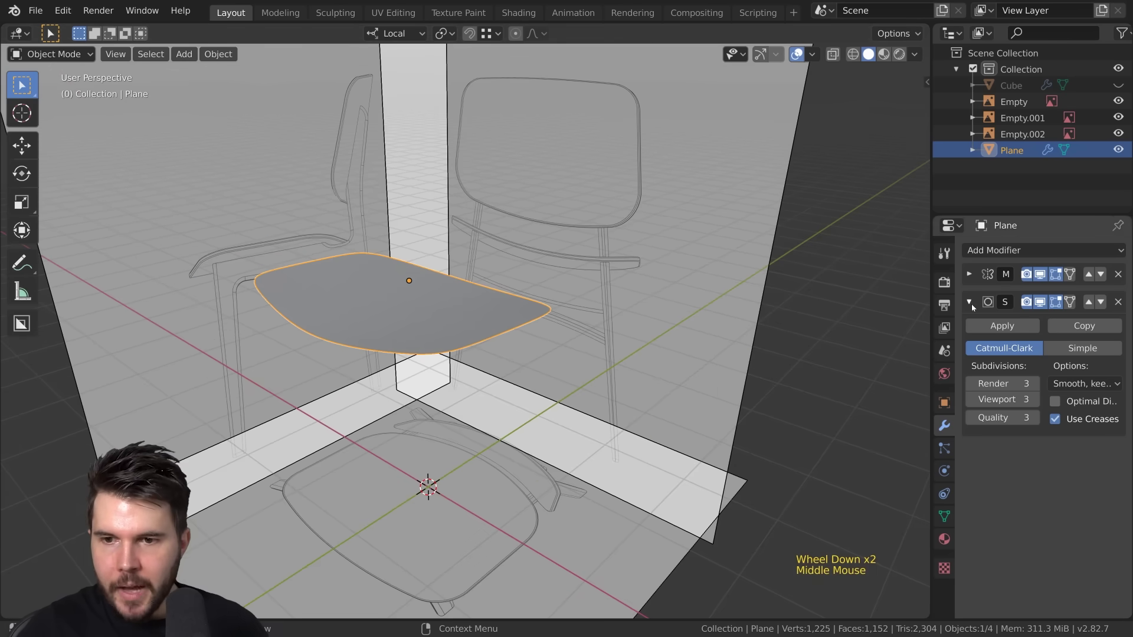
Step: Collapse the Subdivision modifier's settings and widen the properties editor so the modifier names are readable
click(970, 302)
drag(931, 275, 848, 275)
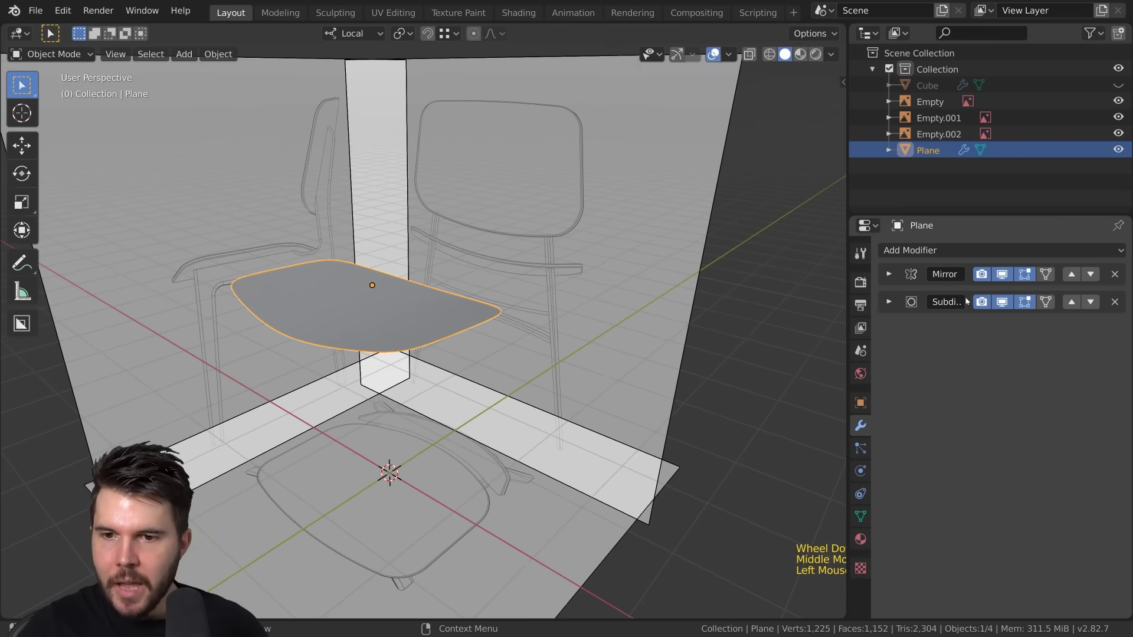
scroll(496, 327, up, 1)
click(1072, 302)
middle_drag(449, 319, 254, 374)
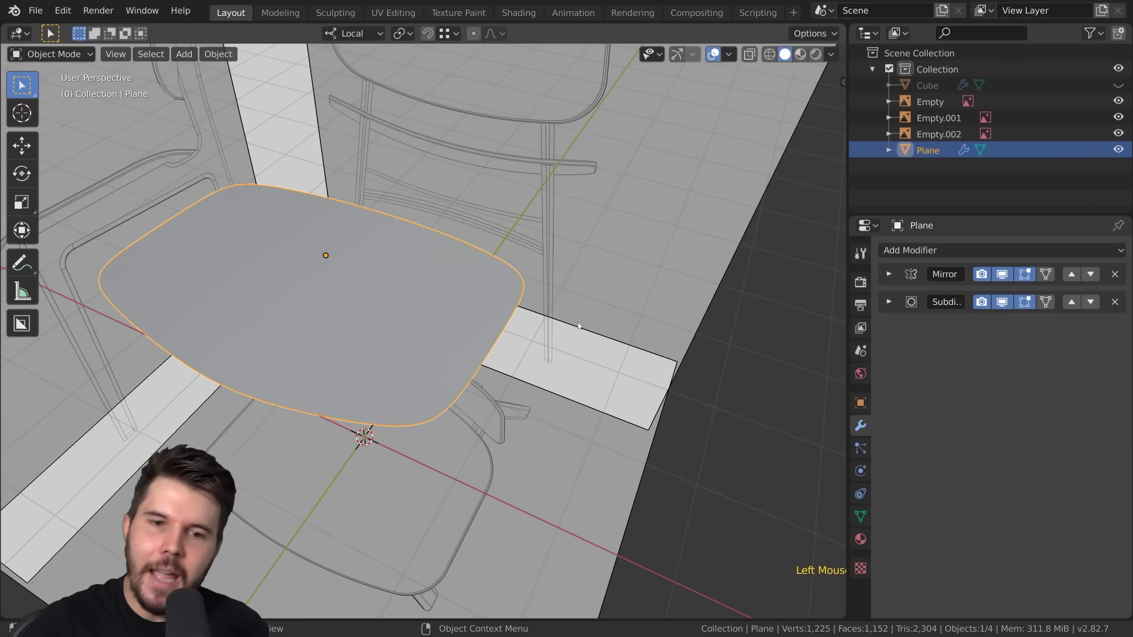
Step: Add a Solidify modifier to the seat with a thickness of 0.09 m and an offset of 1
scroll(475, 357, up, 1)
middle_drag(475, 358, 481, 333)
scroll(481, 333, up, 3)
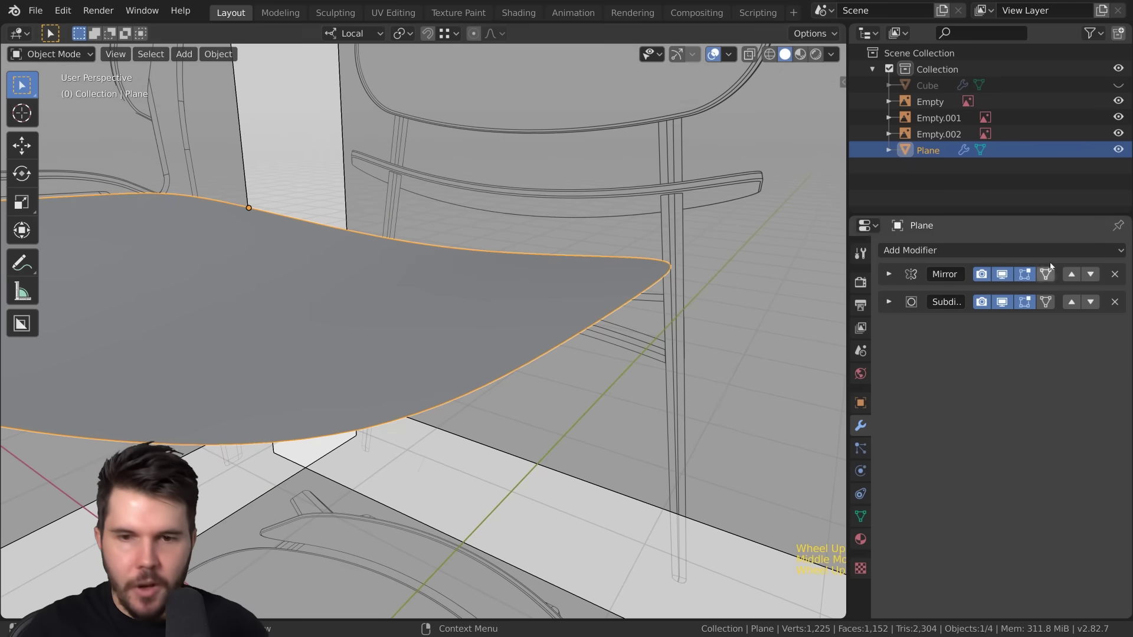
click(941, 252)
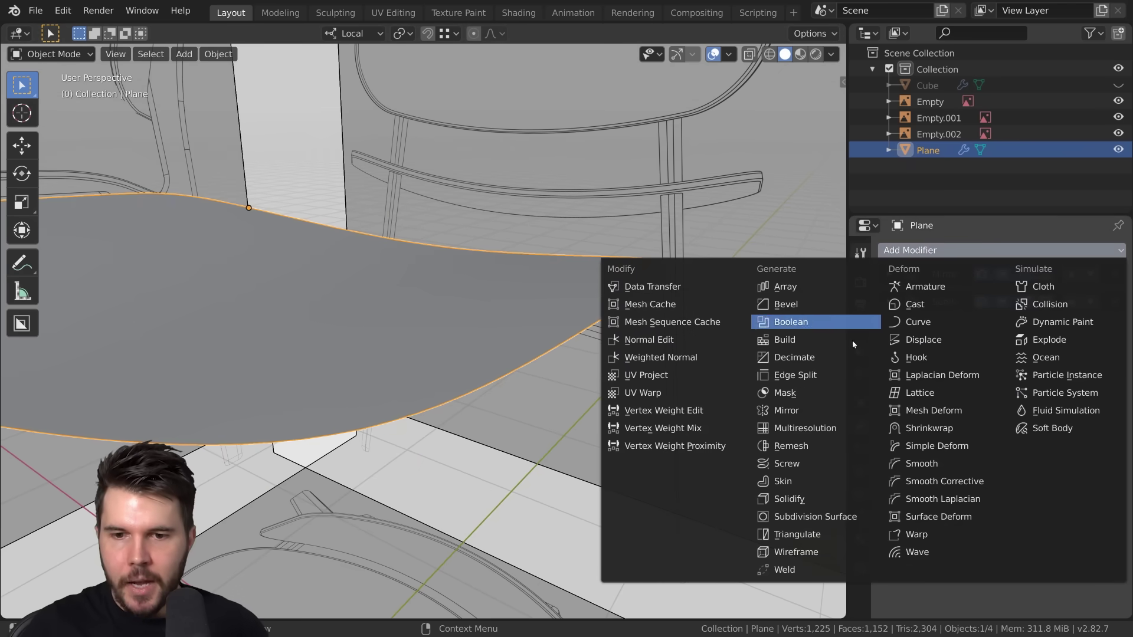
click(814, 495)
middle_drag(669, 470, 636, 439)
shift+middle_drag(382, 349, 585, 354)
drag(944, 394, 1121, 397)
middle_drag(403, 305, 434, 310)
Step: Set the Solidify thickness to 0.051 m, comparing it with the side reference in wireframe right view
key(z)
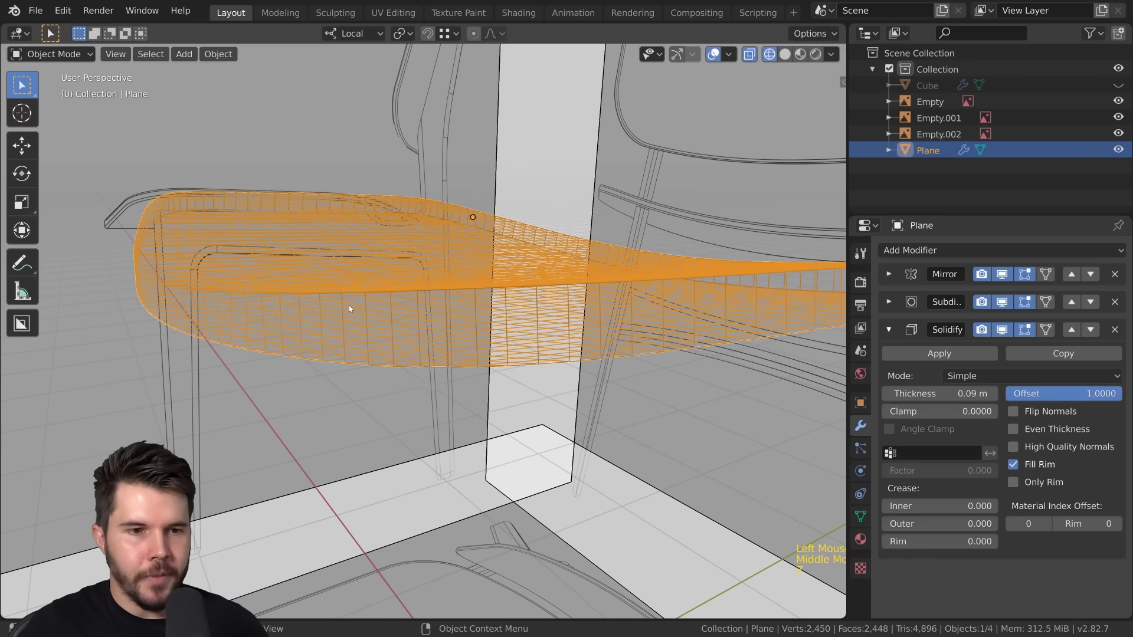
key(KP_3)
scroll(348, 303, up, 3)
shift+middle_drag(348, 302, 665, 348)
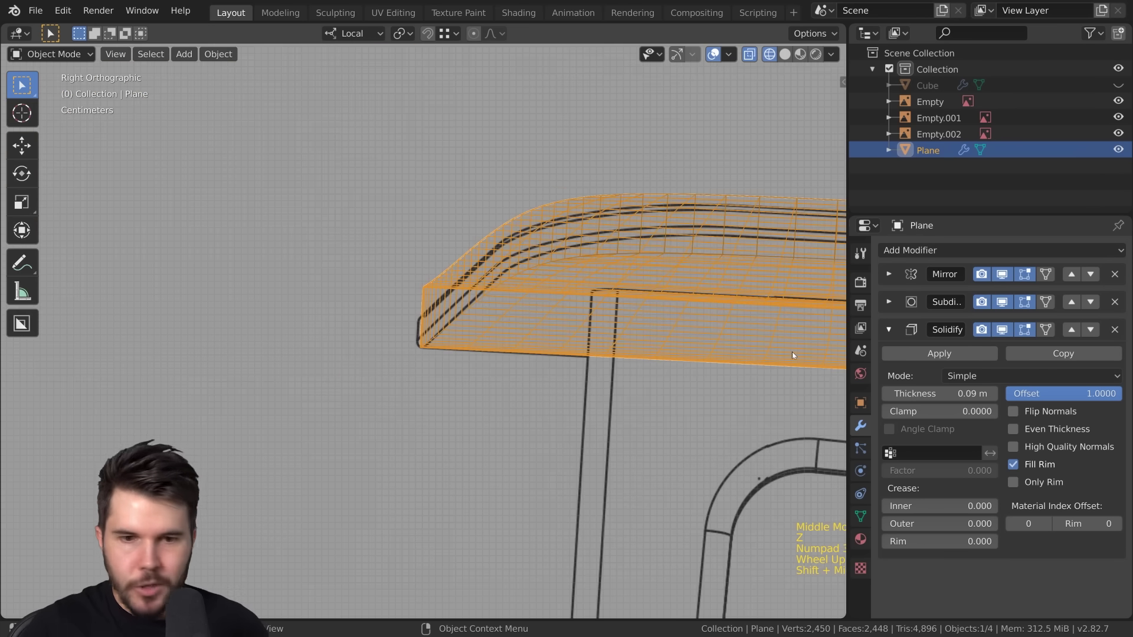
drag(944, 394, 907, 393)
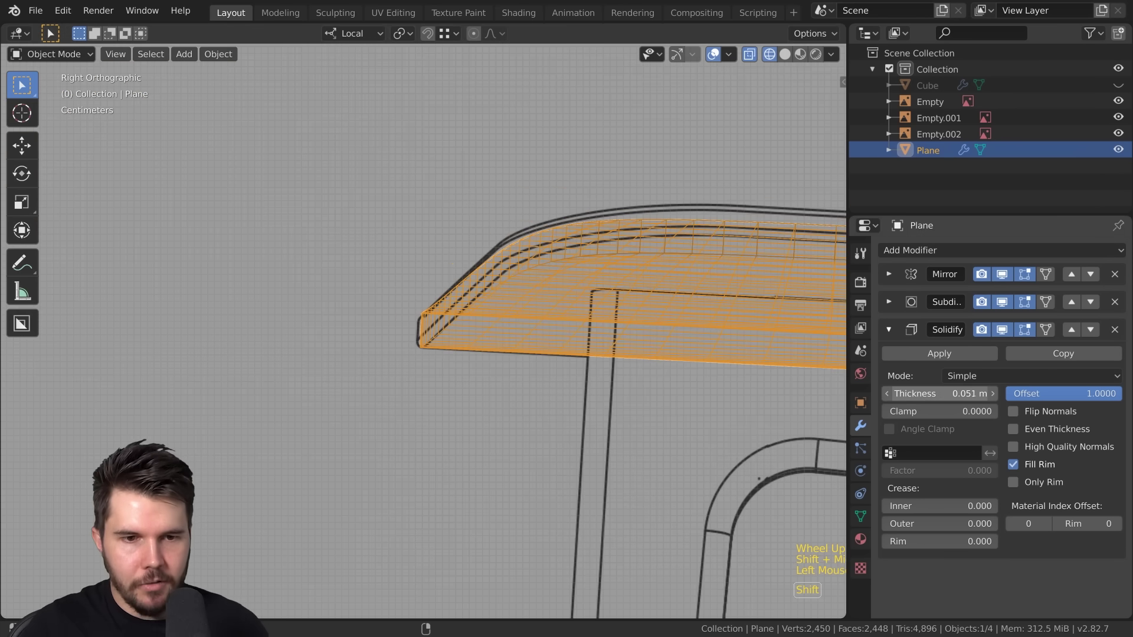
Step: Return to solid shading in a perspective view and collapse the Solidify modifier's settings
scroll(603, 371, down, 3)
mouse_move(546, 348)
middle_down()
mouse_move(690, 414)
mouse_move(685, 400)
mouse_move(590, 411)
middle_up()
key(z)
scroll(693, 383, down, 1)
scroll(693, 383, down, 2)
scroll(685, 401, up, 1)
mouse_move(526, 408)
middle_down()
mouse_move(467, 390)
mouse_move(528, 416)
middle_up()
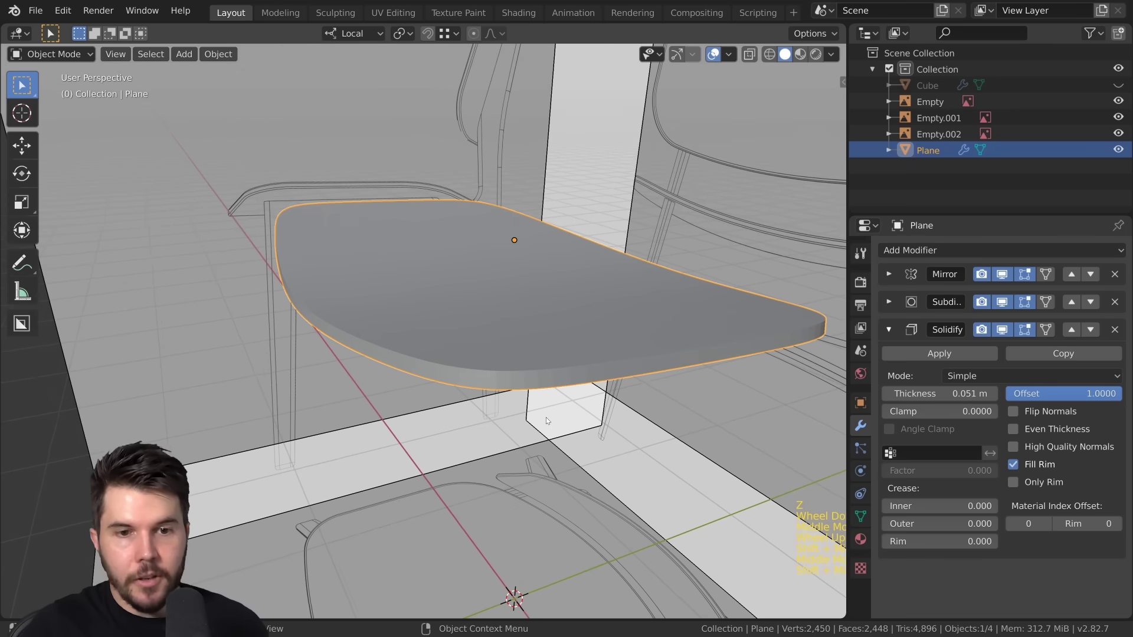
click(889, 329)
Step: Examine the shading along the rim and surface of the thickened seat from several angles
middle_drag(590, 355, 520, 313)
scroll(569, 327, down, 1)
scroll(569, 326, up, 1)
scroll(428, 343, up, 1)
scroll(412, 392, up, 1)
shift+middle_drag(519, 313, 458, 330)
scroll(454, 376, down, 1)
scroll(438, 397, up, 1)
shift+middle_drag(457, 331, 434, 337)
middle_drag(552, 265, 479, 296)
scroll(479, 297, down, 1)
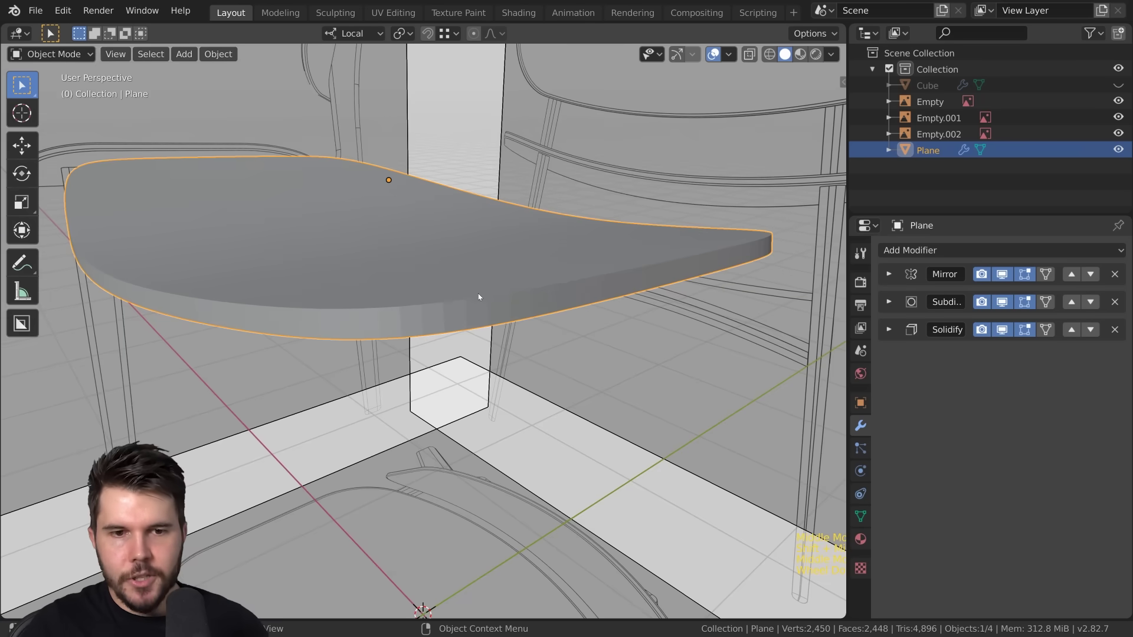
Step: Apply smooth shading to the seat object and check its rim and corner up close
right_click(502, 255)
click(519, 245)
middle_drag(420, 329, 429, 354)
shift+middle_drag(429, 355, 551, 349)
scroll(451, 367, down, 2)
scroll(395, 362, up, 4)
scroll(481, 362, up, 2)
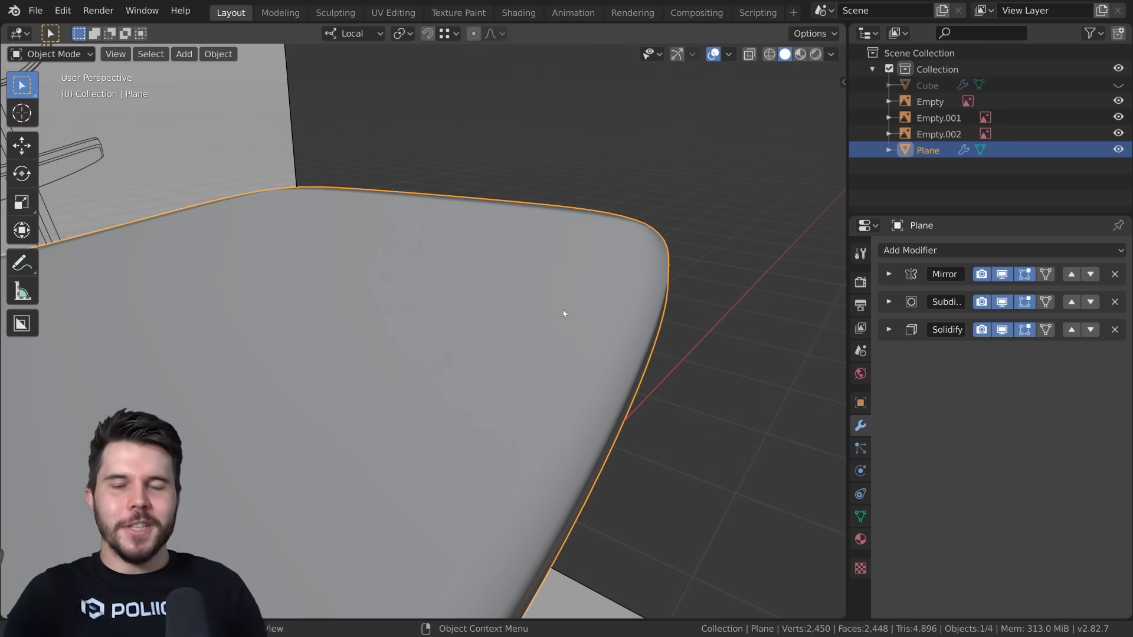
Step: Switch the seat to flat shading and examine its surface and rim up close
middle_drag(564, 321, 543, 277)
key(Tab)
scroll(481, 289, up, 1)
scroll(543, 276, down, 3)
key(Tab)
right_click(533, 270)
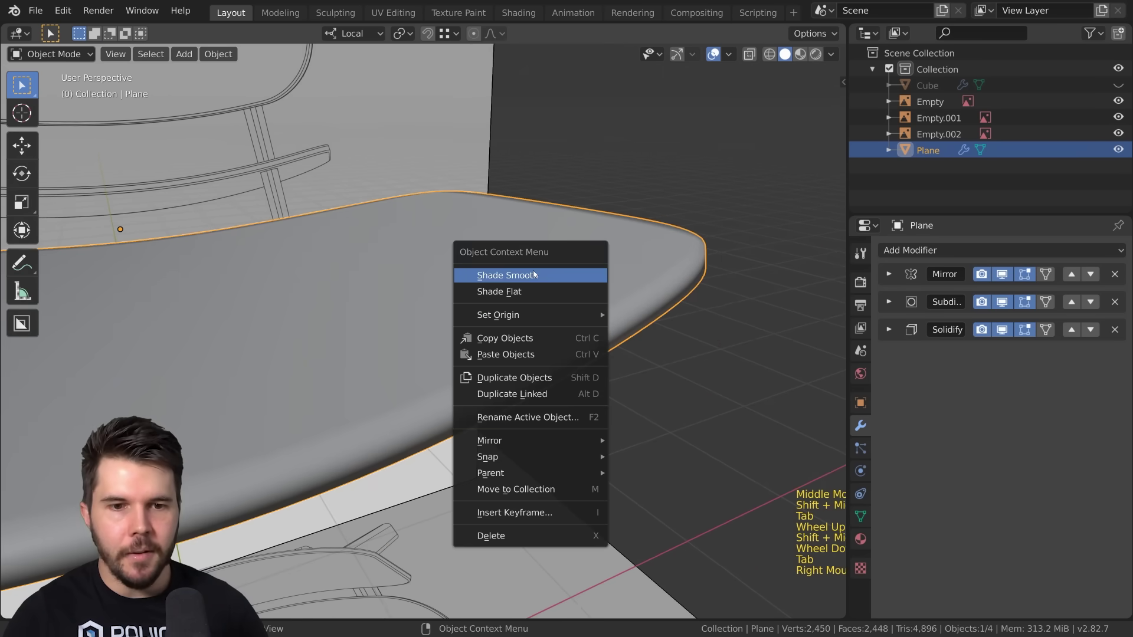
scroll(413, 348, up, 2)
scroll(413, 347, up, 1)
shift+middle_drag(413, 347, 515, 309)
middle_drag(437, 325, 381, 340)
scroll(341, 357, up, 2)
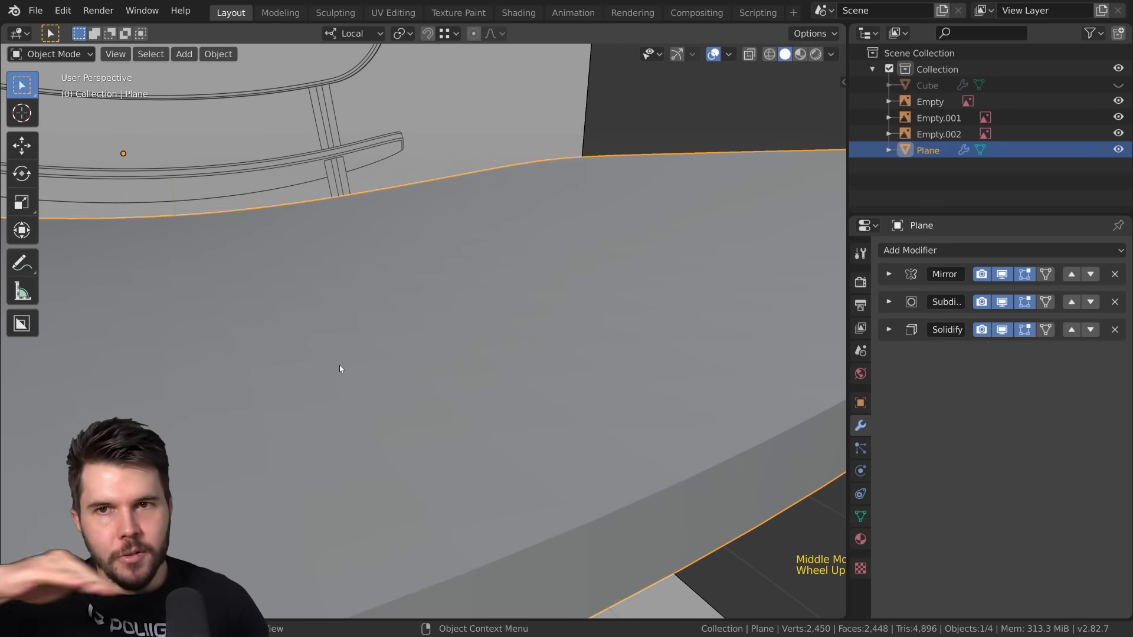
scroll(340, 369, down, 2)
middle_drag(397, 392, 405, 293)
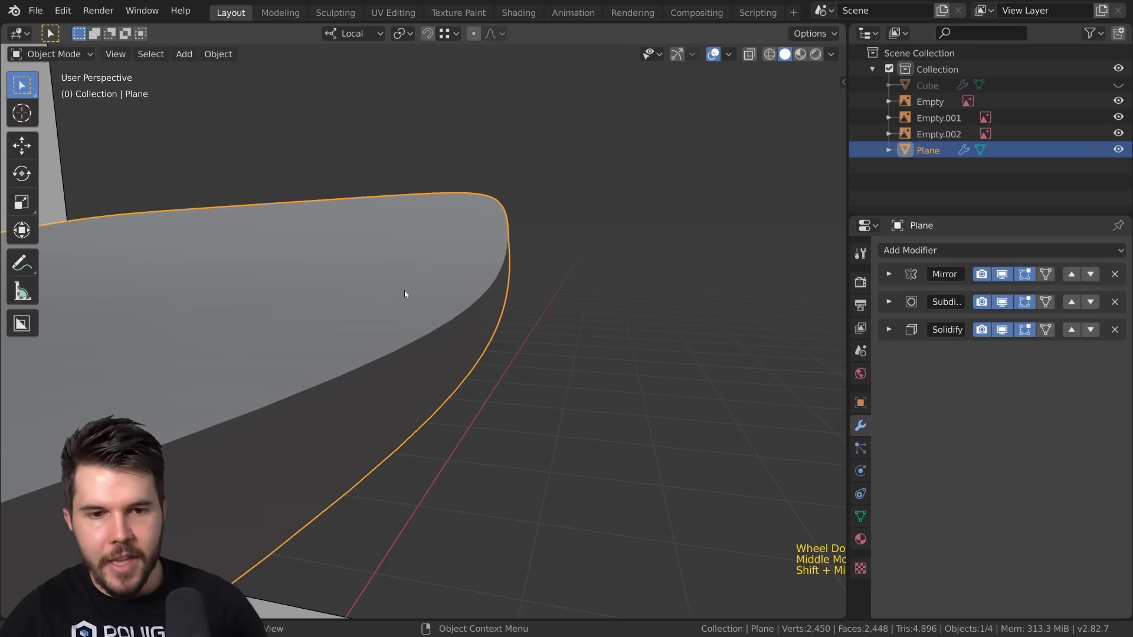
Step: Apply smooth shading to the seat again and inspect the shading around its rim
right_click(481, 332)
middle_drag(473, 306, 448, 308)
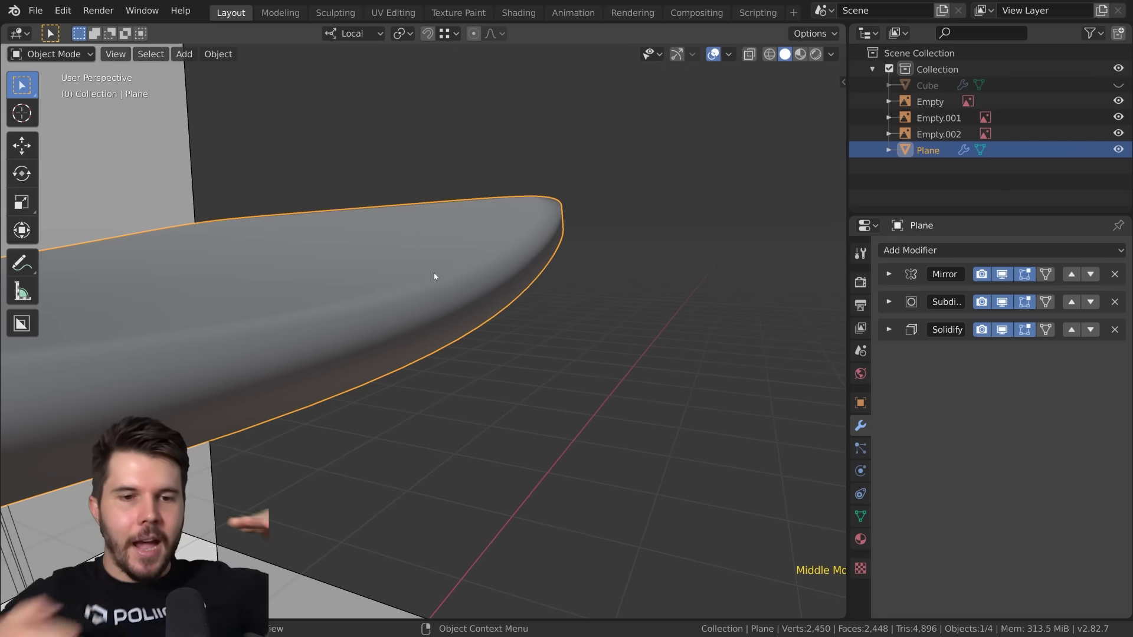
middle_drag(405, 323, 329, 323)
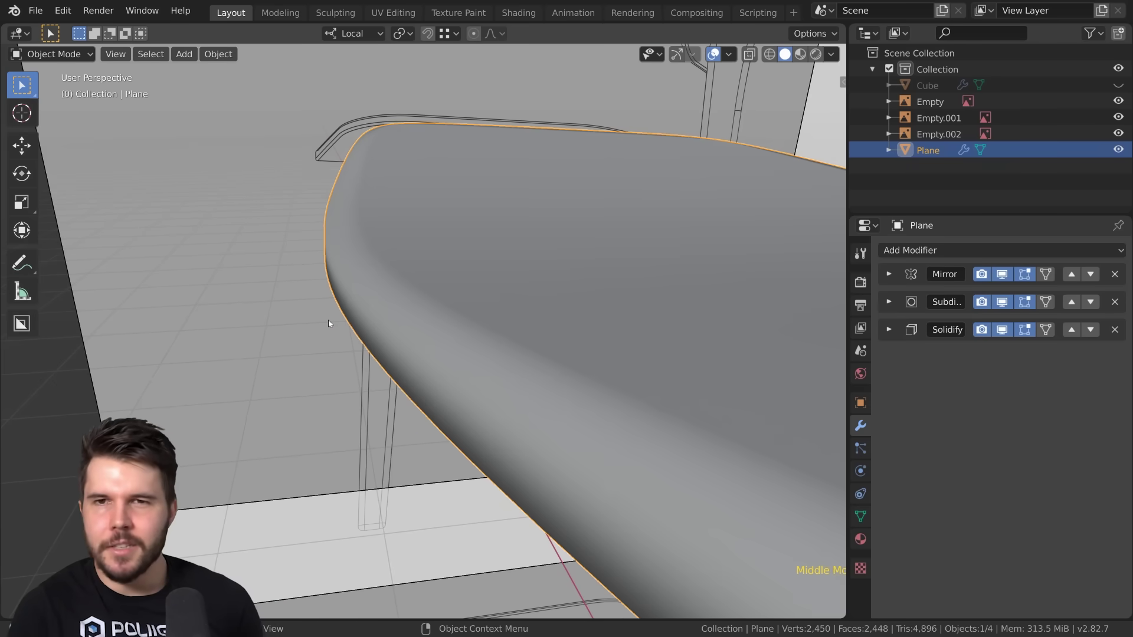
middle_drag(329, 323, 395, 342)
key(Tab)
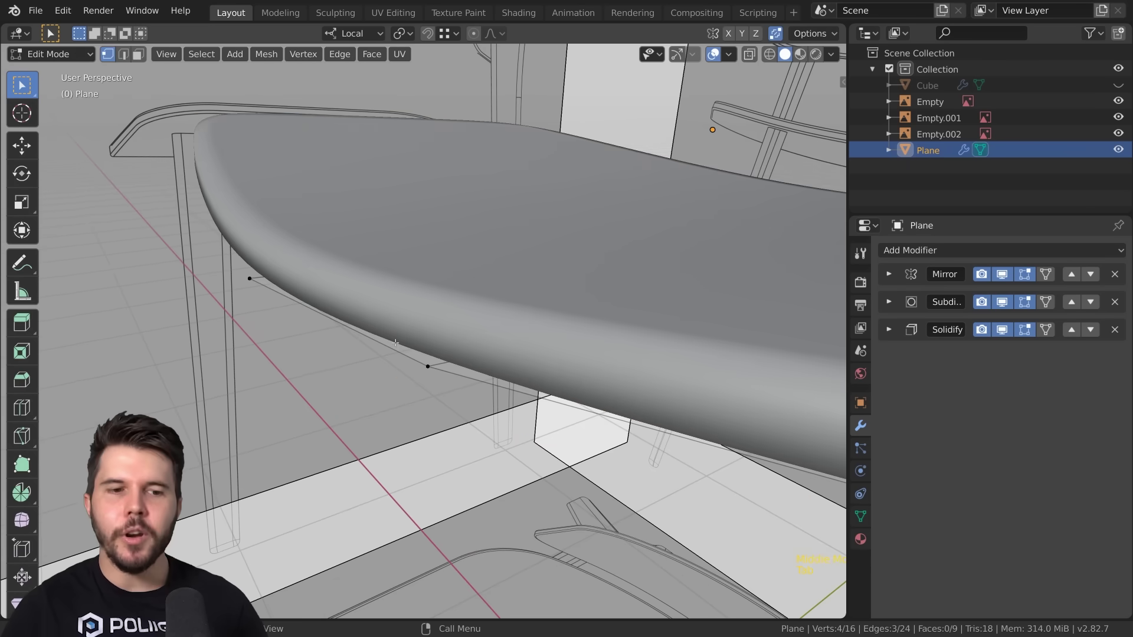
key(Tab)
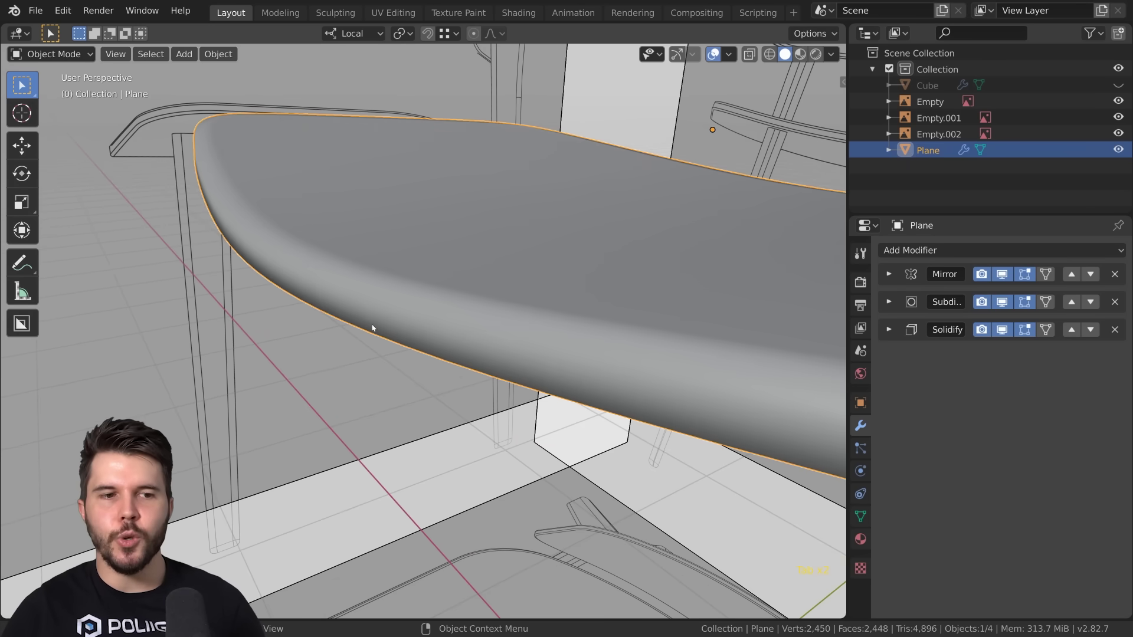
shift+middle_drag(369, 329, 406, 381)
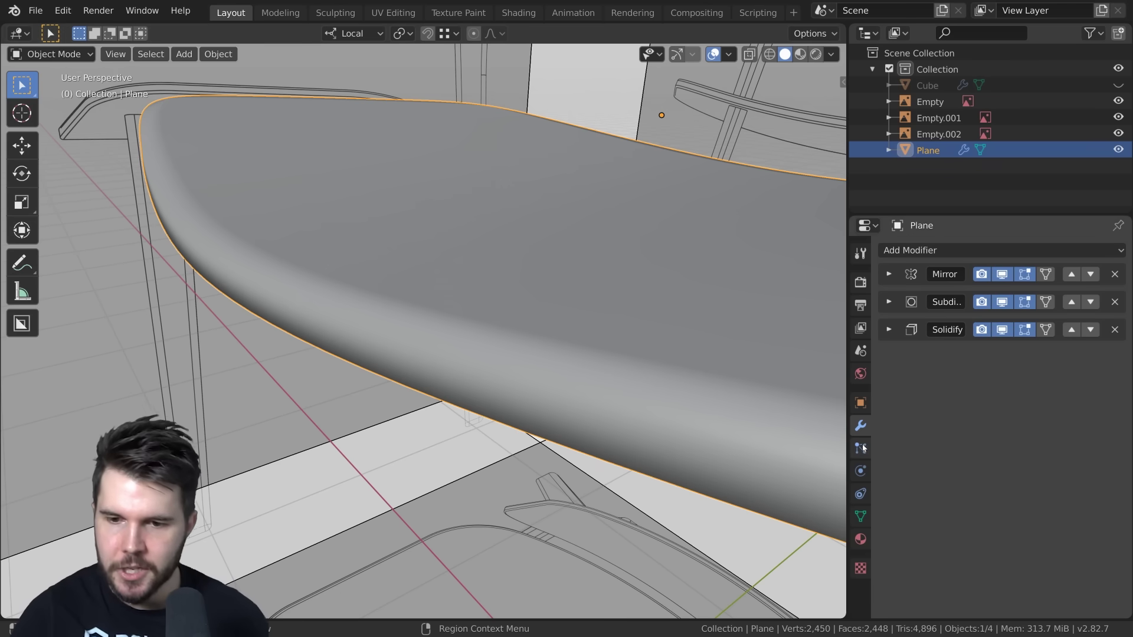
Step: Enable Auto Smooth at 30° in the seat mesh's normals settings and check the rim from both sides
click(861, 517)
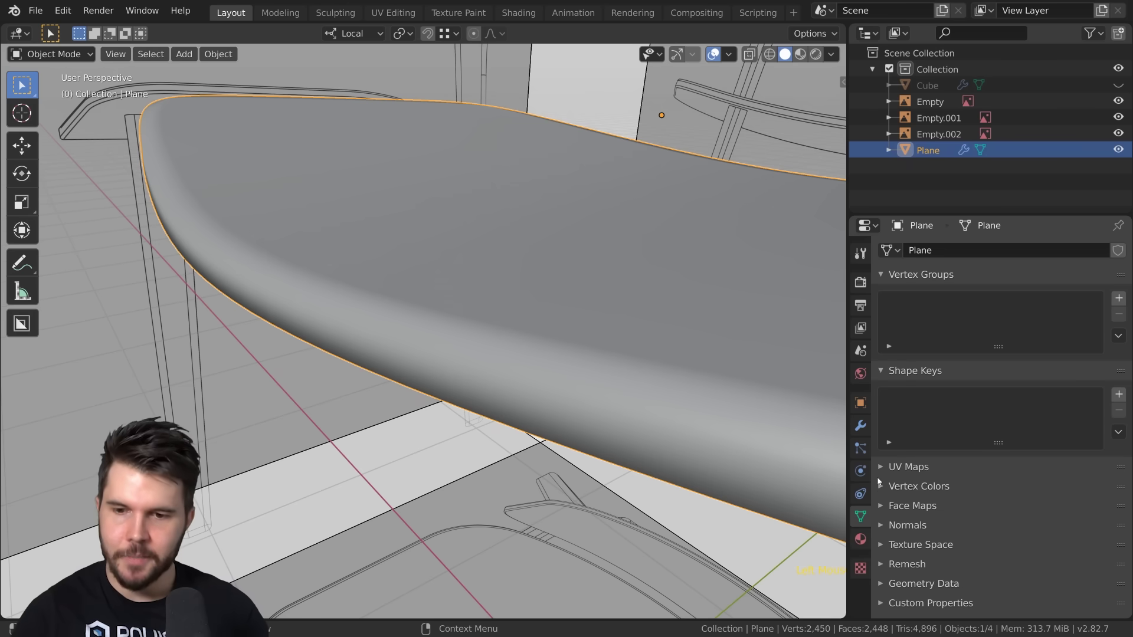
click(901, 531)
scroll(921, 528, down, 2)
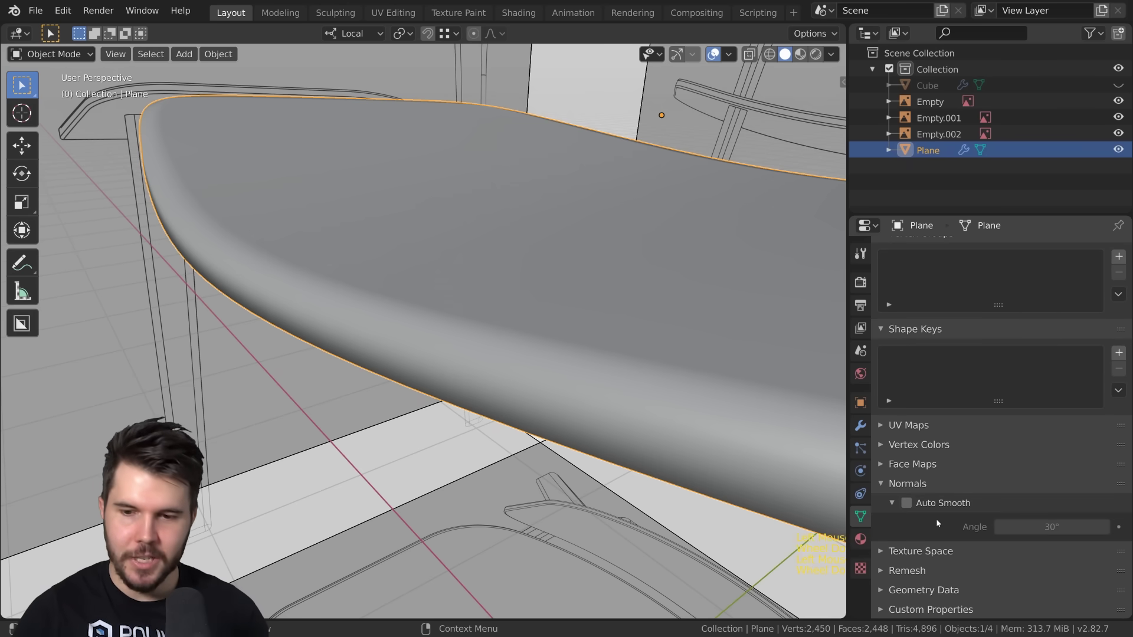
click(907, 503)
mouse_move(543, 448)
middle_down()
mouse_move(448, 417)
mouse_move(525, 410)
mouse_move(550, 428)
mouse_move(538, 431)
middle_up()
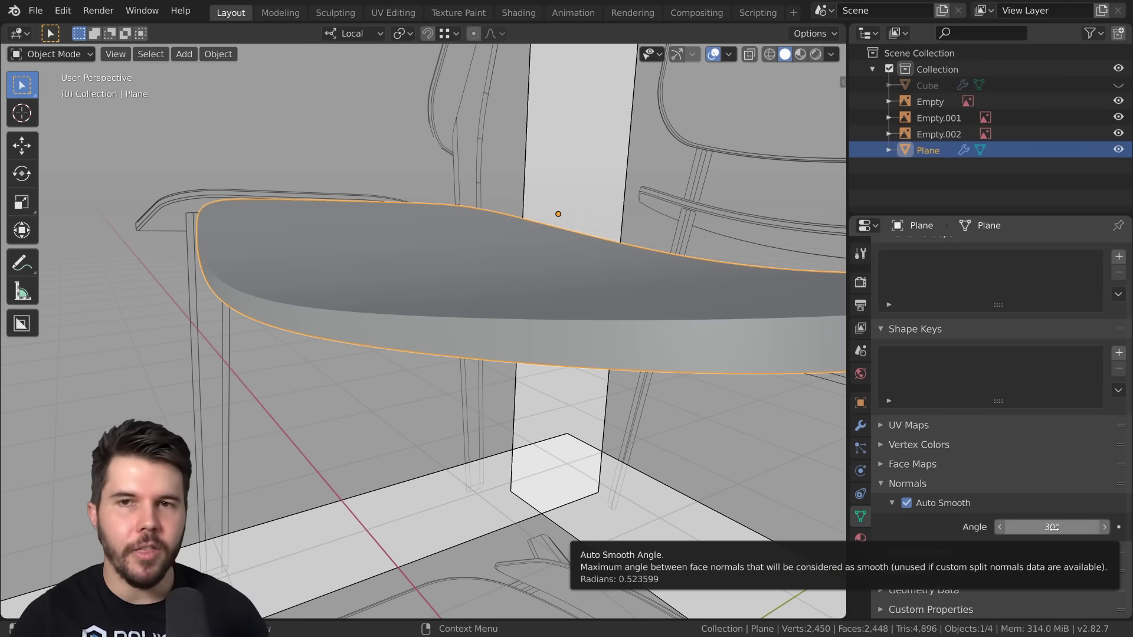
shift+middle_drag(663, 391, 412, 392)
middle_drag(254, 339, 536, 350)
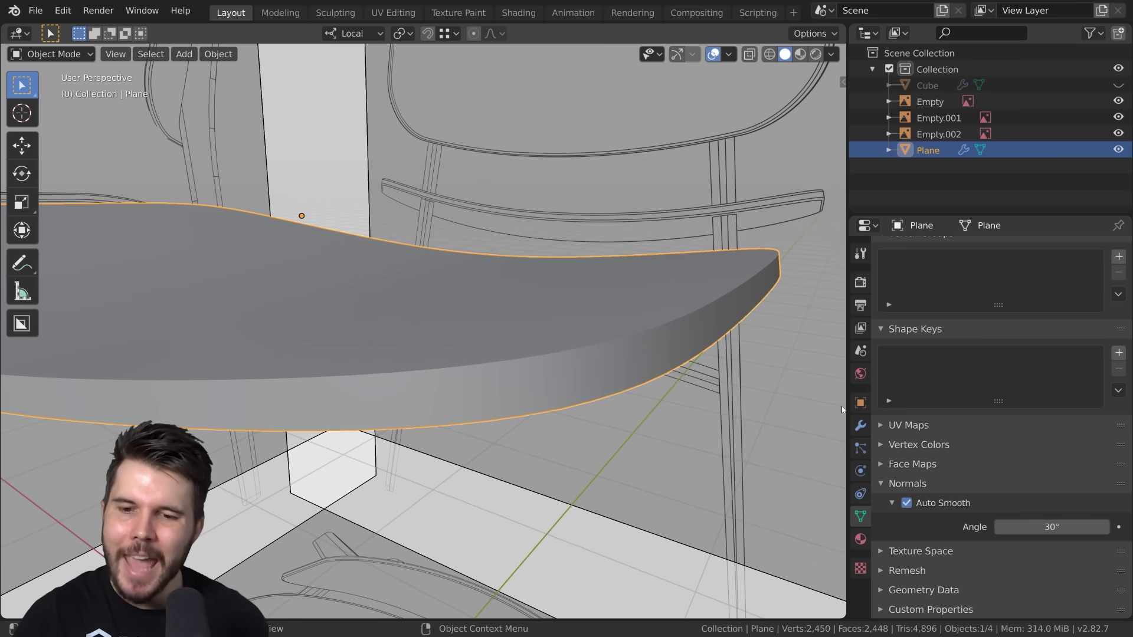
Step: Review the seat's modifier list and the Auto Smooth option in its mesh normals settings
click(860, 426)
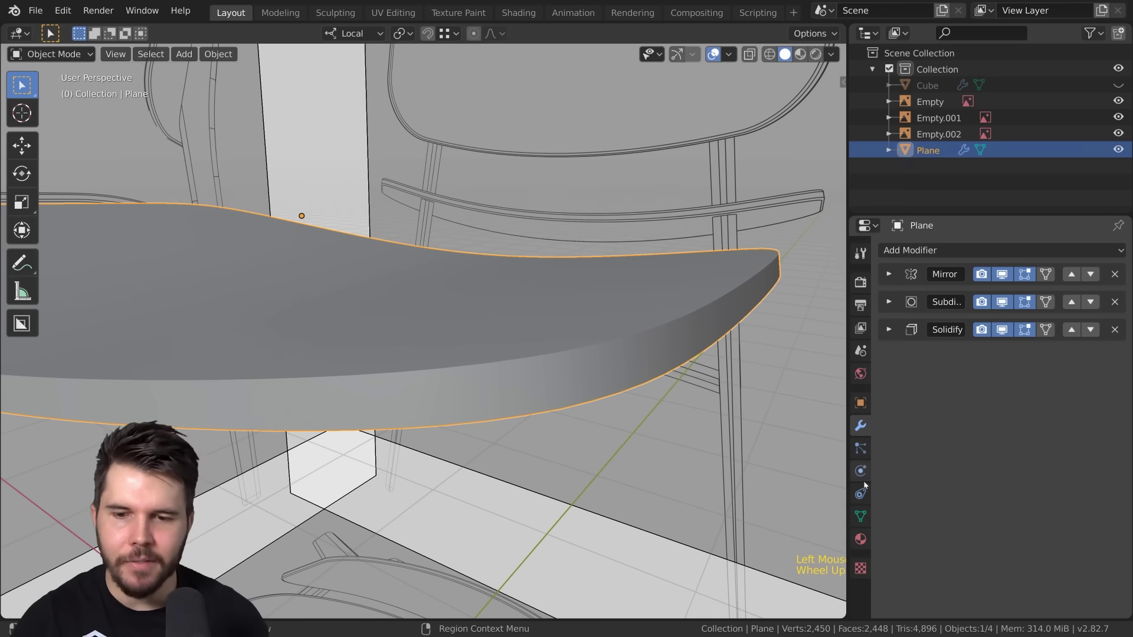
click(861, 516)
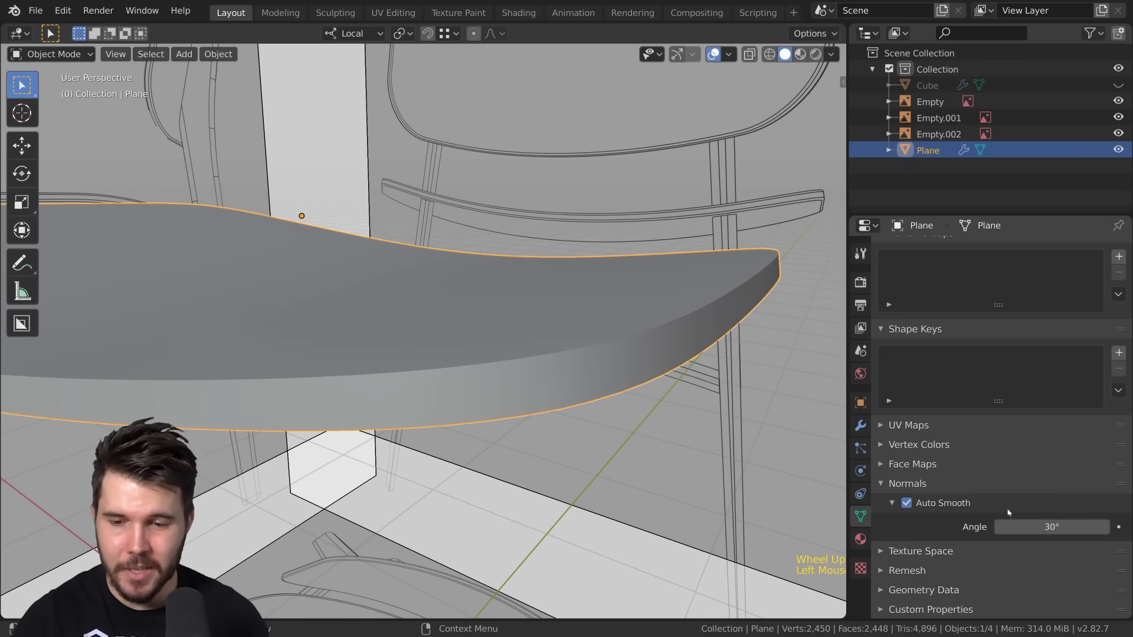
middle_drag(797, 503, 551, 482)
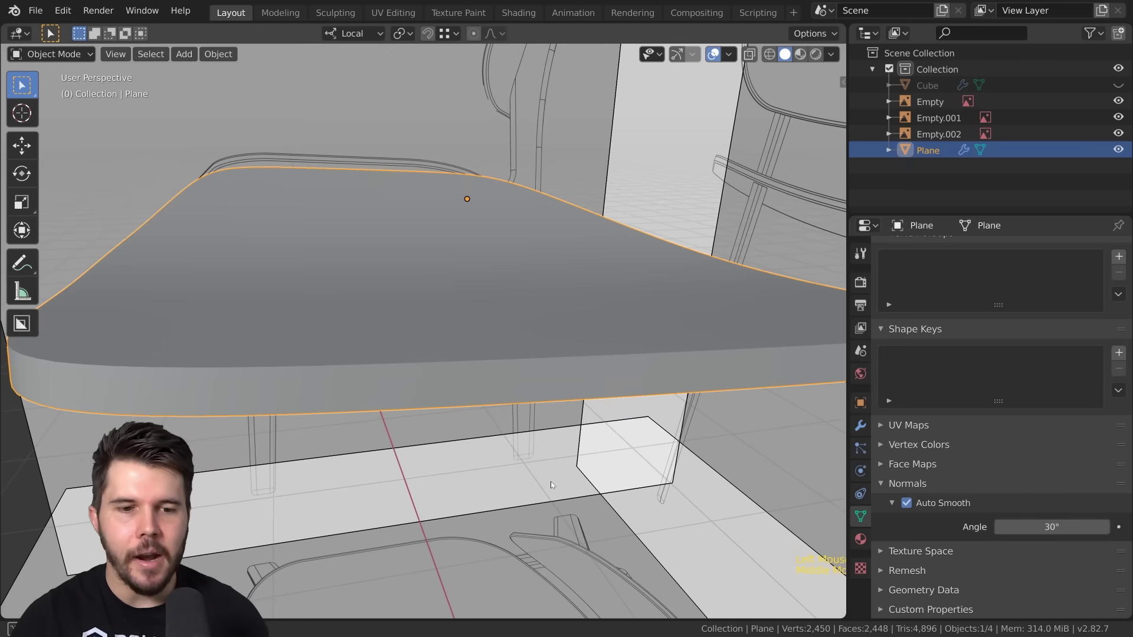
click(910, 486)
click(918, 523)
middle_drag(495, 466, 615, 453)
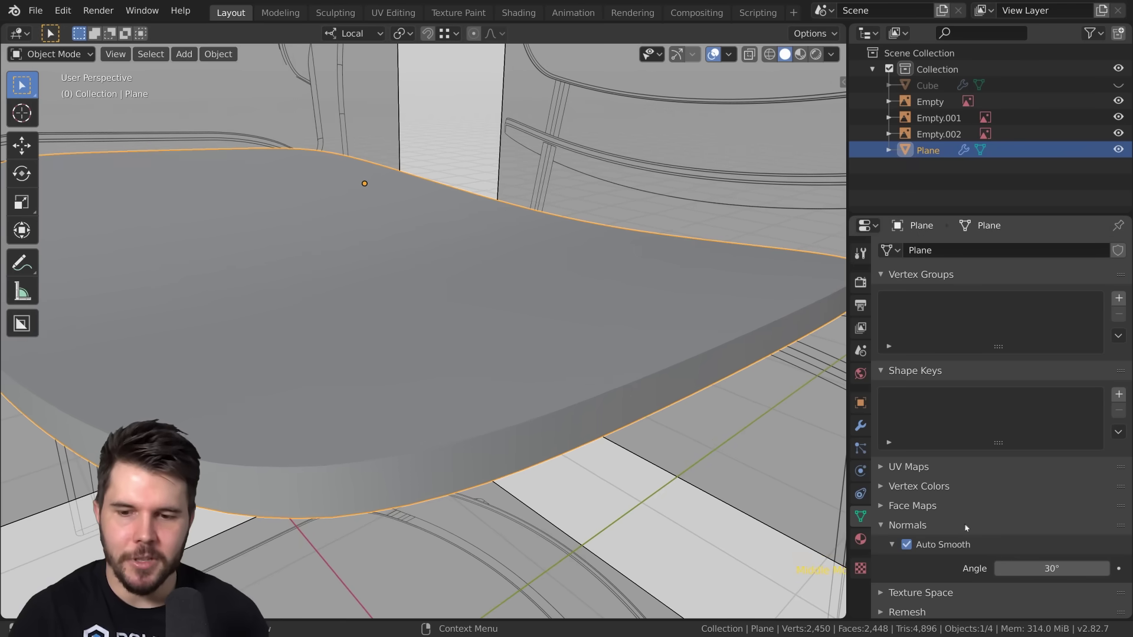
Step: Examine the sharp edge between the seat's top surface and its rim up close
scroll(455, 475, down, 5)
shift+scroll(543, 406, down, 2)
scroll(543, 406, up, 2)
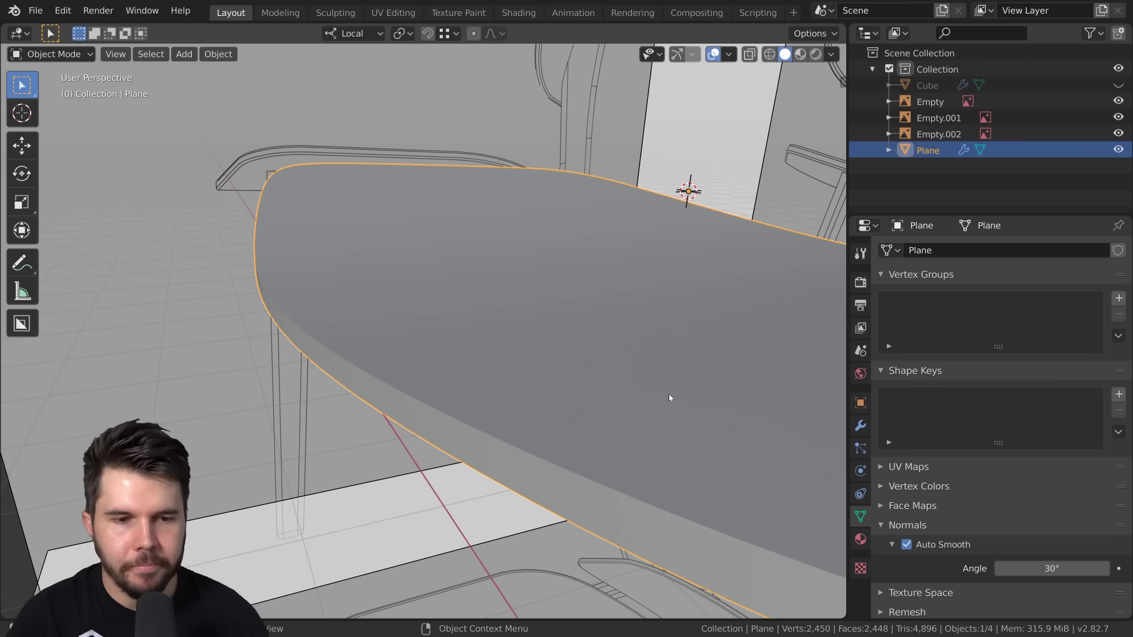
scroll(420, 448, up, 3)
middle_drag(421, 448, 442, 435)
scroll(416, 432, up, 1)
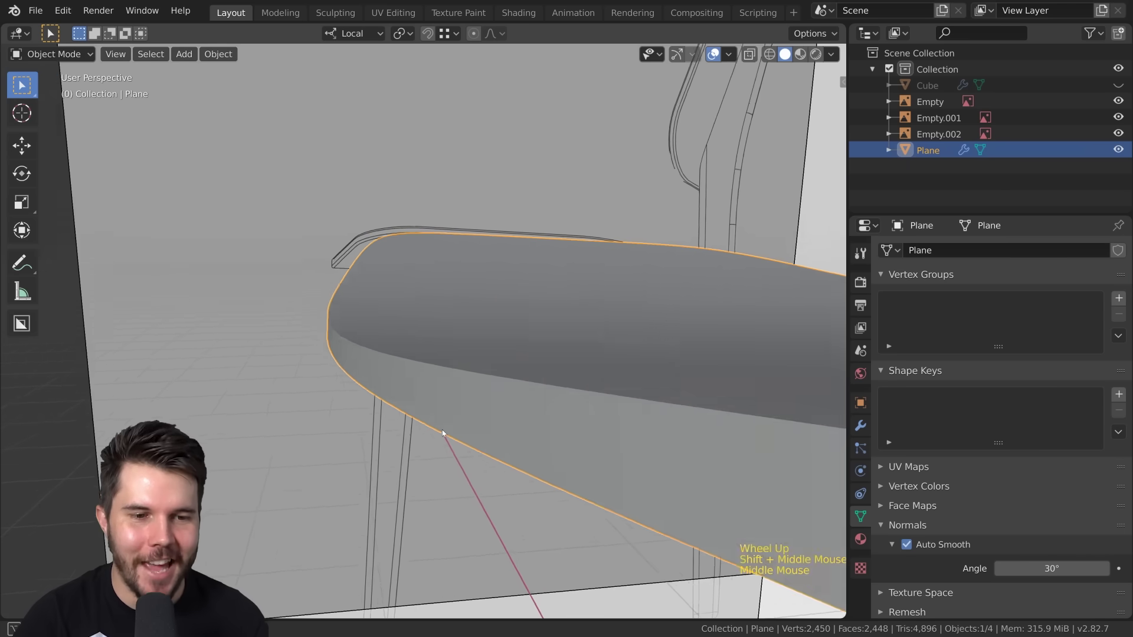
scroll(452, 431, down, 2)
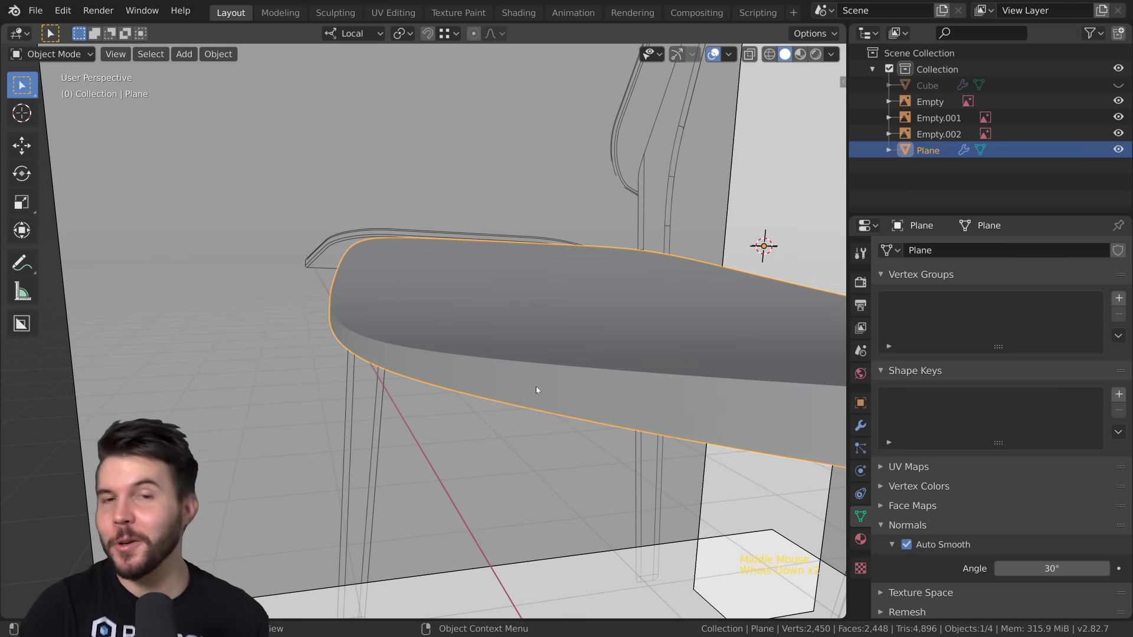
scroll(493, 392, up, 1)
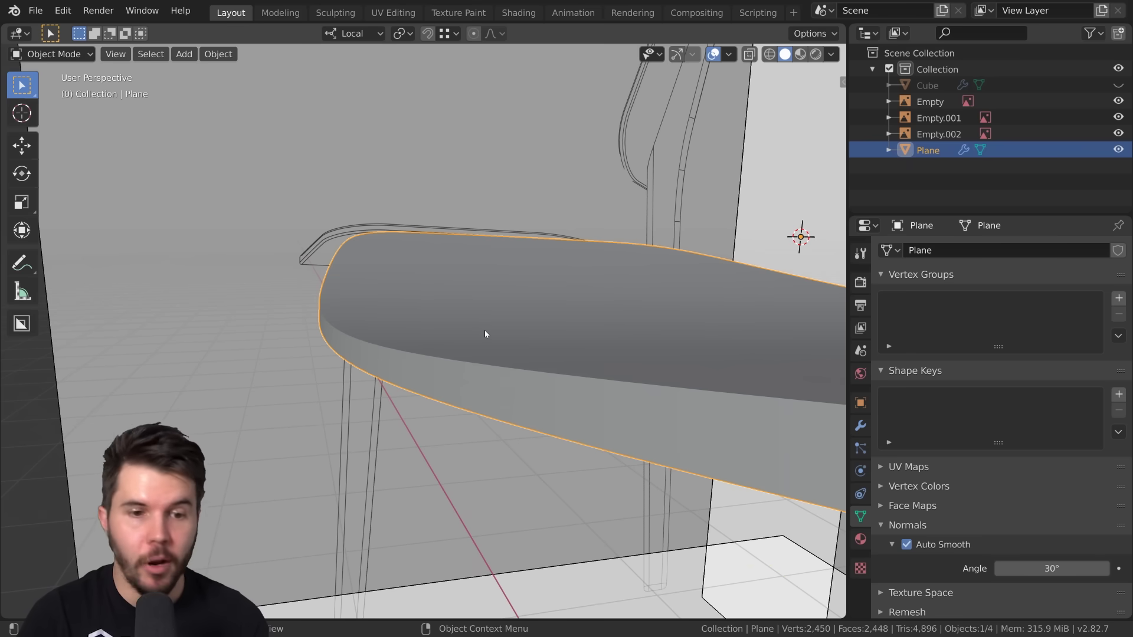
scroll(485, 334, up, 3)
middle_drag(488, 334, 459, 327)
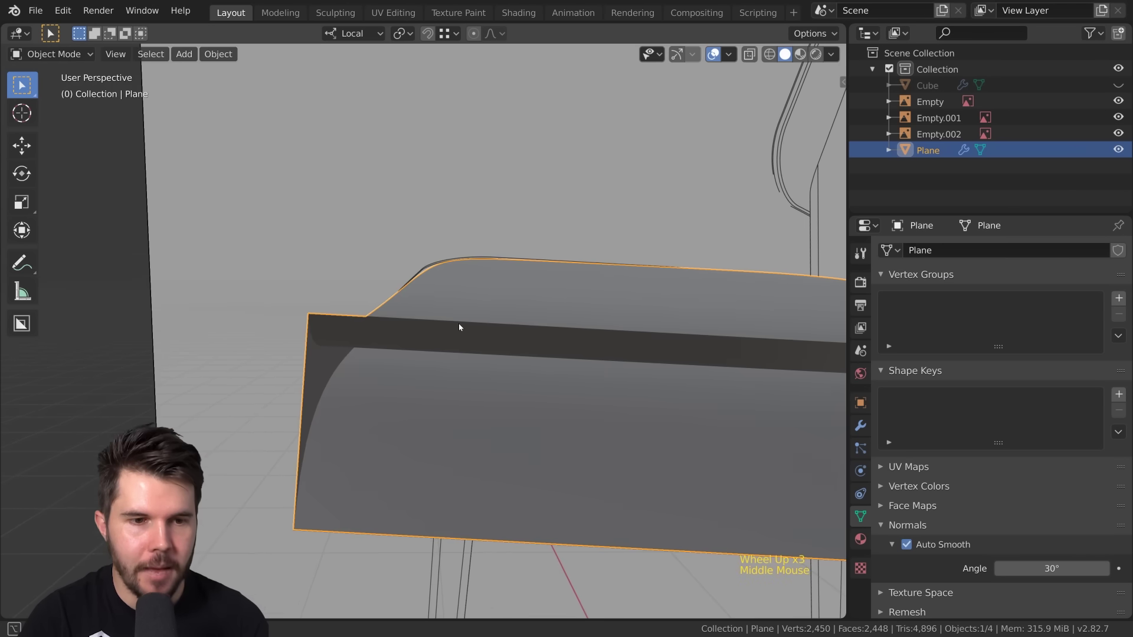
scroll(459, 327, down, 1)
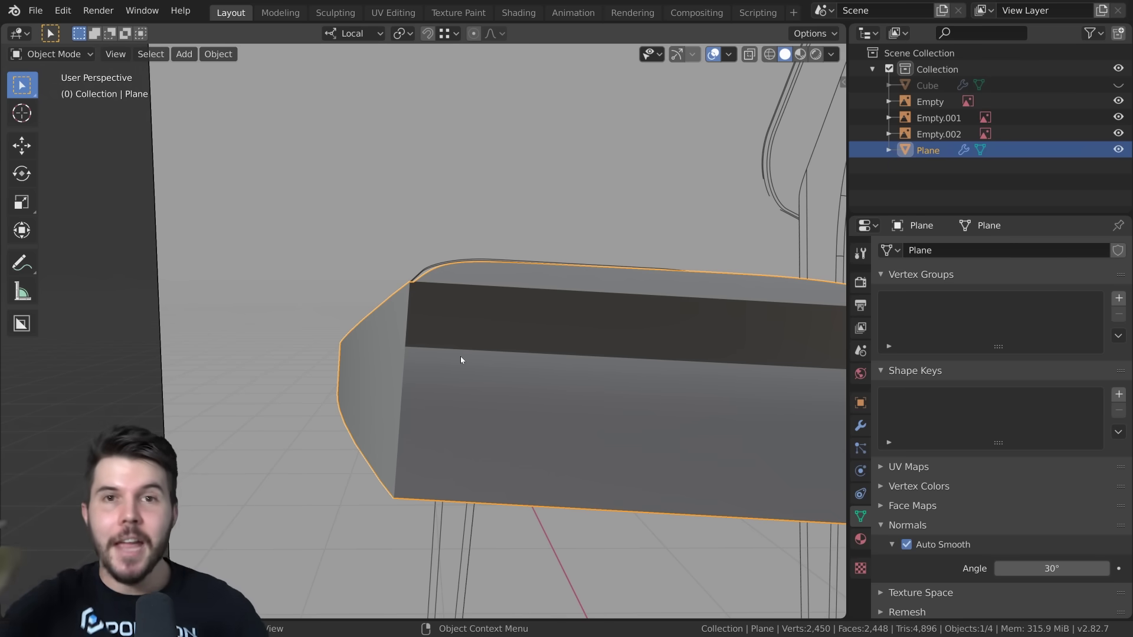
scroll(446, 358, up, 3)
middle_drag(446, 358, 471, 376)
scroll(470, 375, down, 4)
Step: Switch to the PureRef chair photos and examine the edges of the wooden seat and backrest
key(alt+Tab)
key(alt+Tab)
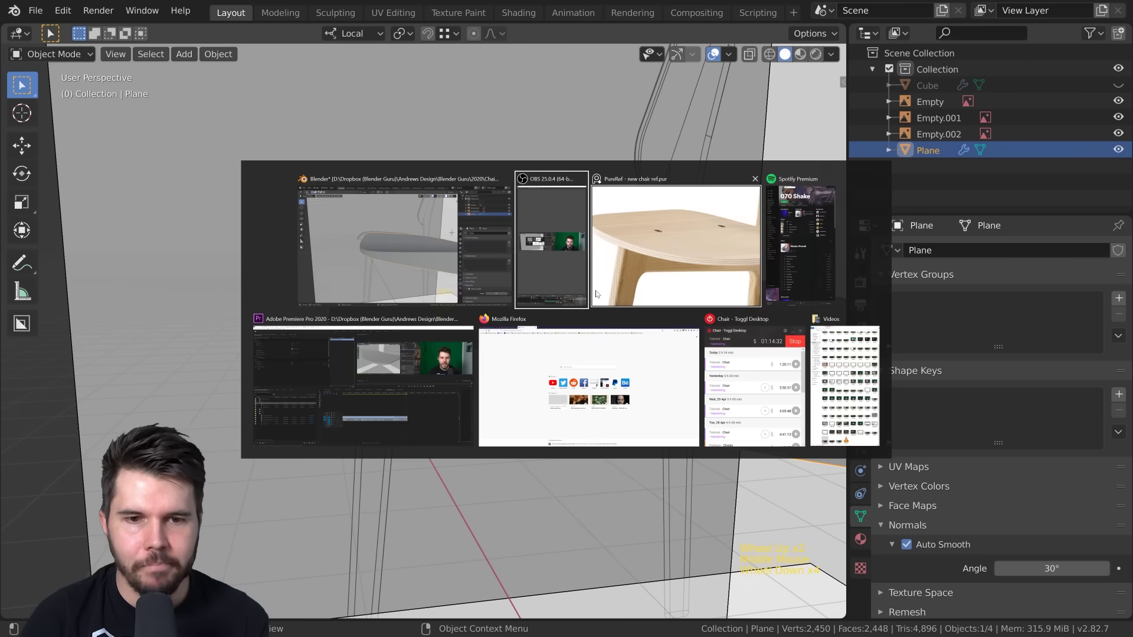
scroll(490, 327, down, 5)
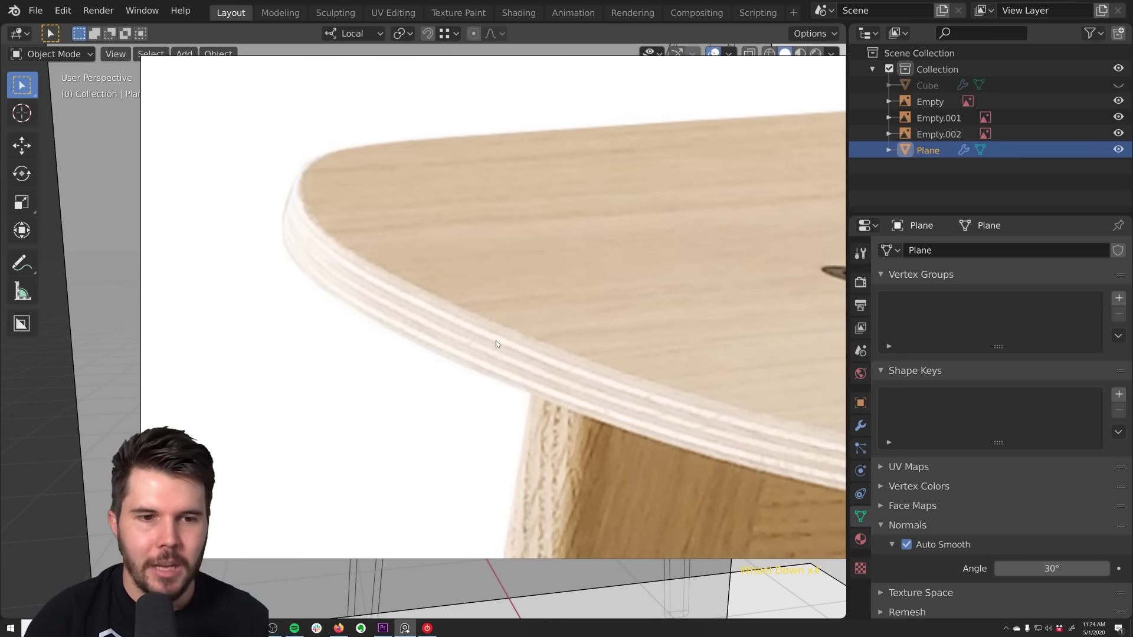
scroll(511, 352, up, 5)
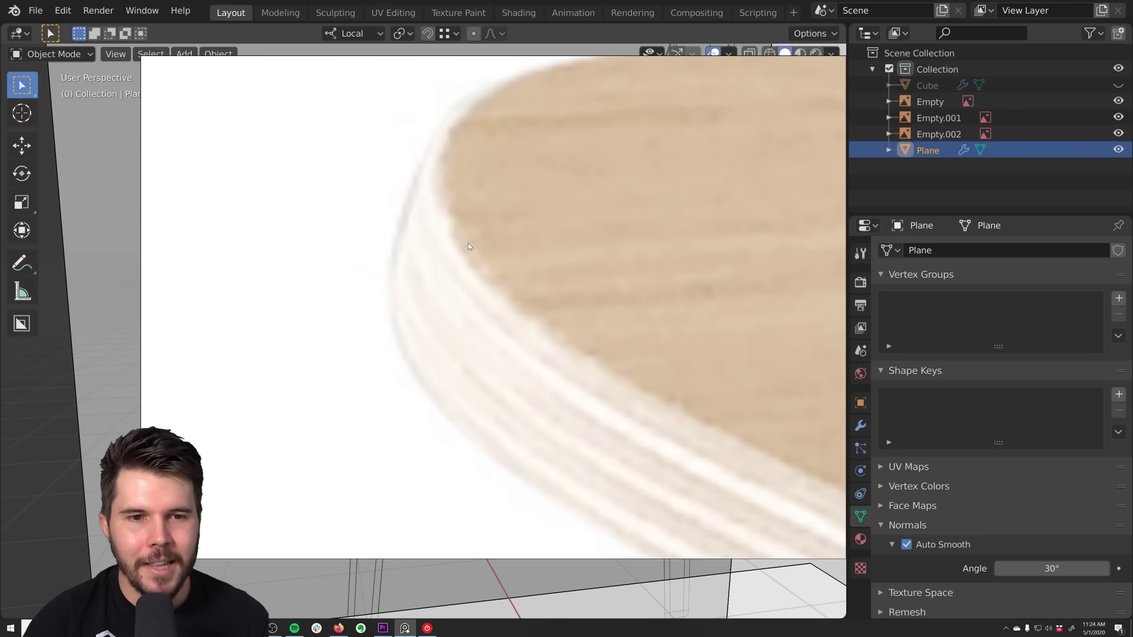
scroll(469, 249, down, 4)
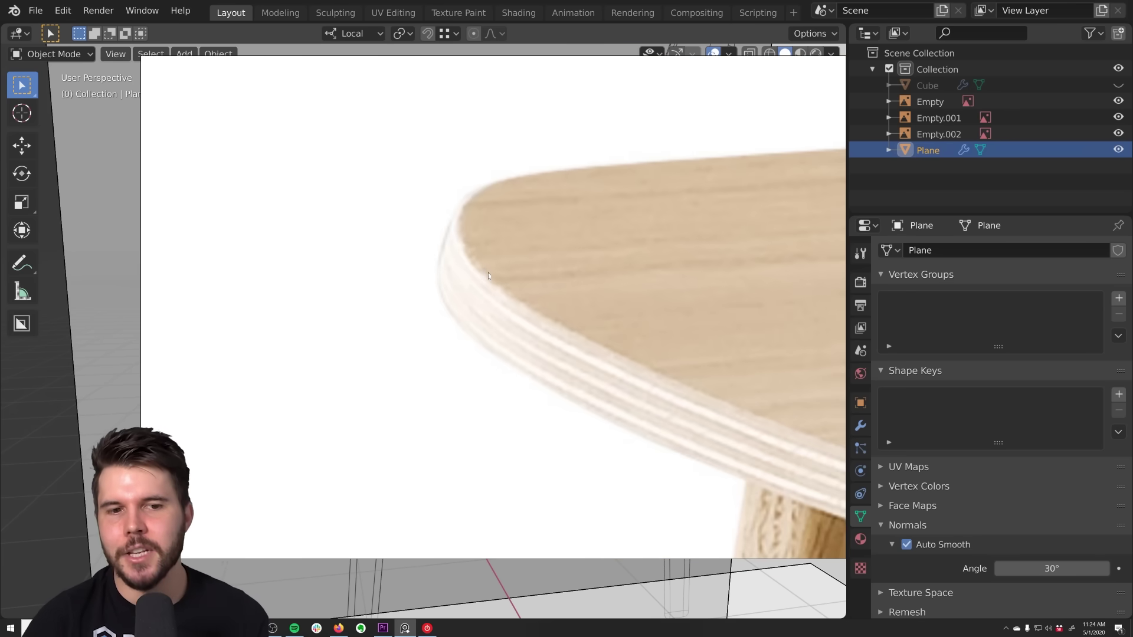
drag(597, 266, 355, 516)
scroll(529, 364, up, 4)
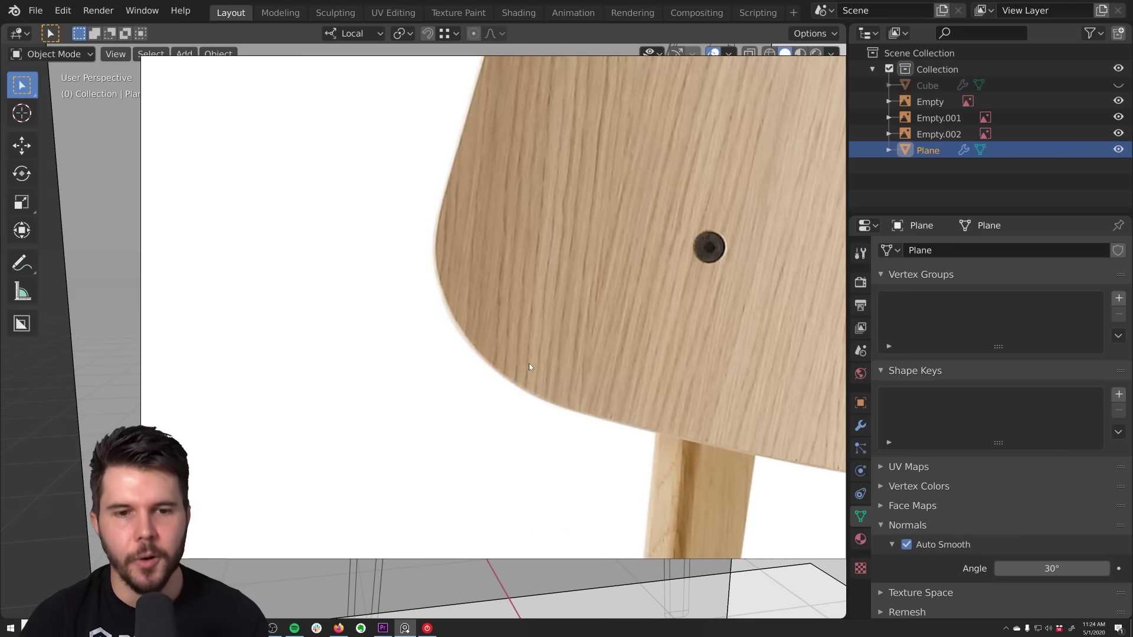
Step: Return to Blender and select the seat object, with the whole seat in view
click(228, 387)
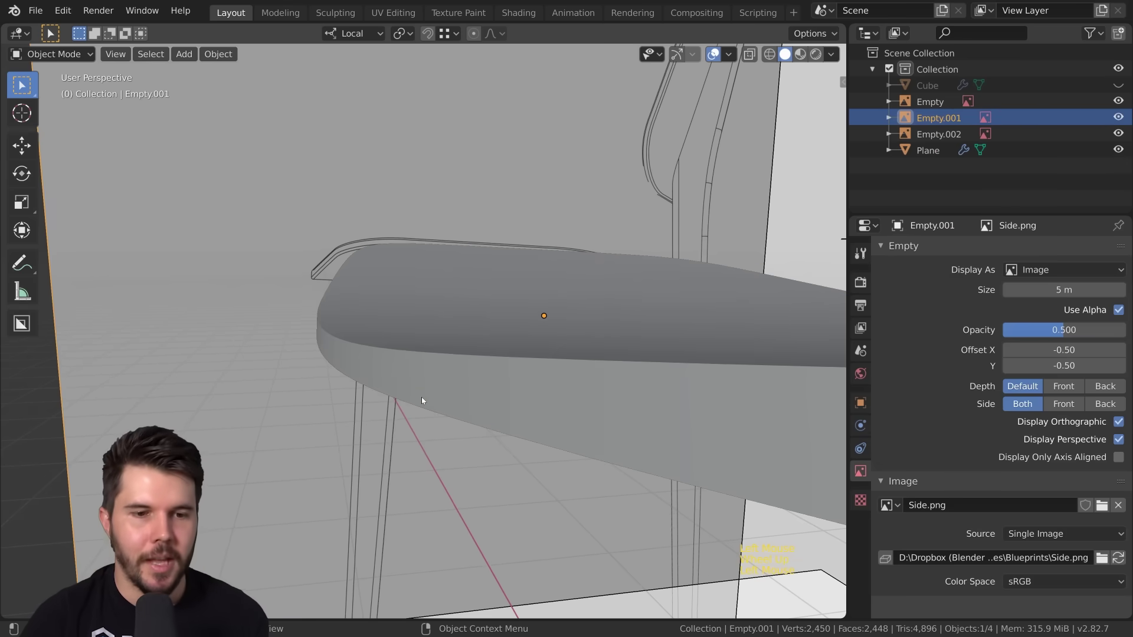
click(484, 395)
middle_drag(484, 395, 606, 411)
scroll(607, 411, down, 3)
scroll(654, 377, down, 2)
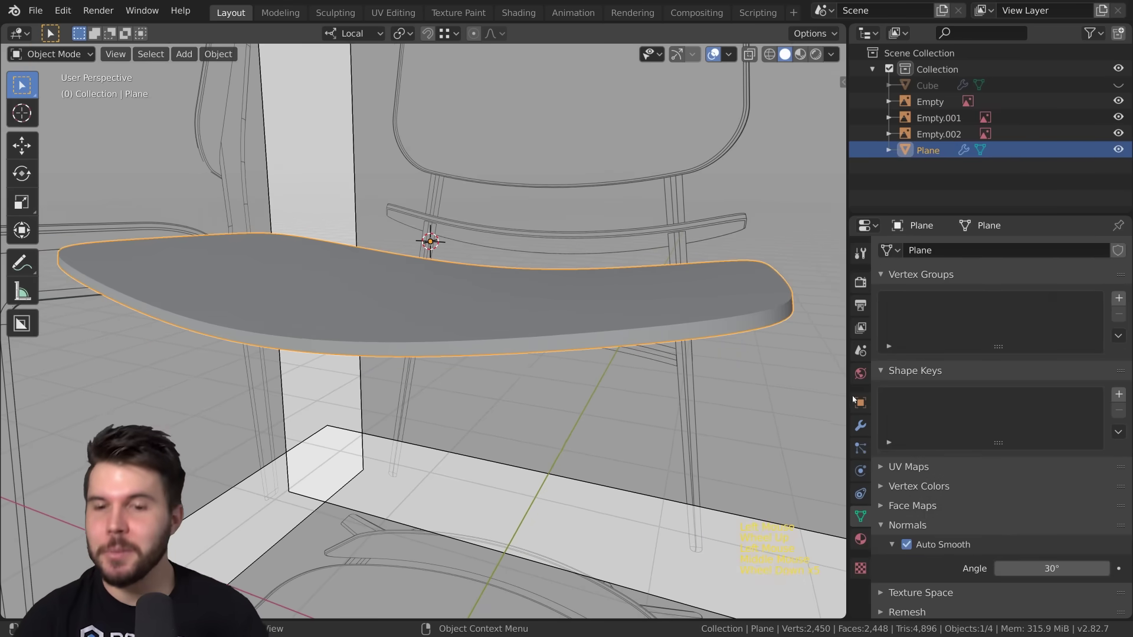
Step: Add a Bevel modifier to the seat after its Solidify modifier
click(861, 426)
click(899, 328)
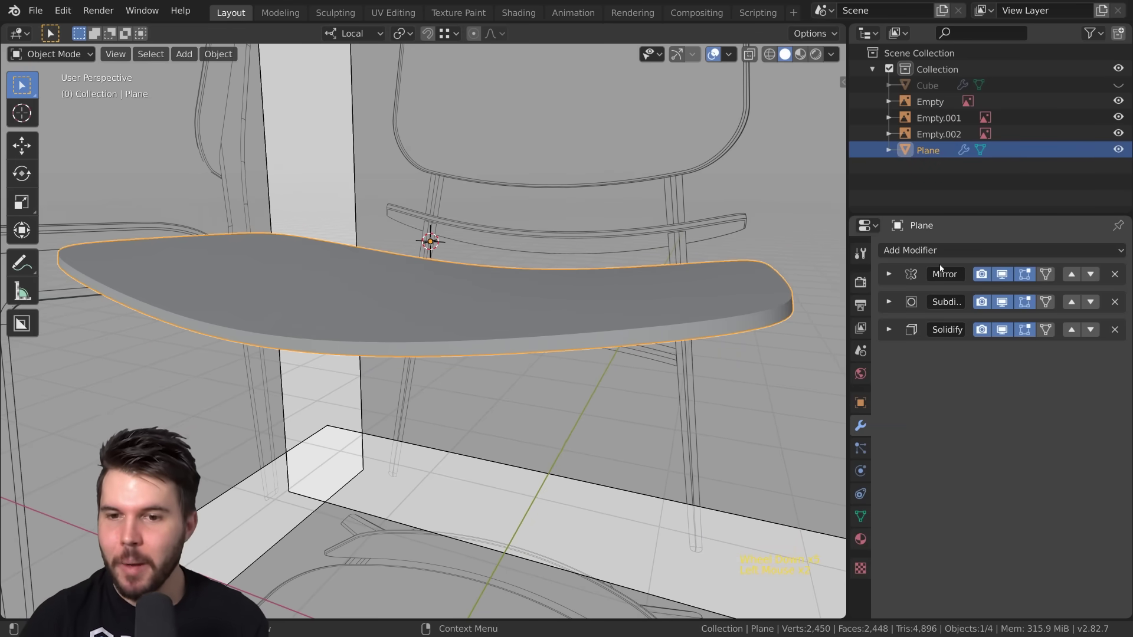
click(931, 251)
click(807, 302)
middle_drag(802, 311, 557, 372)
scroll(599, 352, up, 2)
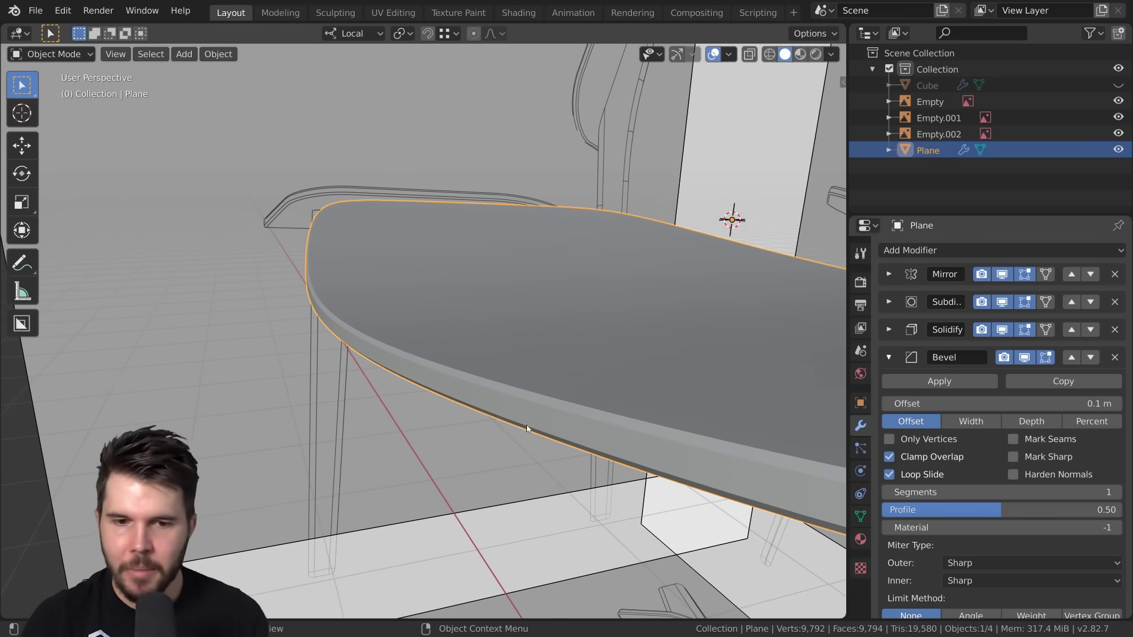
Step: Reapply smooth shading to the seat and examine its beveled rim up close
middle_drag(449, 377, 413, 374)
right_click(472, 364)
click(472, 361)
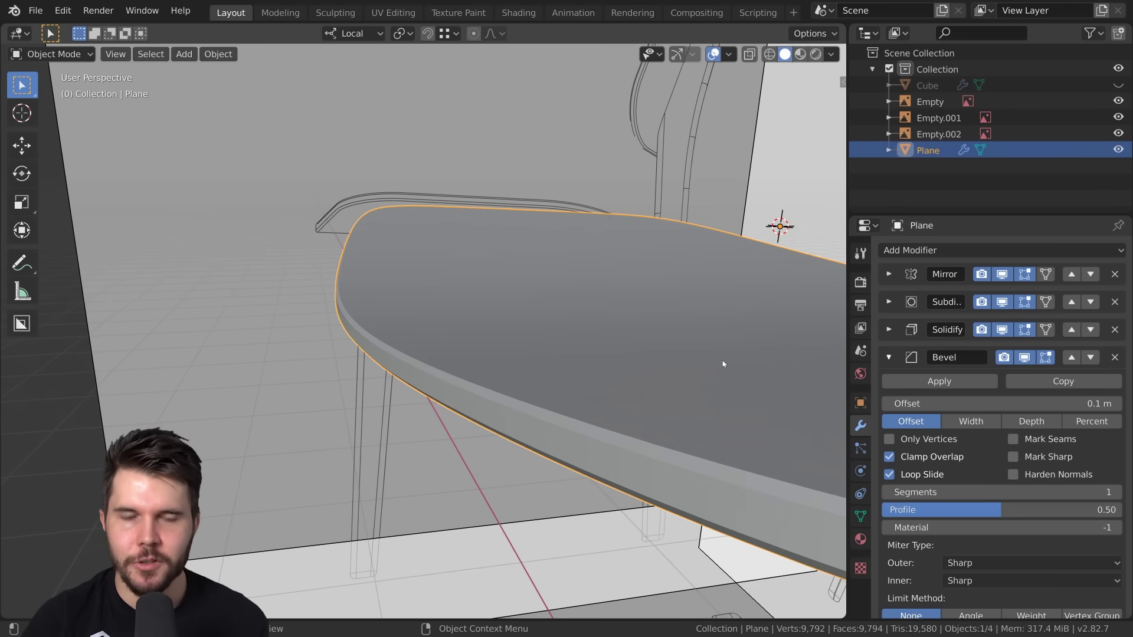
scroll(663, 409, down, 3)
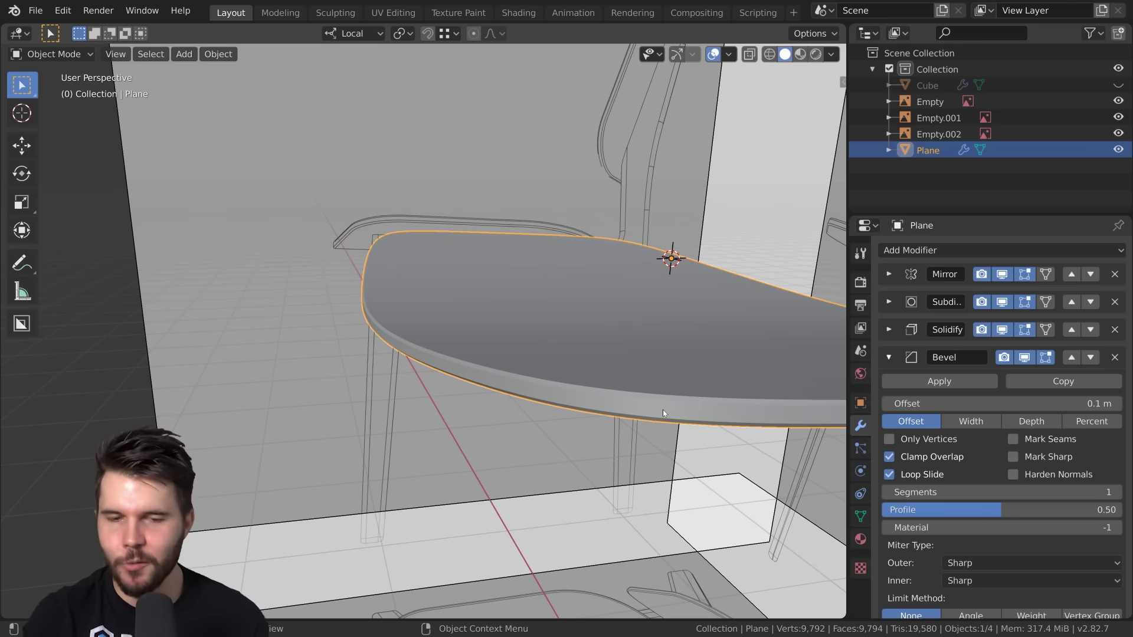
scroll(663, 409, up, 3)
middle_drag(664, 410, 555, 421)
scroll(554, 420, up, 1)
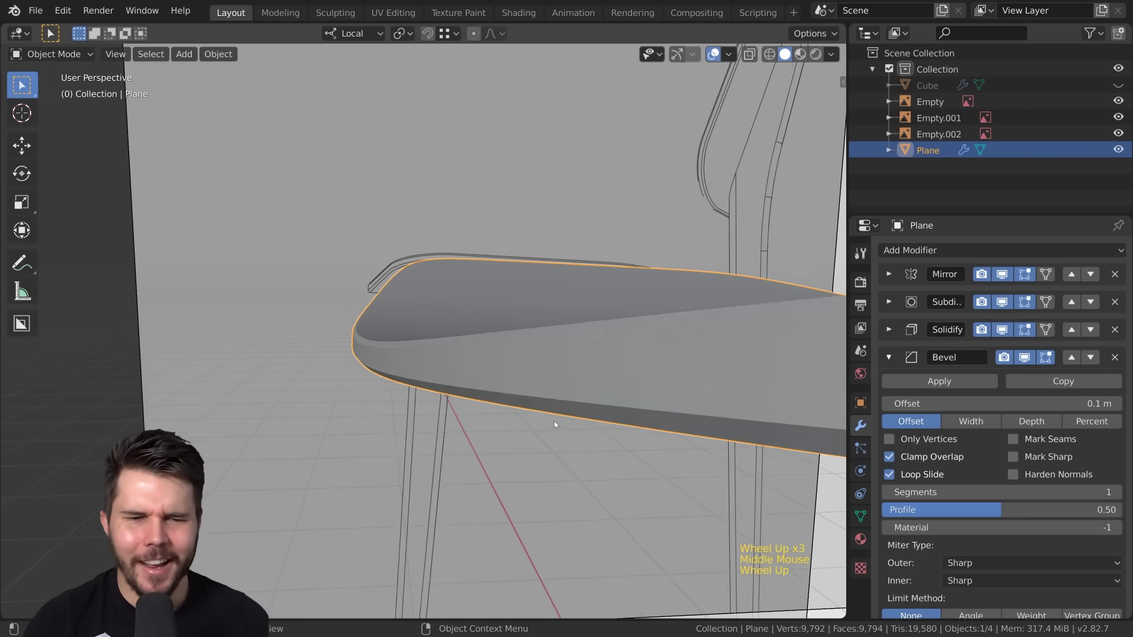
scroll(555, 421, up, 2)
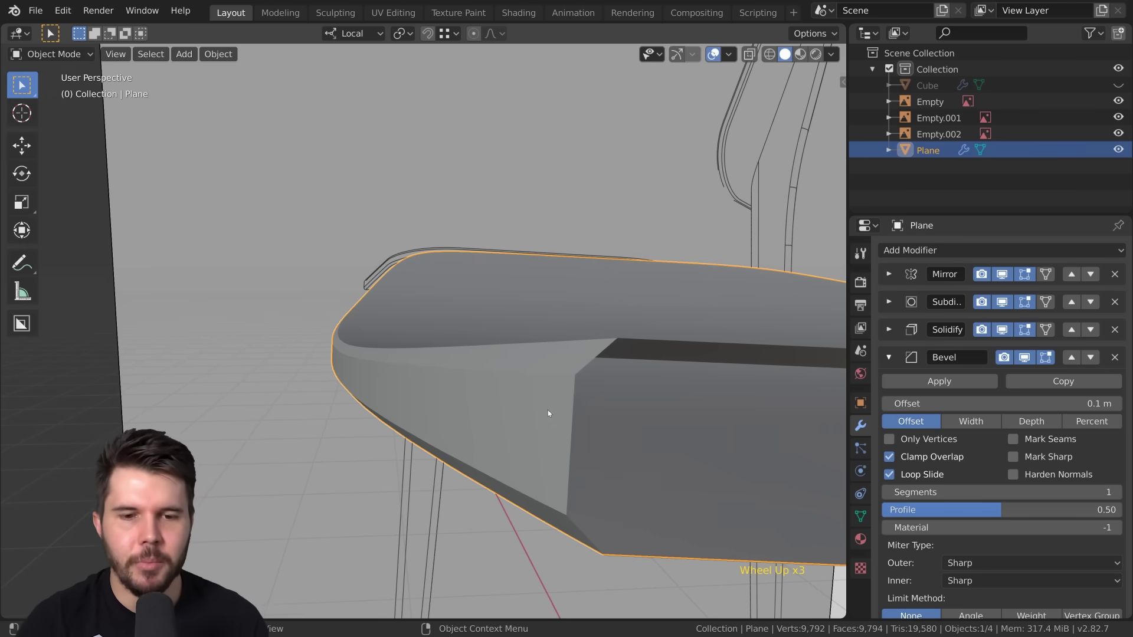
Step: Enter Edit Mode on the seat and open the viewport shading options to display it in wireframe
scroll(550, 413, up, 2)
middle_drag(549, 413, 568, 429)
scroll(561, 416, down, 2)
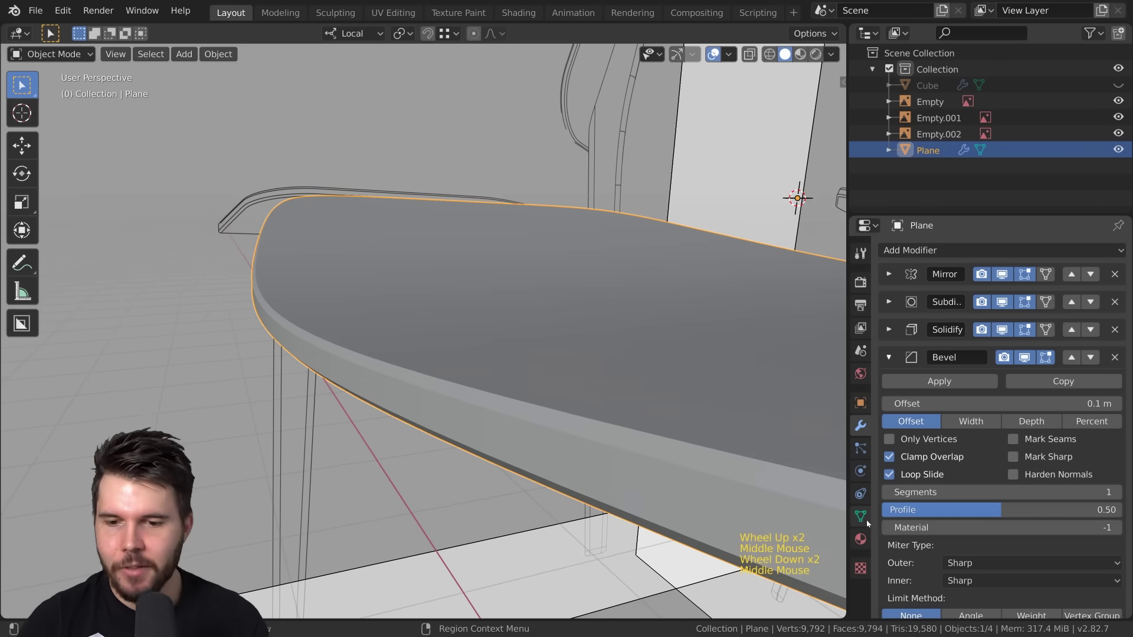
scroll(803, 456, down, 6)
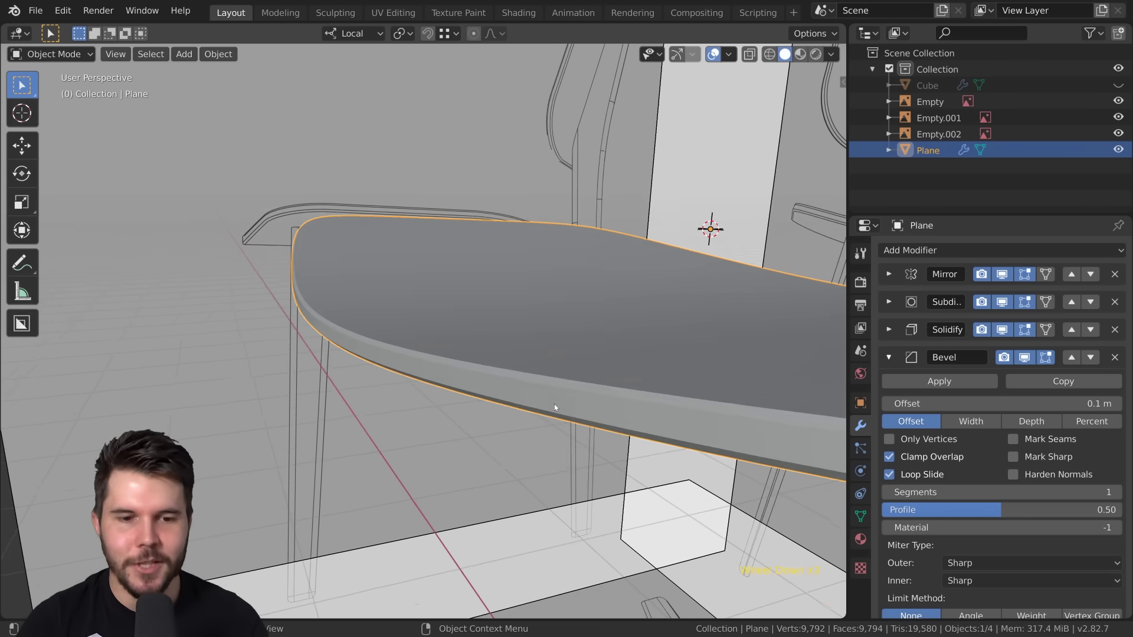
middle_drag(453, 385, 454, 355)
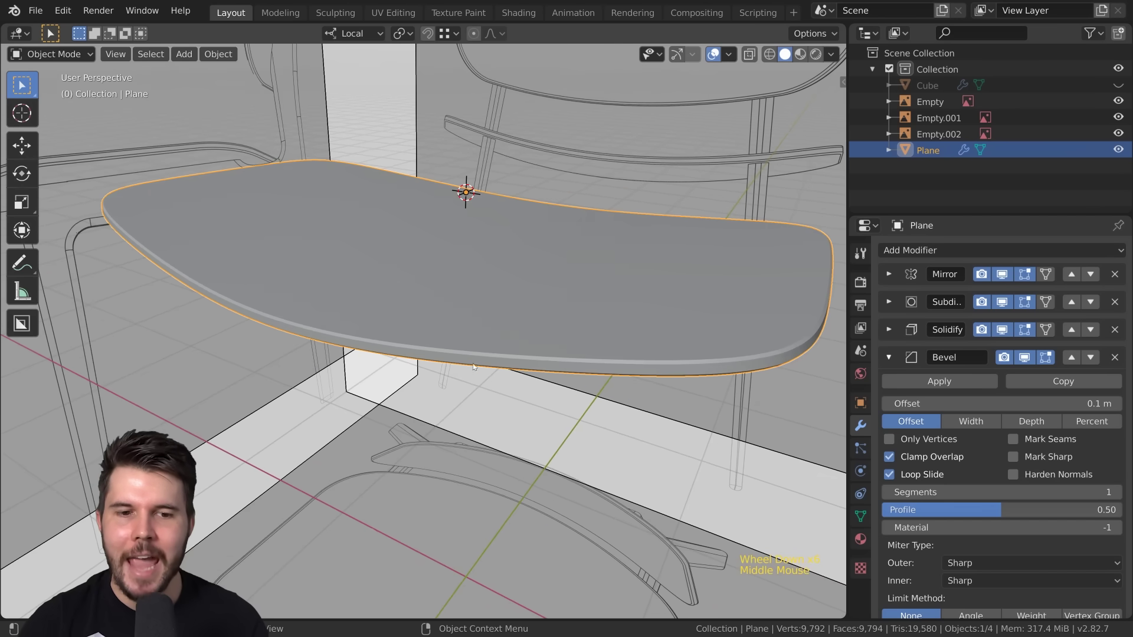
scroll(522, 358, down, 2)
key(Tab)
key(z)
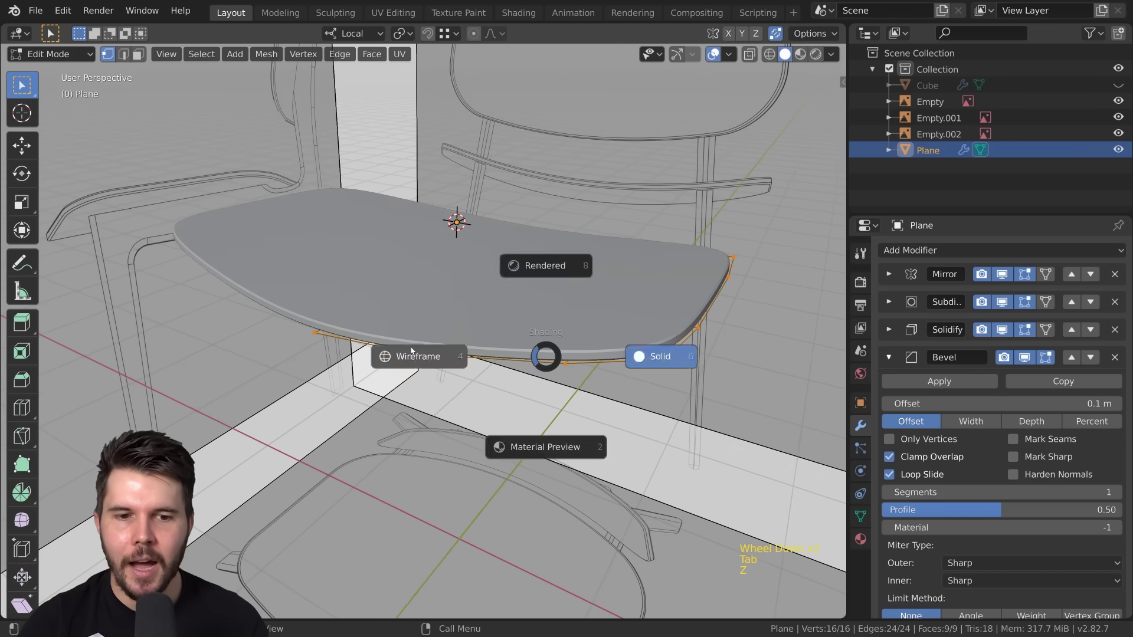
Step: Mark the outer perimeter edges of the seat mesh as sharp and return to Object Mode
shift+middle_drag(644, 365, 597, 364)
alt+click(597, 364)
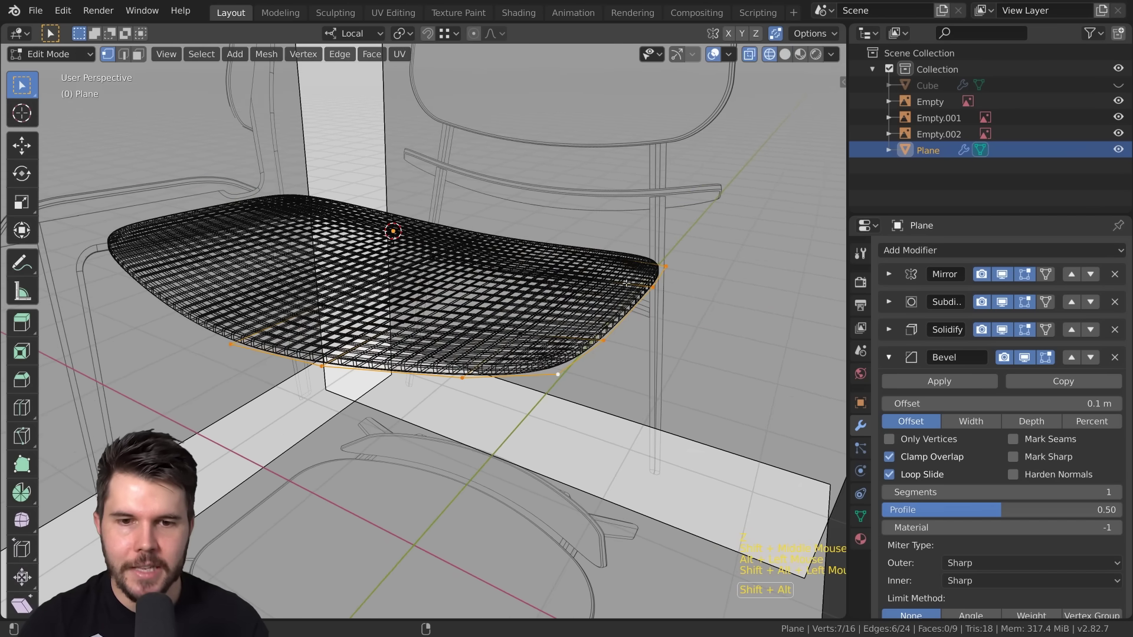
middle_drag(662, 264, 625, 270)
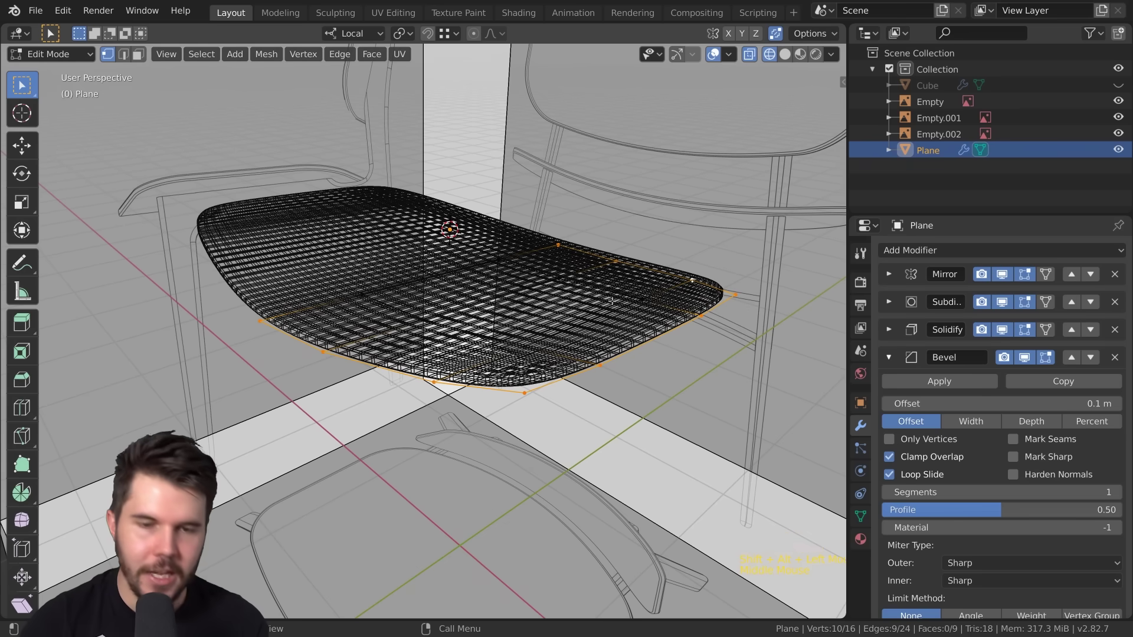
middle_drag(704, 315, 663, 314)
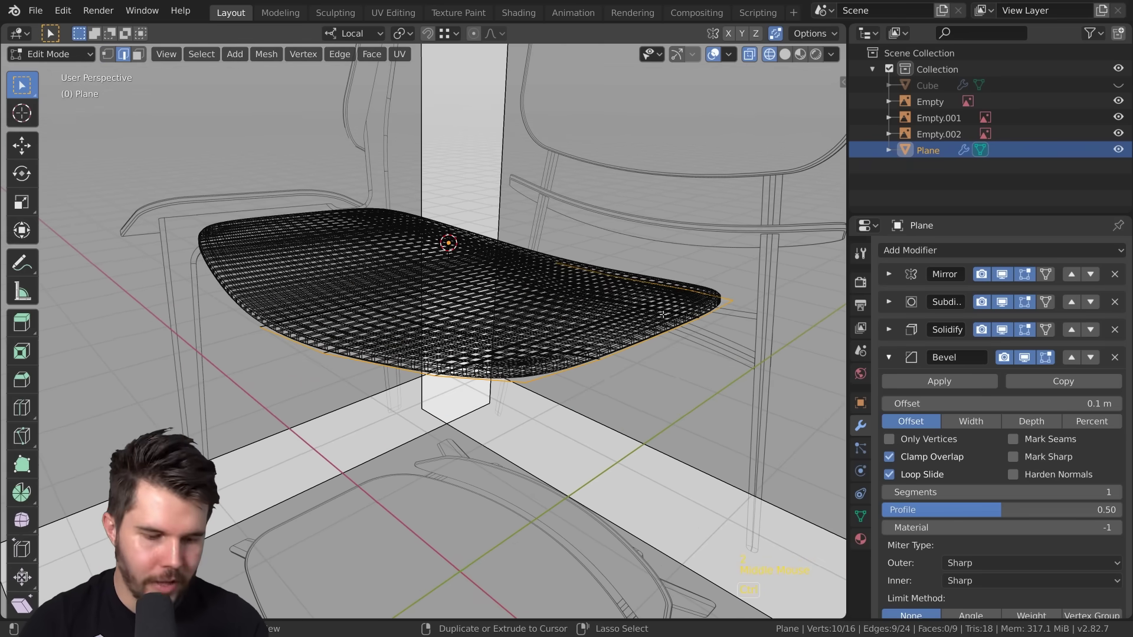
key(ctrl+e)
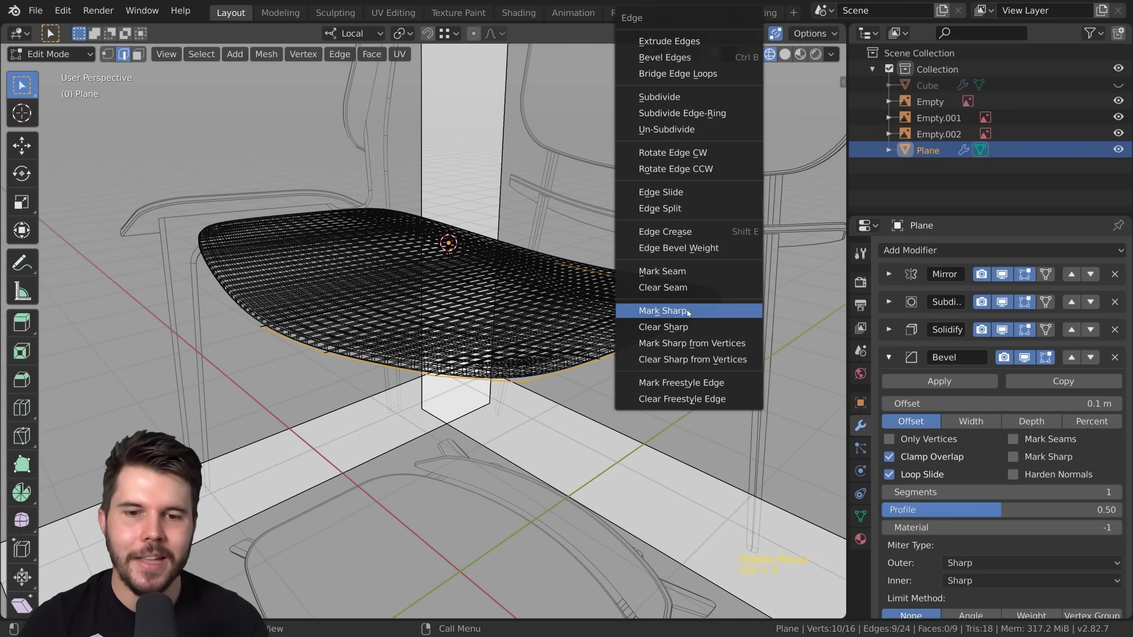
click(688, 311)
scroll(687, 311, up, 2)
key(Tab)
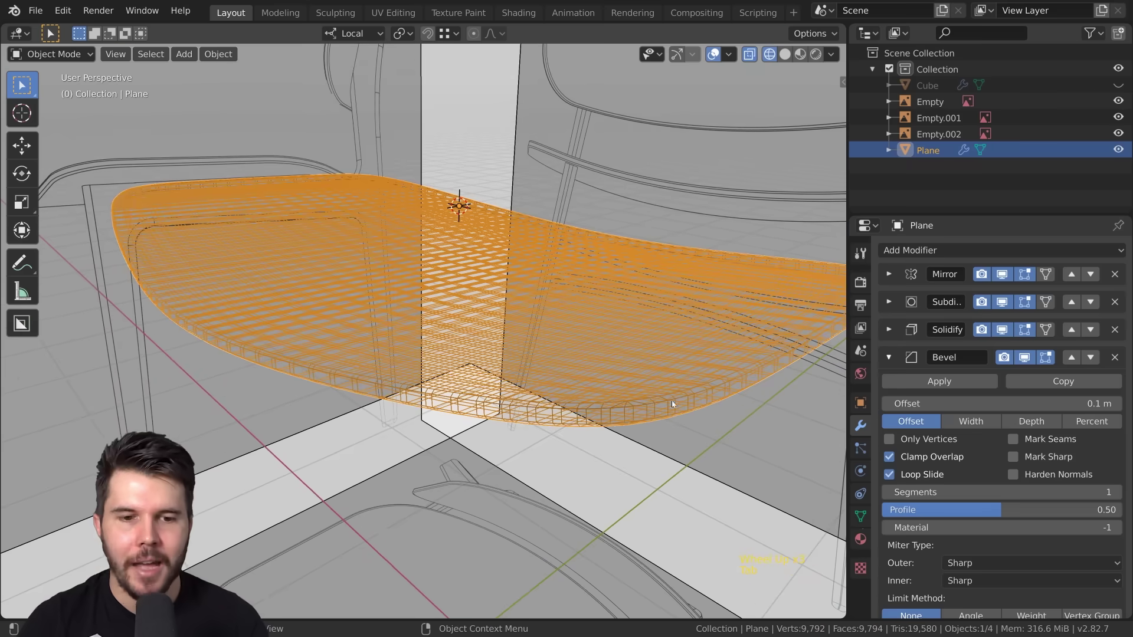
Step: Check the seat's Auto Smooth normals settings and return the viewport to solid shading
click(861, 516)
scroll(968, 497, down, 3)
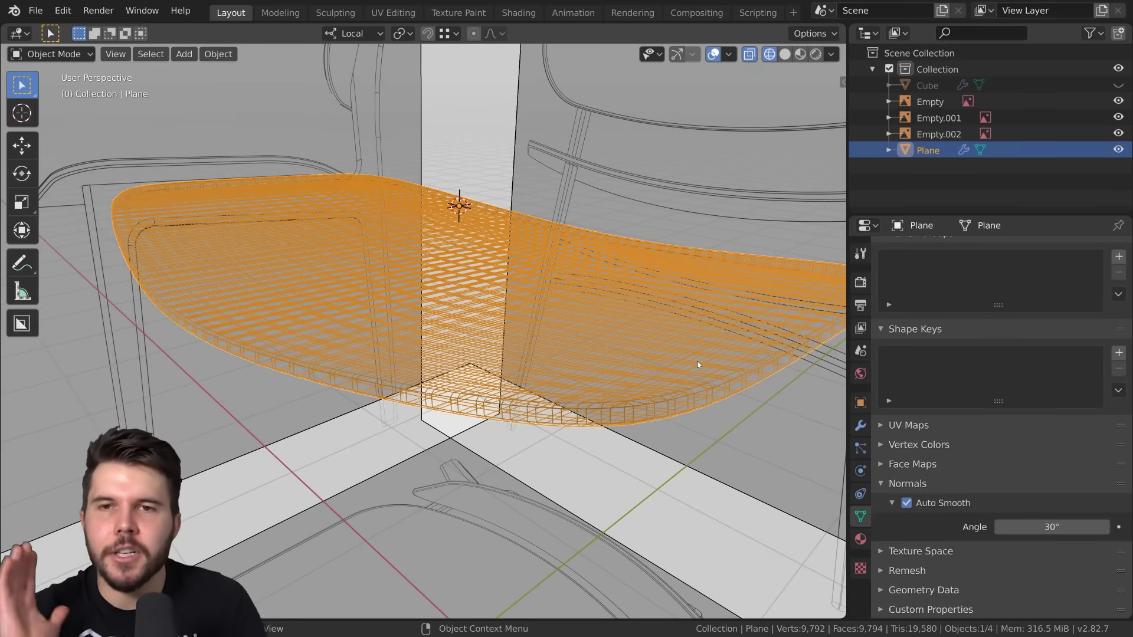
key(z)
click(724, 314)
scroll(661, 325, up, 1)
mouse_move(610, 332)
middle_down()
mouse_move(531, 347)
mouse_move(383, 406)
middle_up()
scroll(604, 321, up, 2)
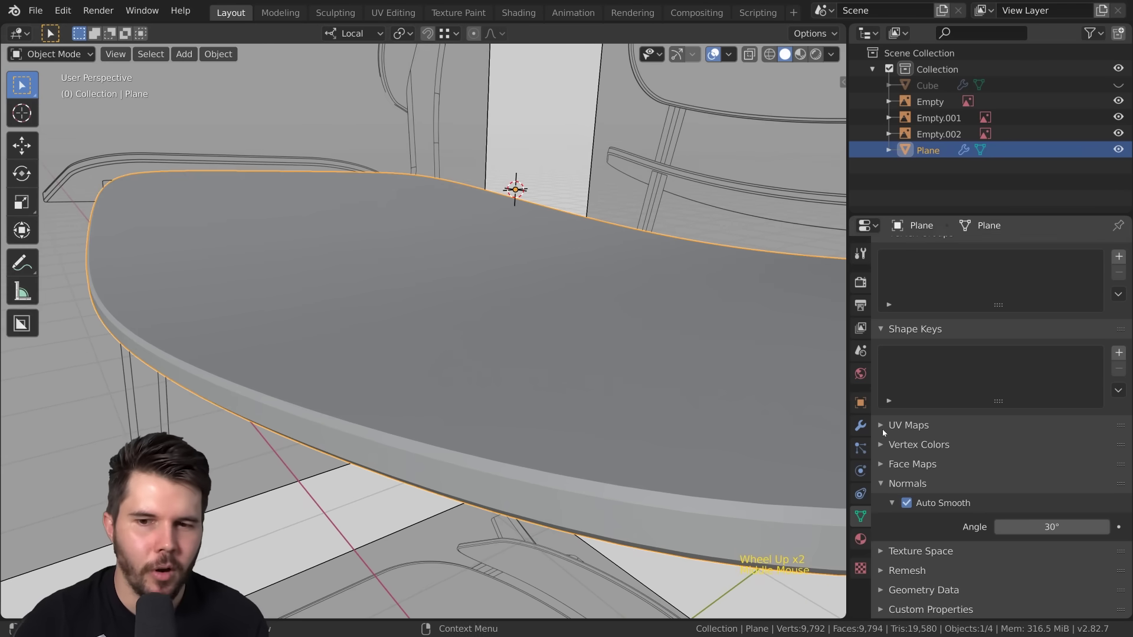
Step: Set the offset of the seat's Bevel modifier to 0.002 m
click(861, 426)
scroll(985, 456, down, 8)
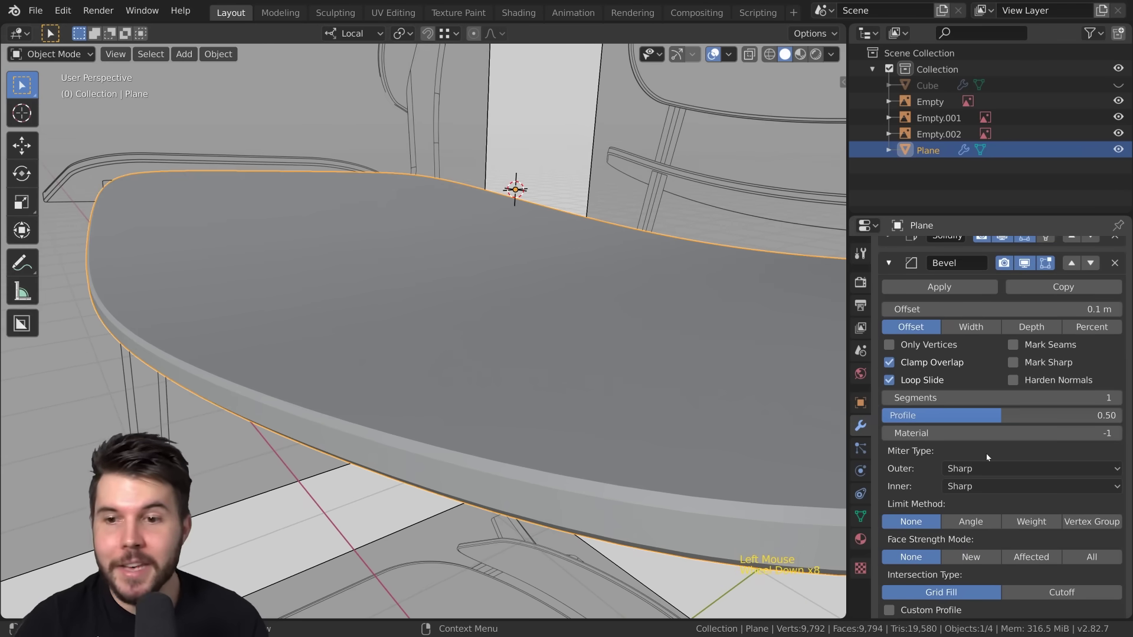
scroll(986, 454, up, 2)
scroll(986, 453, down, 2)
scroll(986, 453, up, 1)
middle_drag(596, 407, 445, 357)
mouse_move(445, 357)
shift+middle_down()
mouse_move(466, 362)
mouse_move(431, 372)
shift+middle_up()
scroll(465, 363, up, 3)
scroll(433, 373, down, 1)
drag(997, 333, 1032, 333)
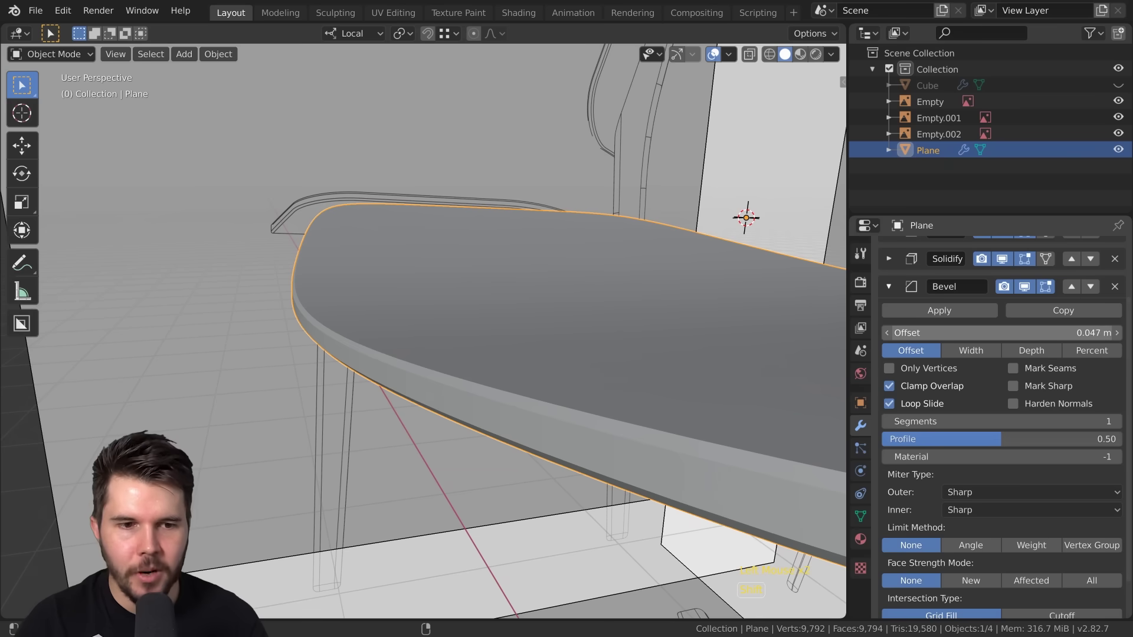
shift+drag(920, 333, 913, 333)
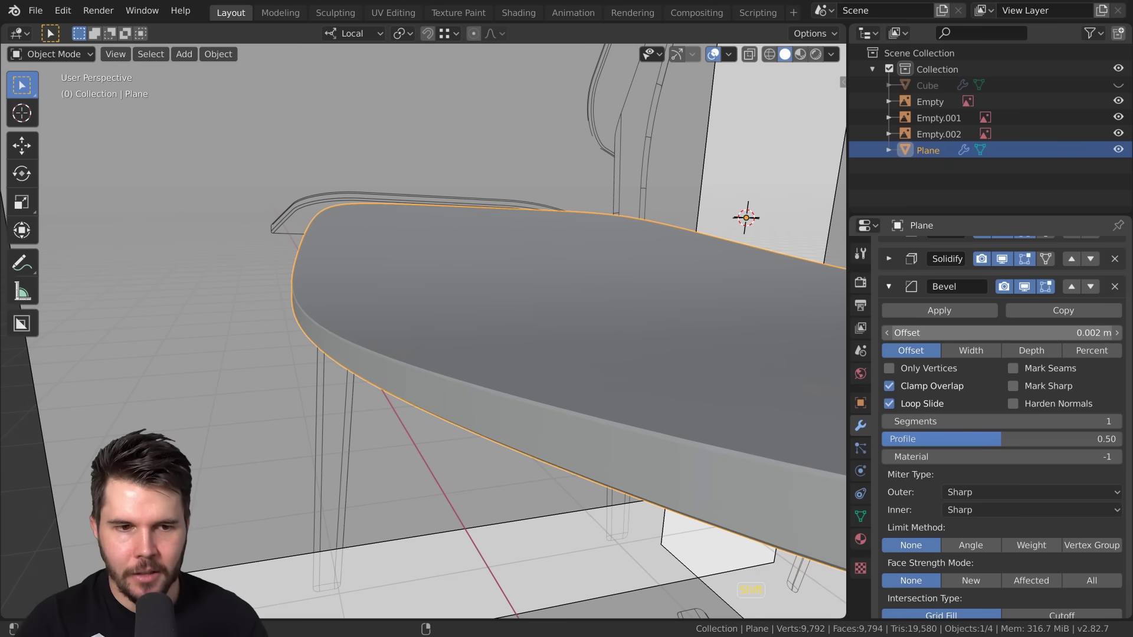
Step: Try 3 segments on the seat's Bevel modifier and examine the rounded rim
scroll(681, 360, down, 3)
middle_drag(682, 361, 697, 372)
scroll(698, 374, down, 8)
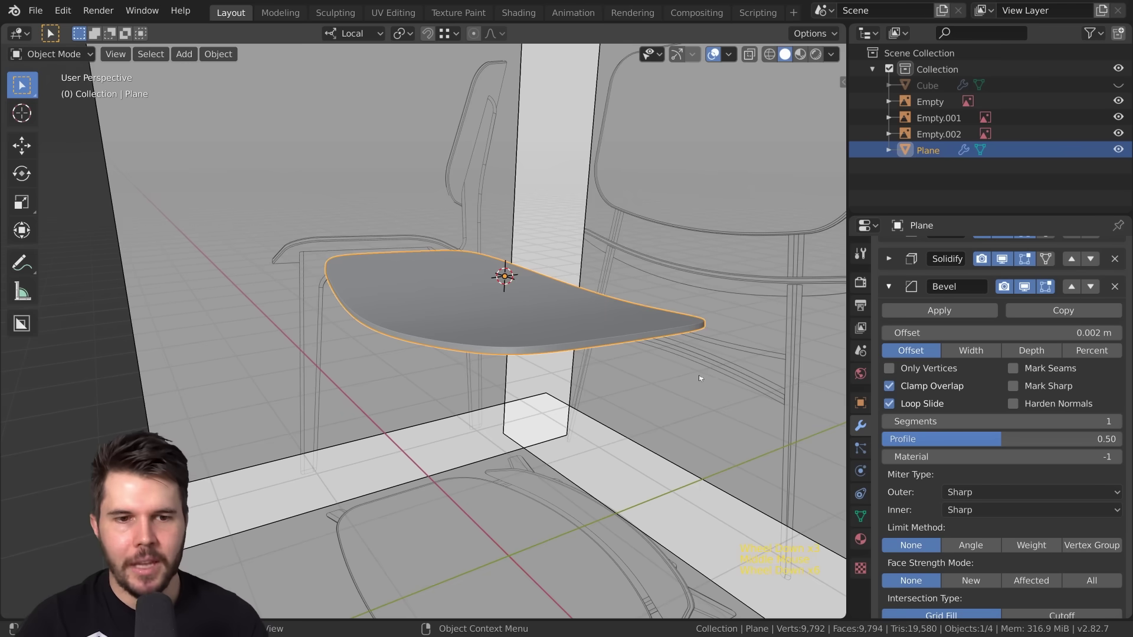
scroll(572, 420, up, 16)
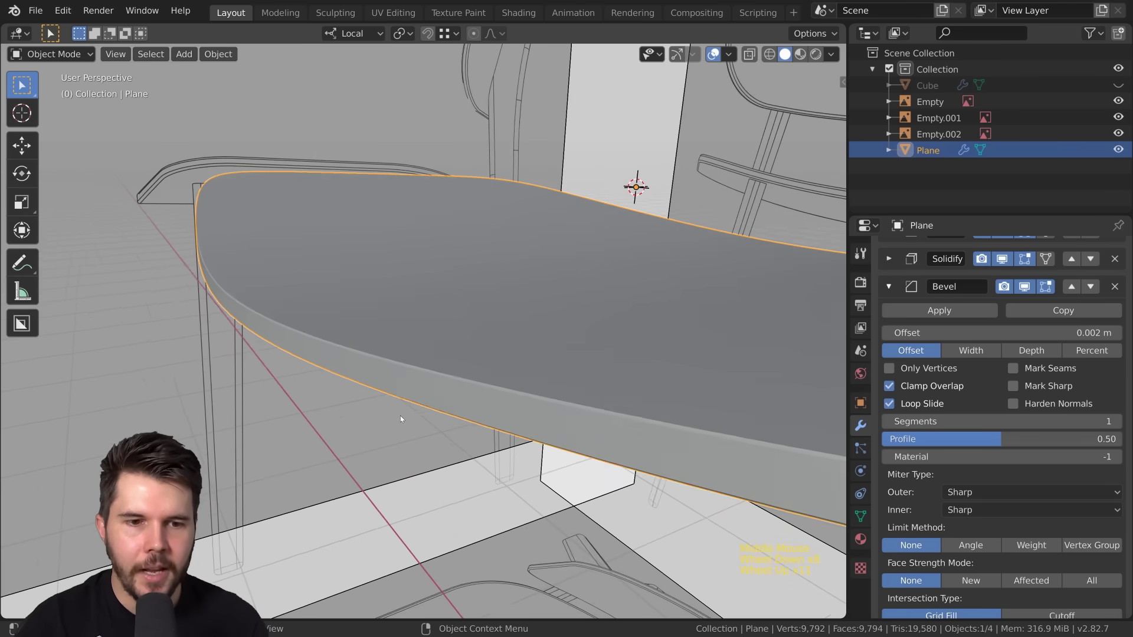
middle_drag(371, 402, 329, 372)
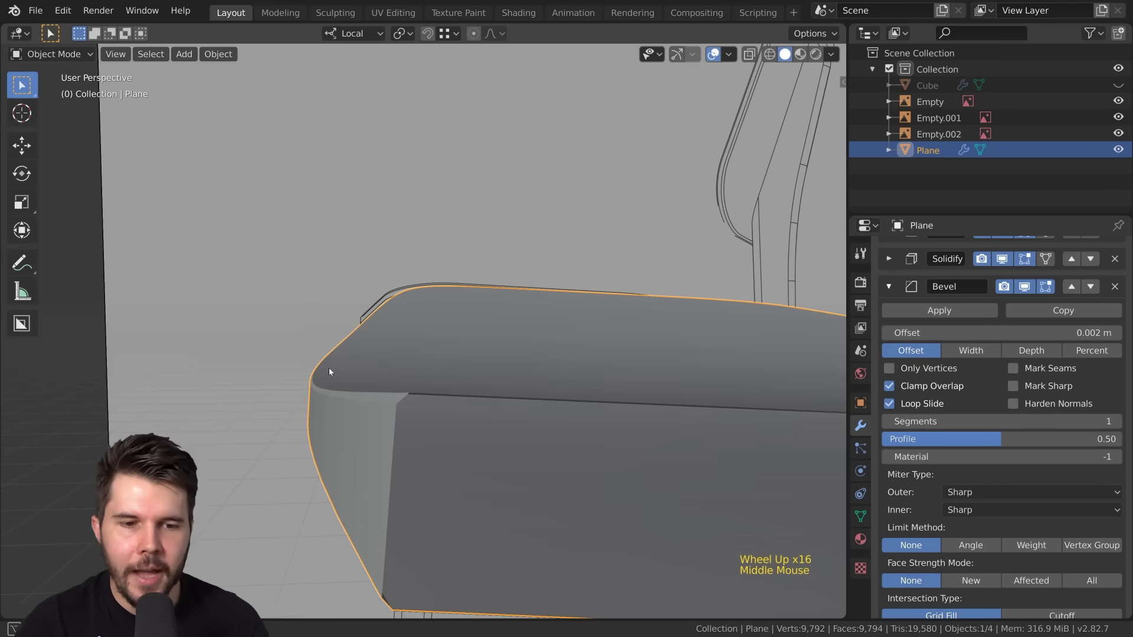
scroll(1017, 521, down, 7)
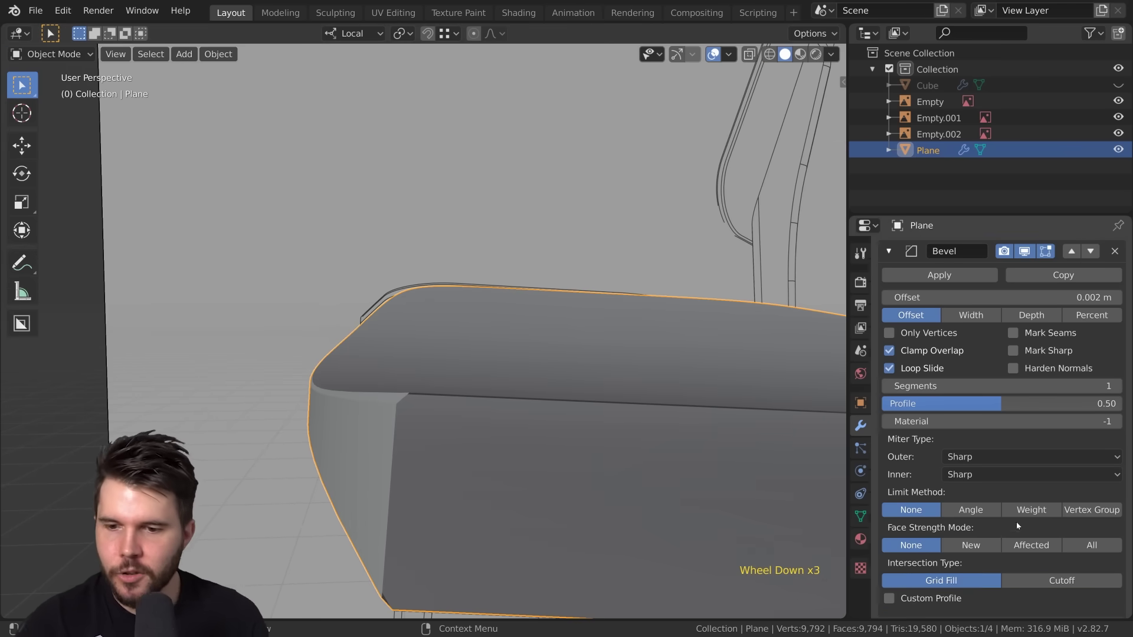
click(1117, 381)
click(1117, 381)
scroll(582, 458, up, 2)
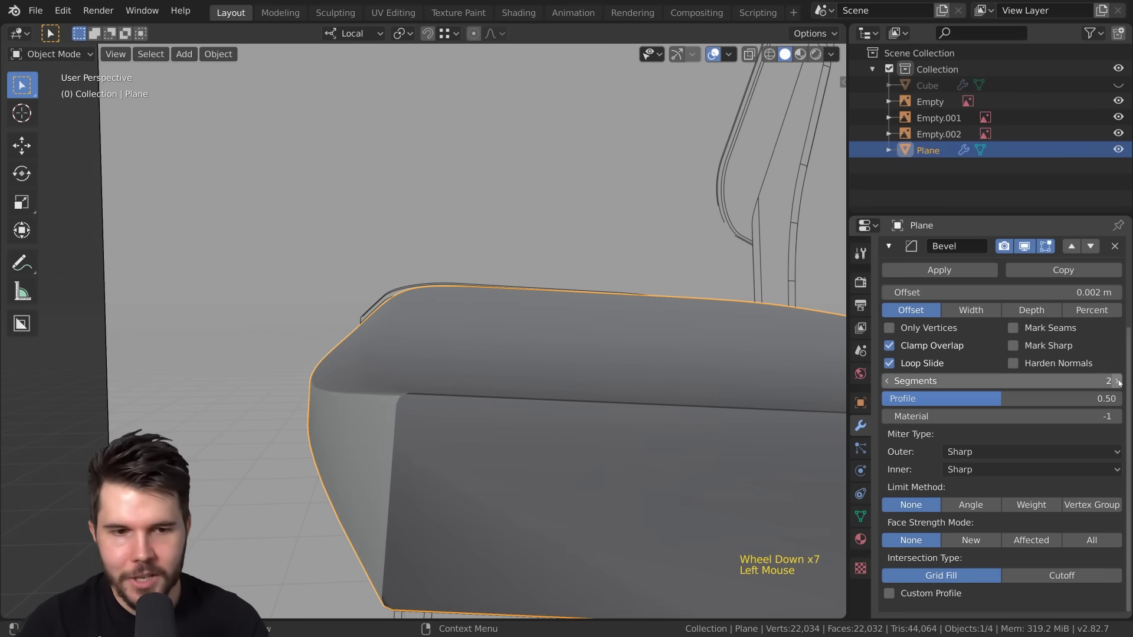
middle_drag(582, 458, 347, 413)
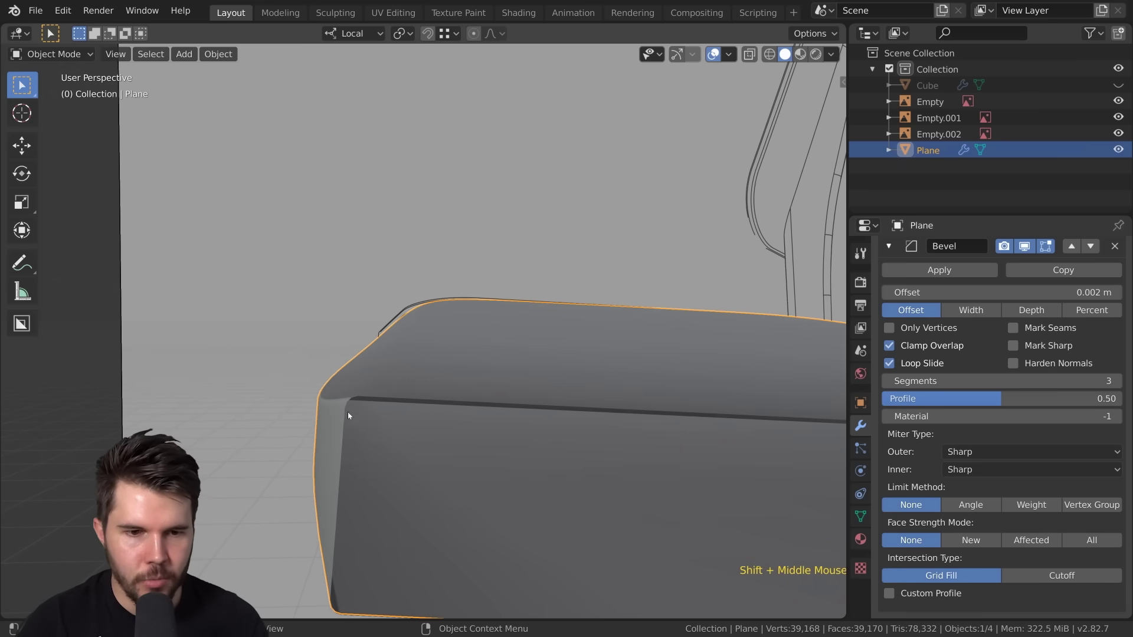
scroll(352, 407, down, 4)
middle_drag(443, 417, 738, 412)
scroll(455, 447, down, 7)
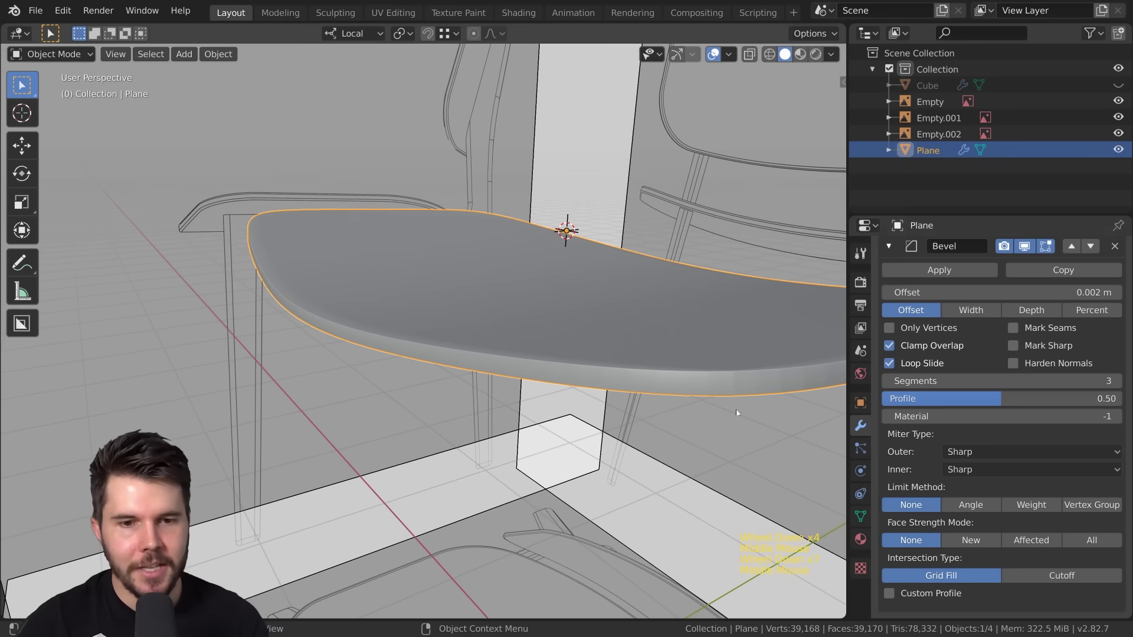
Step: Set the Bevel modifier's segments to 2 and look at the rim up close
click(888, 380)
click(887, 381)
click(1114, 380)
scroll(526, 368, up, 2)
mouse_move(526, 367)
middle_down()
mouse_move(460, 375)
mouse_move(506, 365)
mouse_move(522, 385)
middle_up()
Step: Inspect the seat's edges in Object and Edit Mode, switching between wireframe and solid shading
key(Tab)
key(z)
key(Tab)
scroll(512, 377, down, 3)
key(z)
scroll(519, 384, up, 2)
key(Tab)
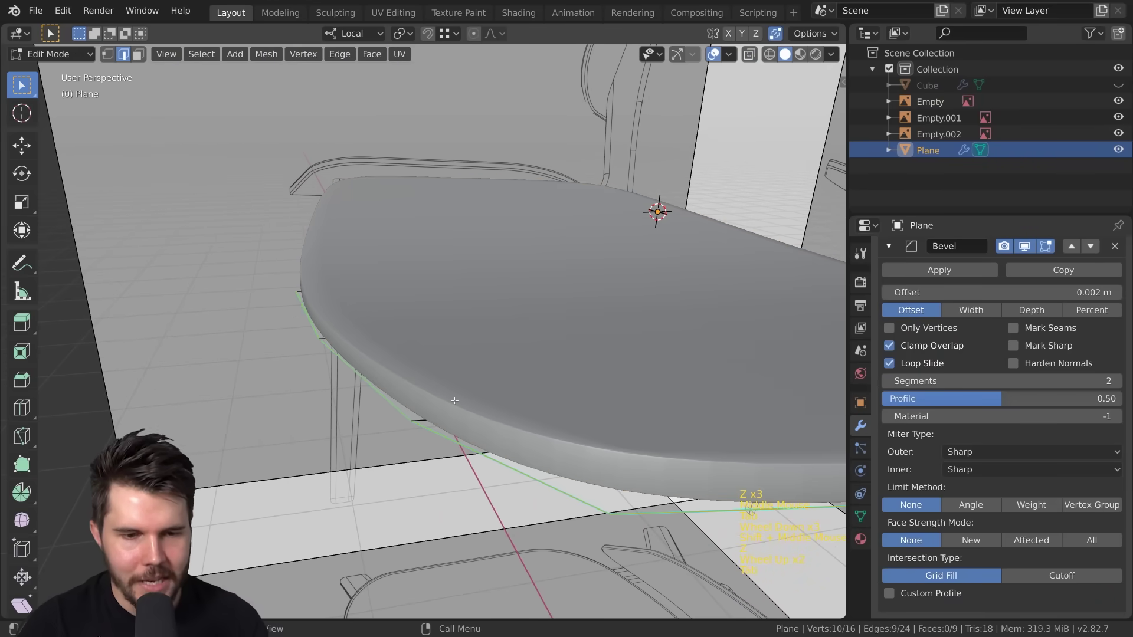
Step: Enable Mark Sharp on the Bevel modifier and return to Object Mode
scroll(455, 401, up, 2)
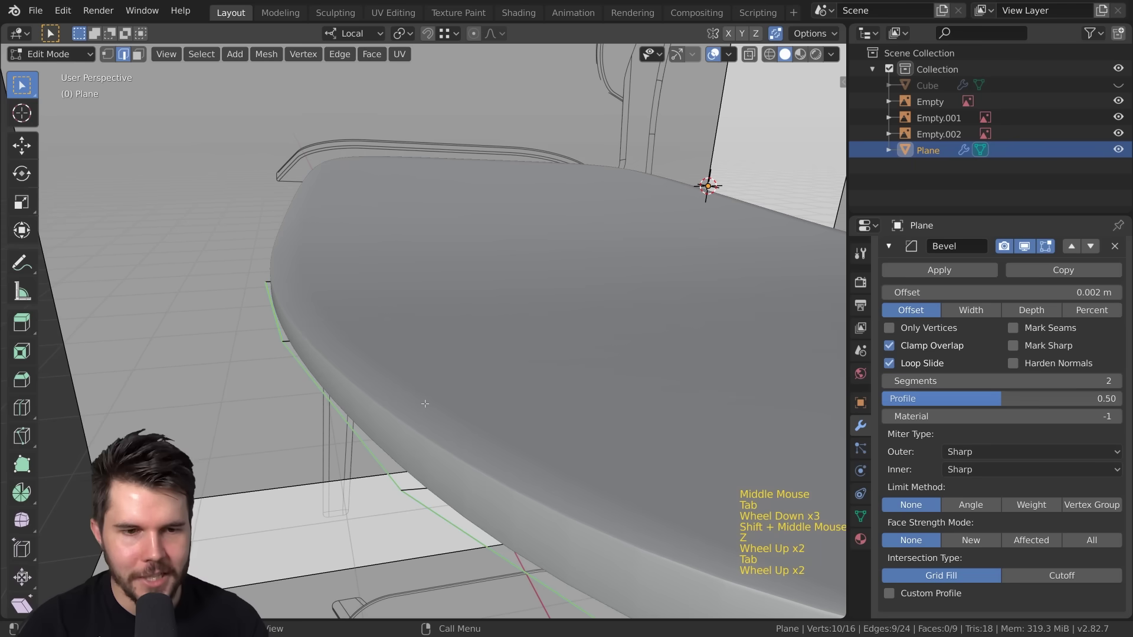
click(1014, 346)
scroll(486, 388, up, 1)
key(Tab)
shift+middle_drag(486, 388, 489, 387)
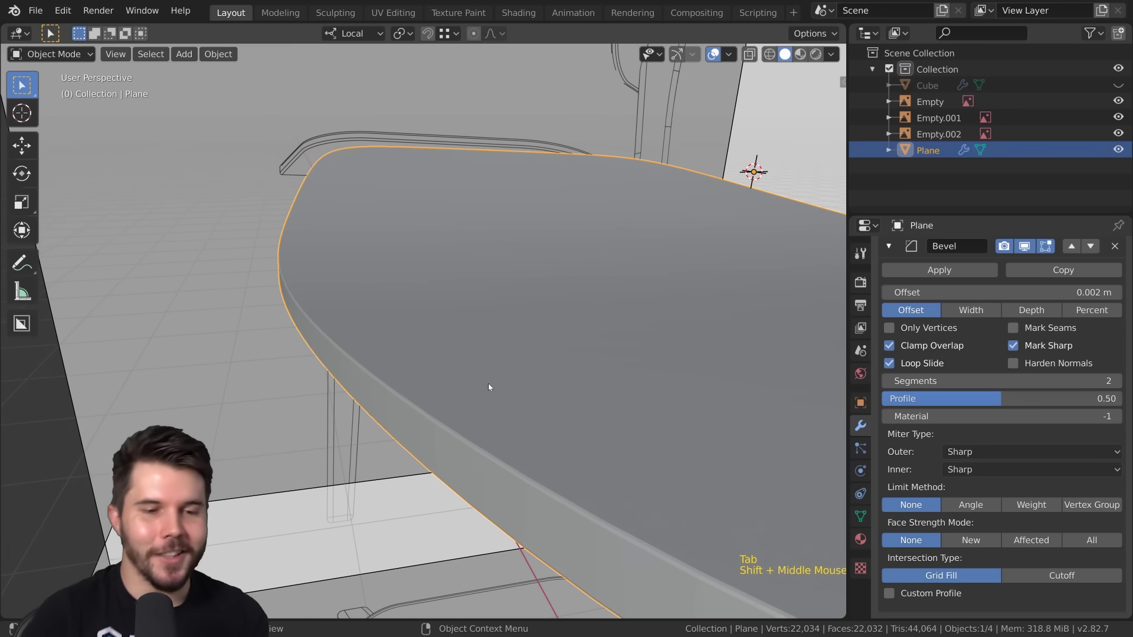
Step: Examine the shading of the beveled rim and the seat's front corner up close in Edit Mode
scroll(487, 384, up, 1)
middle_drag(494, 385, 590, 336)
scroll(482, 378, up, 1)
key(Tab)
scroll(448, 384, down, 1)
scroll(425, 372, up, 1)
scroll(413, 322, down, 7)
scroll(686, 369, up, 2)
scroll(686, 369, down, 1)
scroll(685, 368, down, 1)
scroll(464, 369, up, 5)
scroll(465, 349, up, 3)
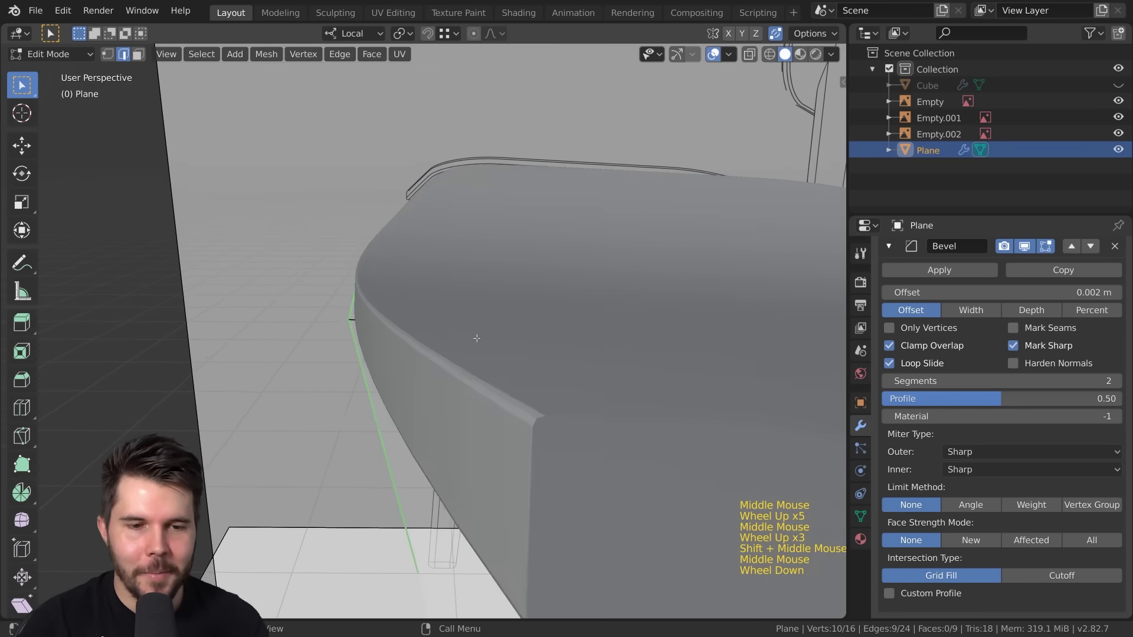
scroll(590, 336, down, 2)
Step: Compare the seat's beveled edge using 1 segment and 2 segments
click(888, 381)
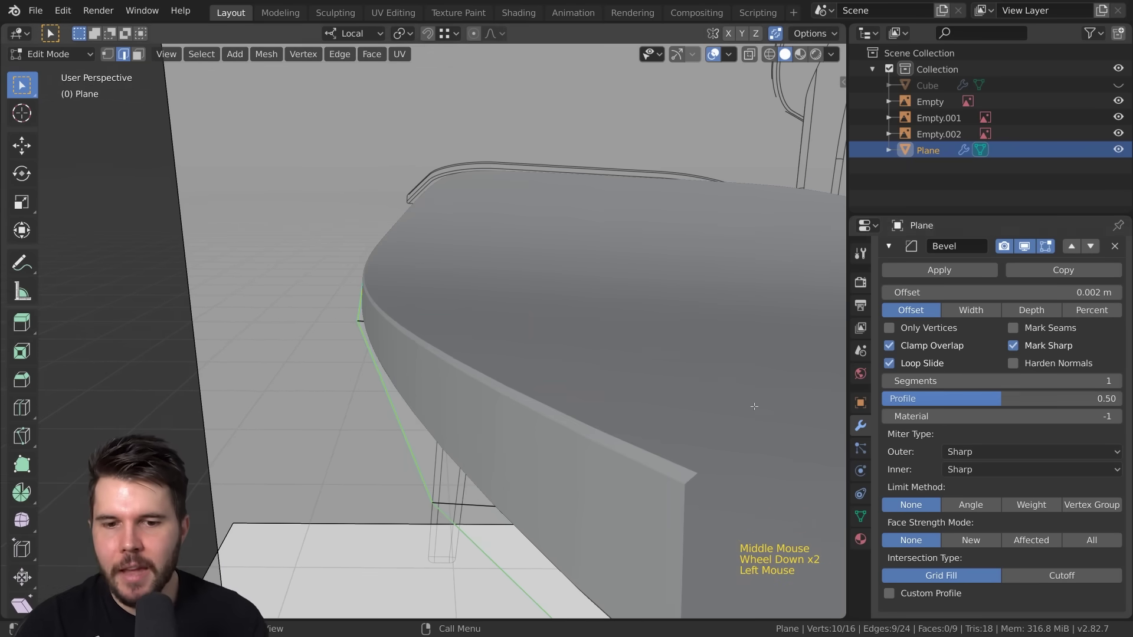
click(1114, 381)
middle_drag(805, 400, 673, 410)
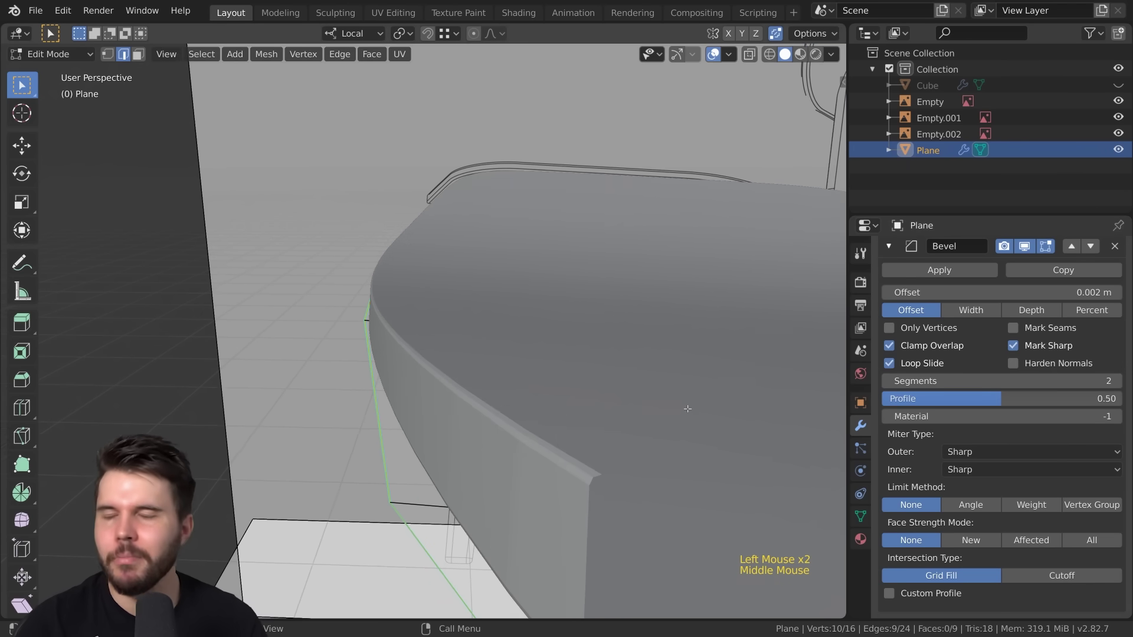
scroll(532, 385, up, 2)
middle_drag(531, 384, 559, 360)
Step: Return to Object Mode, reselect the seat and open its object context menu
scroll(534, 379, down, 2)
scroll(576, 395, down, 4)
key(Tab)
scroll(487, 384, down, 2)
key(alt+a)
click(661, 352)
right_click(661, 352)
Step: Examine the shading along the seat's rim and around its curved corner from several angles
scroll(554, 370, up, 3)
middle_drag(607, 331, 484, 319)
scroll(635, 340, up, 3)
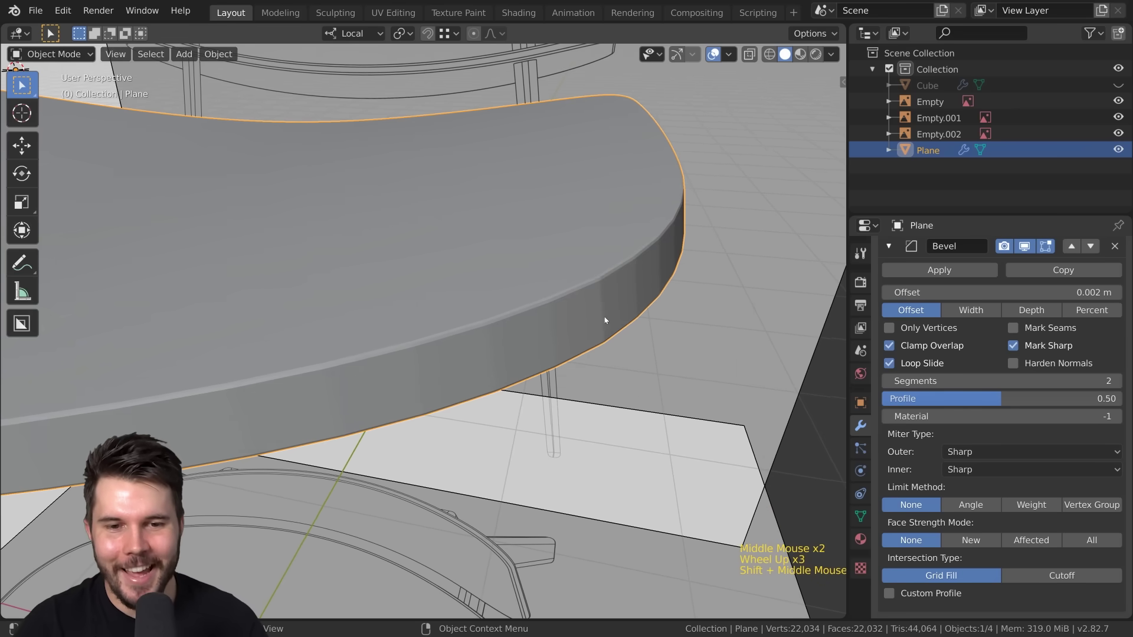
middle_drag(634, 317, 612, 295)
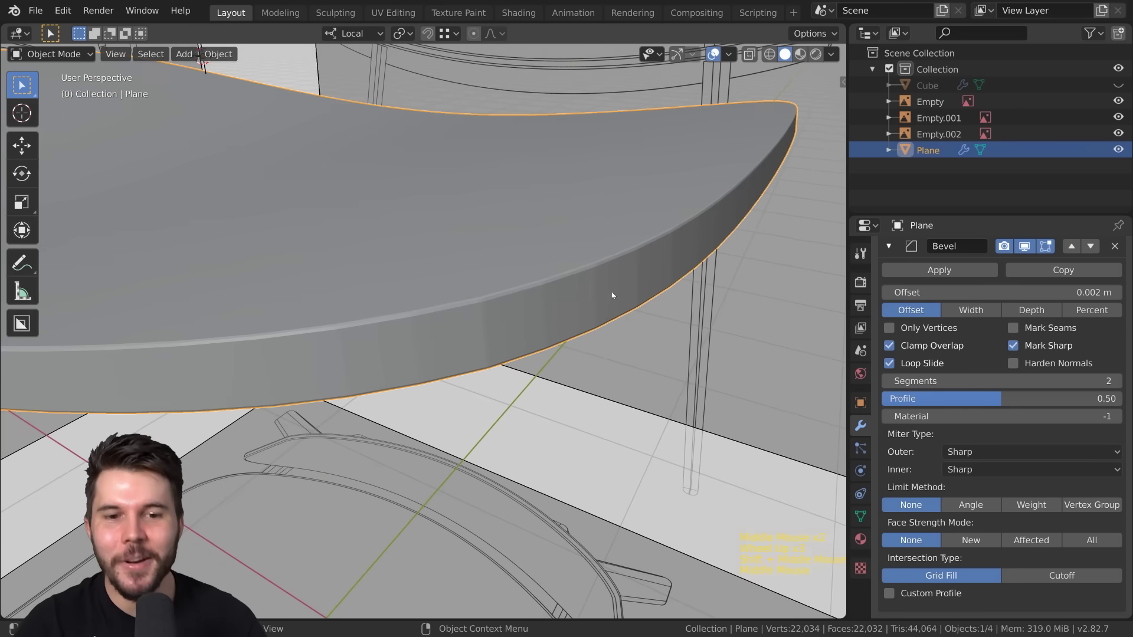
scroll(555, 311, down, 2)
right_click(578, 306)
scroll(471, 314, down, 4)
middle_drag(471, 313, 490, 264)
scroll(387, 334, up, 3)
middle_drag(388, 334, 464, 311)
scroll(433, 315, down, 2)
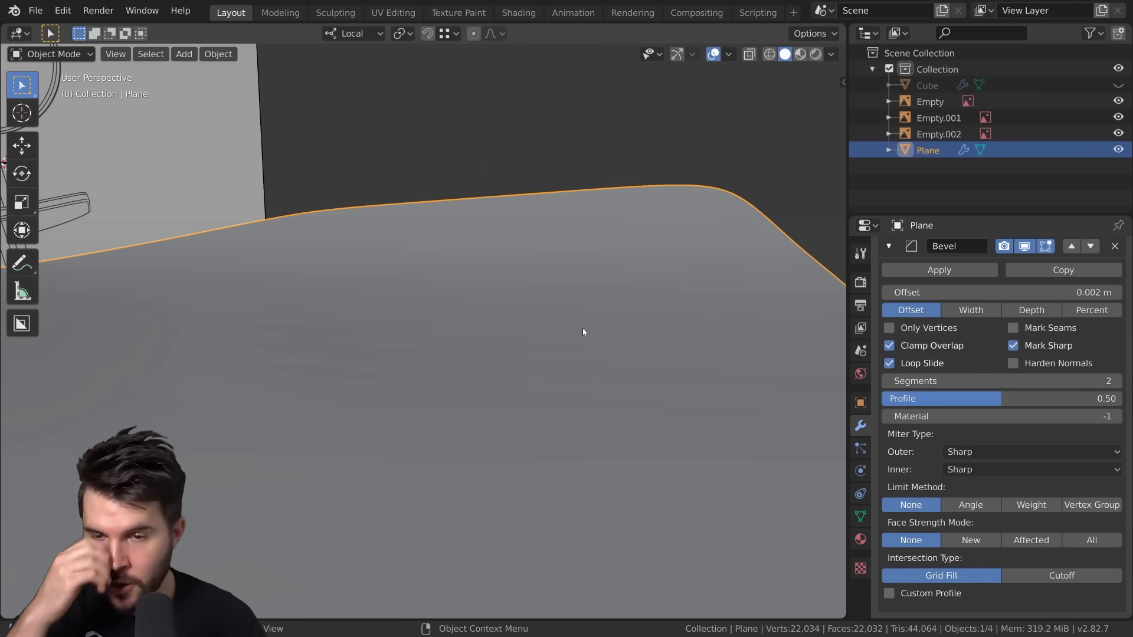
scroll(583, 329, down, 3)
scroll(902, 307, up, 5)
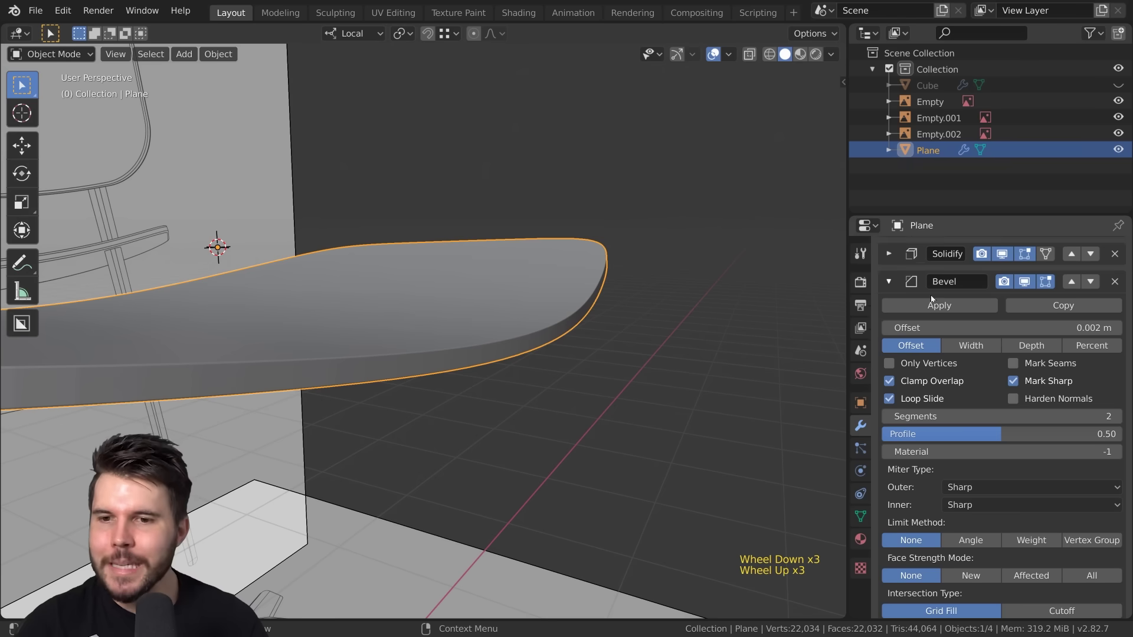
Step: Review the seat's modifier stack and examine the shading of its upper surface
click(890, 306)
click(890, 355)
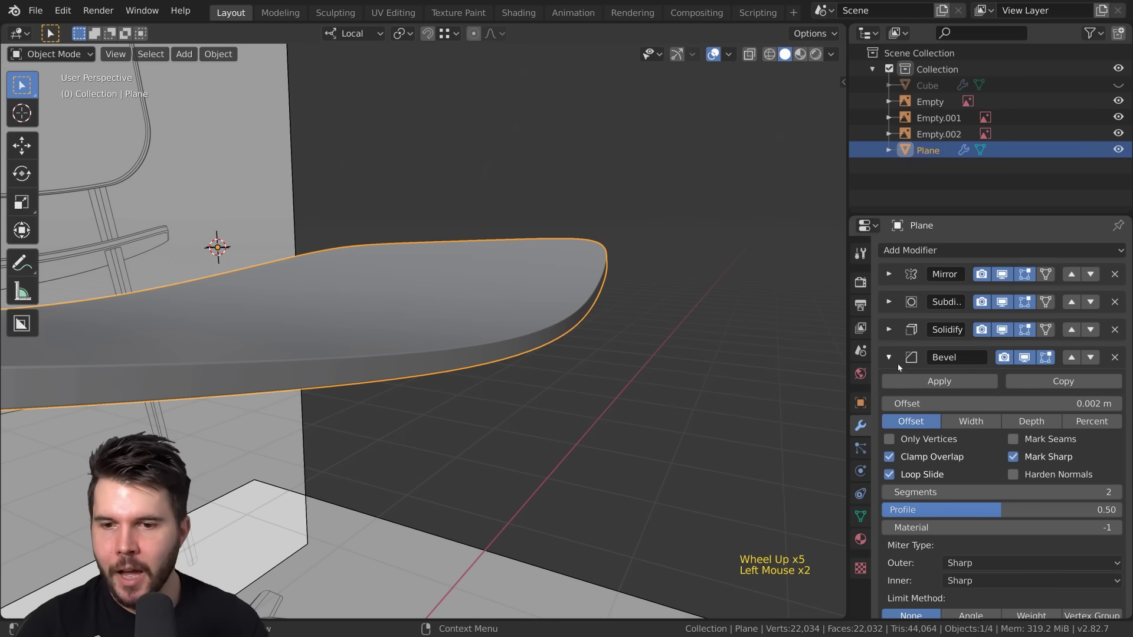
scroll(1006, 438, down, 5)
middle_drag(608, 339, 388, 355)
scroll(395, 354, up, 2)
scroll(487, 333, up, 1)
shift+middle_drag(475, 313, 628, 328)
scroll(487, 330, up, 1)
scroll(487, 329, down, 1)
scroll(617, 312, down, 1)
scroll(620, 312, up, 1)
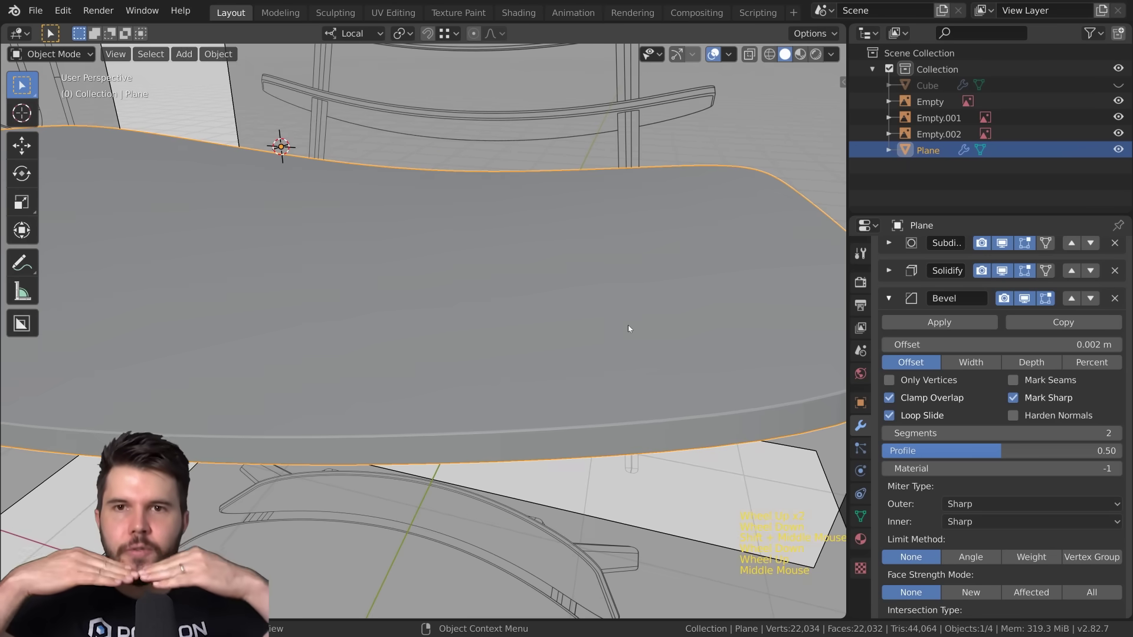
Step: Limit the seat's Bevel modifier by angle and set the angle threshold to 60°
key(Tab)
middle_drag(555, 283, 536, 259)
key(Tab)
shift+middle_drag(620, 298, 459, 348)
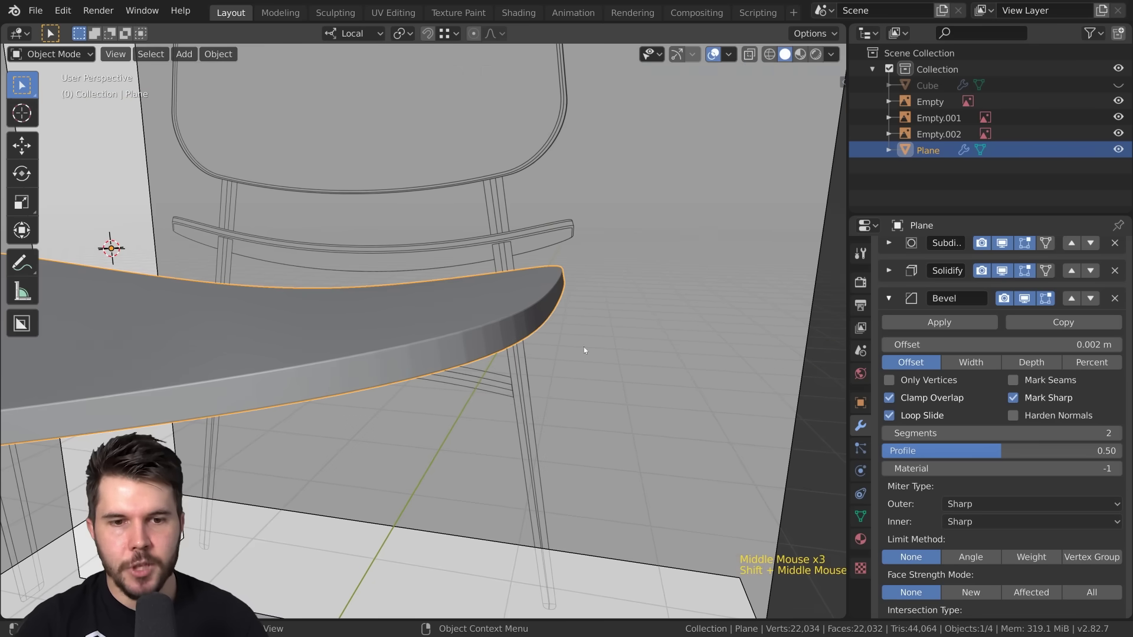
scroll(948, 507, down, 11)
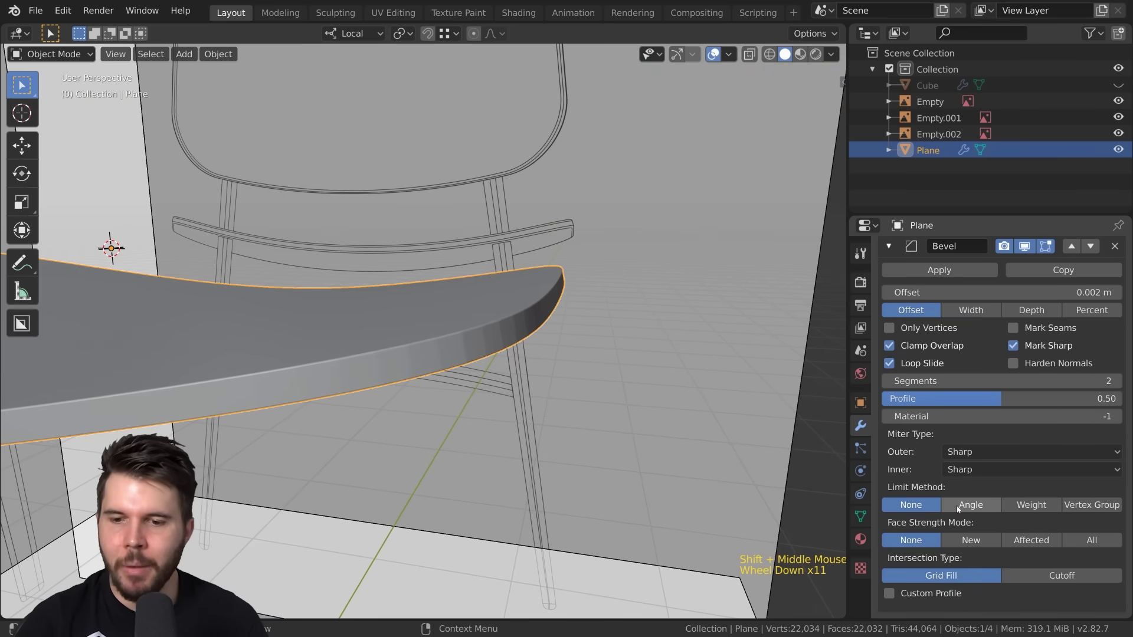
click(973, 505)
middle_drag(649, 425, 614, 413)
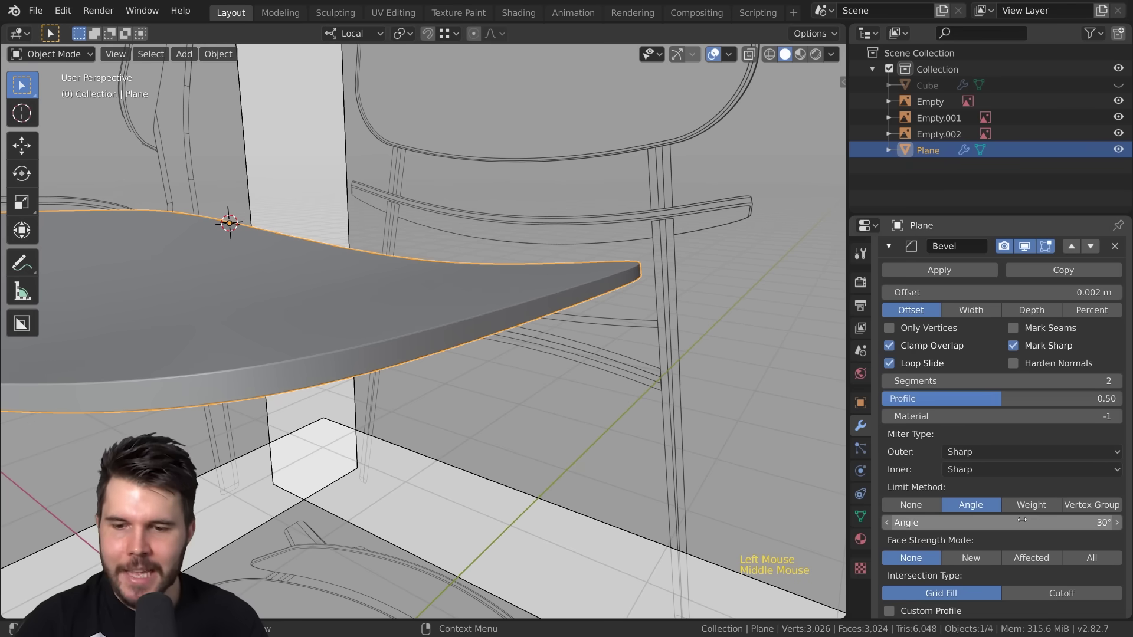
click(1022, 520)
text(60)
key(Return)
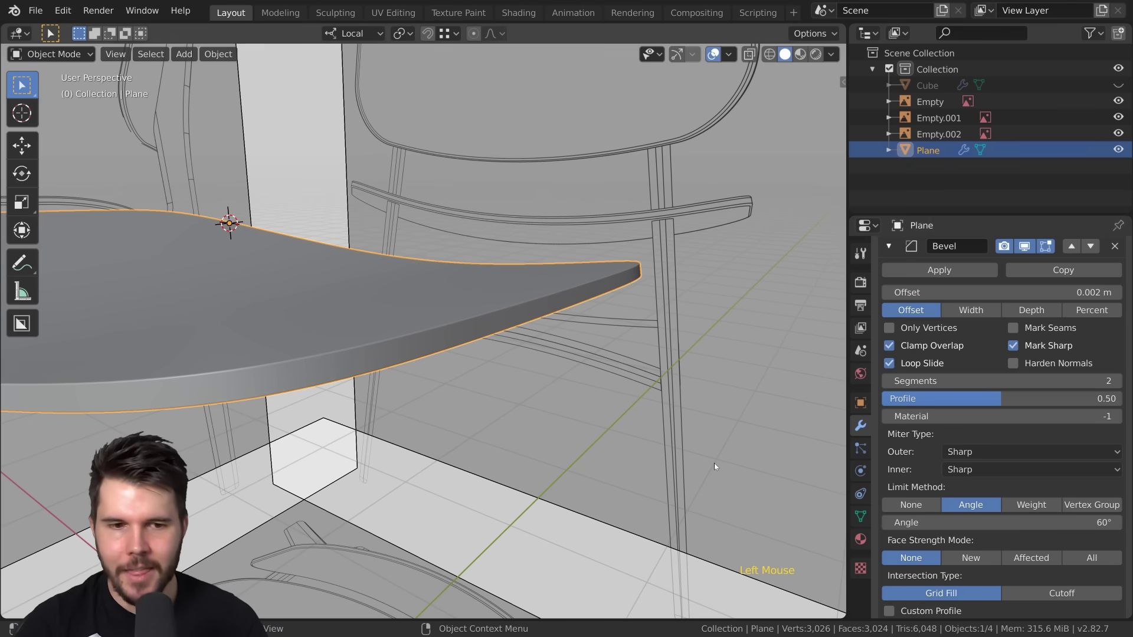
Step: Examine the seat's rim, upper surface and curved corner with the angle-limited bevel from several distances and angles
scroll(461, 378, down, 2)
shift+middle_drag(460, 378, 535, 391)
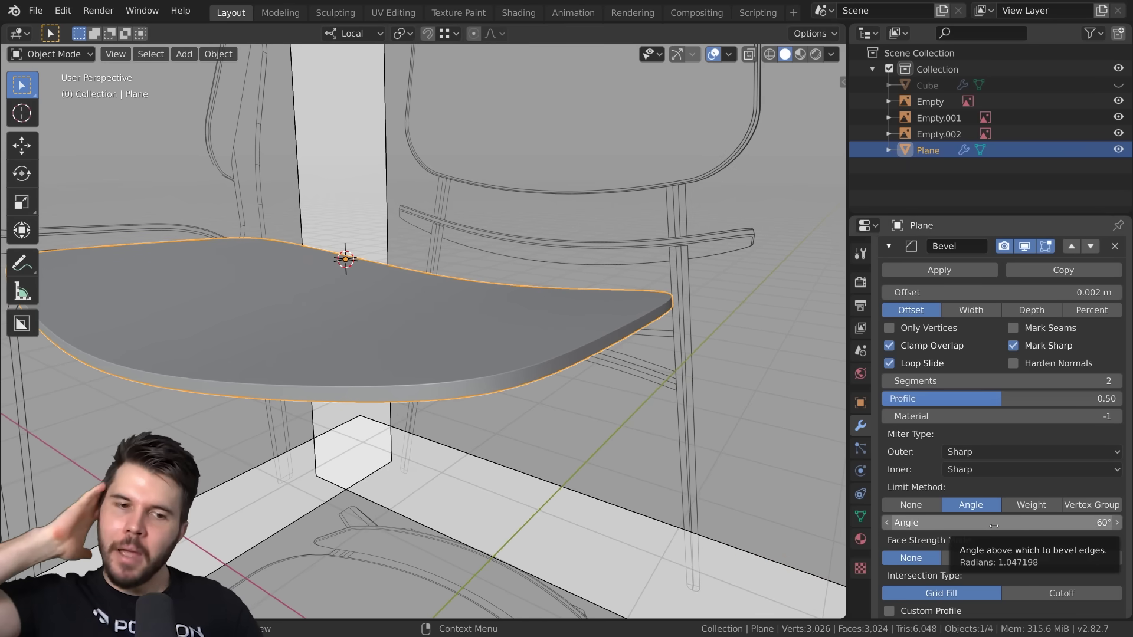
scroll(529, 423, up, 4)
shift+middle_drag(528, 424, 579, 362)
scroll(566, 340, up, 2)
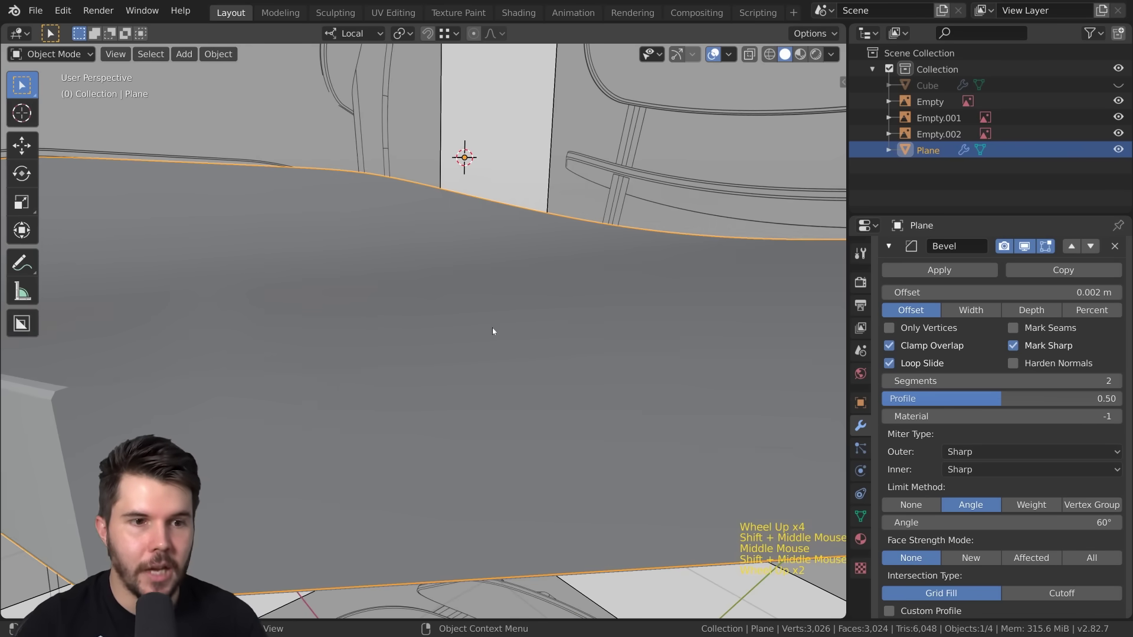
scroll(561, 338, down, 4)
middle_drag(379, 301, 664, 375)
scroll(458, 316, up, 6)
scroll(430, 246, down, 4)
shift+middle_drag(429, 246, 455, 349)
middle_drag(455, 349, 495, 327)
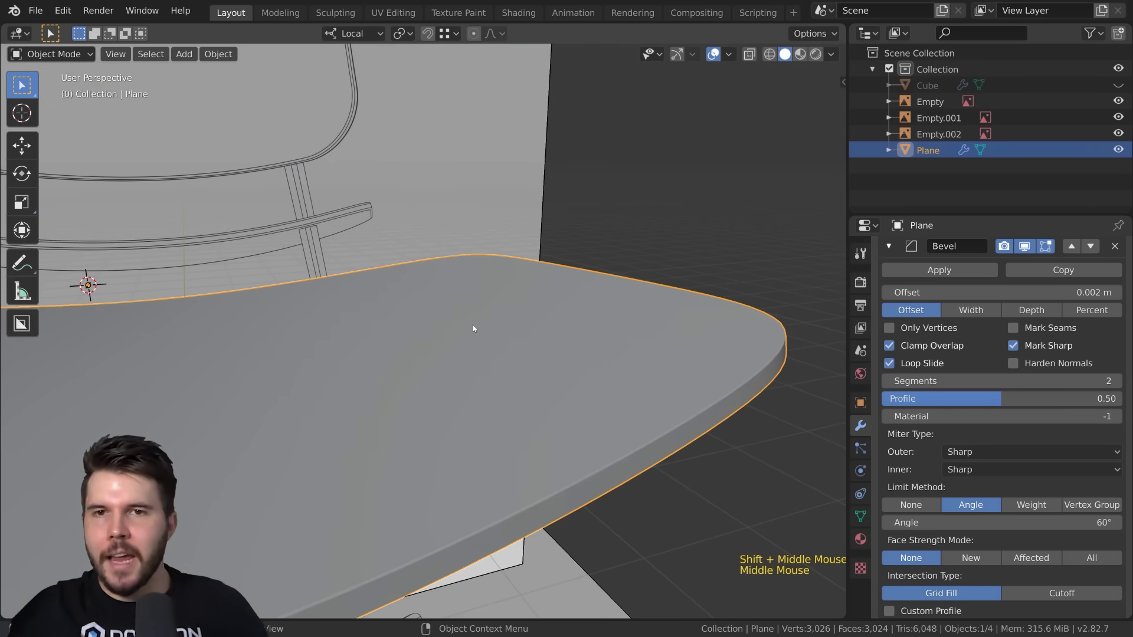
scroll(921, 425, up, 5)
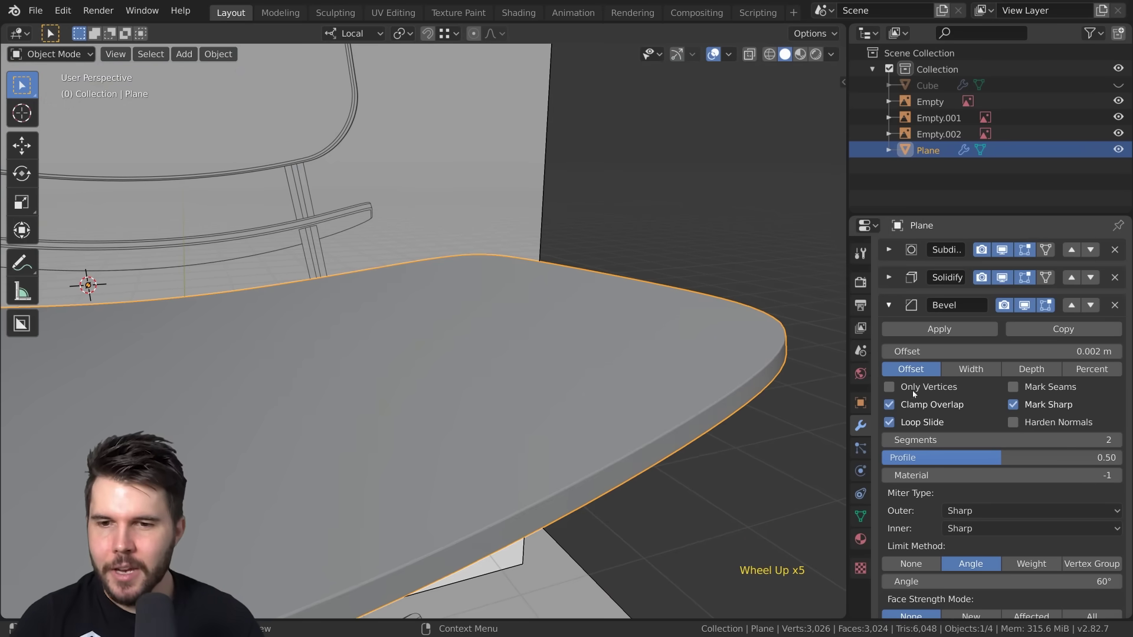
Step: Collapse the Bevel modifier's settings and look over the whole seat against the reference drawings
click(899, 309)
middle_drag(549, 396, 583, 399)
scroll(562, 405, down, 3)
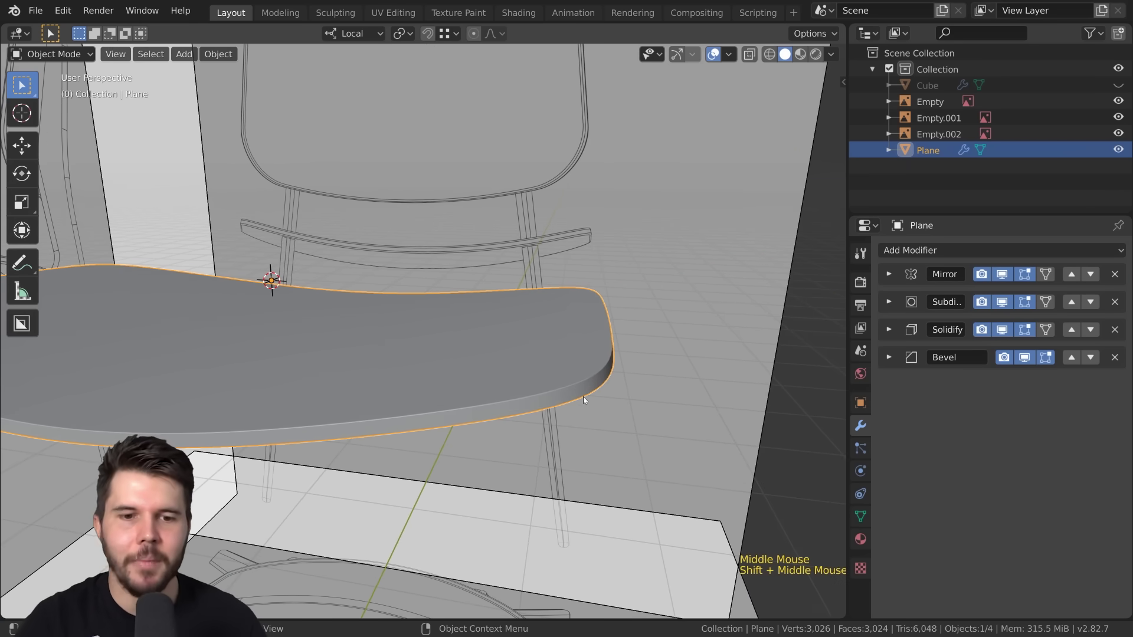
right_click(583, 397)
click(603, 351)
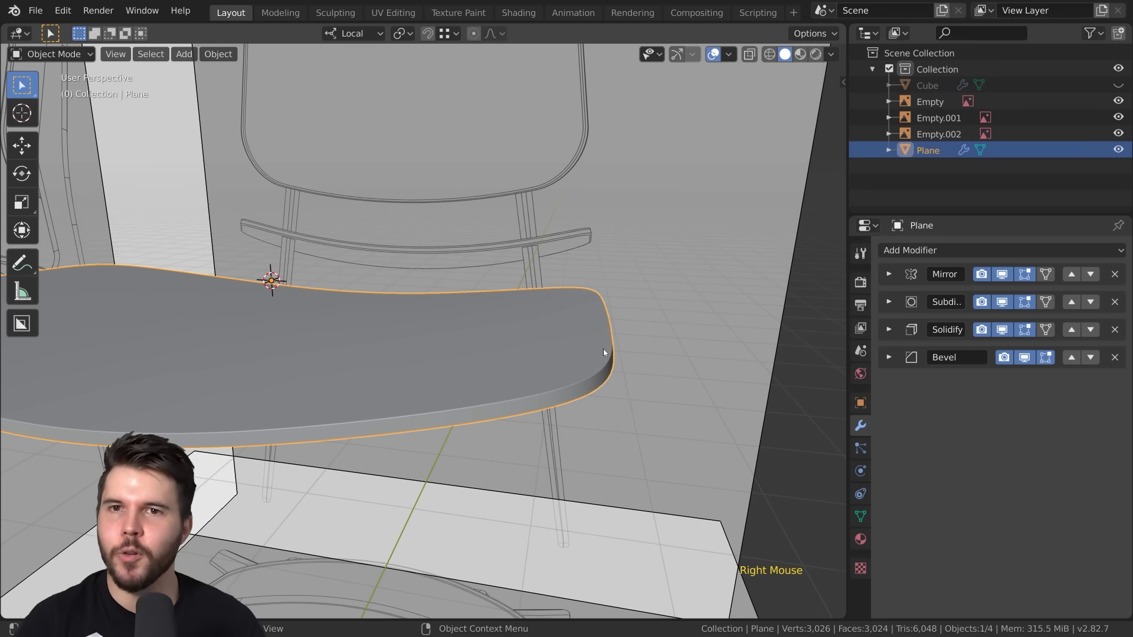
scroll(604, 352, down, 5)
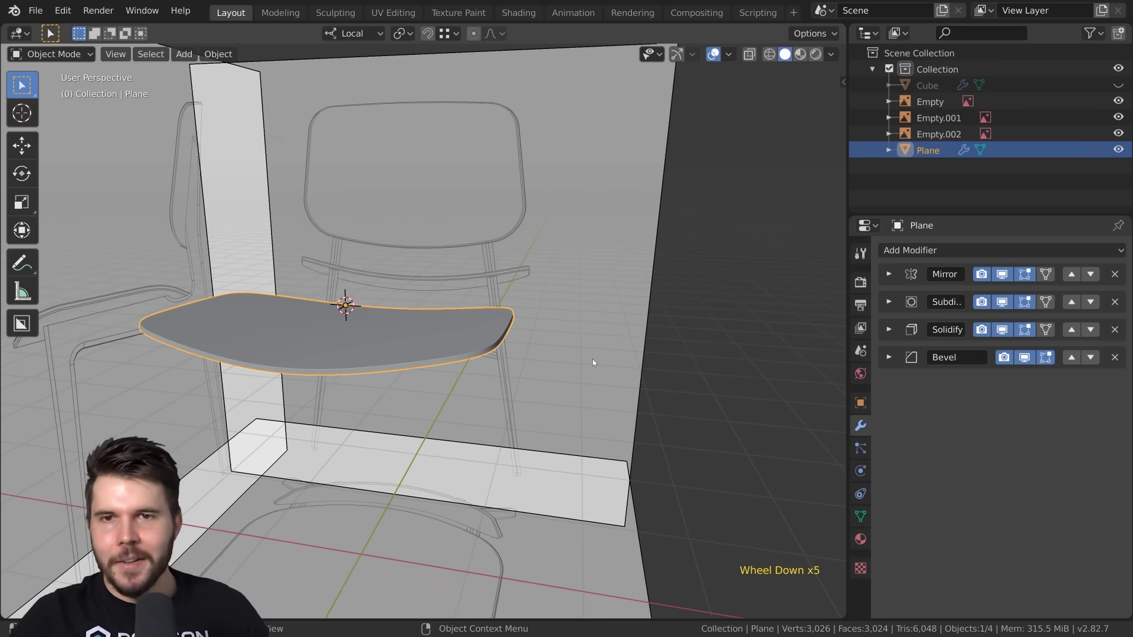
scroll(501, 308, up, 4)
middle_drag(501, 308, 401, 384)
scroll(401, 383, down, 4)
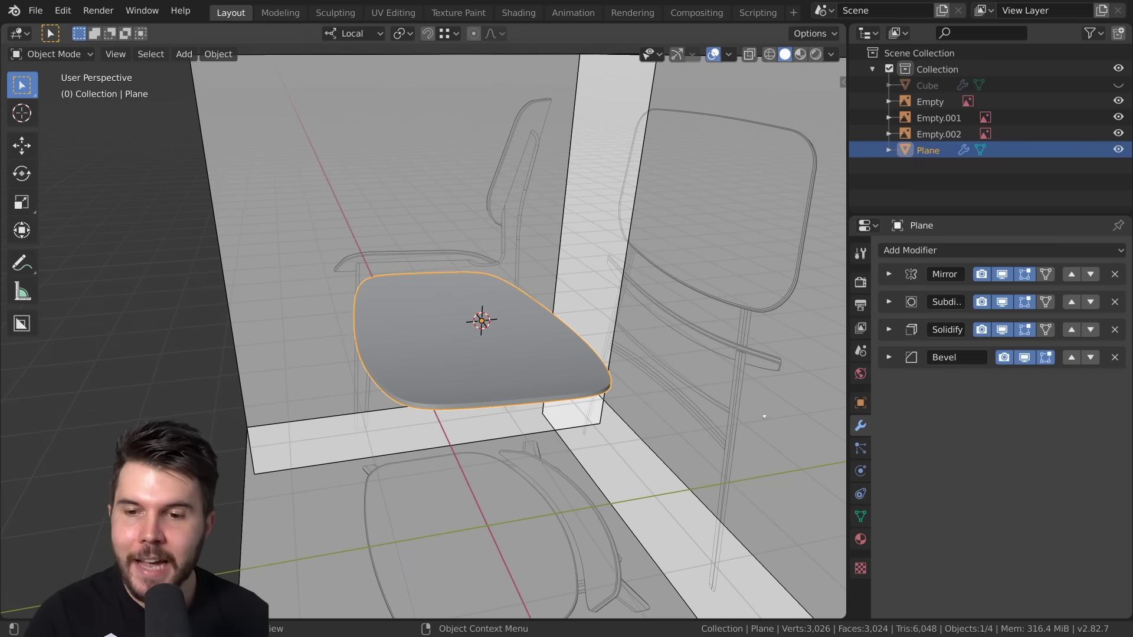
scroll(617, 416, up, 2)
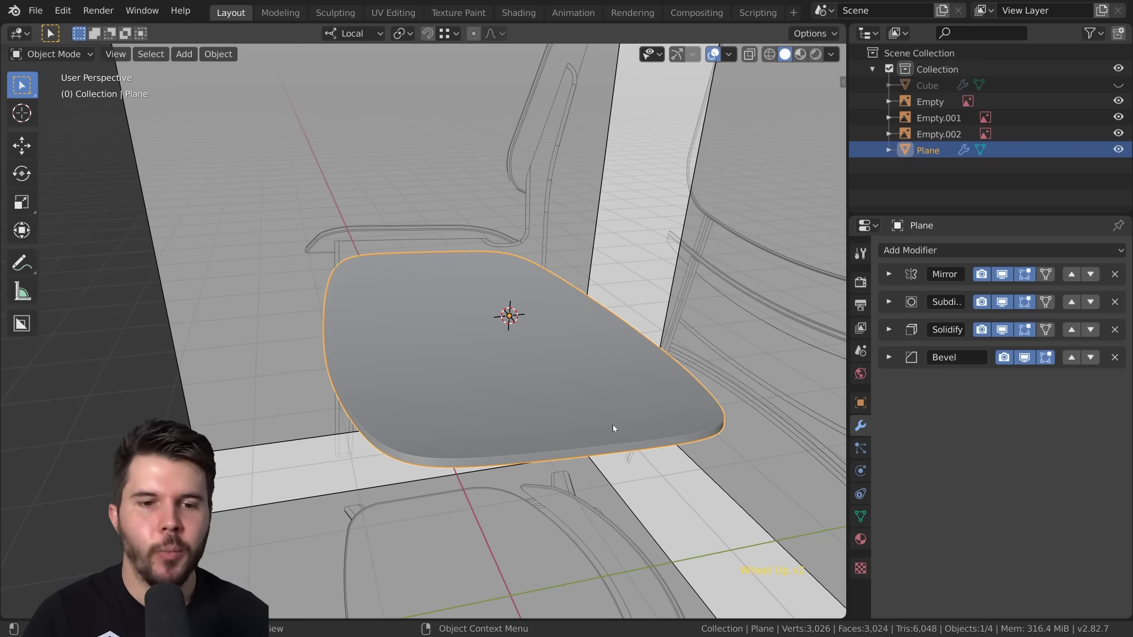
middle_drag(665, 450, 696, 437)
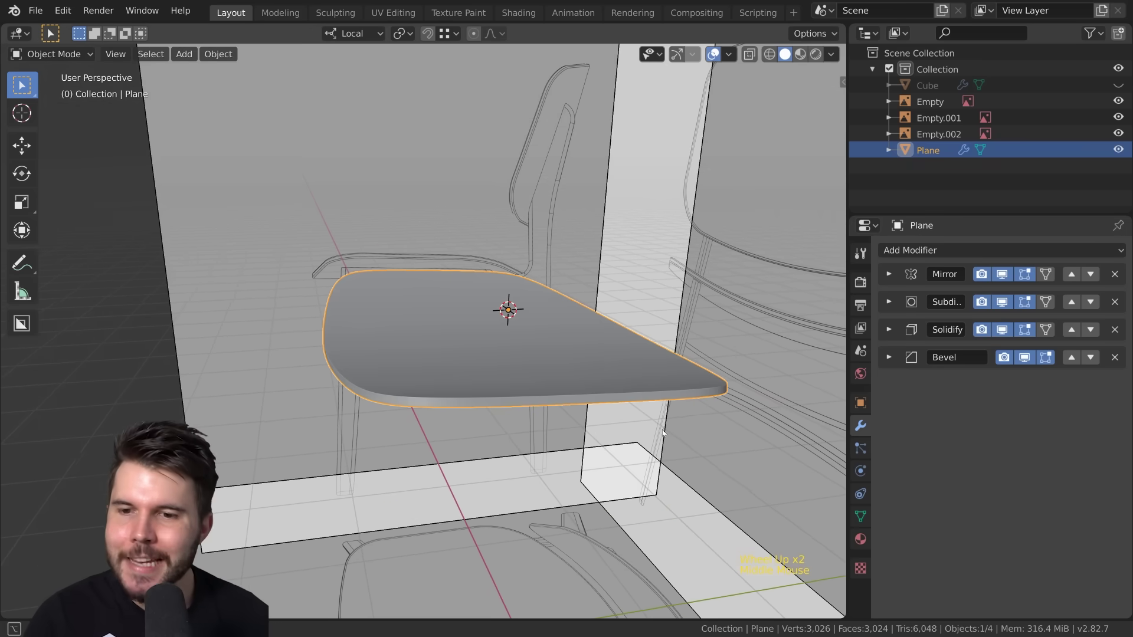
Step: Expand the seat's Solidify modifier and try moving it above the Subdivision modifier, checking the rim's shape
click(888, 330)
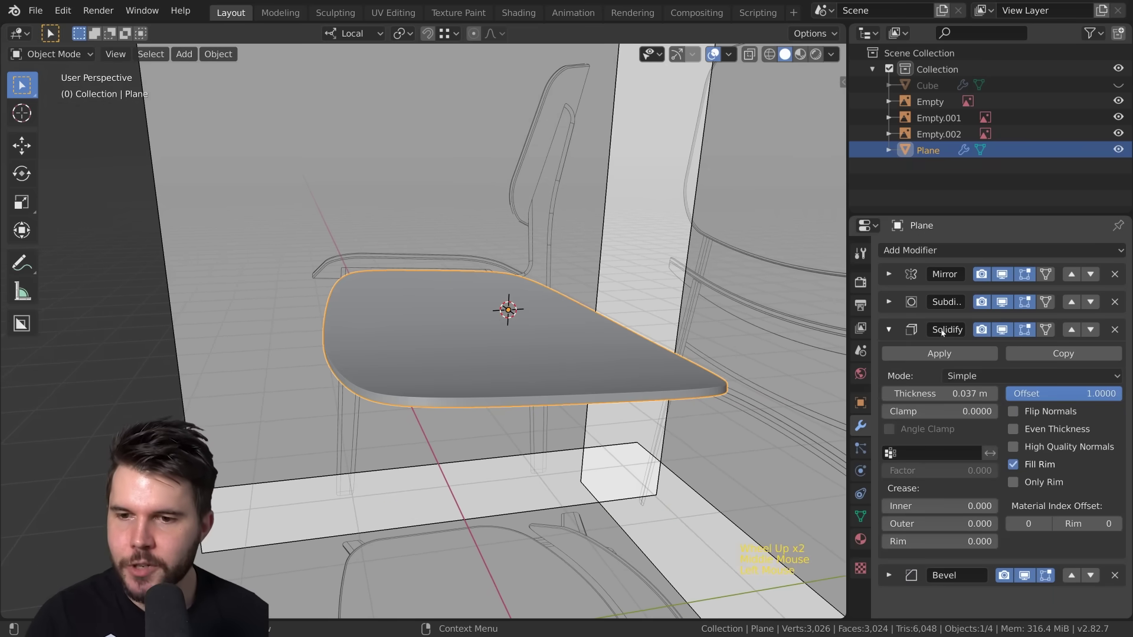
click(1072, 330)
scroll(397, 470, up, 2)
shift+middle_drag(348, 467, 379, 409)
mouse_move(379, 410)
middle_down()
mouse_move(378, 387)
mouse_move(388, 398)
middle_up()
shift+middle_drag(388, 398, 376, 426)
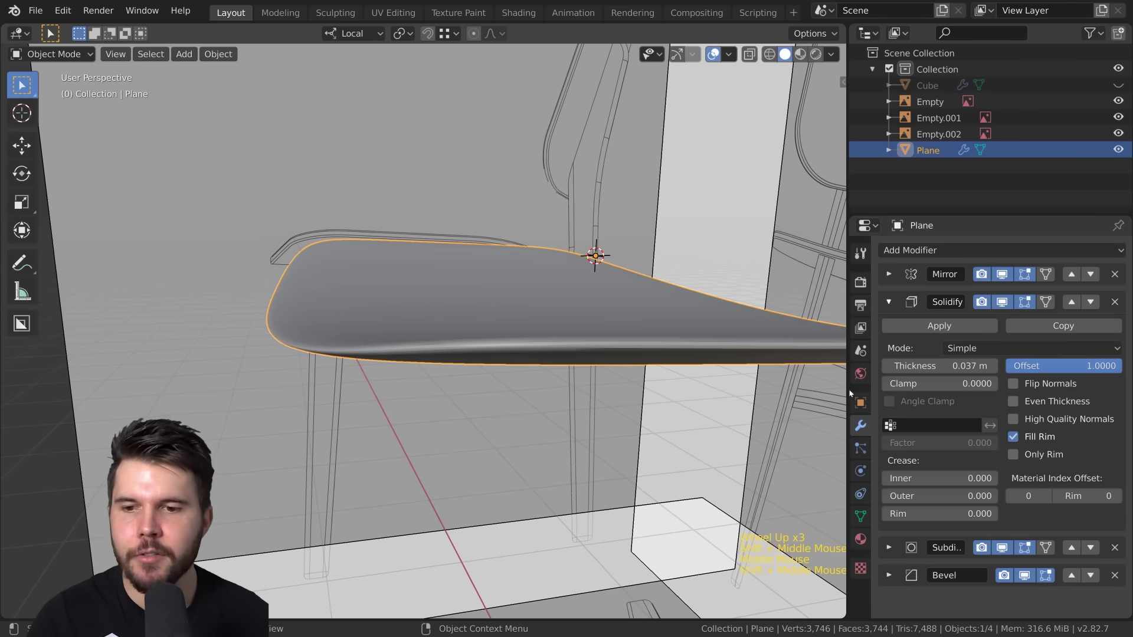
Step: Hide the Subdivision and Bevel modifiers in the viewport and examine the seat with only Mirror and Solidify
click(1007, 550)
click(1025, 576)
middle_drag(354, 345, 417, 351)
scroll(449, 351, down, 2)
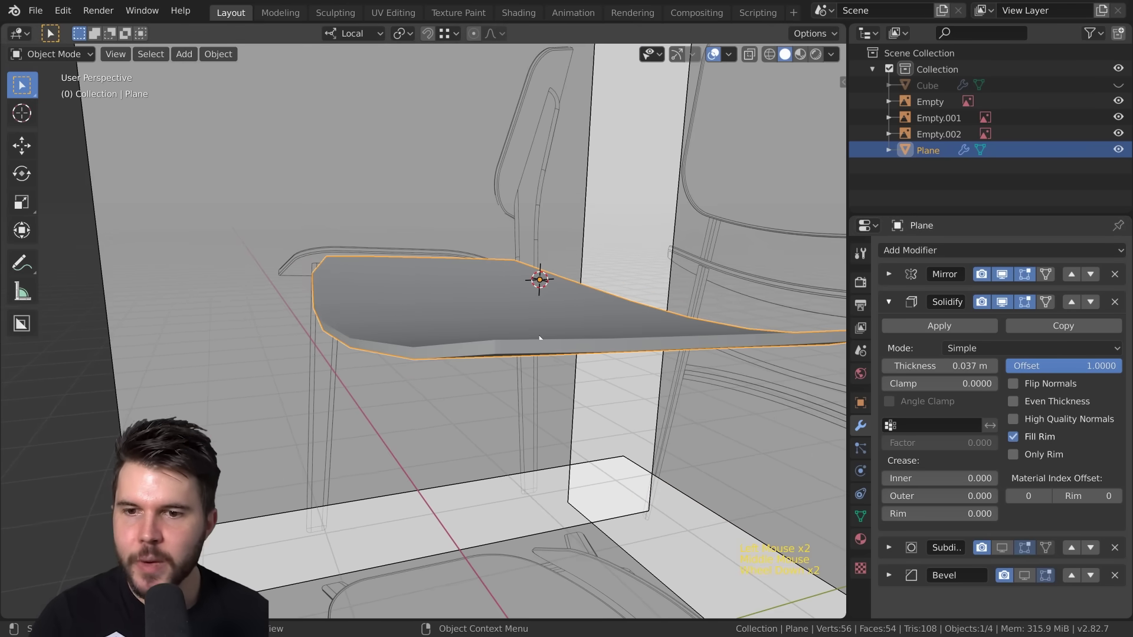
middle_drag(508, 339, 394, 364)
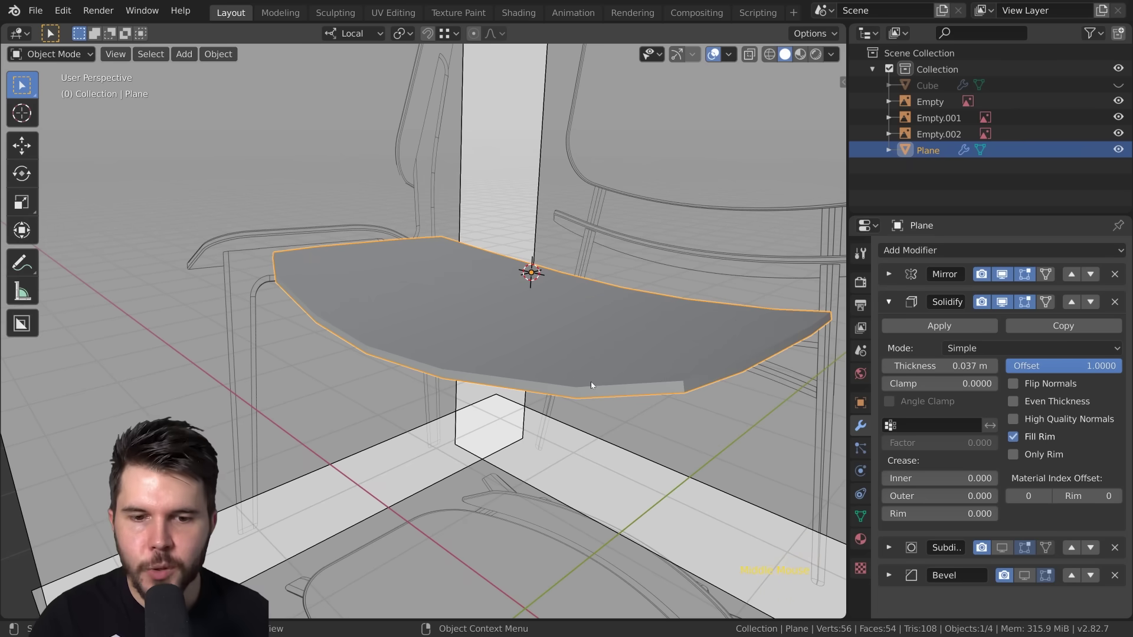
middle_drag(593, 385, 534, 373)
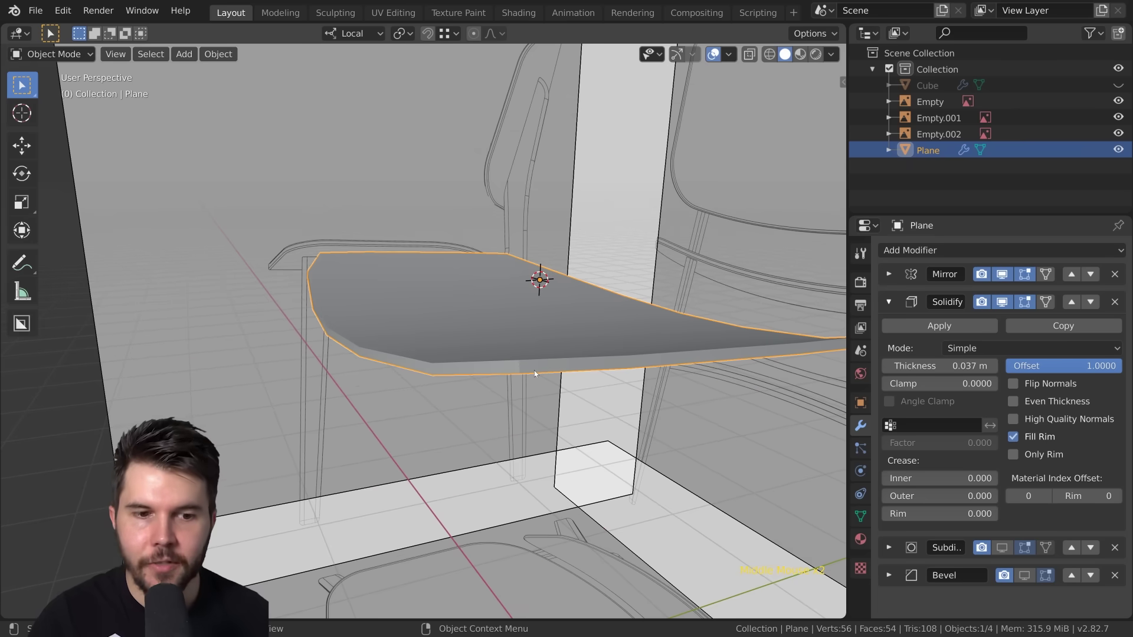
Step: Show the Subdivision and Bevel modifiers in the viewport again and move Solidify back below Subdivision
click(1003, 547)
scroll(448, 383, up, 3)
middle_drag(454, 390, 441, 397)
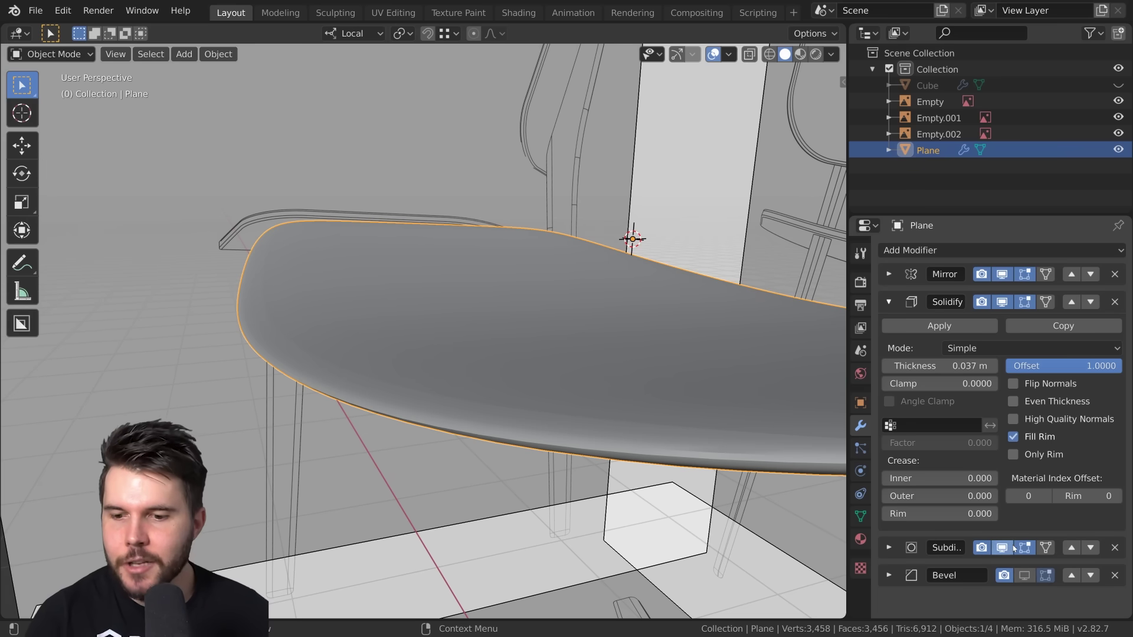
click(1024, 576)
click(1090, 302)
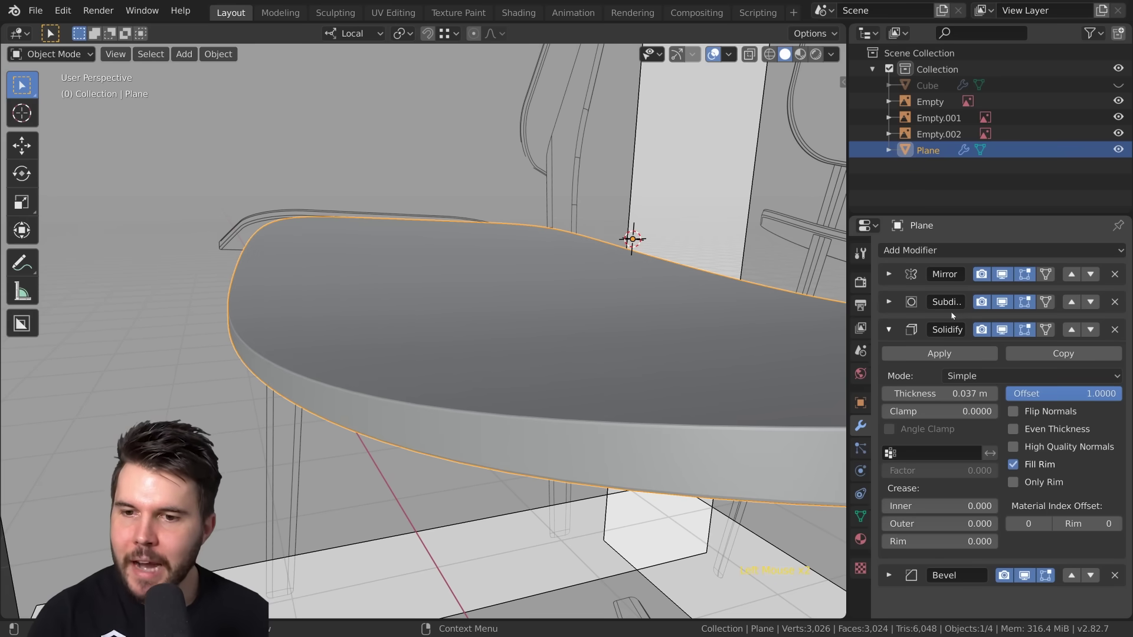
Step: Hide the Solidify and Bevel modifiers in the viewport to examine the subdivided seat surface without thickness
click(1002, 330)
click(1025, 576)
middle_drag(478, 318, 543, 316)
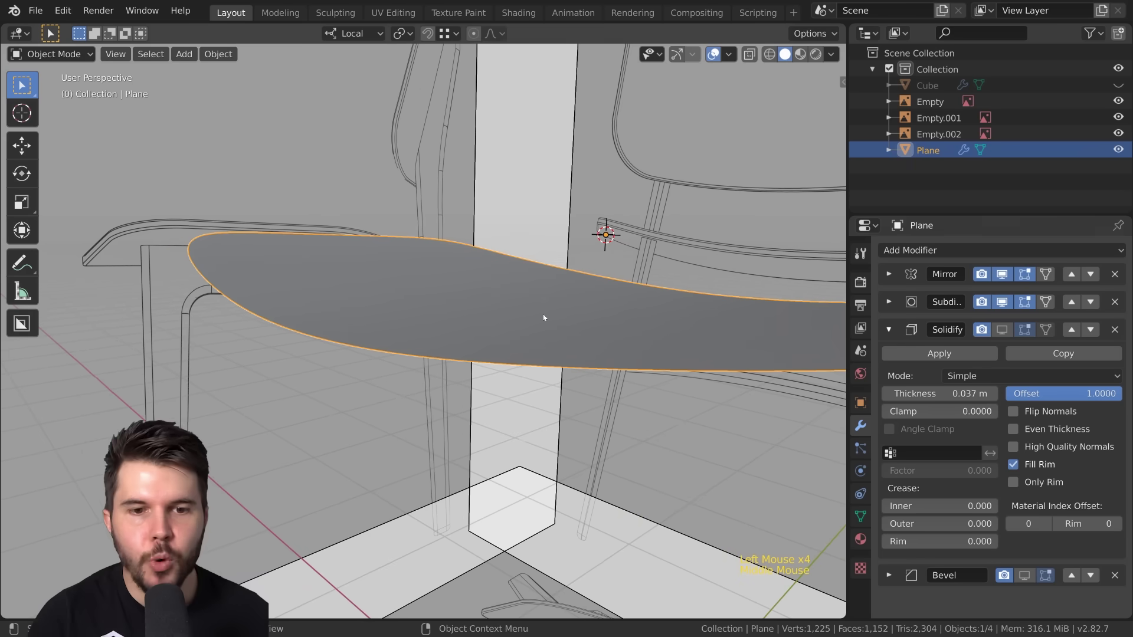
Step: Turn the viewport display of the Solidify and Bevel modifiers back on and review the complete seat
click(1002, 330)
middle_drag(508, 383, 519, 372)
click(1022, 577)
middle_drag(532, 439, 457, 493)
scroll(487, 459, down, 1)
scroll(488, 466, down, 1)
scroll(488, 471, down, 1)
scroll(465, 486, down, 1)
scroll(462, 494, up, 1)
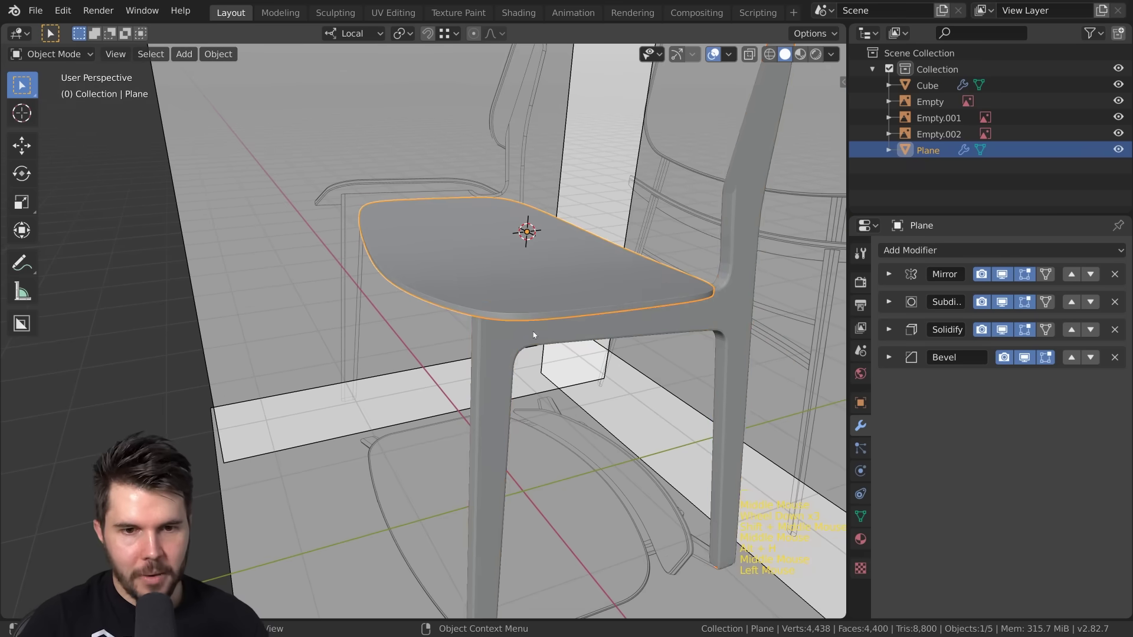
Step: Unhide the chair's leg frame beside the seat
click(546, 319)
mouse_move(546, 319)
middle_down()
mouse_move(483, 337)
mouse_move(549, 337)
middle_up()
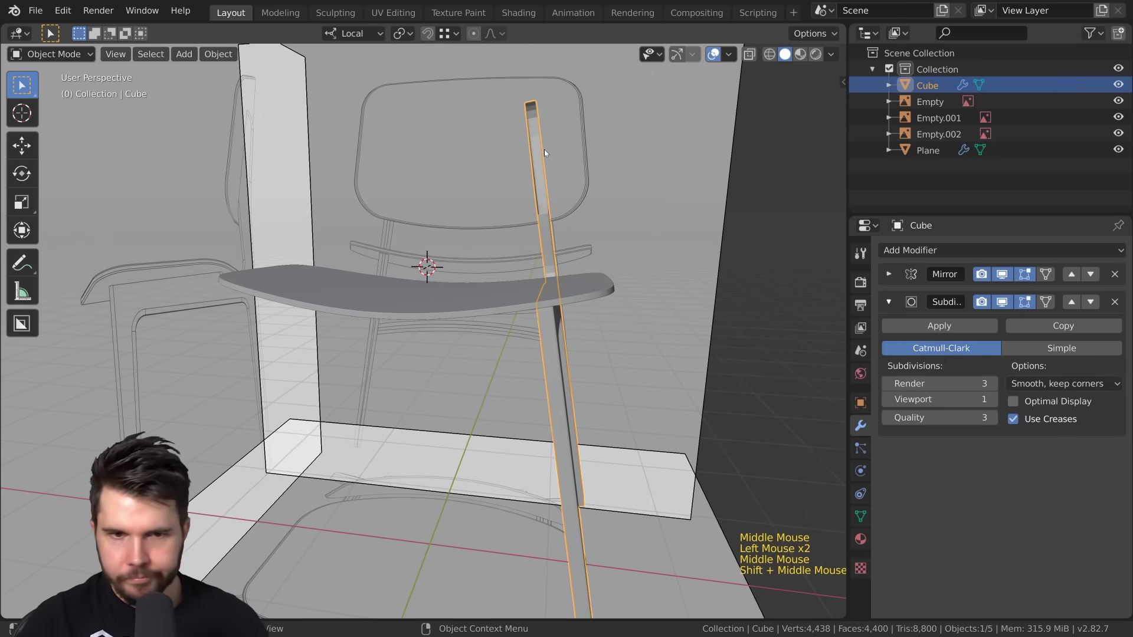
key(alt+h)
Step: In front wireframe view, move the four vertices at the seat's outer end to match the reference outline
key(KP_1)
scroll(674, 346, down, 4)
shift+middle_drag(674, 346, 593, 330)
scroll(628, 349, up, 5)
click(626, 342)
shift+scroll(611, 336, up, 1)
scroll(609, 337, up, 4)
key(Tab)
key(z)
key(1)
alt+click(592, 331)
click(590, 331)
alt+click(589, 331)
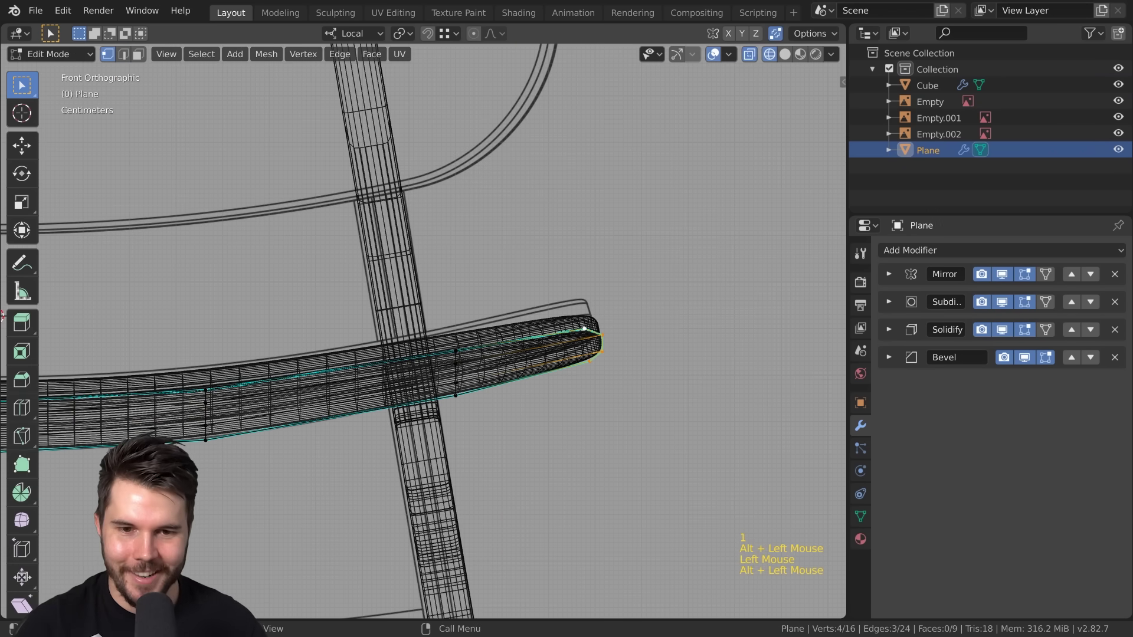
key(g)
click(614, 322)
Step: Raise the seat's next inner row of vertices, beside the chair leg, slightly toward the reference curve
alt+click(453, 358)
key(g)
key(z)
click(456, 354)
shift+middle_drag(456, 354, 636, 308)
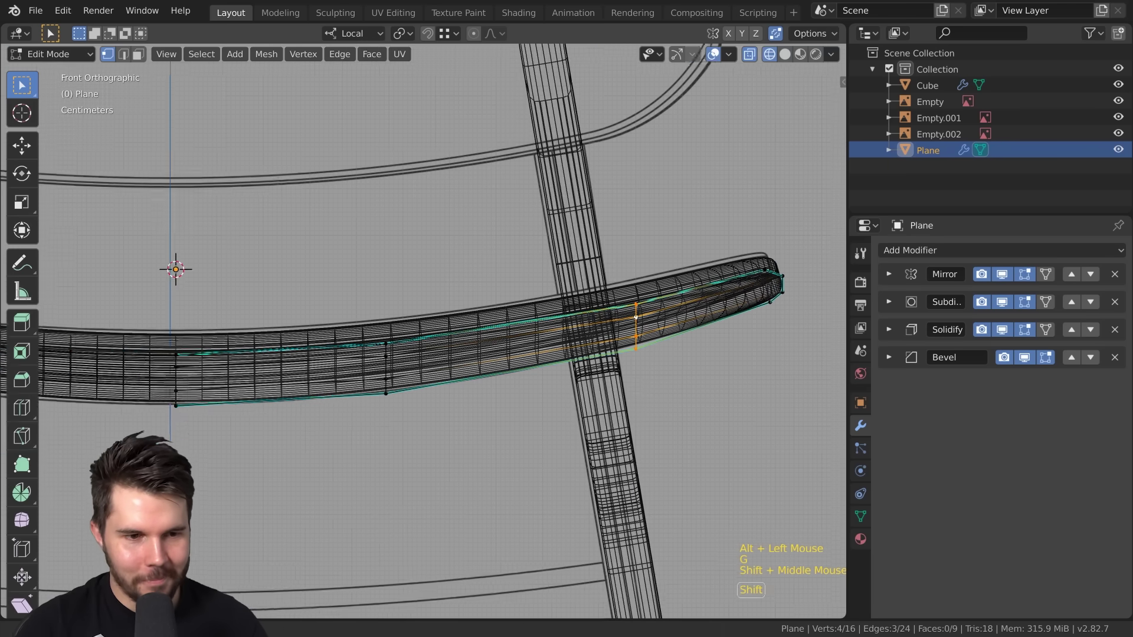
Step: Return to Object Mode and check the seat against the reference drawings from the front, side and top
key(Tab)
scroll(447, 310, down, 8)
scroll(447, 310, up, 2)
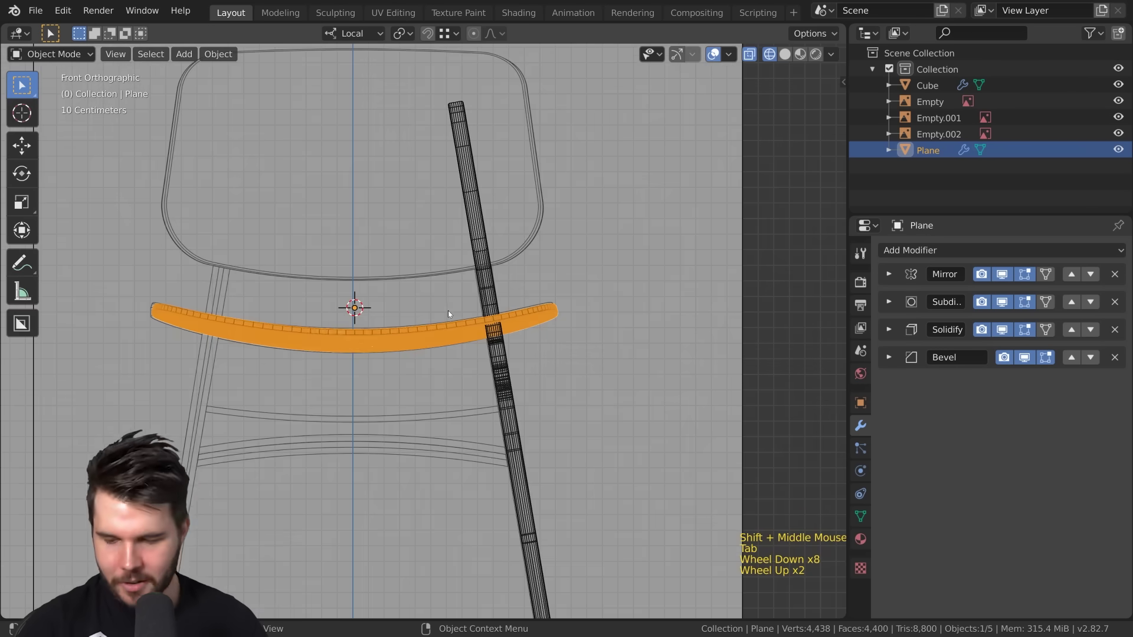
key(KP_3)
shift+middle_drag(448, 310, 468, 359)
scroll(461, 373, up, 1)
scroll(461, 373, up, 4)
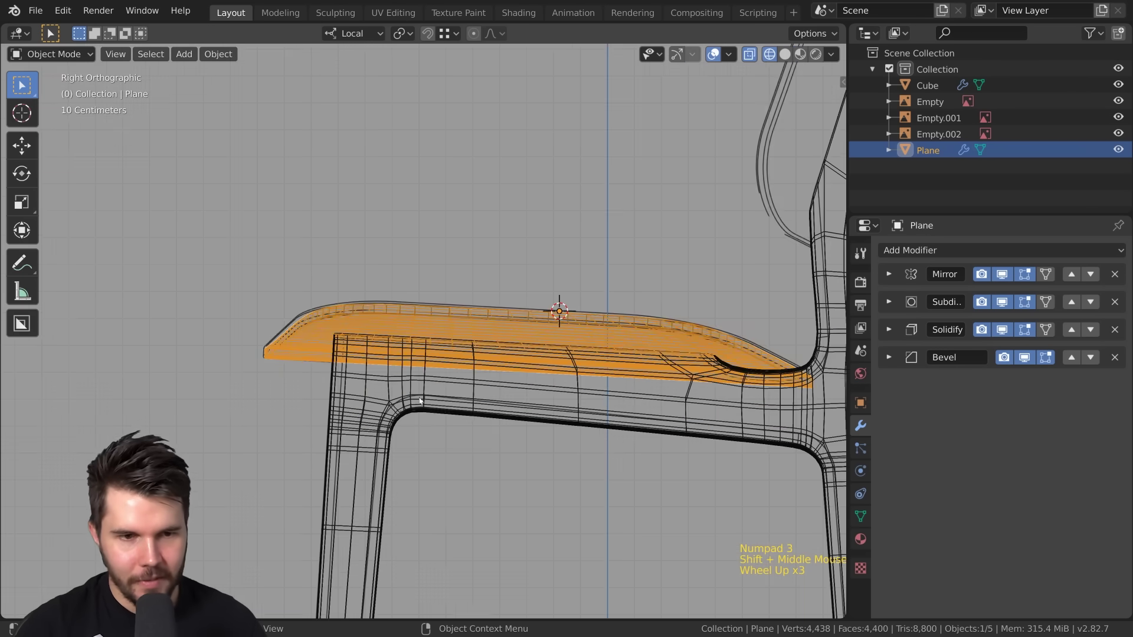
key(KP_7)
scroll(362, 382, down, 3)
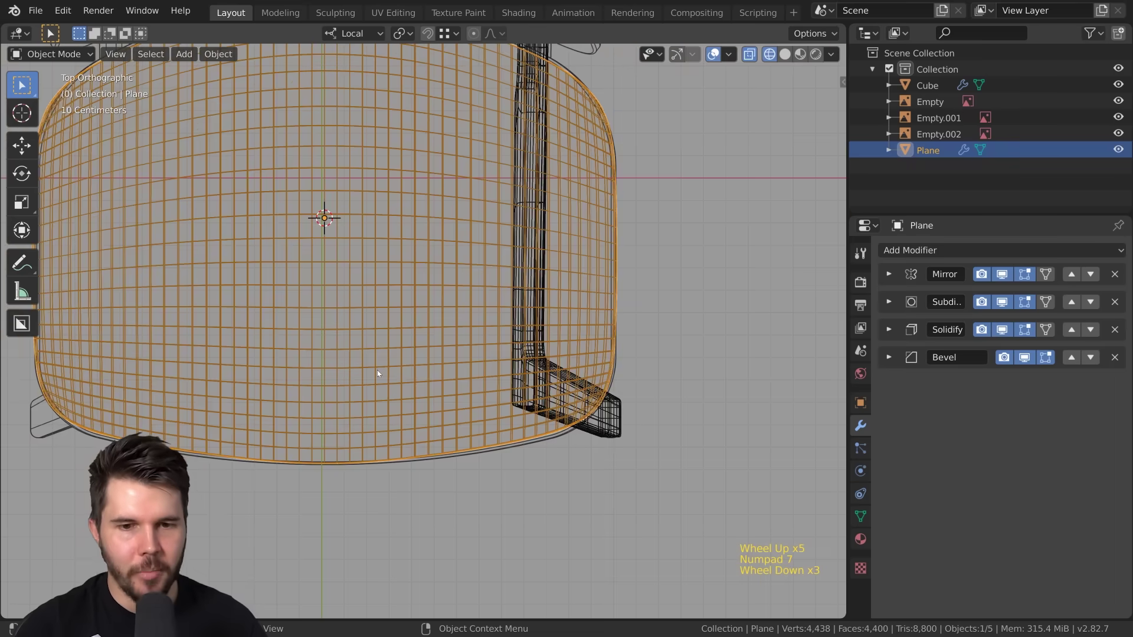
shift+middle_drag(384, 363, 389, 383)
Step: In top view, nudge two vertices along the seat's front edge outward to follow the reference outline
key(Tab)
click(425, 486)
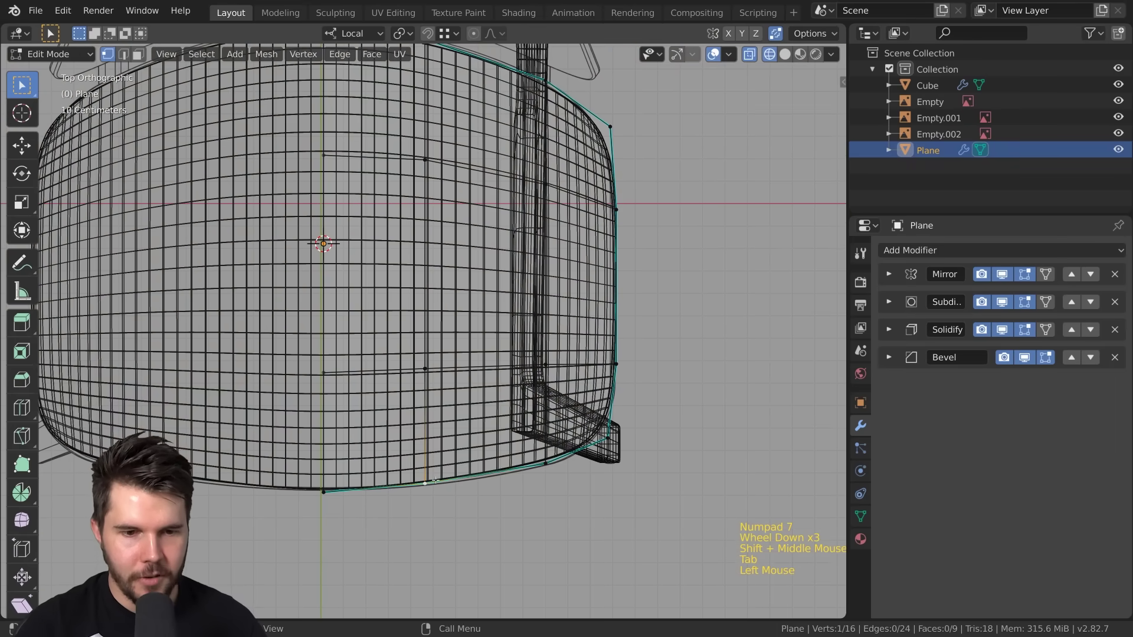
key(g)
click(465, 482)
click(539, 471)
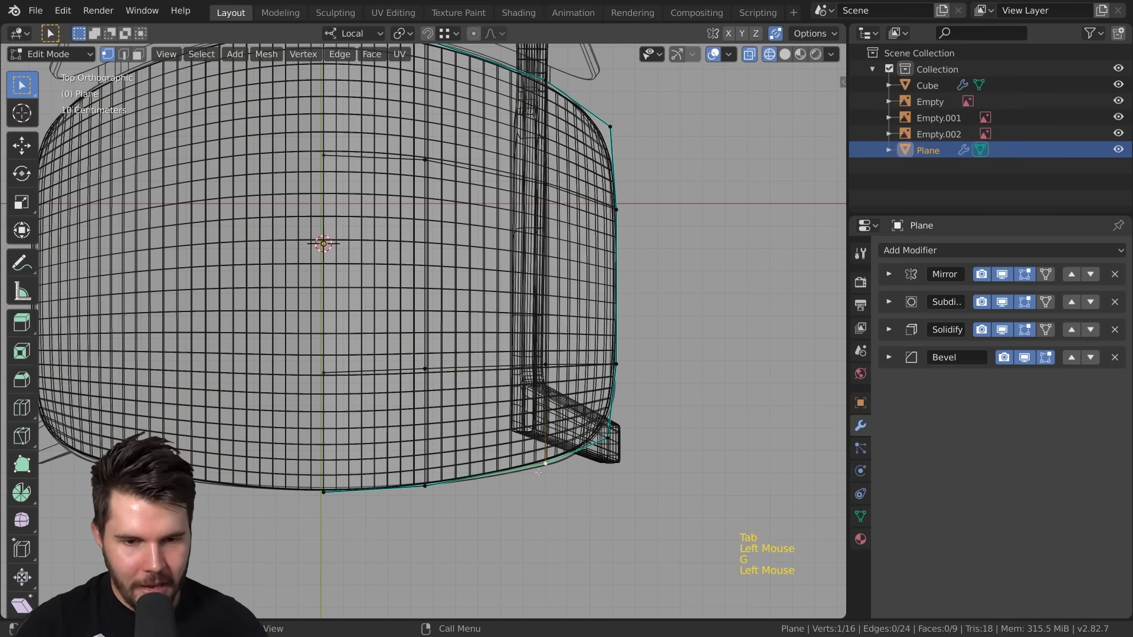
key(g)
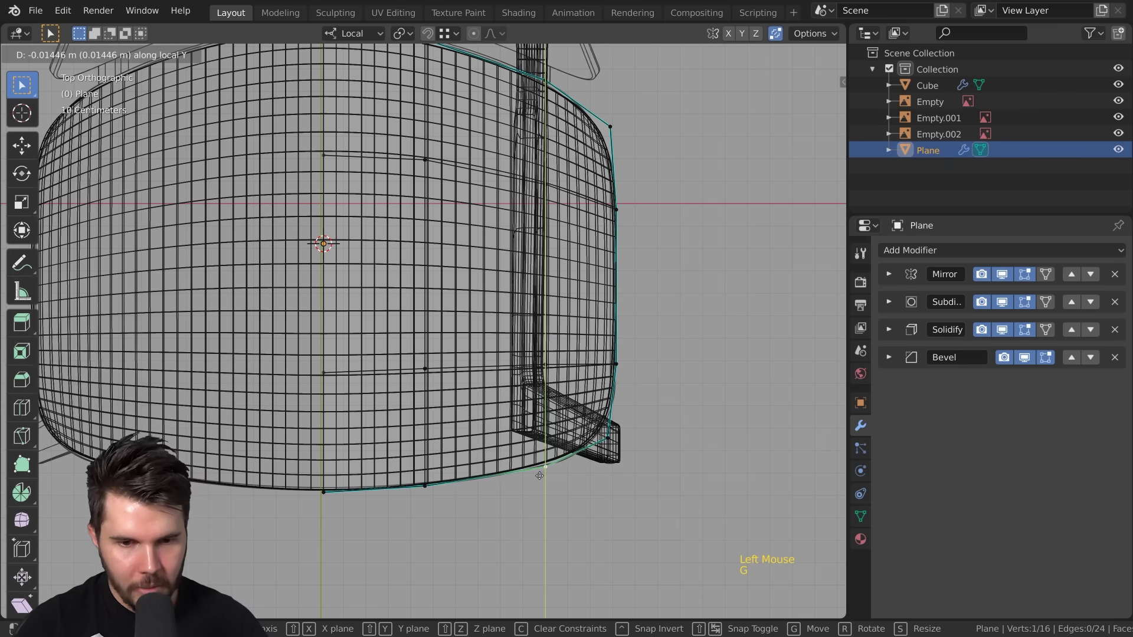
click(600, 450)
click(604, 443)
Step: Move the seat's two back-edge vertices nearest the centre line outward to the reference outline and return to Object Mode
shift+middle_drag(581, 224, 604, 365)
click(568, 221)
shift+middle_drag(549, 213, 506, 304)
scroll(449, 271, up, 2)
click(397, 248)
shift+click(251, 235)
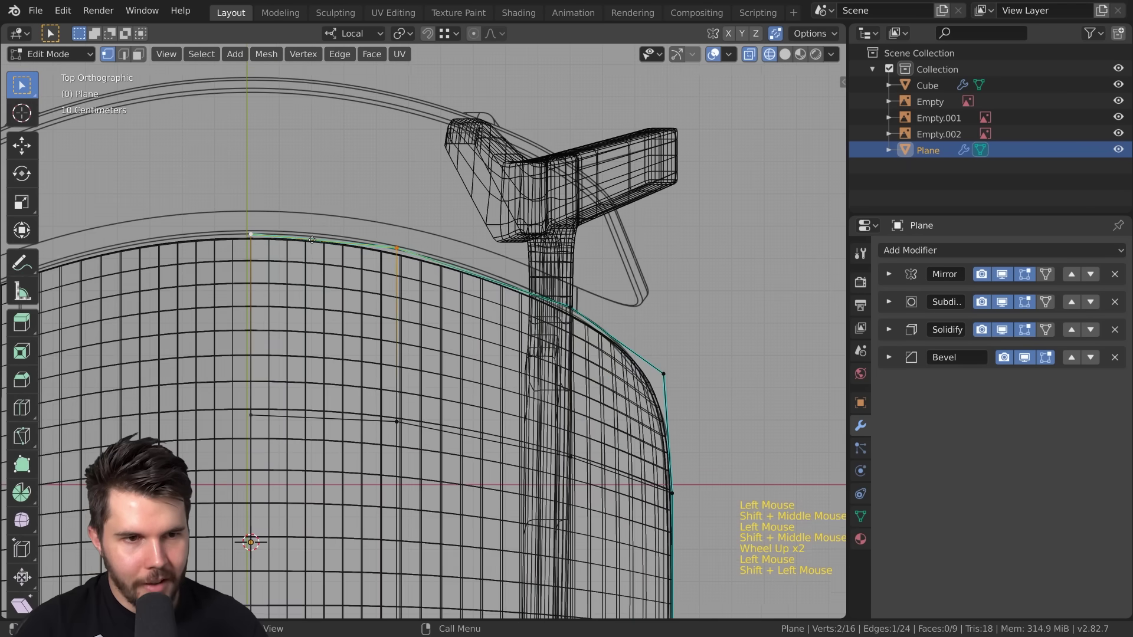
key(g)
click(313, 235)
click(397, 243)
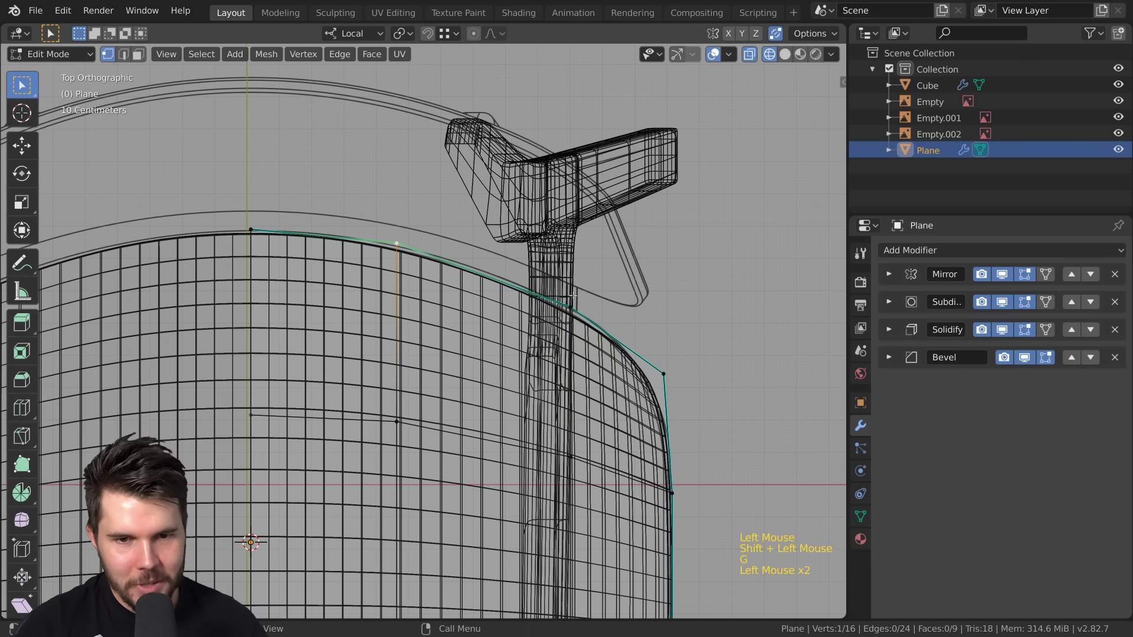
scroll(573, 295, down, 3)
middle_drag(573, 295, 462, 310)
key(Tab)
scroll(484, 307, up, 1)
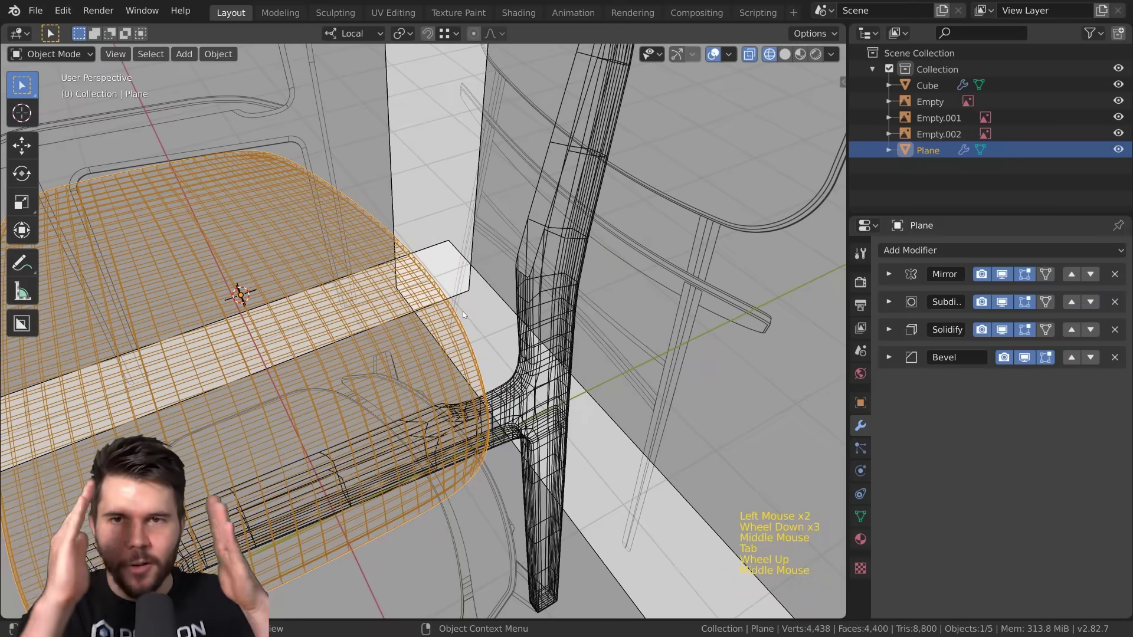
Step: Examine how the seat sits on the leg frame from several angles, comparing it with the reference drawings
key(KP_3)
scroll(461, 311, up, 3)
scroll(460, 315, up, 1)
middle_drag(460, 314, 470, 354)
scroll(474, 329, down, 4)
key(Tab)
scroll(472, 363, down, 1)
scroll(472, 363, down, 1)
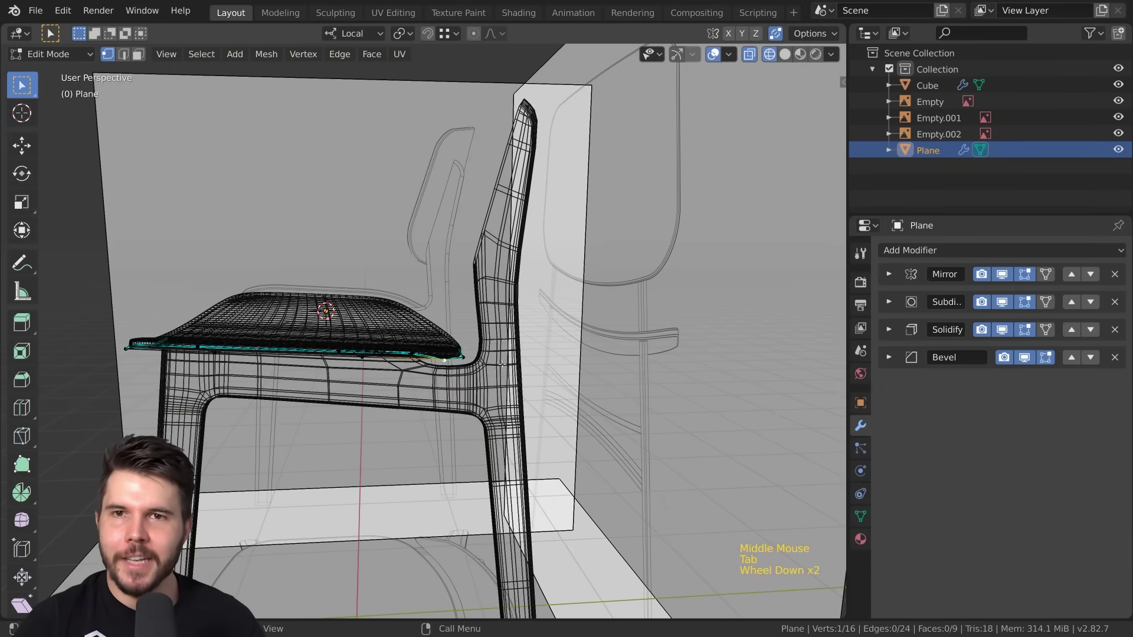
scroll(472, 330, down, 2)
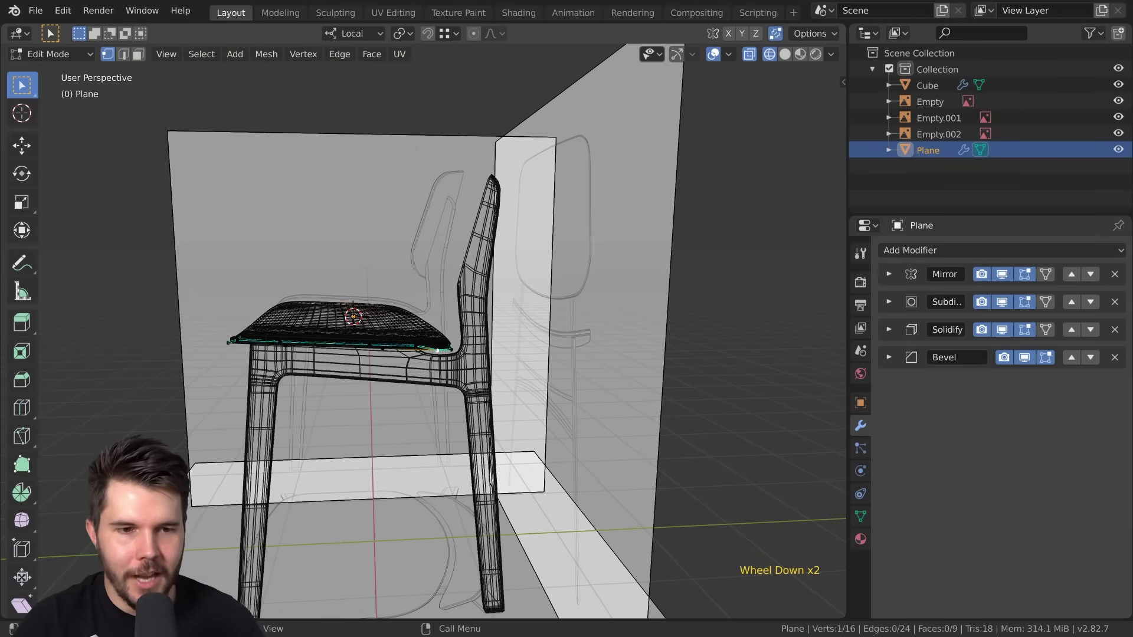
key(Tab)
middle_drag(473, 330, 455, 317)
scroll(537, 317, down, 6)
middle_drag(537, 317, 613, 331)
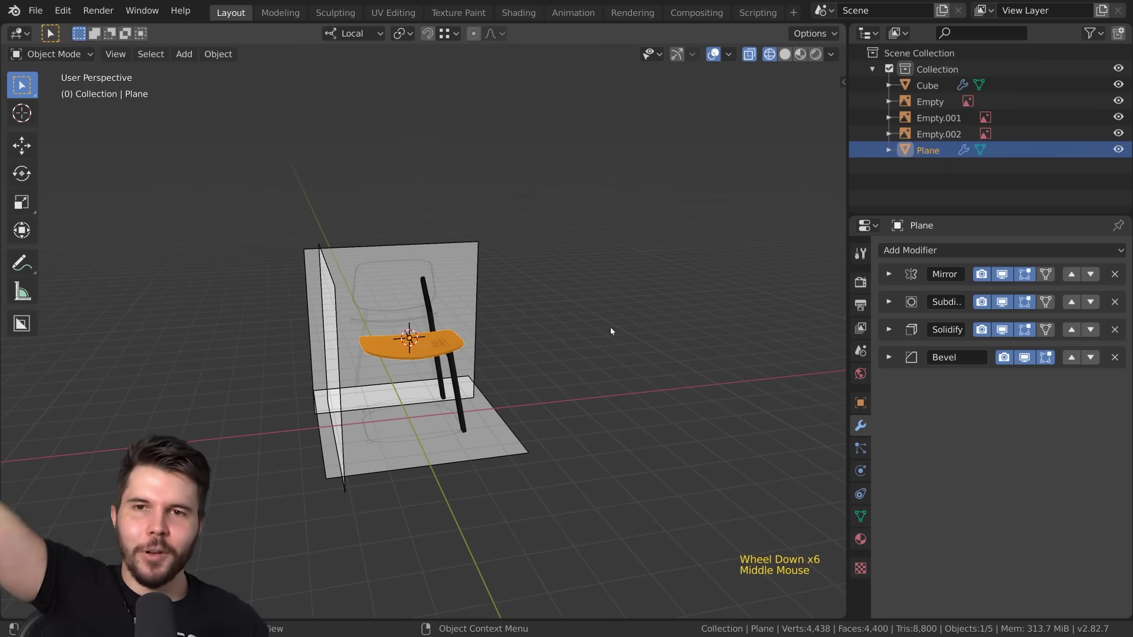
scroll(590, 327, up, 3)
scroll(591, 327, up, 3)
middle_drag(591, 327, 448, 343)
scroll(447, 344, down, 3)
scroll(444, 345, up, 3)
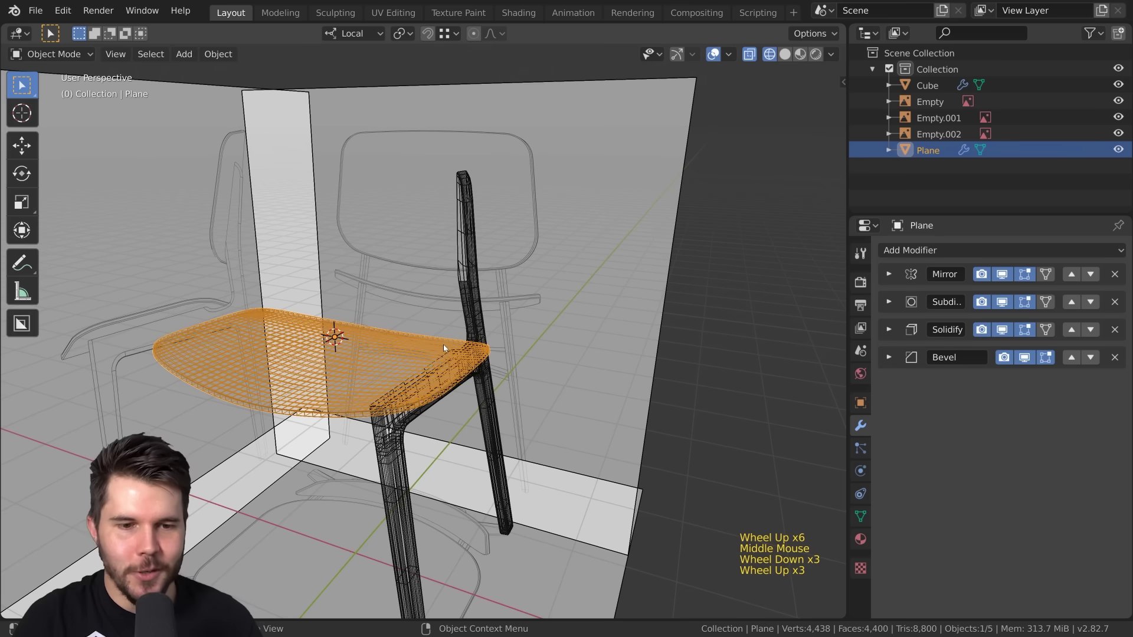
Step: Switch the viewport to solid shading and inspect the seat and leg frame up close
key(z)
shift+middle_drag(550, 351, 546, 319)
scroll(520, 360, up, 3)
mouse_move(502, 381)
middle_down()
mouse_move(481, 400)
mouse_move(462, 362)
mouse_move(415, 362)
mouse_move(529, 368)
mouse_move(544, 342)
middle_up()
scroll(463, 362, down, 1)
scroll(462, 362, up, 1)
click(415, 363)
scroll(415, 362, down, 3)
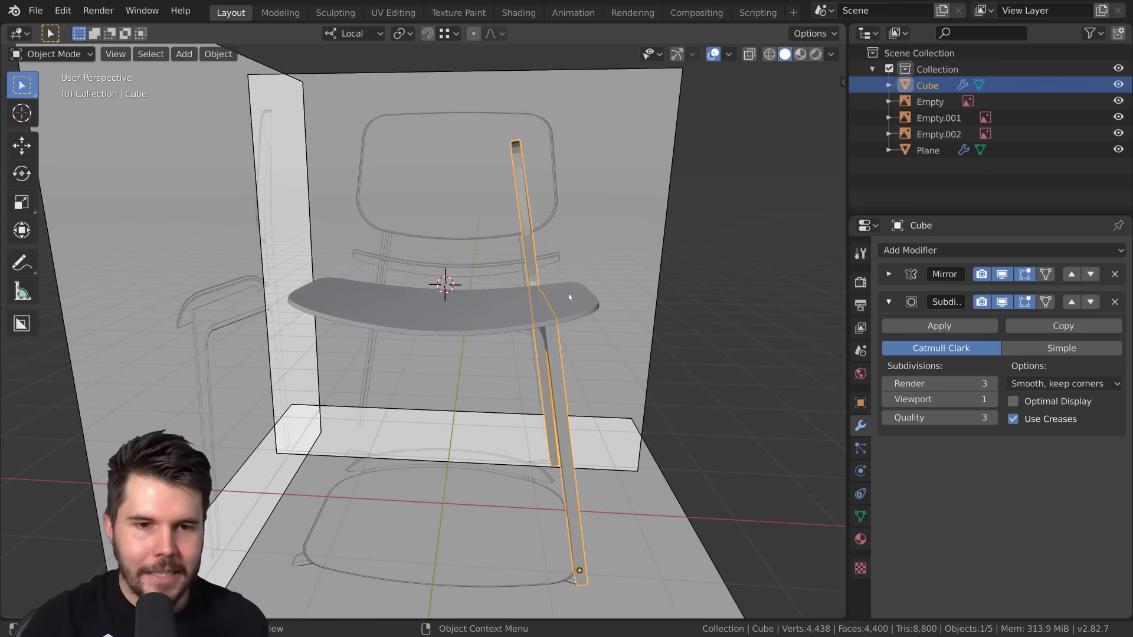
click(543, 316)
scroll(554, 327, up, 3)
shift+middle_drag(545, 307, 413, 266)
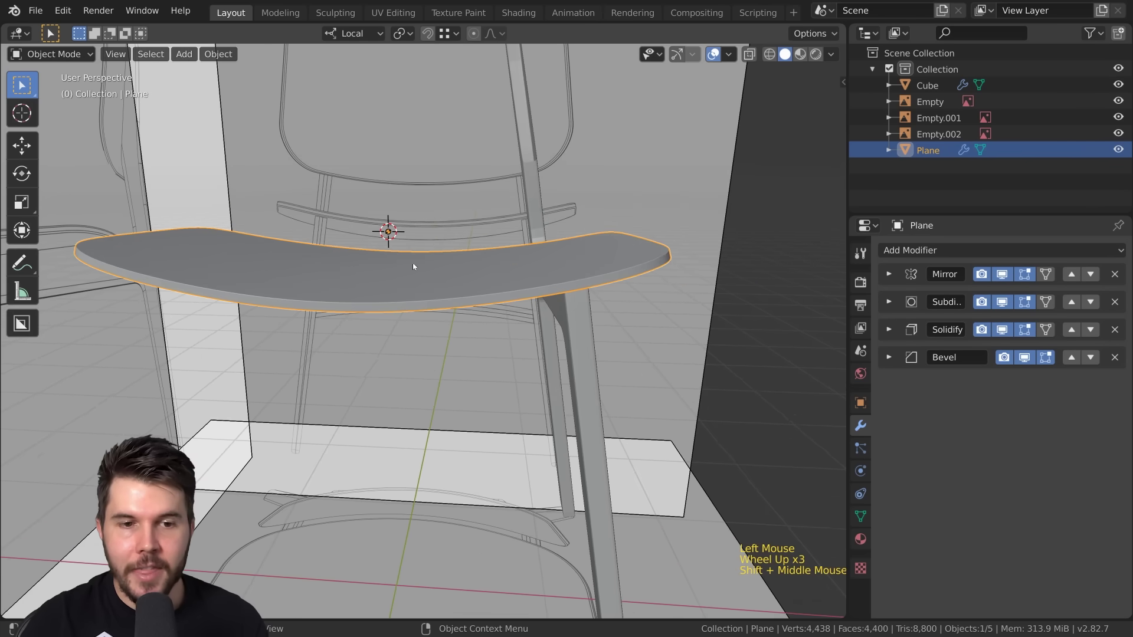
Step: Select the leg frame and check what its existing X-axis Mirror modifier does by toggling its viewport display
click(564, 312)
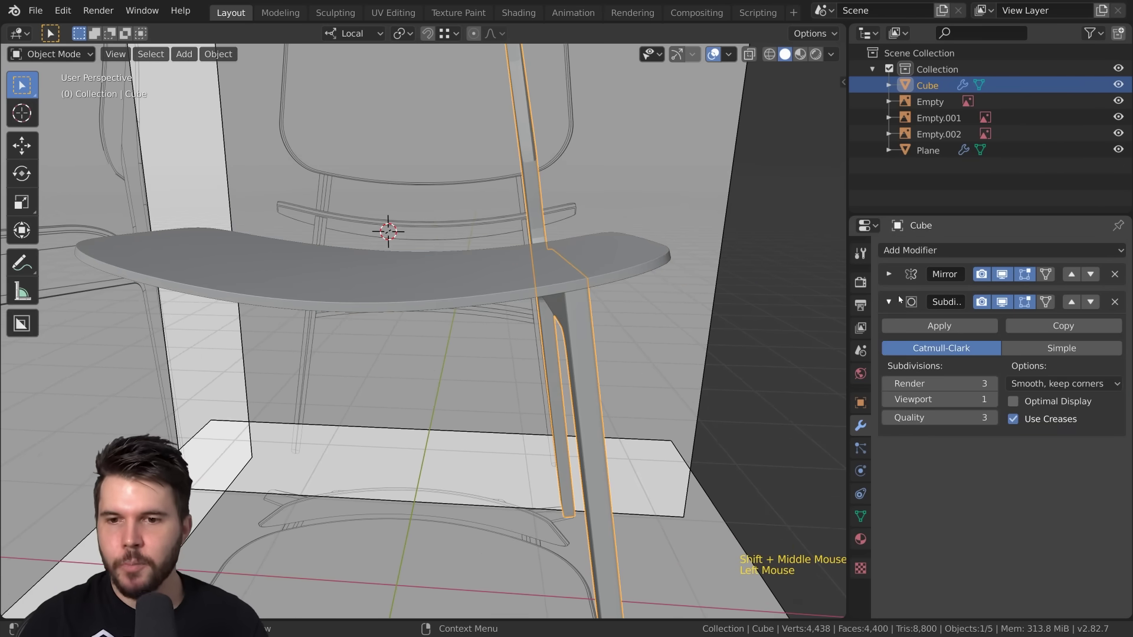
click(889, 274)
click(1002, 274)
click(1002, 274)
shift+middle_drag(542, 284, 501, 318)
shift+scroll(501, 317, up, 1)
scroll(500, 318, up, 3)
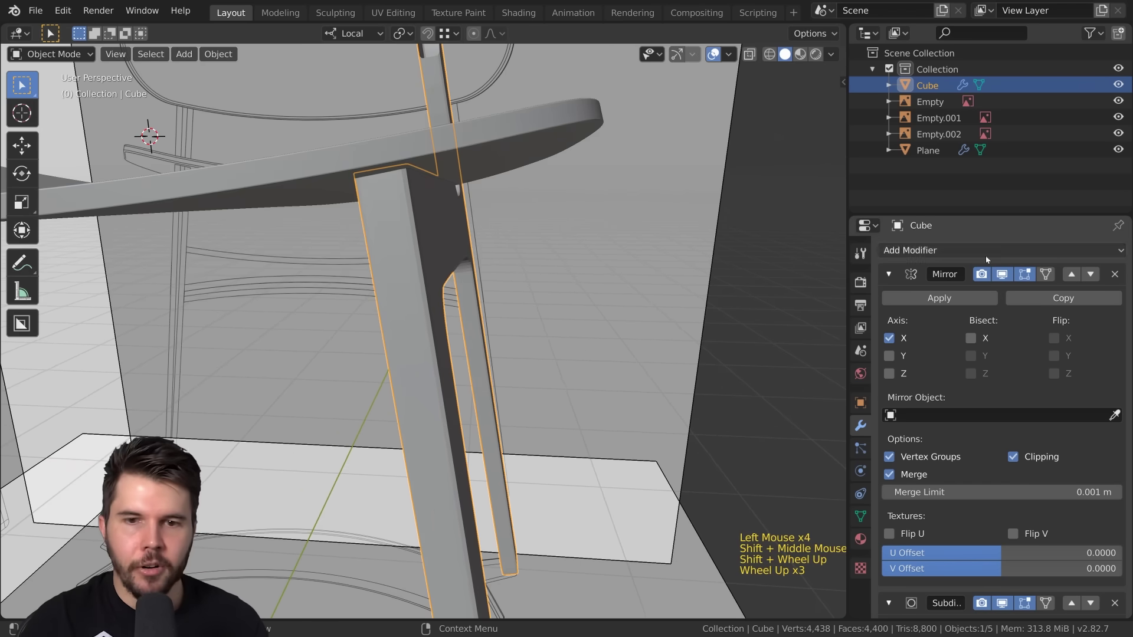
click(1002, 275)
click(1002, 275)
scroll(357, 304, down, 5)
scroll(356, 303, down, 3)
shift+middle_drag(356, 304, 437, 277)
scroll(437, 277, up, 2)
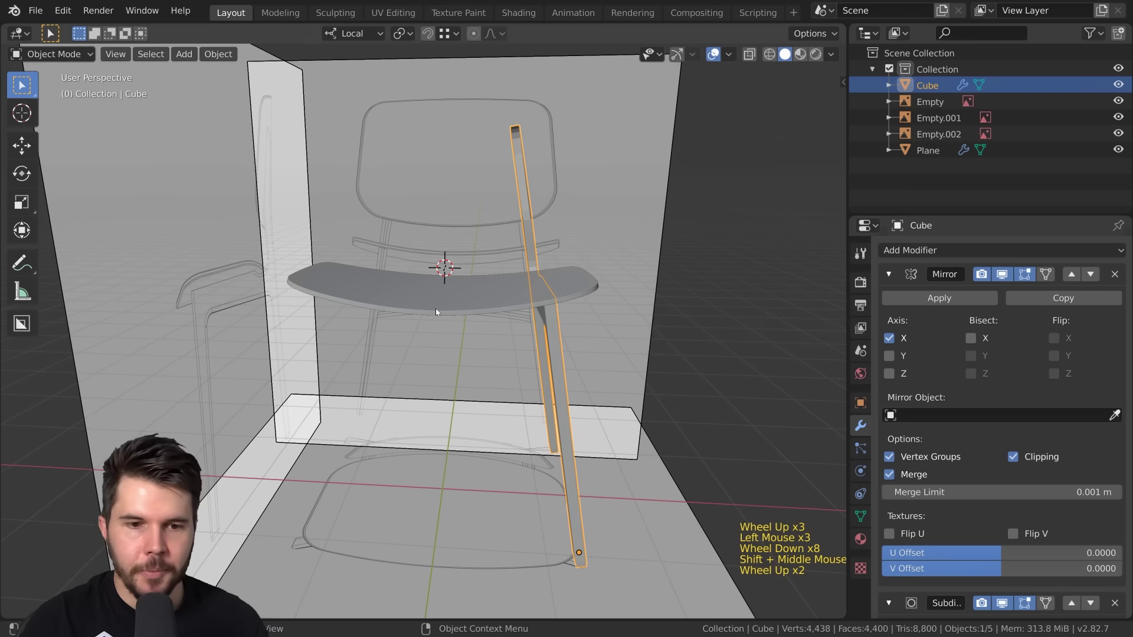
Step: Collapse the leg frame's existing modifiers and add a second Mirror modifier on the X axis below Subdivision
click(889, 273)
click(889, 302)
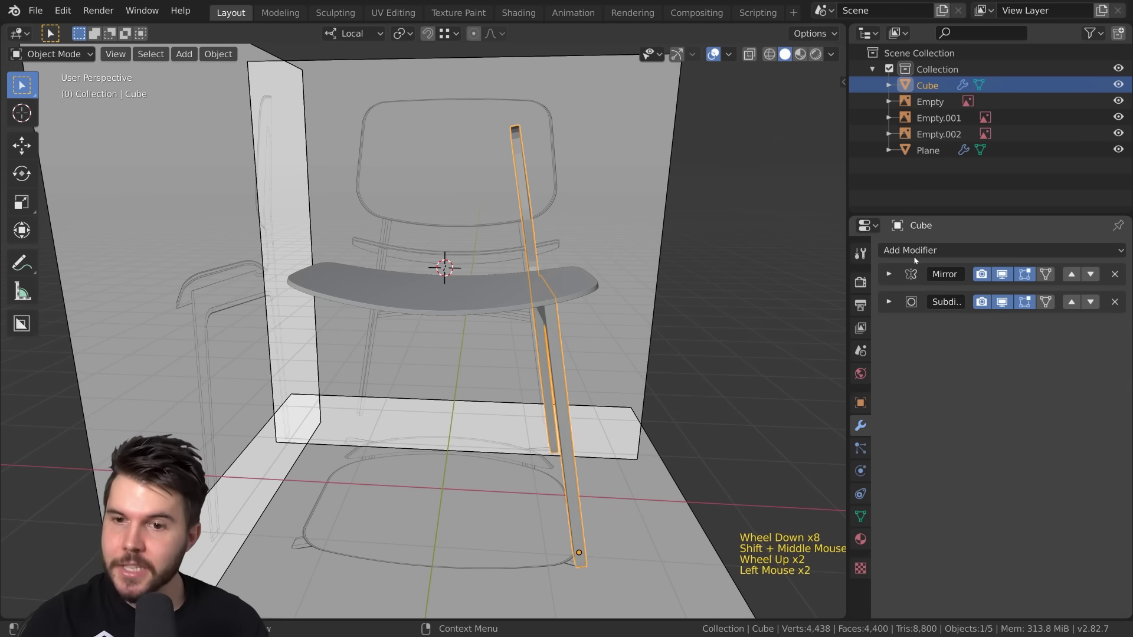
click(921, 251)
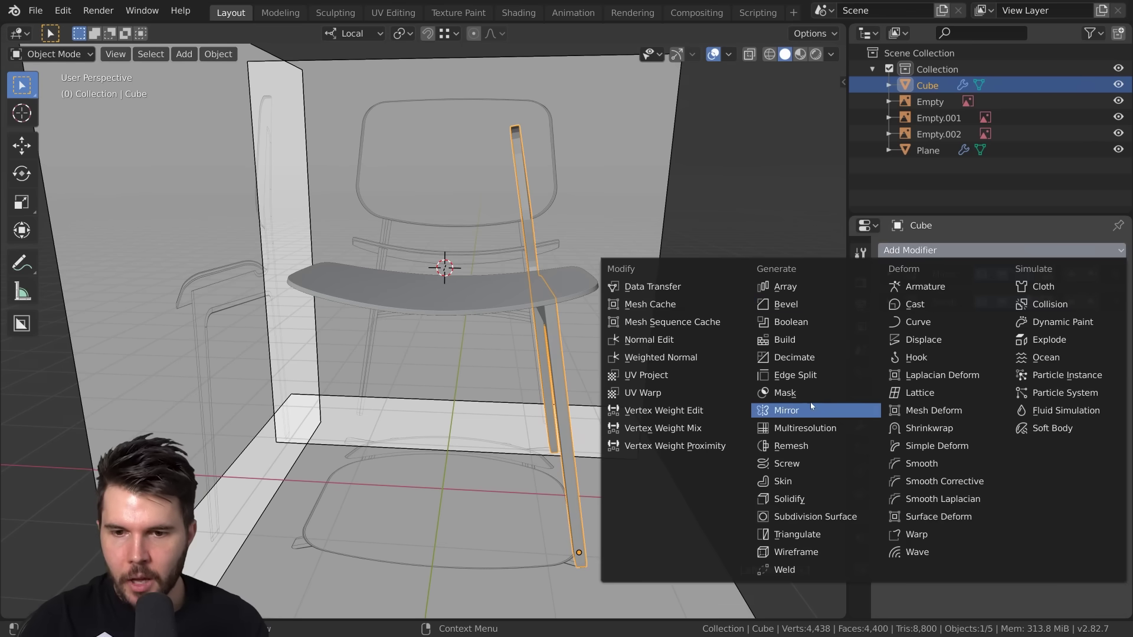
click(786, 410)
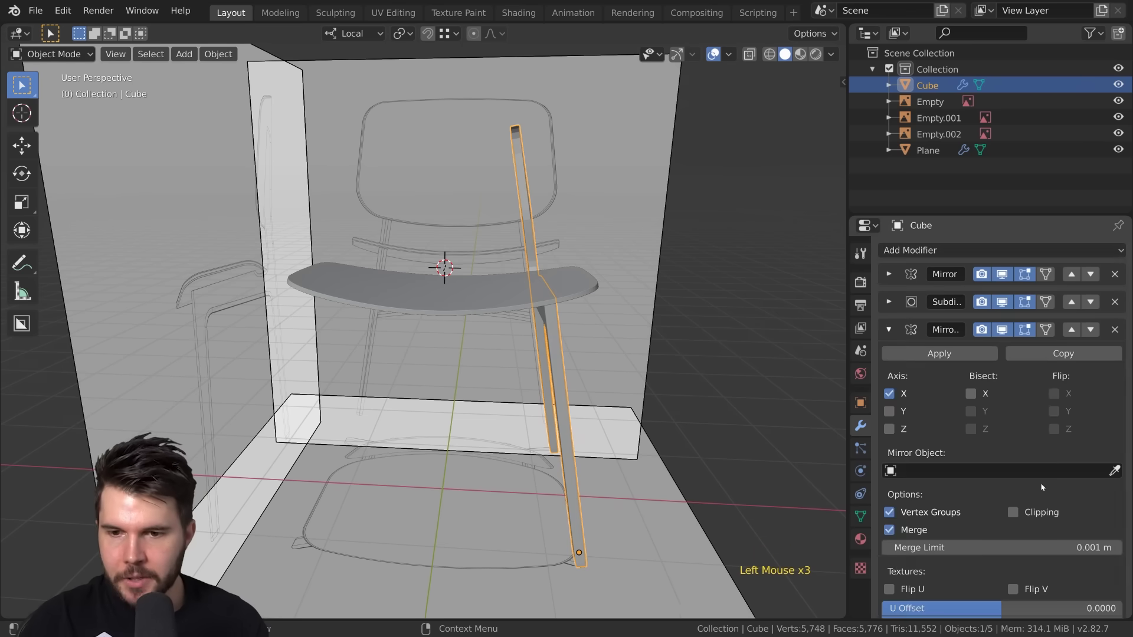
click(1072, 330)
click(1091, 301)
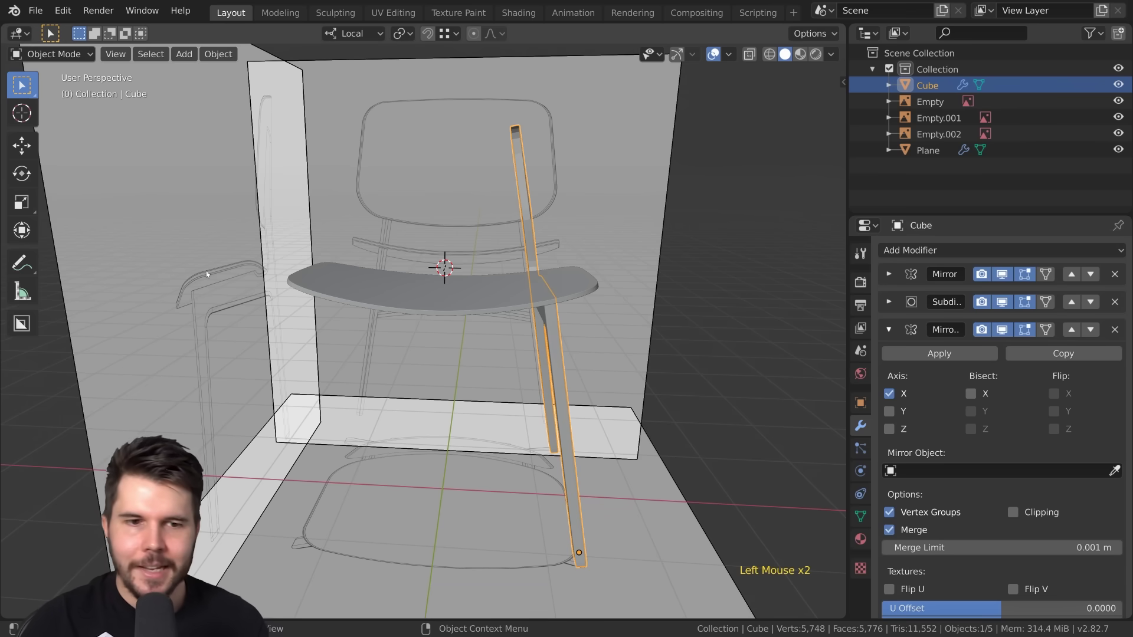
Step: Set the seat Plane as the mirror object of the leg frame's new Mirror modifier
scroll(1036, 427, down, 3)
scroll(571, 395, down, 2)
scroll(571, 394, up, 2)
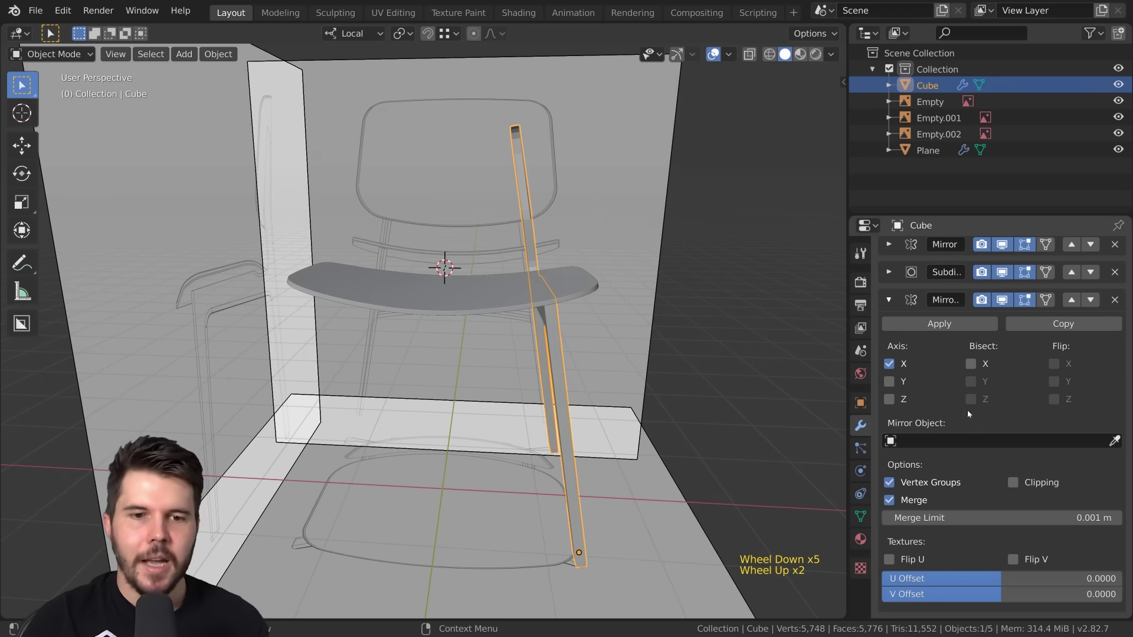
click(1115, 441)
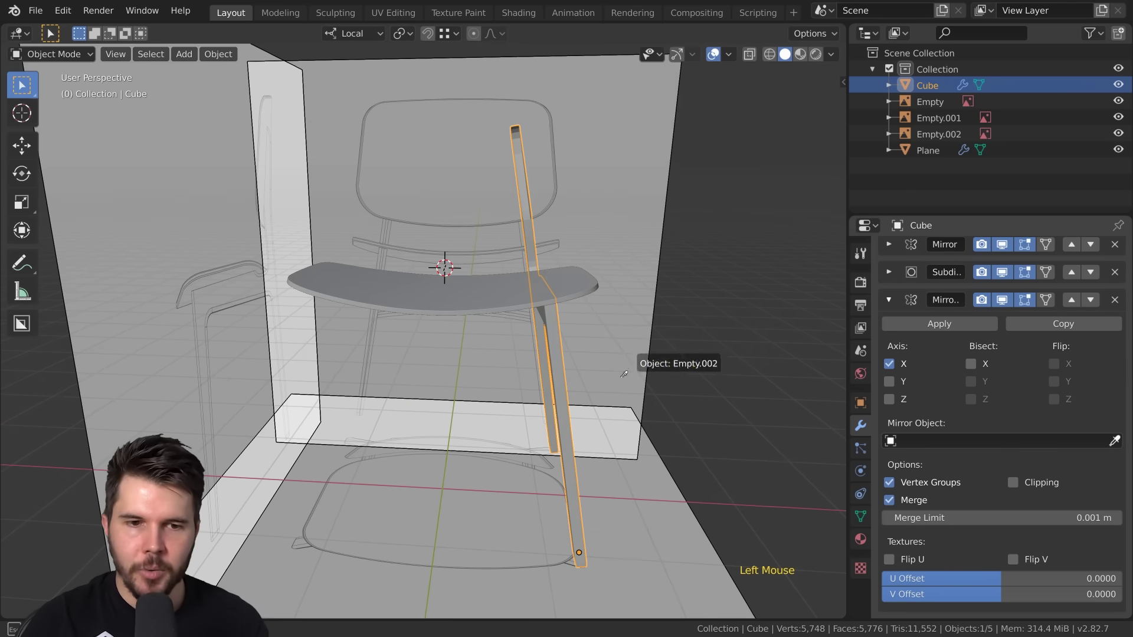
click(457, 289)
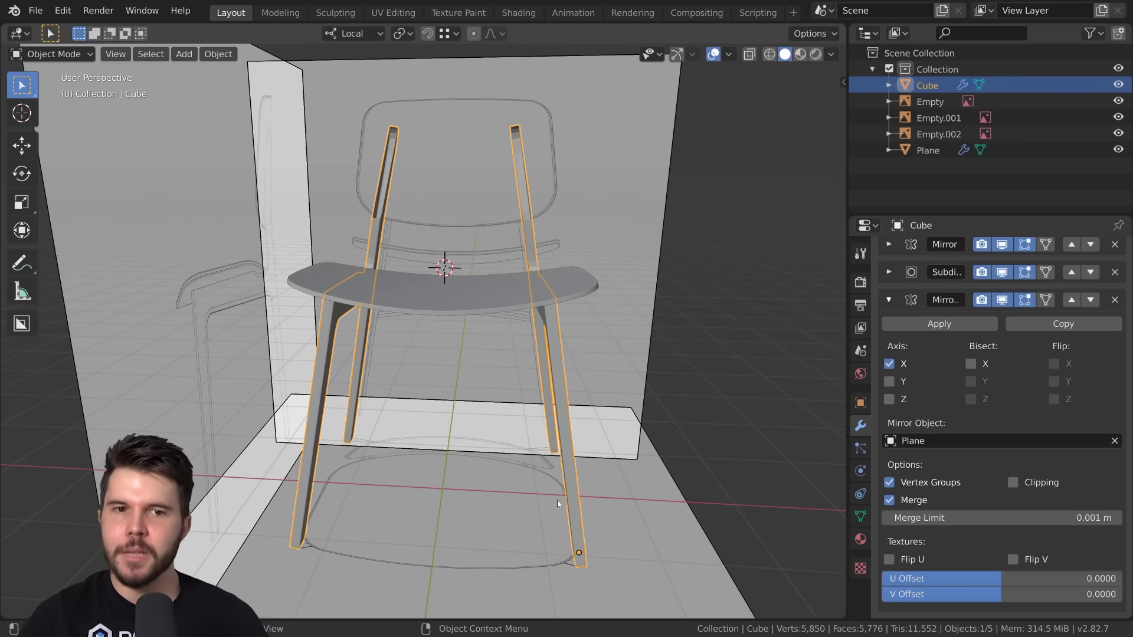
Step: Try moving the seat along its local X axis to test the mirrored legs, and cancel the move
click(443, 293)
scroll(462, 307, up, 1)
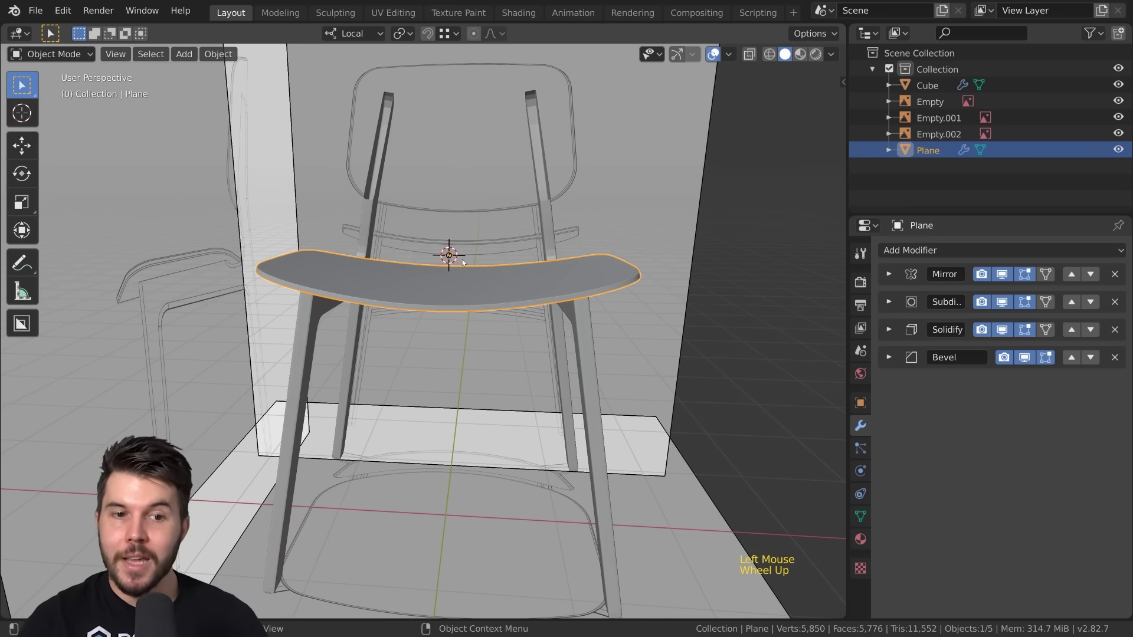
scroll(463, 263, up, 2)
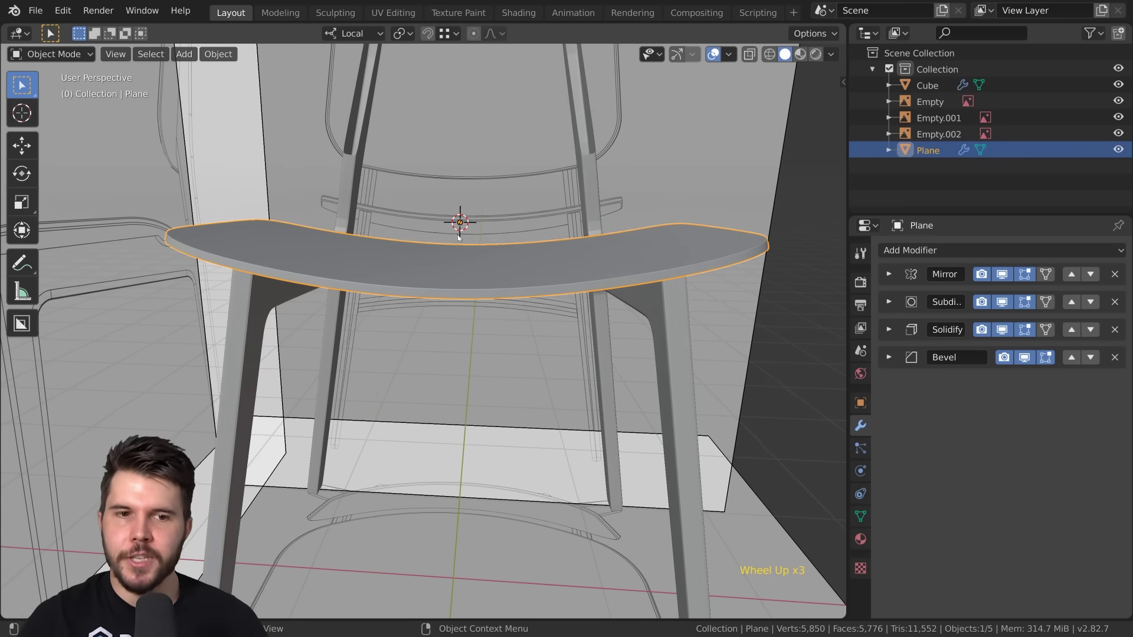
scroll(461, 235, down, 3)
key(g)
key(x)
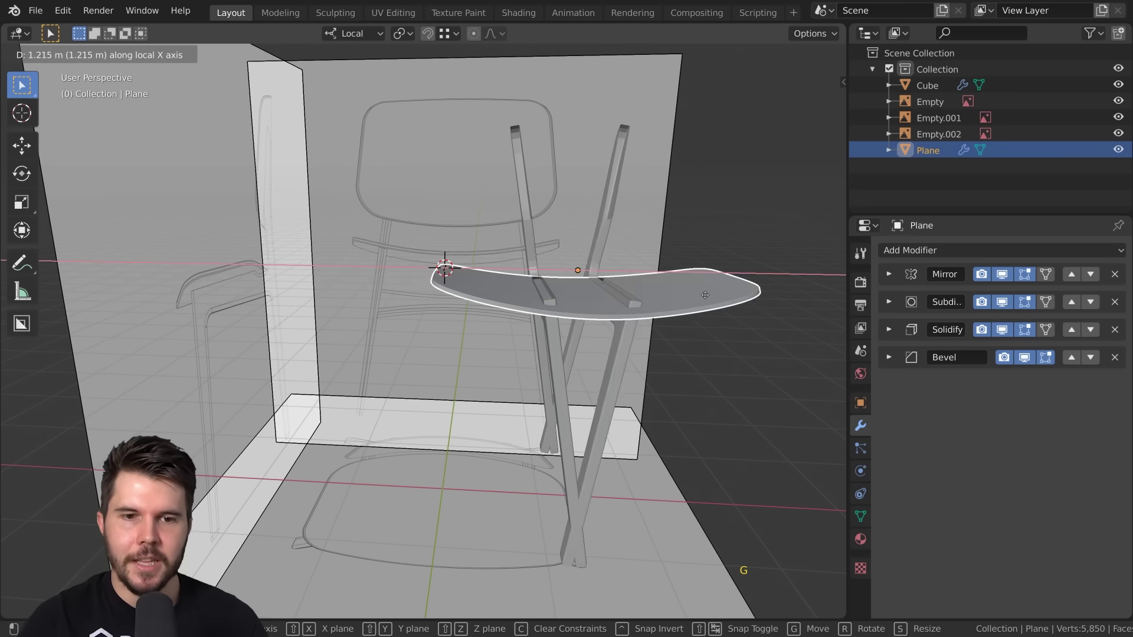
right_click(479, 286)
Step: Select the mirrored leg frame and the seat in turn to review how the two objects fit together
scroll(378, 313, down, 2)
click(355, 330)
scroll(413, 313, up, 3)
middle_drag(431, 304, 516, 313)
click(434, 293)
click(331, 317)
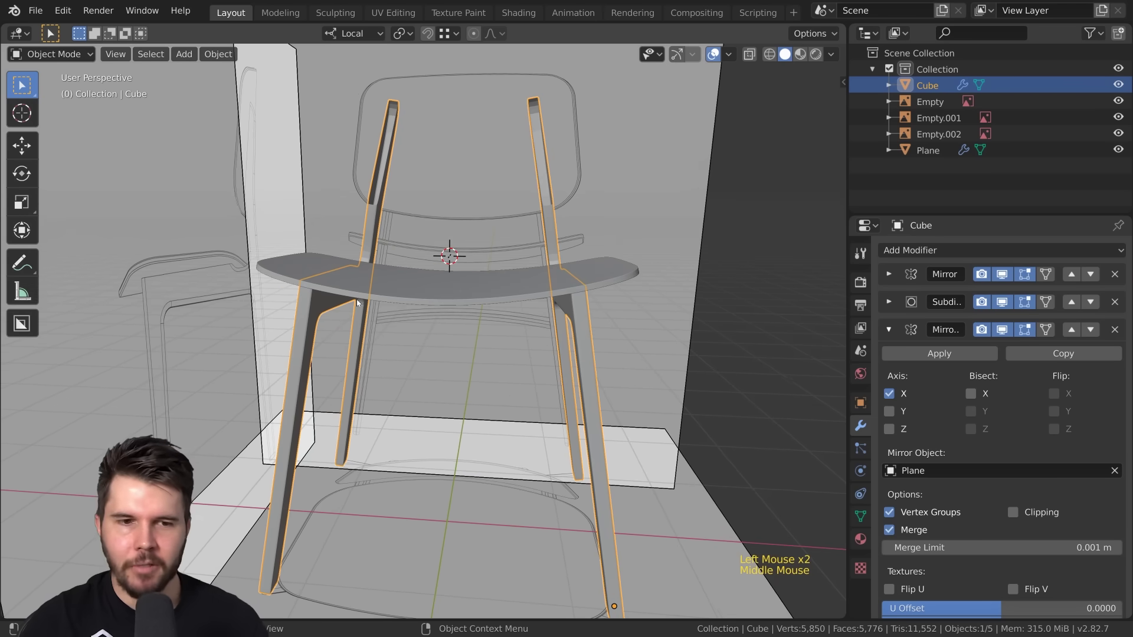
click(530, 290)
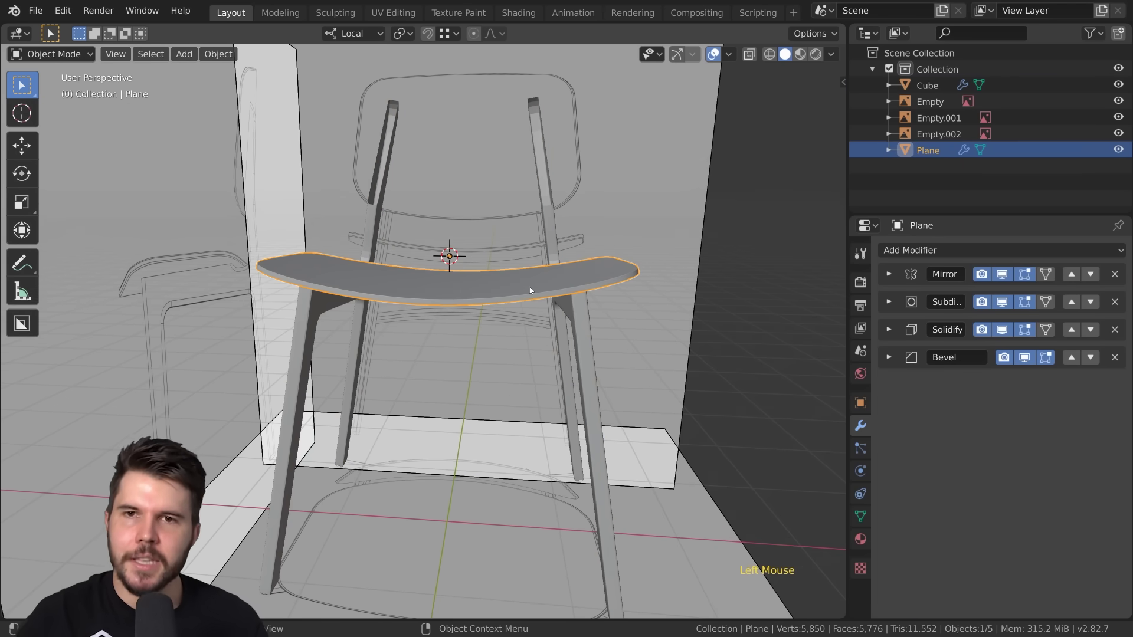
scroll(500, 297, down, 2)
scroll(500, 297, up, 4)
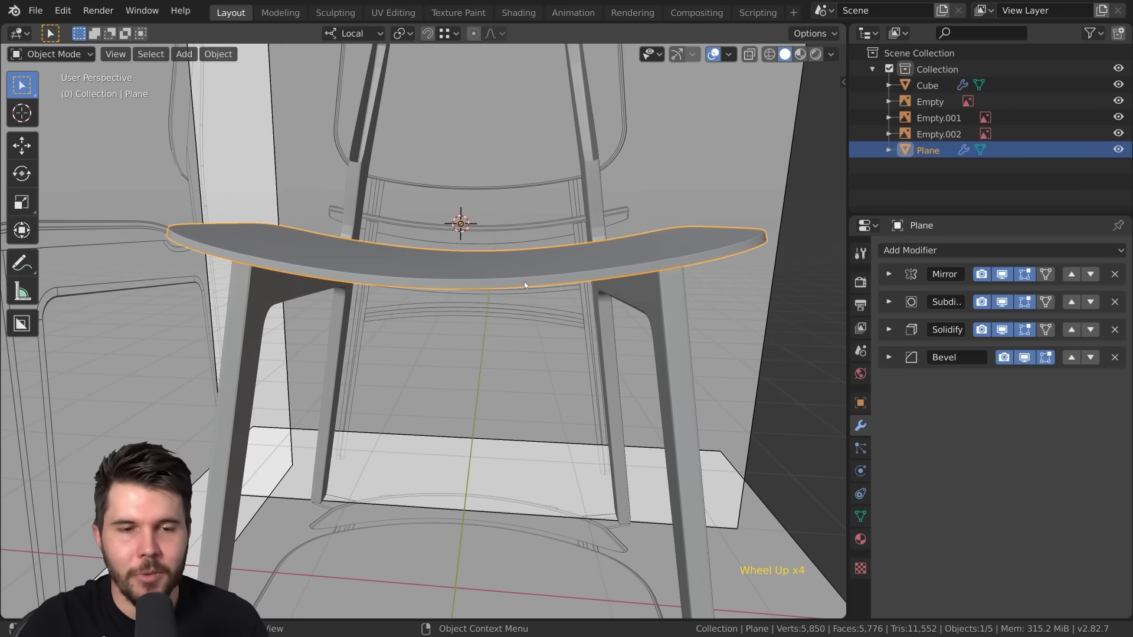
Step: Inspect the mirrored leg frame and its joint with the seat from several angles, and deselect everything
key(shift+a)
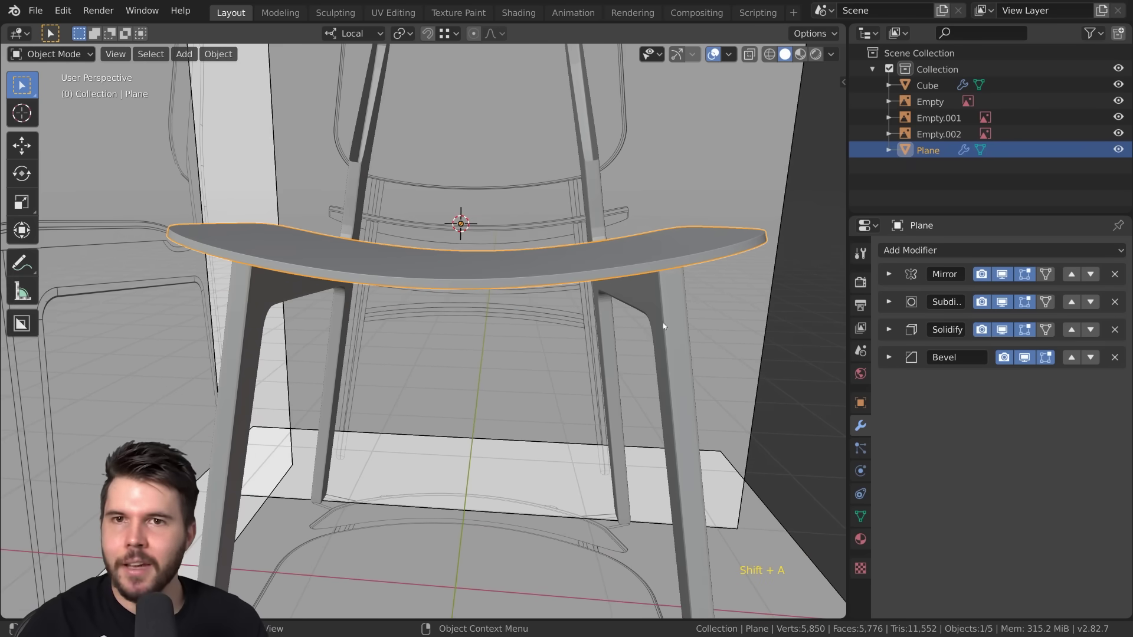
scroll(556, 327, down, 3)
scroll(504, 342, up, 2)
middle_drag(555, 327, 425, 311)
scroll(479, 312, down, 3)
scroll(483, 312, up, 1)
click(441, 349)
scroll(437, 354, up, 3)
shift+middle_drag(441, 348, 366, 378)
scroll(436, 346, up, 1)
scroll(473, 349, down, 2)
middle_drag(366, 377, 482, 385)
scroll(482, 385, down, 3)
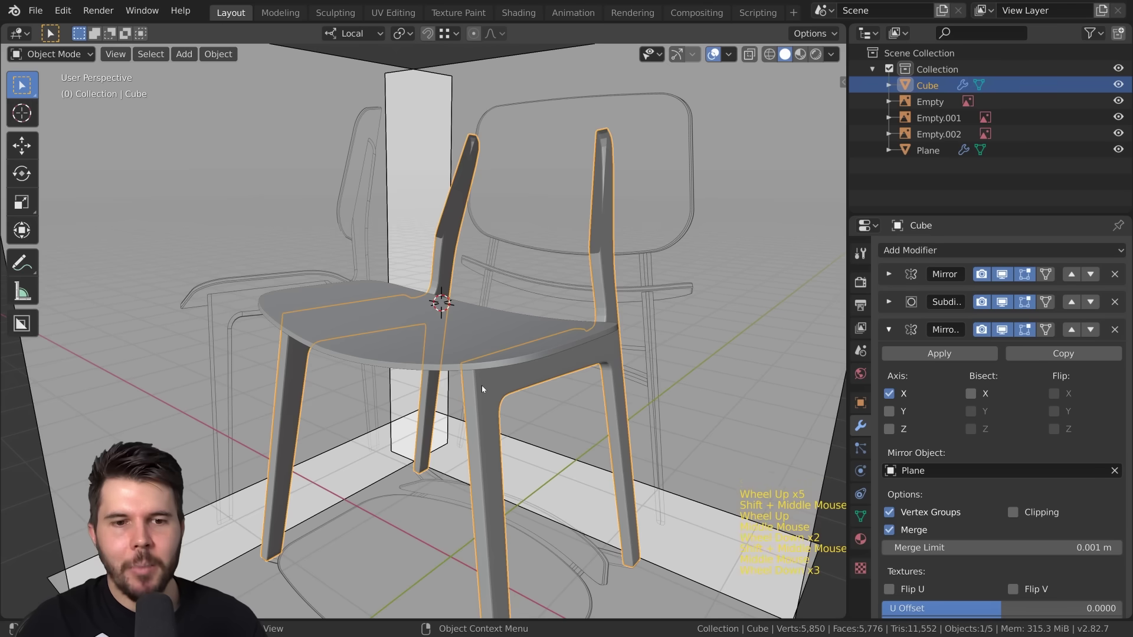
key(alt+a)
scroll(482, 385, down, 3)
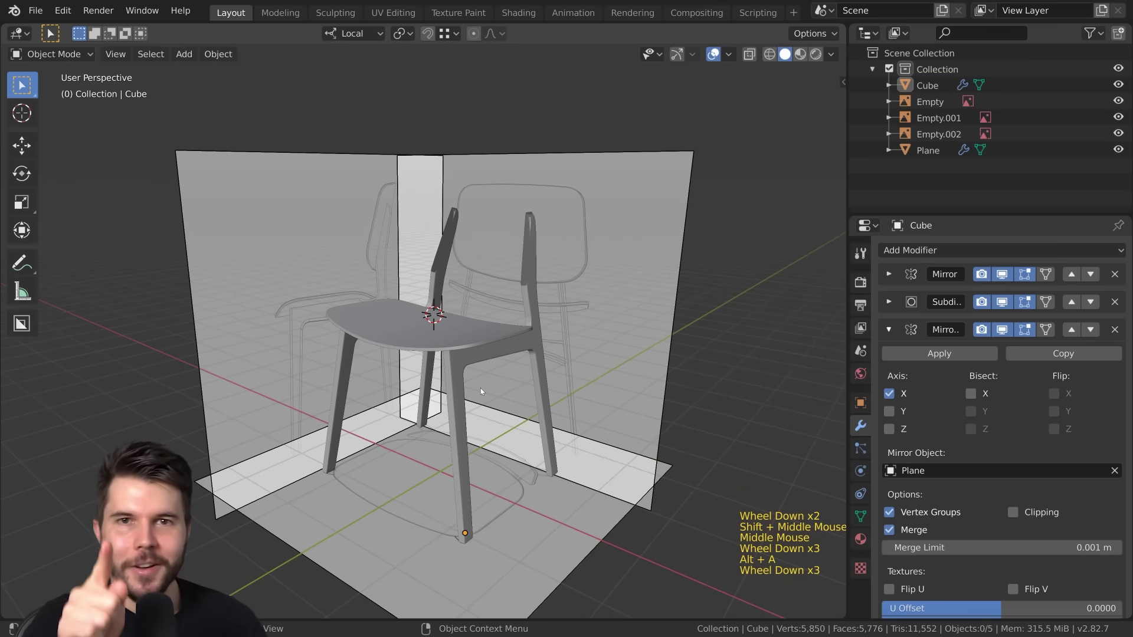
Step: Compare the seat and the upright back posts with the backrest references, and clear the selection
scroll(481, 386, up, 4)
middle_drag(483, 384, 529, 360)
click(552, 356)
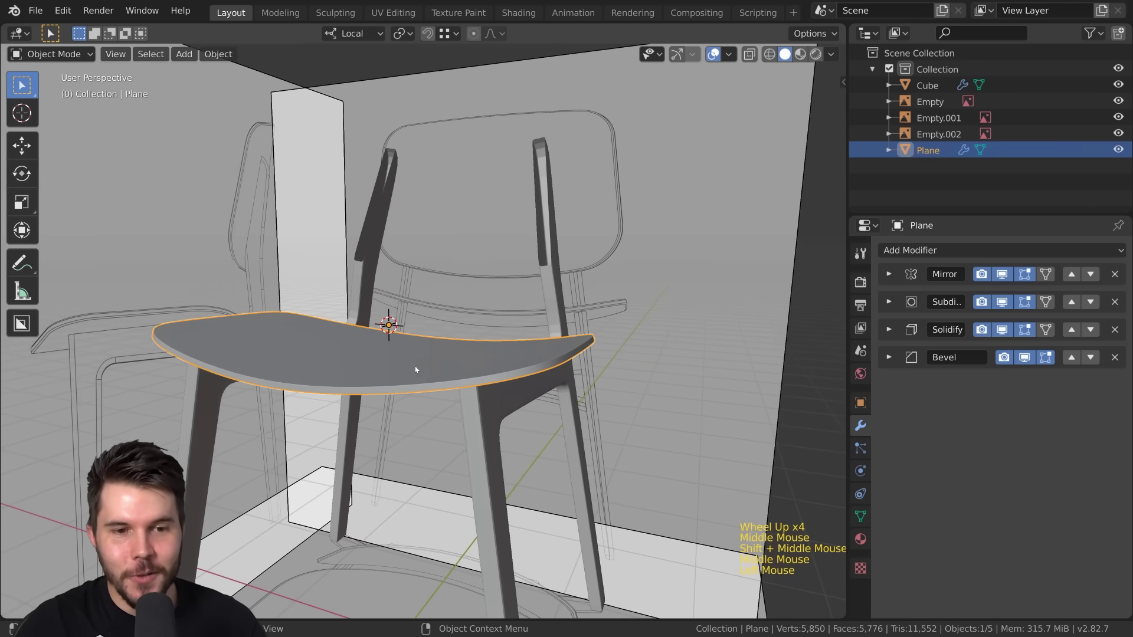
click(546, 185)
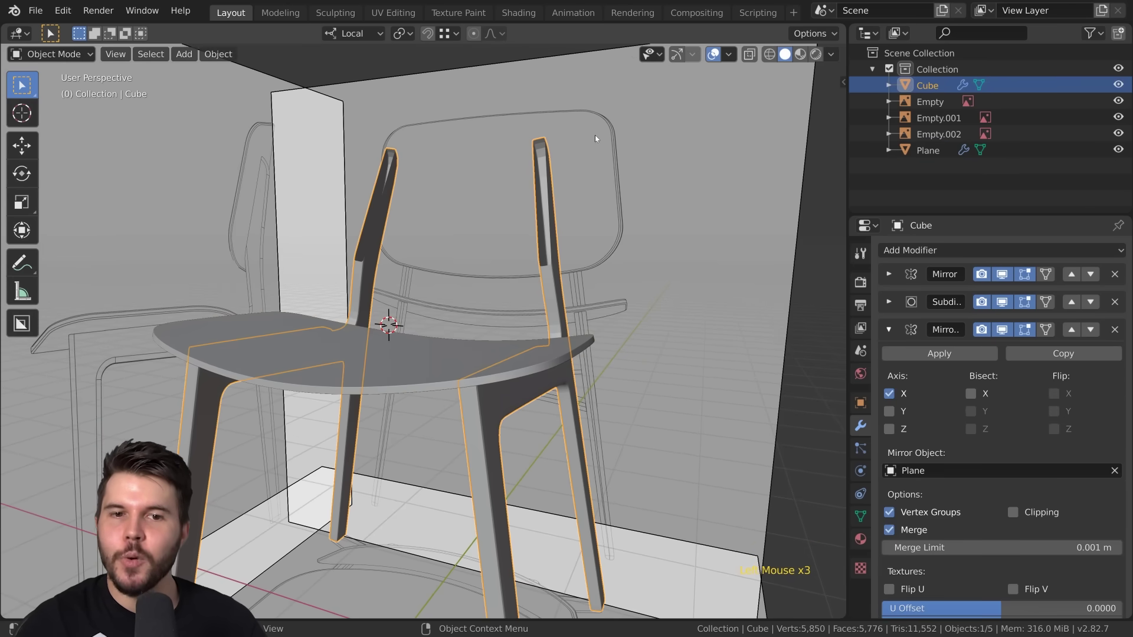
middle_drag(526, 222, 534, 365)
scroll(480, 245, down, 2)
click(472, 362)
scroll(533, 364, down, 1)
key(alt+a)
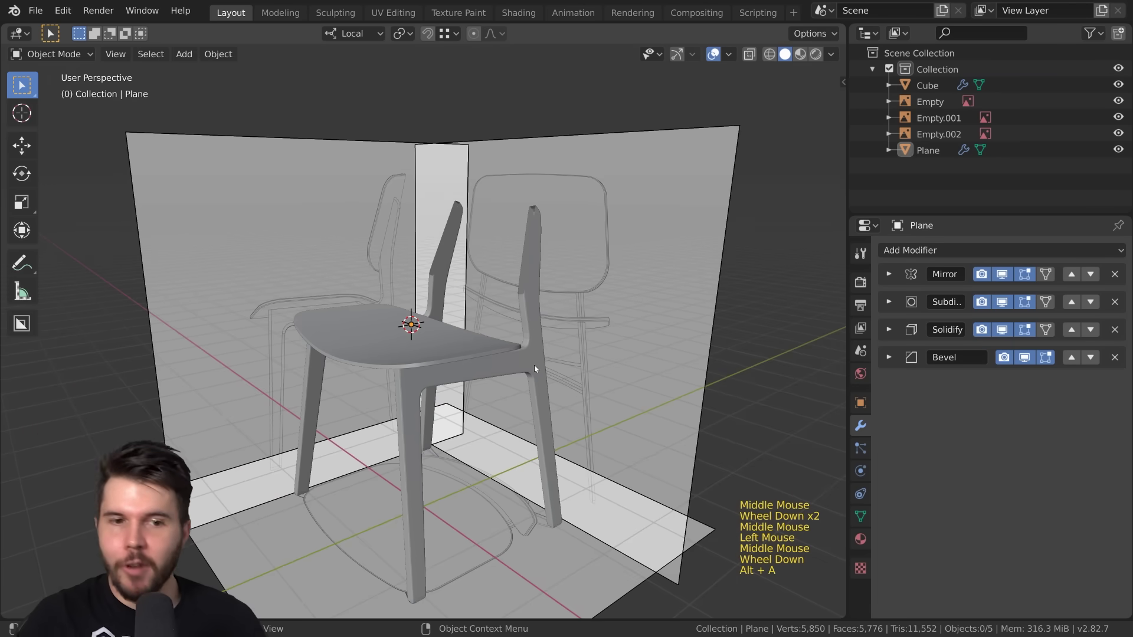
Step: Select the seat and examine its rim and rear corner where it meets the back post
scroll(519, 364, up, 3)
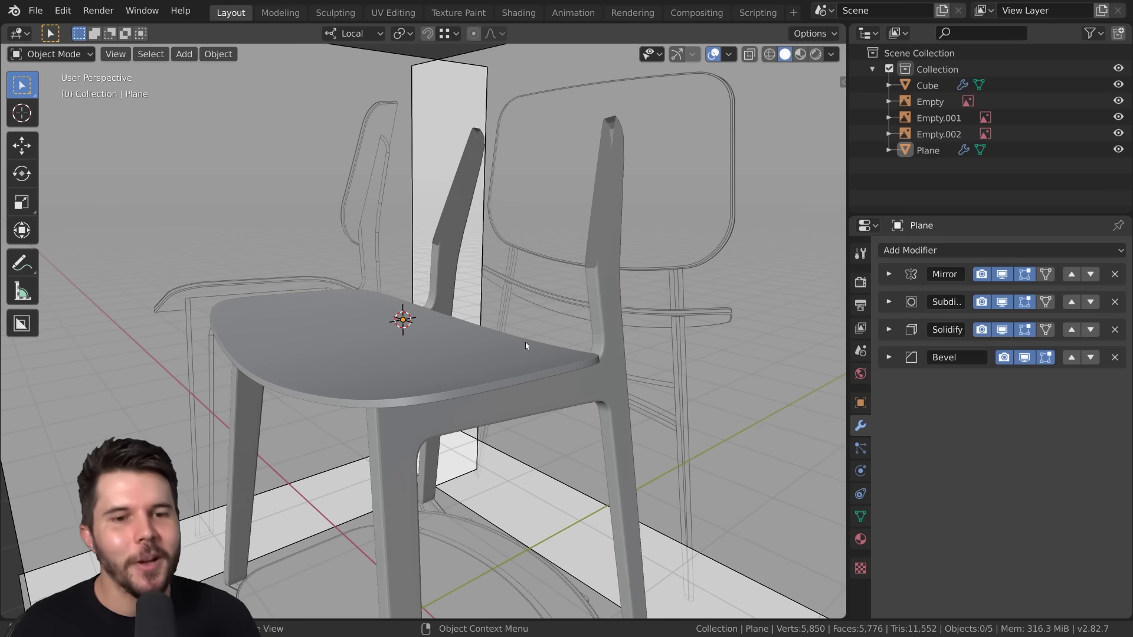
click(521, 347)
key(alt+a)
click(492, 353)
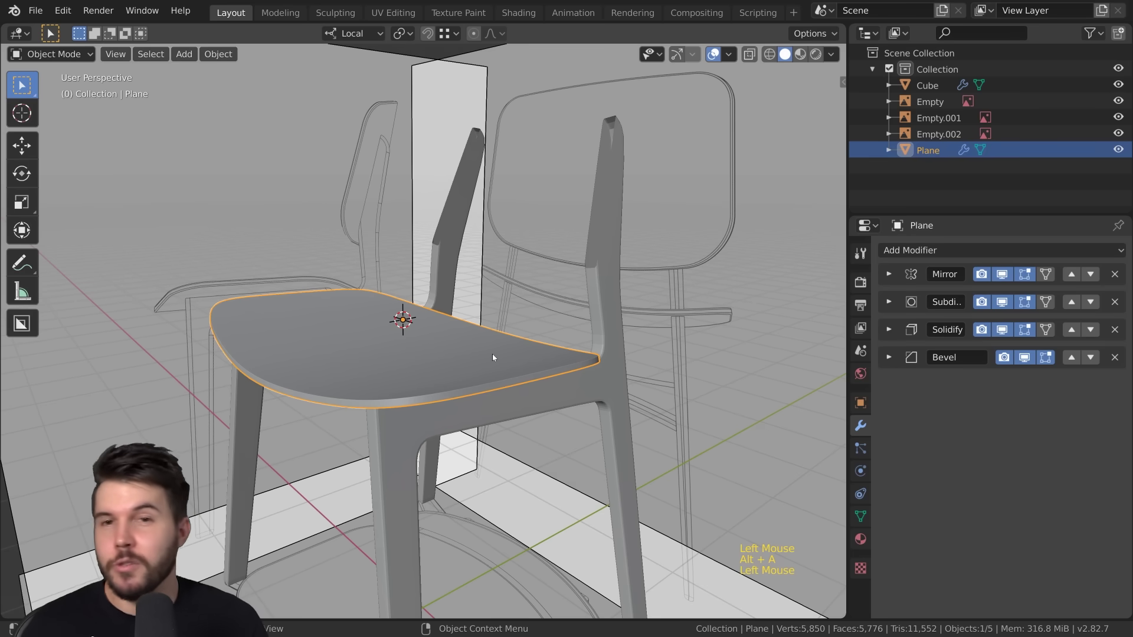
shift+middle_drag(492, 353, 437, 378)
scroll(472, 375, up, 2)
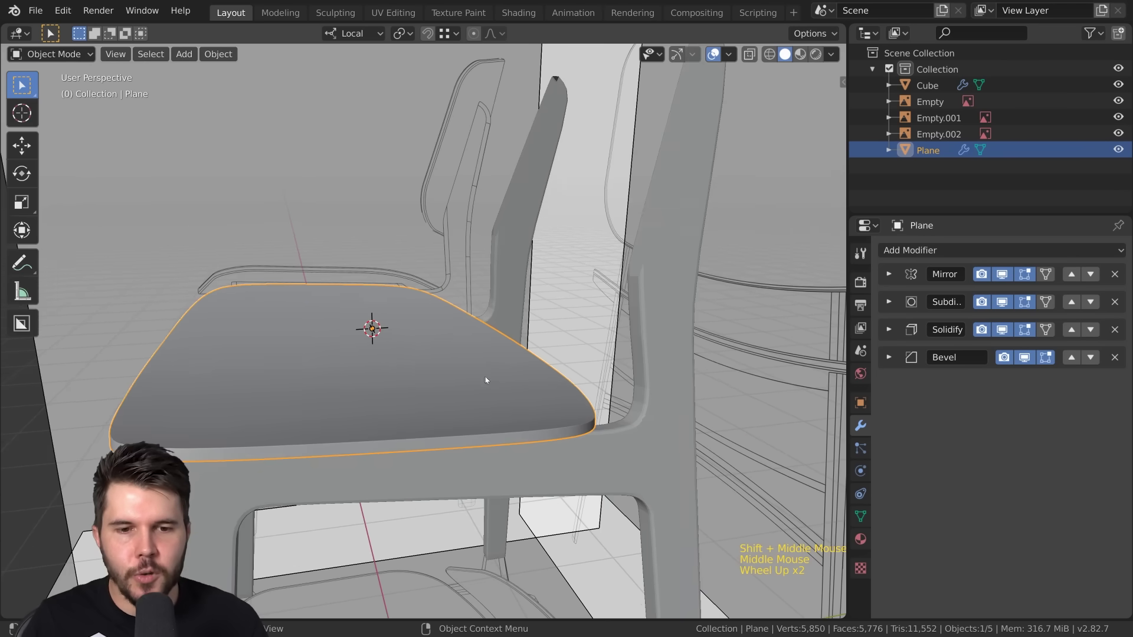
scroll(486, 374, down, 3)
middle_drag(621, 176, 535, 234)
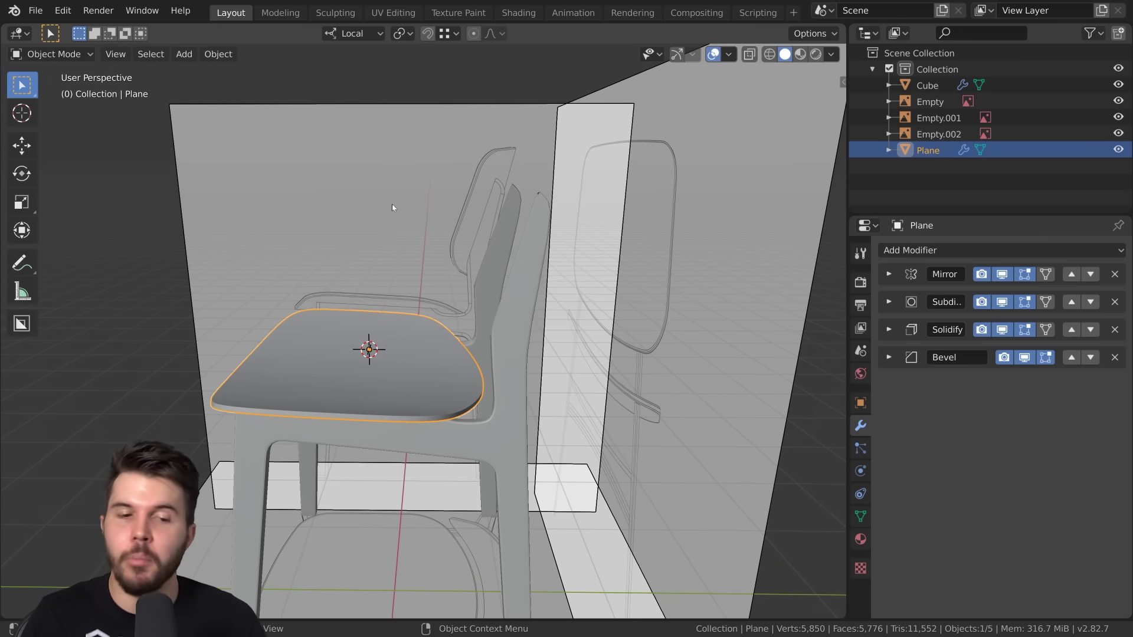
scroll(411, 391, up, 1)
Step: In top view wireframe, nudge one vertex of the seat's outline slightly, and return to Object Mode with solid shading
middle_drag(408, 397, 513, 468)
key(KP_7)
scroll(542, 389, up, 2)
key(Tab)
click(555, 268)
key(z)
click(572, 269)
key(g)
click(574, 276)
key(Tab)
scroll(577, 282, down, 2)
key(z)
Step: Deselect the seat and check its adjusted outline and the legs in perspective, including from below seat level
scroll(543, 258, down, 1)
mouse_move(608, 295)
middle_down()
mouse_move(543, 258)
mouse_move(511, 306)
mouse_move(482, 292)
mouse_move(505, 320)
mouse_move(535, 325)
mouse_move(590, 276)
middle_up()
key(alt+a)
scroll(543, 258, up, 1)
scroll(511, 306, down, 2)
scroll(512, 307, up, 1)
shift+scroll(536, 325, up, 1)
middle_drag(590, 277, 615, 280)
shift+middle_drag(531, 344, 524, 359)
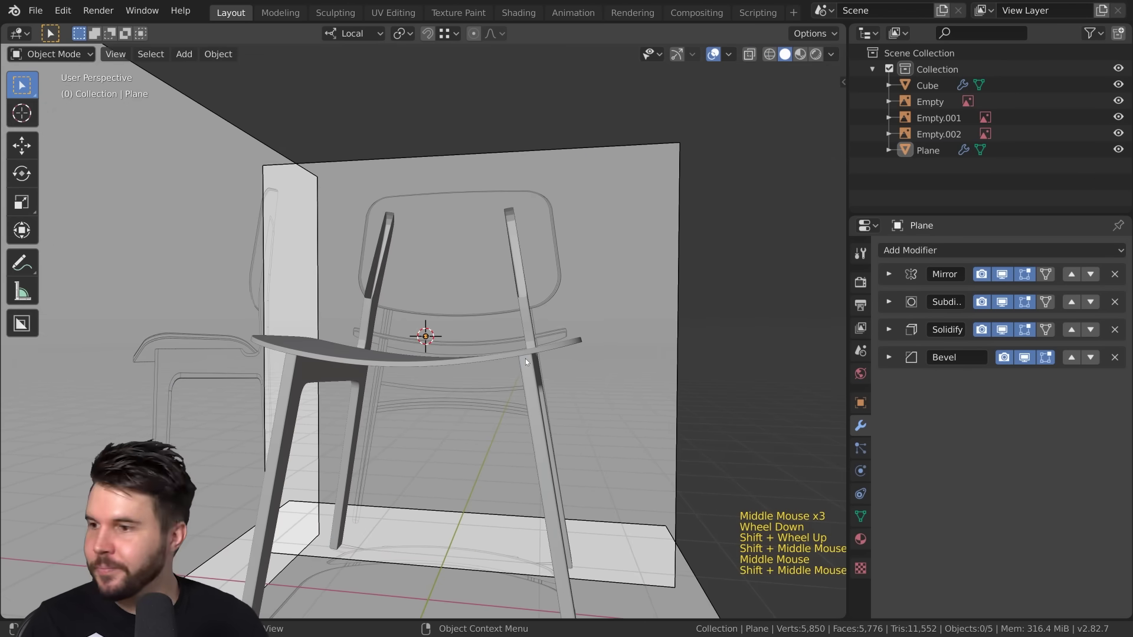